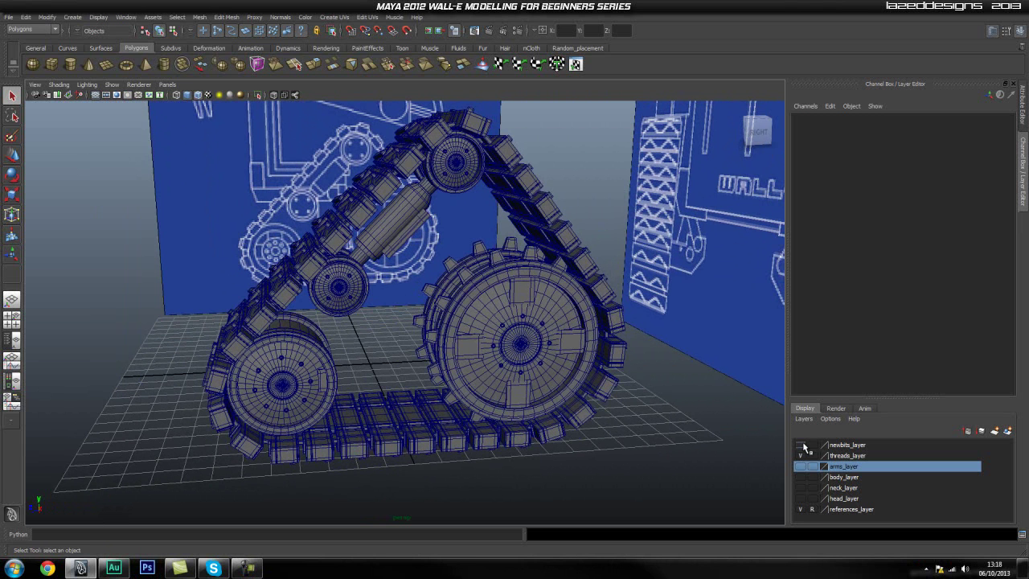
Step: Show newbits_layer and examine the suspension and support parts between the thread wheels from several angles
{"action": "left_click_drag", "start_coordinate": [524, 362], "coordinate": [577, 356], "text": "alt"}
{"action": "right_click_drag", "start_coordinate": [532, 361], "coordinate": [564, 366], "text": "alt"}
{"action": "left_click_drag", "start_coordinate": [546, 366], "coordinate": [576, 367], "text": "alt"}
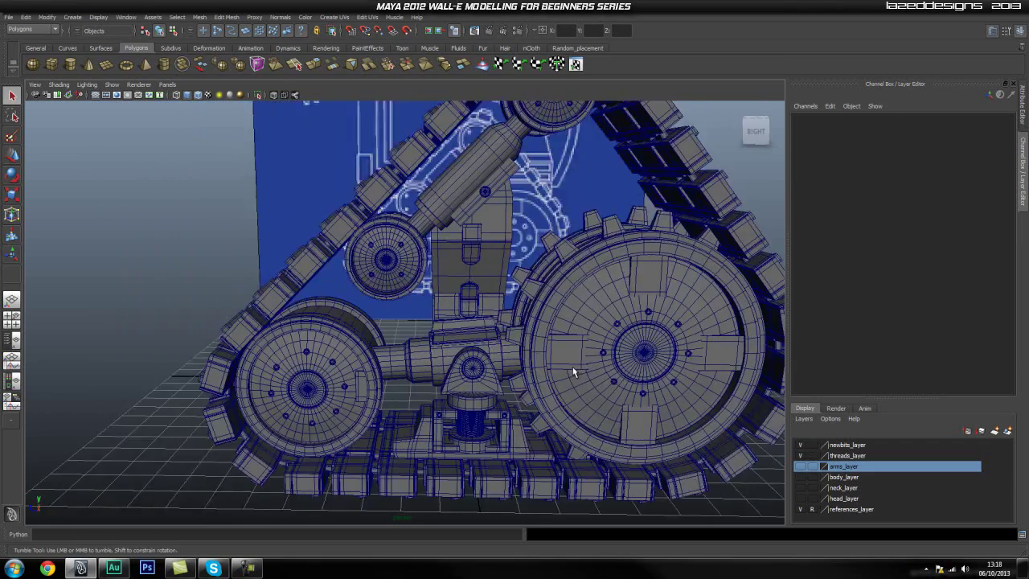
{"action": "middle_click_drag", "start_coordinate": [563, 367], "coordinate": [493, 345], "text": "alt"}
{"action": "left_click_drag", "start_coordinate": [483, 376], "coordinate": [528, 374], "text": "alt"}
{"action": "middle_click_drag", "start_coordinate": [550, 373], "coordinate": [475, 391], "text": "alt"}
{"action": "right_click_drag", "start_coordinate": [492, 385], "coordinate": [518, 382], "text": "alt"}
{"action": "left_click_drag", "start_coordinate": [518, 383], "coordinate": [580, 367], "text": "alt"}
{"action": "right_click_drag", "start_coordinate": [404, 370], "coordinate": [440, 365], "text": "alt"}
{"action": "middle_click_drag", "start_coordinate": [409, 353], "coordinate": [430, 373], "text": "alt"}
{"action": "right_click_drag", "start_coordinate": [443, 374], "coordinate": [480, 376], "text": "alt"}
{"action": "left_click_drag", "start_coordinate": [479, 375], "coordinate": [519, 363], "text": "alt"}
{"action": "mouse_move", "coordinate": [461, 350]}
{"action": "left_mouse_down", "text": "alt"}
{"action": "mouse_move", "coordinate": [449, 340]}
{"action": "mouse_move", "coordinate": [460, 346]}
{"action": "left_mouse_up", "text": "alt"}
{"action": "right_click_drag", "start_coordinate": [383, 349], "coordinate": [423, 363], "text": "alt"}
{"action": "left_click_drag", "start_coordinate": [424, 363], "coordinate": [345, 349], "text": "alt"}
{"action": "right_click_drag", "start_coordinate": [345, 348], "coordinate": [452, 377], "text": "alt"}
{"action": "middle_click_drag", "start_coordinate": [451, 377], "coordinate": [418, 312], "text": "alt"}
{"action": "mouse_move", "coordinate": [418, 312]}
{"action": "left_mouse_down", "text": "alt"}
{"action": "mouse_move", "coordinate": [412, 332]}
{"action": "mouse_move", "coordinate": [362, 351]}
{"action": "mouse_move", "coordinate": [405, 320]}
{"action": "left_mouse_up", "text": "alt"}
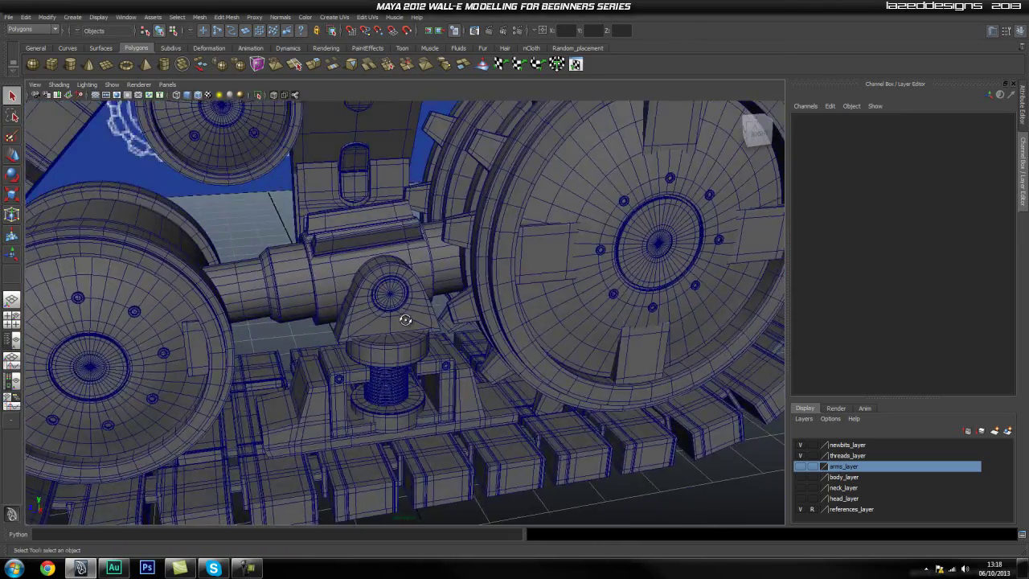
{"action": "right_click_drag", "start_coordinate": [364, 319], "coordinate": [317, 337], "text": "alt"}
{"action": "left_click_drag", "start_coordinate": [317, 338], "coordinate": [517, 313], "text": "alt"}
{"action": "middle_click_drag", "start_coordinate": [480, 293], "coordinate": [422, 344], "text": "alt"}
{"action": "left_click_drag", "start_coordinate": [422, 344], "coordinate": [279, 311], "text": "alt"}
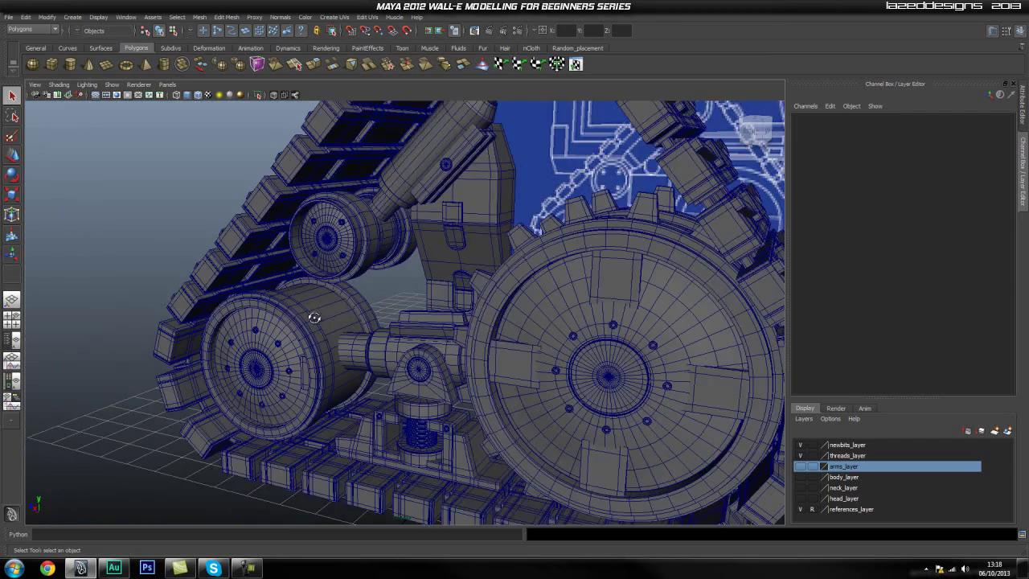
Step: Examine the main mid support plate from the inner side of the thread assembly
{"action": "left_click_drag", "start_coordinate": [375, 324], "coordinate": [373, 292], "text": "alt"}
{"action": "right_click_drag", "start_coordinate": [373, 292], "coordinate": [425, 362], "text": "alt"}
{"action": "left_click_drag", "start_coordinate": [424, 361], "coordinate": [520, 340], "text": "alt"}
{"action": "left_click", "coordinate": [402, 211]}
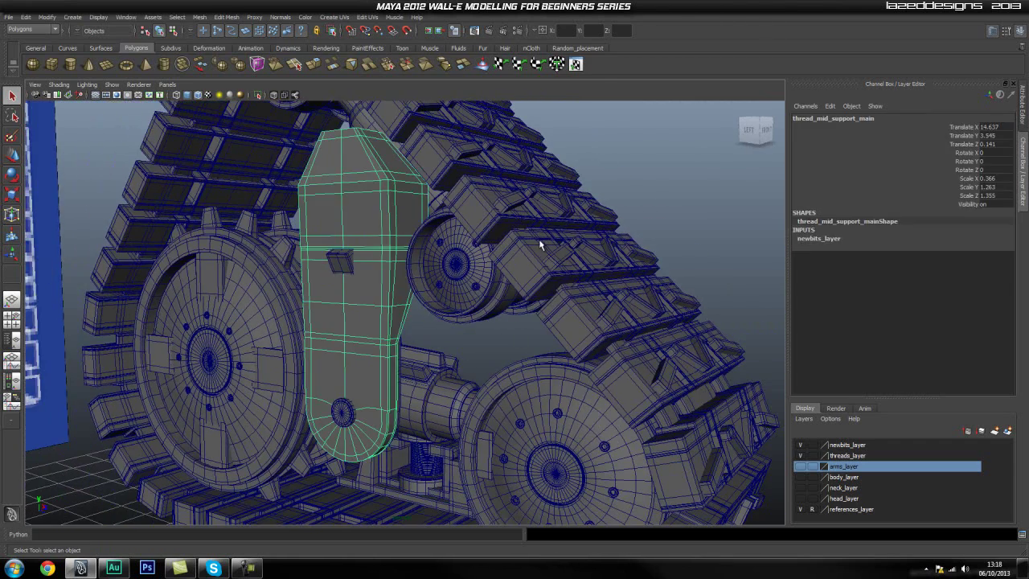
{"action": "left_click", "coordinate": [635, 197]}
{"action": "left_click_drag", "start_coordinate": [672, 248], "coordinate": [547, 258], "text": "alt"}
{"action": "right_click_drag", "start_coordinate": [546, 259], "coordinate": [546, 270], "text": "alt"}
{"action": "left_click_drag", "start_coordinate": [546, 269], "coordinate": [610, 359], "text": "alt"}
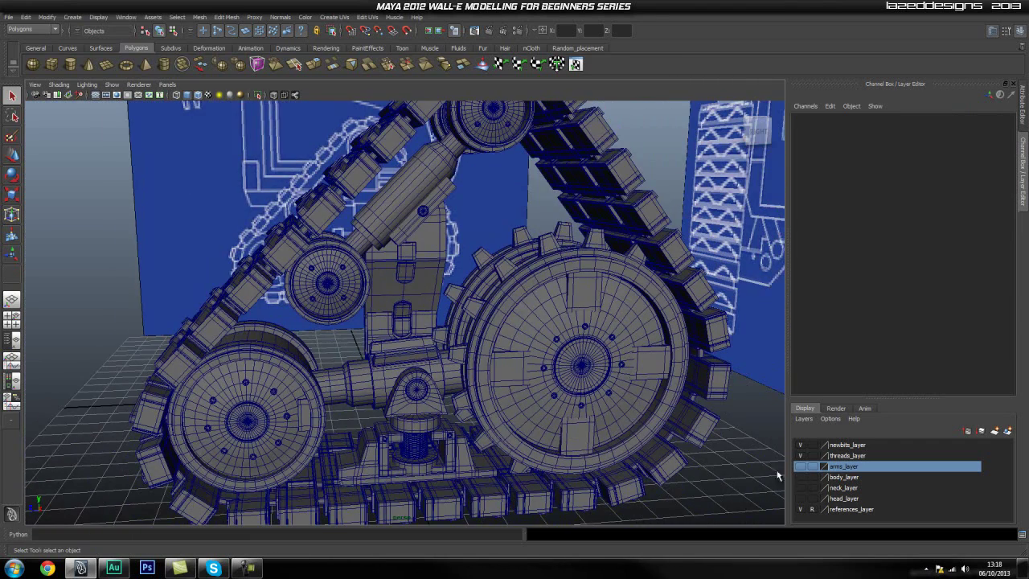
Step: Show body_layer to examine how the thread supports sit against the body, and hide it again
{"action": "left_click", "coordinate": [801, 477]}
{"action": "right_click_drag", "start_coordinate": [490, 391], "coordinate": [400, 383], "text": "alt"}
{"action": "left_click_drag", "start_coordinate": [400, 383], "coordinate": [415, 382], "text": "alt"}
{"action": "right_click_drag", "start_coordinate": [416, 382], "coordinate": [366, 358], "text": "alt"}
{"action": "left_click_drag", "start_coordinate": [362, 324], "coordinate": [530, 333], "text": "alt"}
{"action": "middle_click_drag", "start_coordinate": [376, 388], "coordinate": [406, 356], "text": "alt"}
{"action": "right_click_drag", "start_coordinate": [407, 356], "coordinate": [424, 358], "text": "alt"}
{"action": "left_click_drag", "start_coordinate": [394, 366], "coordinate": [438, 361], "text": "alt"}
{"action": "right_click_drag", "start_coordinate": [439, 360], "coordinate": [514, 370], "text": "alt"}
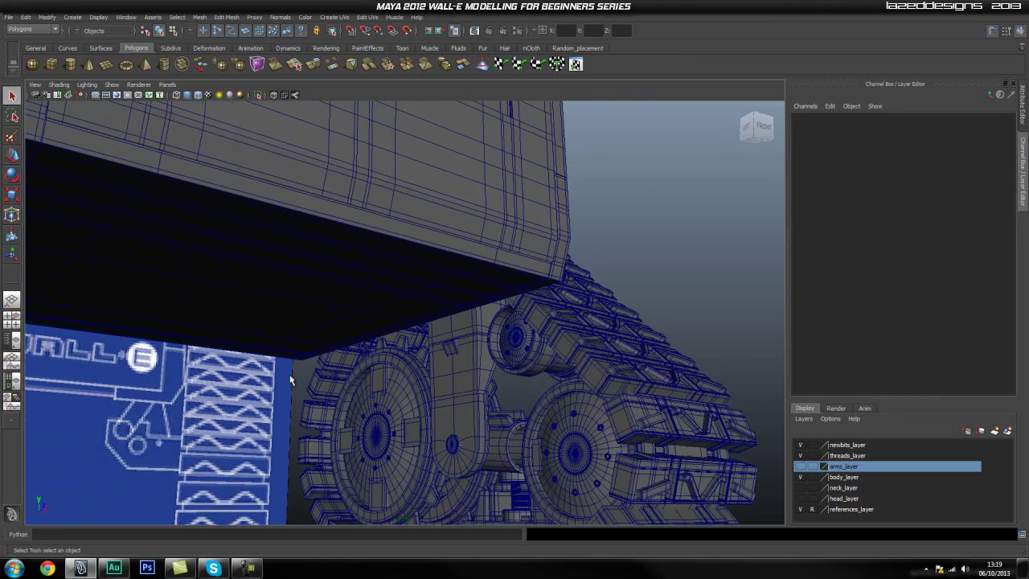
{"action": "left_click_drag", "start_coordinate": [672, 357], "coordinate": [421, 314], "text": "alt"}
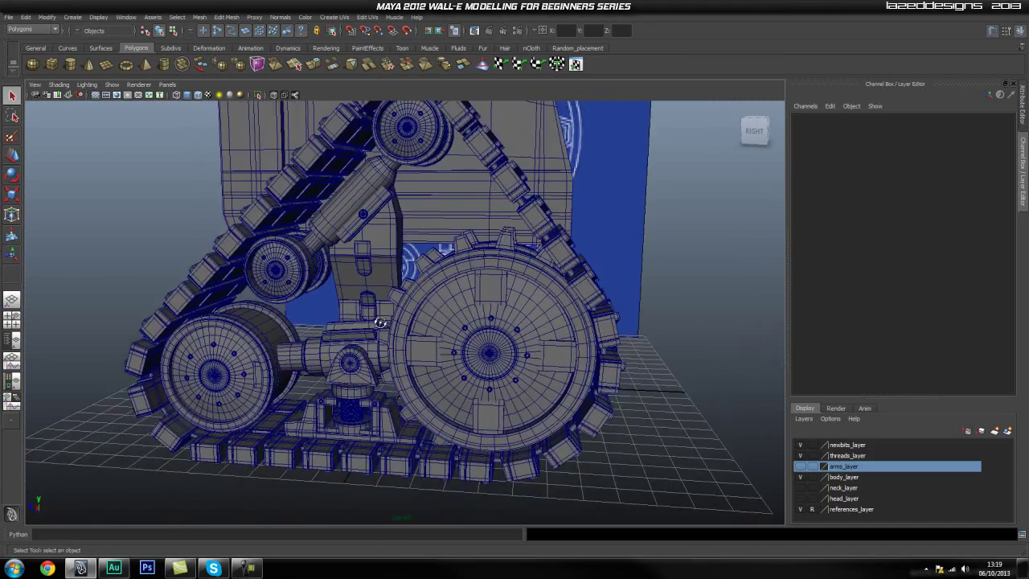
{"action": "right_click_drag", "start_coordinate": [420, 314], "coordinate": [363, 326], "text": "alt"}
{"action": "left_click_drag", "start_coordinate": [363, 326], "coordinate": [436, 241], "text": "alt"}
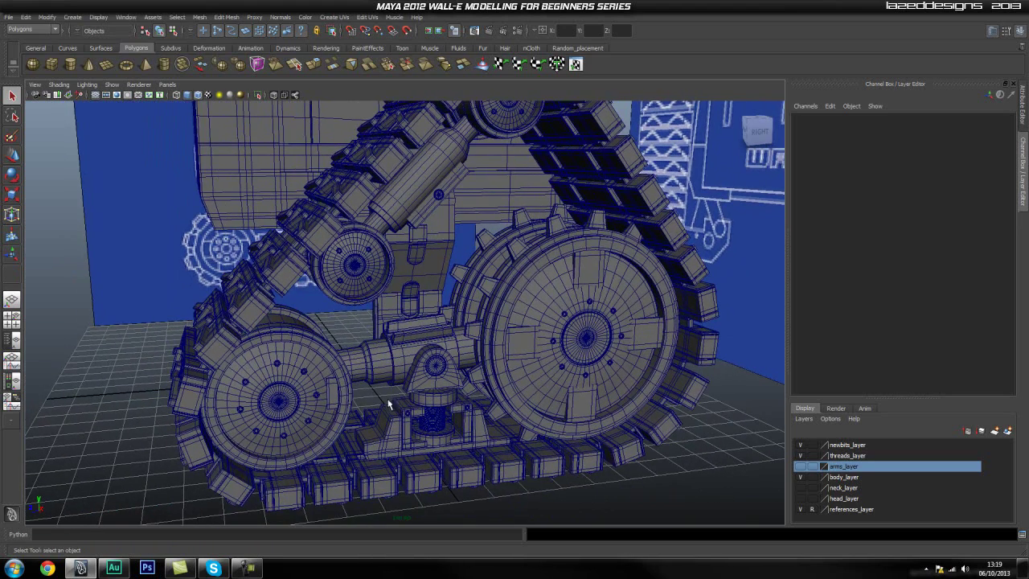
{"action": "middle_click_drag", "start_coordinate": [381, 404], "coordinate": [375, 366], "text": "alt"}
{"action": "right_click_drag", "start_coordinate": [375, 366], "coordinate": [439, 310], "text": "alt"}
{"action": "middle_click_drag", "start_coordinate": [438, 309], "coordinate": [432, 335], "text": "alt"}
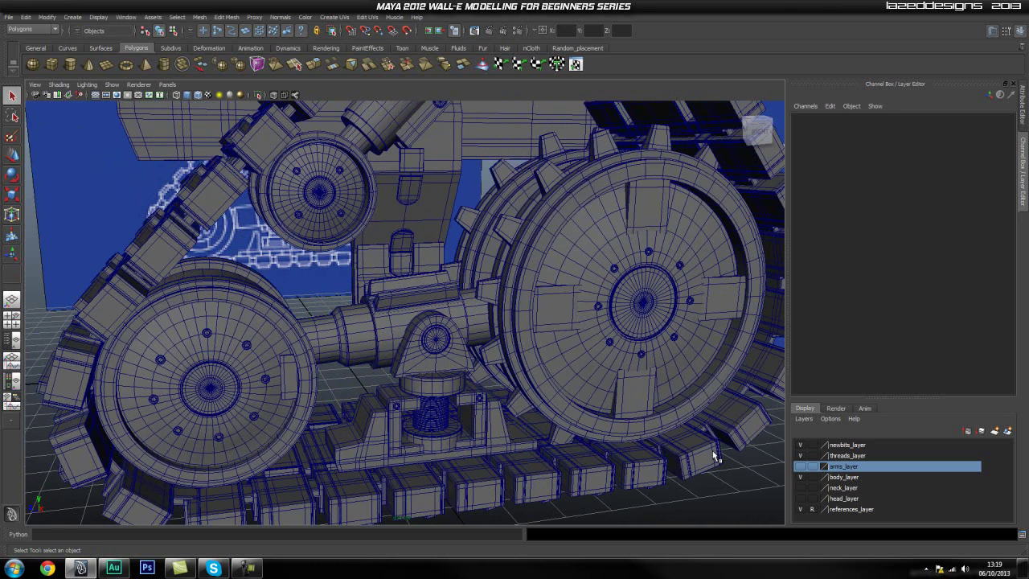
{"action": "left_click", "coordinate": [801, 479]}
Step: Hide newbits_layer to view the thread assembly without the support parts, and show it again
{"action": "left_click", "coordinate": [845, 447]}
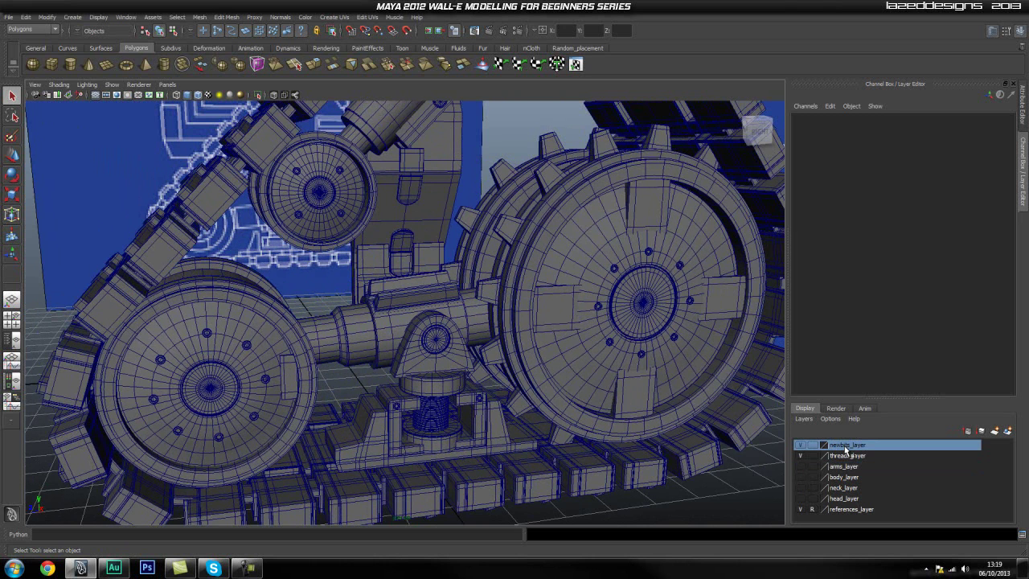
{"action": "right_click", "coordinate": [845, 447]}
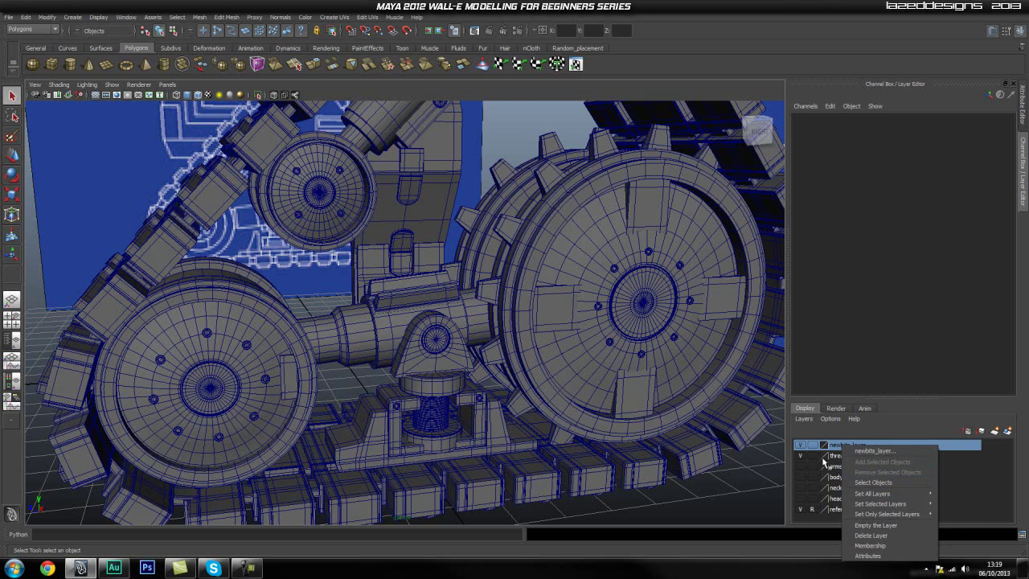
{"action": "left_click", "coordinate": [834, 447]}
{"action": "left_click", "coordinate": [799, 447]}
{"action": "left_click_drag", "start_coordinate": [681, 419], "coordinate": [635, 374], "text": "alt"}
{"action": "middle_click_drag", "start_coordinate": [579, 378], "coordinate": [586, 402], "text": "alt"}
{"action": "left_click_drag", "start_coordinate": [587, 402], "coordinate": [535, 374], "text": "alt"}
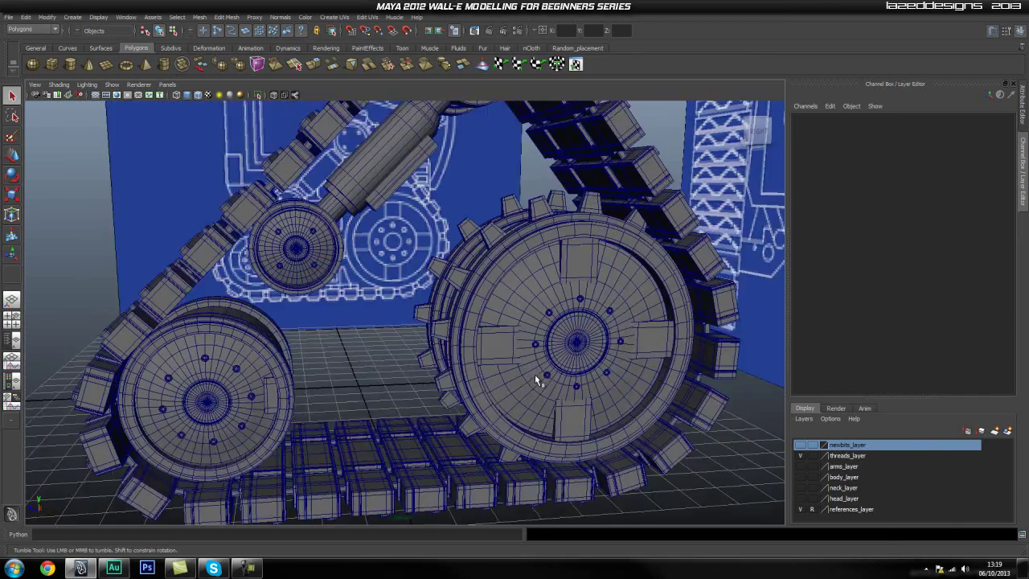
{"action": "middle_click_drag", "start_coordinate": [535, 375], "coordinate": [547, 341], "text": "alt"}
{"action": "left_click", "coordinate": [801, 446]}
Step: Isolate the bottom support base in the viewport to inspect its shape, and bring the other parts back
{"action": "scroll", "coordinate": [485, 351], "scroll_direction": "up", "scroll_amount": 8}
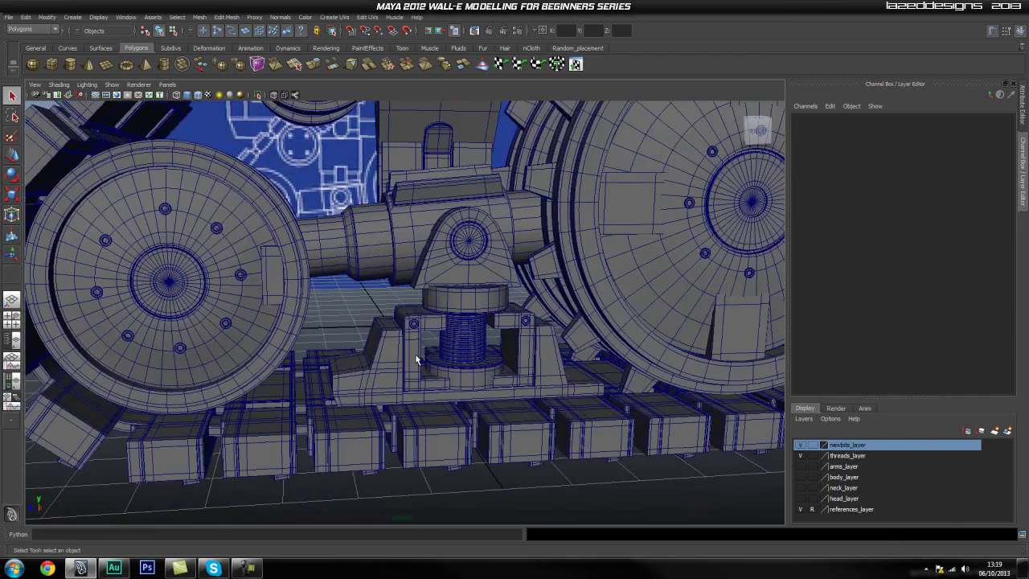
{"action": "left_click", "coordinate": [457, 384]}
{"action": "scroll", "coordinate": [483, 376], "scroll_direction": "up", "scroll_amount": 5}
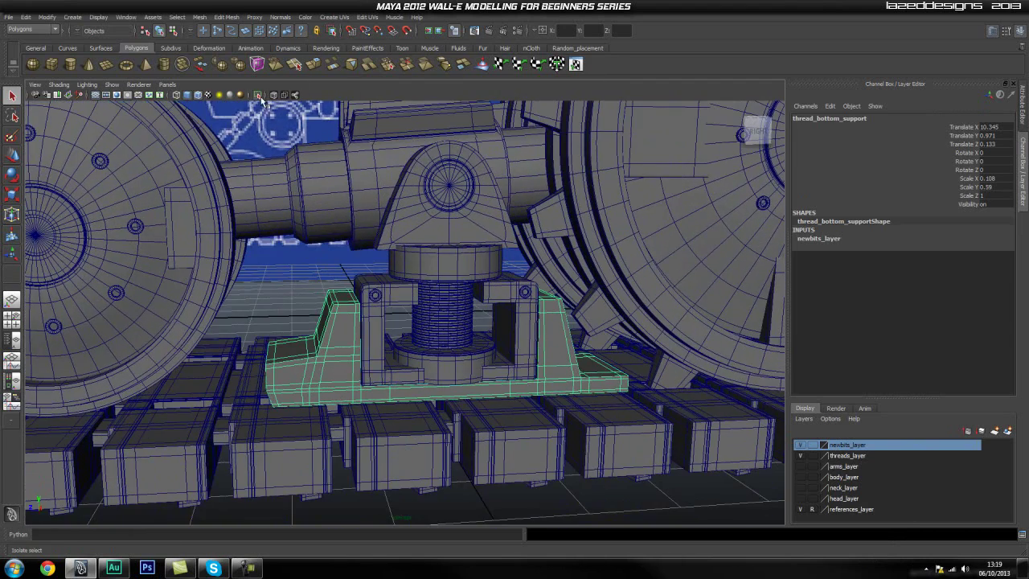
{"action": "left_click", "coordinate": [261, 98]}
{"action": "key", "text": "f"}
{"action": "left_click_drag", "start_coordinate": [442, 278], "coordinate": [407, 245], "text": "alt"}
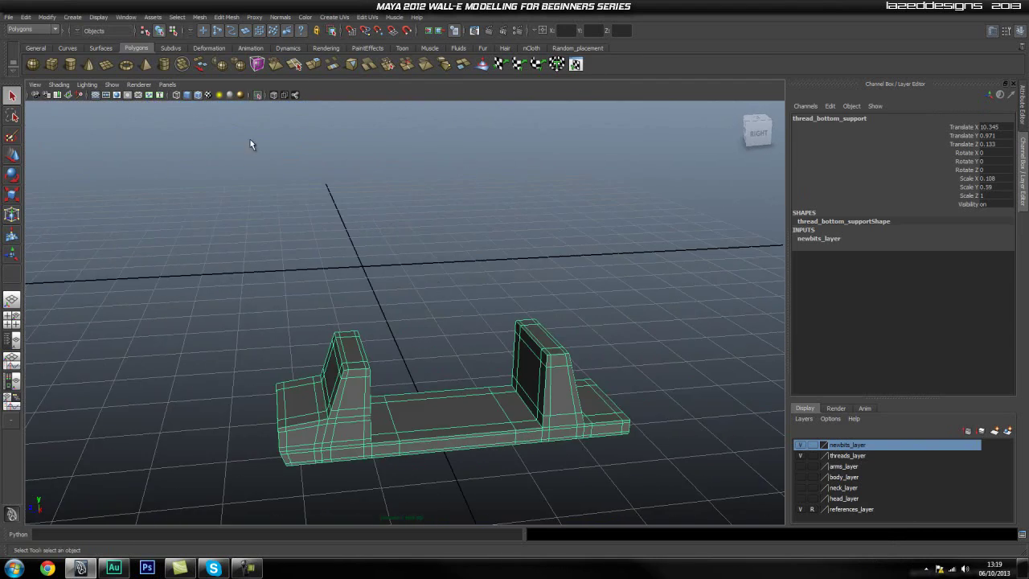
{"action": "left_click", "coordinate": [256, 95]}
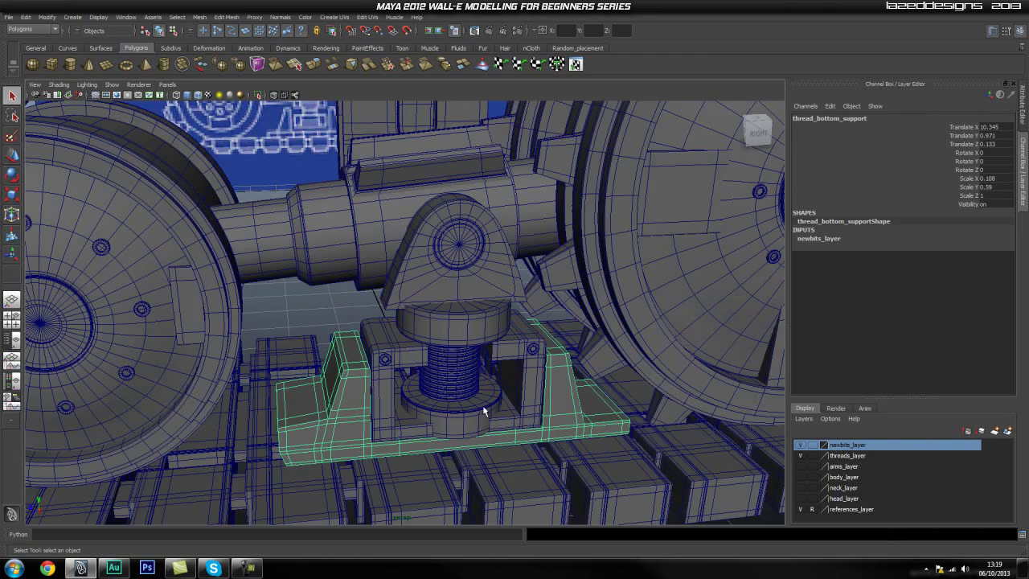
Step: Pick out and inspect the spring pieces standing on the bottom support
{"action": "left_click", "coordinate": [470, 382]}
{"action": "left_click", "coordinate": [473, 330]}
{"action": "left_click_drag", "start_coordinate": [612, 343], "coordinate": [522, 347], "text": "alt"}
{"action": "right_click_drag", "start_coordinate": [478, 338], "coordinate": [429, 336], "text": "alt"}
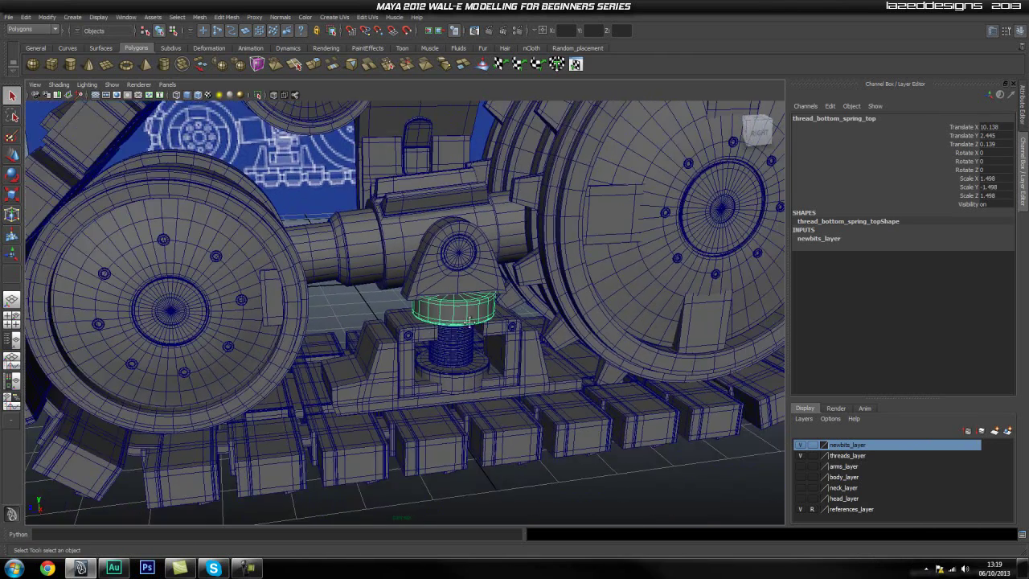
{"action": "left_click_drag", "start_coordinate": [430, 336], "coordinate": [439, 339], "text": "alt"}
{"action": "right_click_drag", "start_coordinate": [439, 339], "coordinate": [471, 362], "text": "alt"}
{"action": "middle_click_drag", "start_coordinate": [471, 362], "coordinate": [441, 313], "text": "alt"}
{"action": "right_click_drag", "start_coordinate": [442, 349], "coordinate": [455, 351], "text": "alt"}
{"action": "mouse_move", "coordinate": [455, 351]}
{"action": "left_mouse_down", "text": "alt"}
{"action": "mouse_move", "coordinate": [425, 345]}
{"action": "mouse_move", "coordinate": [449, 350]}
{"action": "left_mouse_up", "text": "alt"}
Step: Pick out and inspect the pieces stacked between the spring and the cylinder, including the rounded mid support joint
{"action": "left_click", "coordinate": [425, 362]}
{"action": "left_click", "coordinate": [425, 324]}
{"action": "left_click_drag", "start_coordinate": [438, 274], "coordinate": [435, 270]}
{"action": "left_click", "coordinate": [422, 219]}
{"action": "left_click", "coordinate": [428, 266]}
{"action": "middle_click_drag", "start_coordinate": [418, 250], "coordinate": [417, 255], "text": "alt"}
{"action": "left_click_drag", "start_coordinate": [418, 254], "coordinate": [409, 316], "text": "alt"}
{"action": "left_click", "coordinate": [396, 350]}
{"action": "middle_click_drag", "start_coordinate": [396, 351], "coordinate": [406, 335], "text": "alt"}
{"action": "mouse_move", "coordinate": [407, 335]}
{"action": "left_mouse_down", "text": "alt"}
{"action": "mouse_move", "coordinate": [413, 346]}
{"action": "mouse_move", "coordinate": [415, 336]}
{"action": "mouse_move", "coordinate": [441, 335]}
{"action": "mouse_move", "coordinate": [424, 333]}
{"action": "left_mouse_up", "text": "alt"}
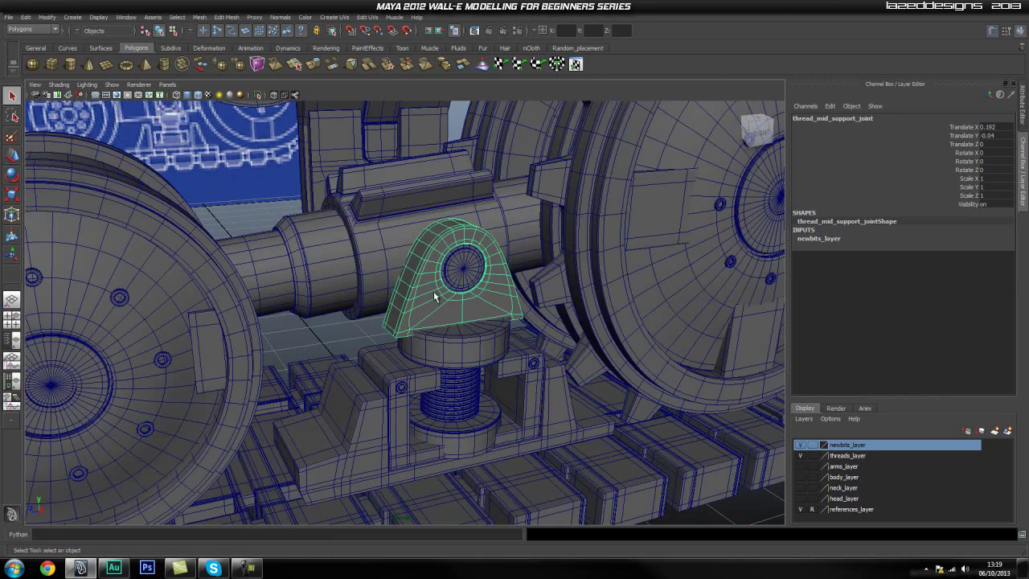
{"action": "left_click_drag", "start_coordinate": [391, 256], "coordinate": [466, 334], "text": "alt"}
{"action": "left_click_drag", "start_coordinate": [364, 310], "coordinate": [365, 313], "text": "alt"}
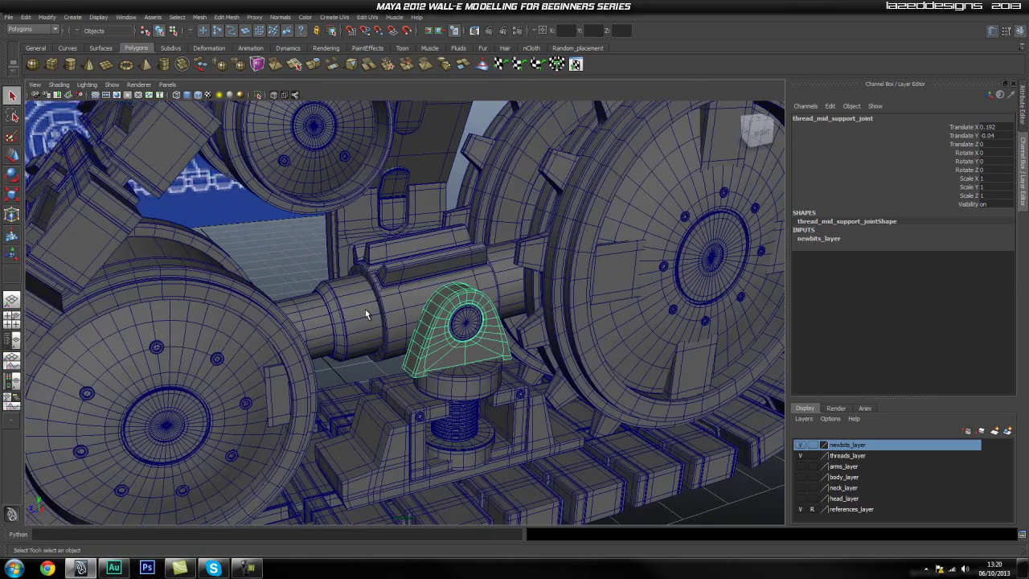
Step: Isolate the main mid support plate and its attached lower piece to inspect them, and restore the full view
{"action": "left_click", "coordinate": [342, 230]}
{"action": "left_click", "coordinate": [329, 240]}
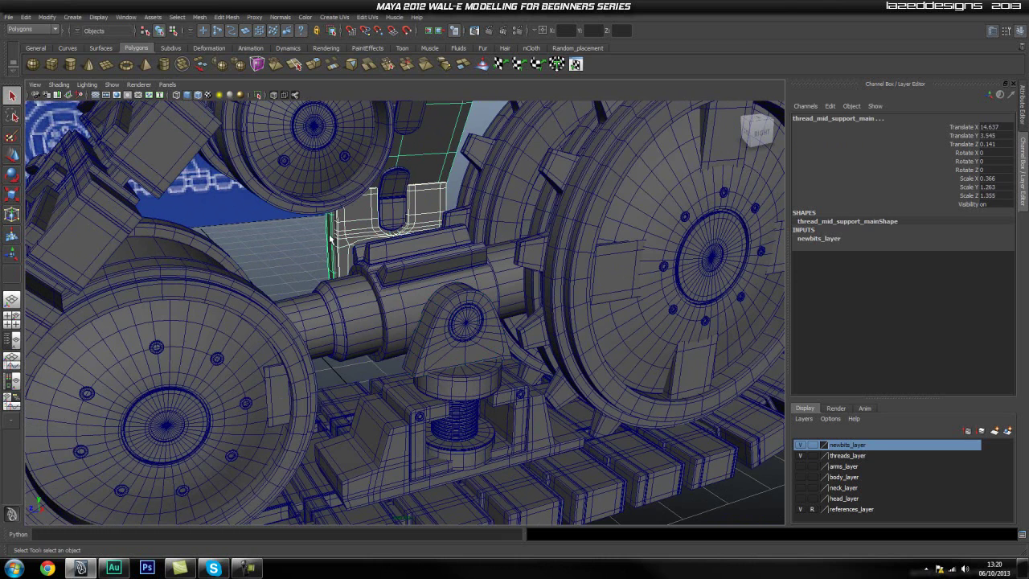
{"action": "left_click", "coordinate": [257, 95]}
{"action": "left_click", "coordinate": [518, 193]}
{"action": "left_click_drag", "start_coordinate": [519, 193], "coordinate": [478, 294], "text": "alt"}
{"action": "left_click", "coordinate": [261, 97]}
{"action": "left_click_drag", "start_coordinate": [450, 161], "coordinate": [365, 291], "text": "alt"}
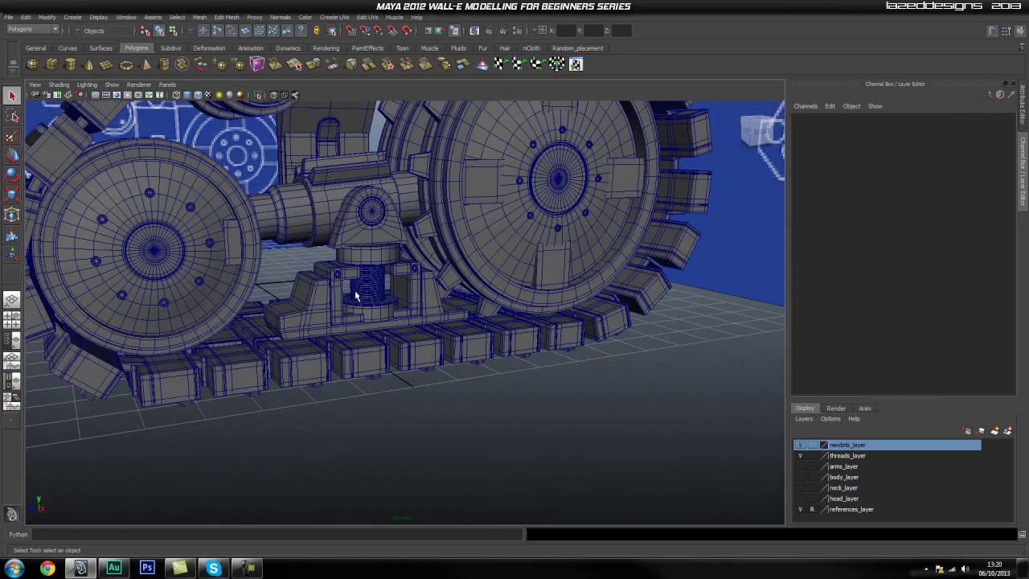
Step: Select all objects in newbits_layer, group them and move the group sideways clear of the thread assembly
{"action": "middle_click_drag", "start_coordinate": [448, 306], "coordinate": [524, 388], "text": "alt"}
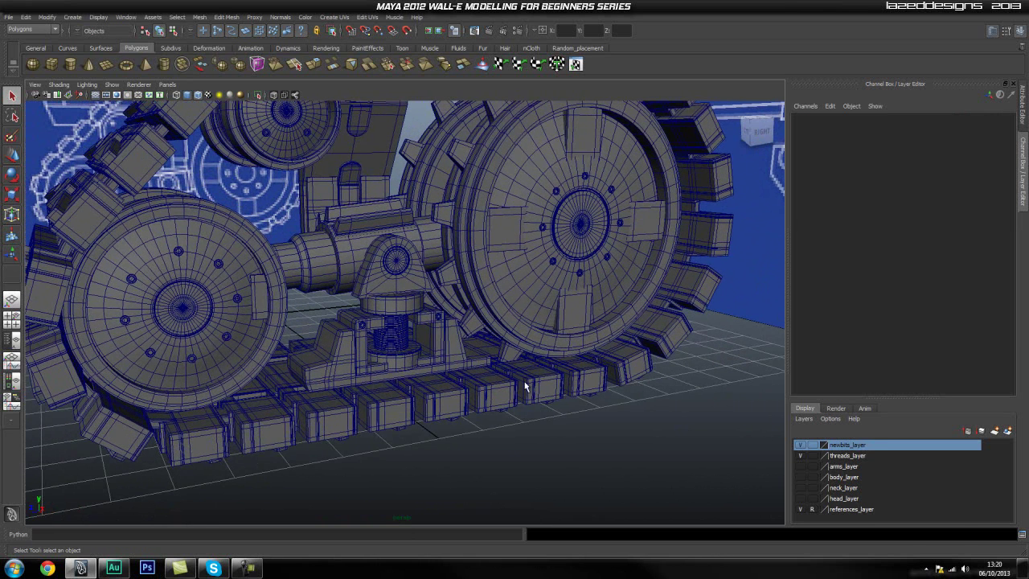
{"action": "right_click", "coordinate": [868, 448]}
{"action": "left_click", "coordinate": [902, 488]}
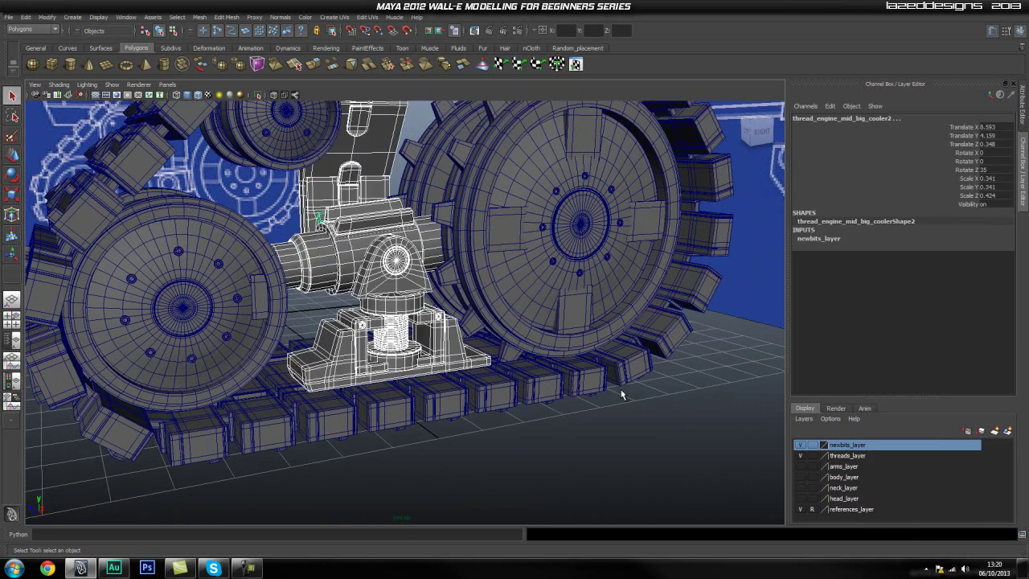
{"action": "right_click_drag", "start_coordinate": [679, 332], "coordinate": [619, 326], "text": "alt"}
{"action": "middle_click_drag", "start_coordinate": [619, 326], "coordinate": [619, 349], "text": "alt"}
{"action": "key", "text": "w"}
{"action": "left_click_drag", "start_coordinate": [349, 336], "coordinate": [484, 326]}
{"action": "key", "text": "ctrl+z"}
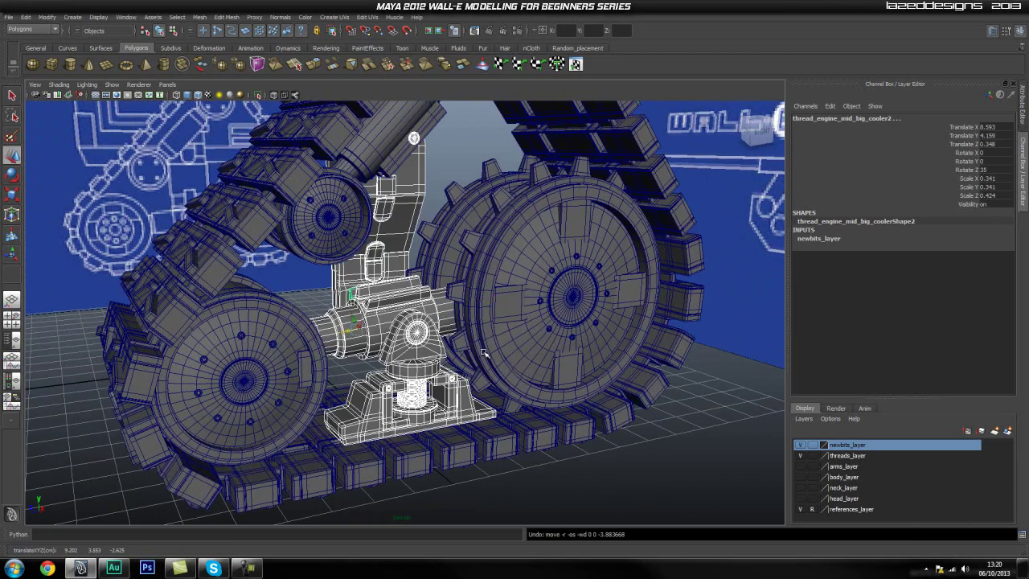
{"action": "key", "text": "ctrl+g"}
{"action": "left_click_drag", "start_coordinate": [288, 359], "coordinate": [550, 356]}
Step: Examine the separated support parts from different angles, picking out the bottom support base
{"action": "middle_click_drag", "start_coordinate": [549, 356], "coordinate": [514, 386], "text": "alt"}
{"action": "left_click_drag", "start_coordinate": [518, 387], "coordinate": [648, 368], "text": "alt"}
{"action": "middle_click_drag", "start_coordinate": [648, 369], "coordinate": [542, 336], "text": "alt"}
{"action": "left_click_drag", "start_coordinate": [542, 335], "coordinate": [518, 320], "text": "alt"}
{"action": "left_click", "coordinate": [539, 253]}
{"action": "right_click_drag", "start_coordinate": [540, 253], "coordinate": [555, 331], "text": "alt"}
{"action": "middle_click_drag", "start_coordinate": [554, 331], "coordinate": [719, 307], "text": "alt"}
{"action": "left_click_drag", "start_coordinate": [623, 329], "coordinate": [718, 378], "text": "alt"}
{"action": "middle_click_drag", "start_coordinate": [717, 378], "coordinate": [623, 336], "text": "alt"}
{"action": "left_click", "coordinate": [623, 334]}
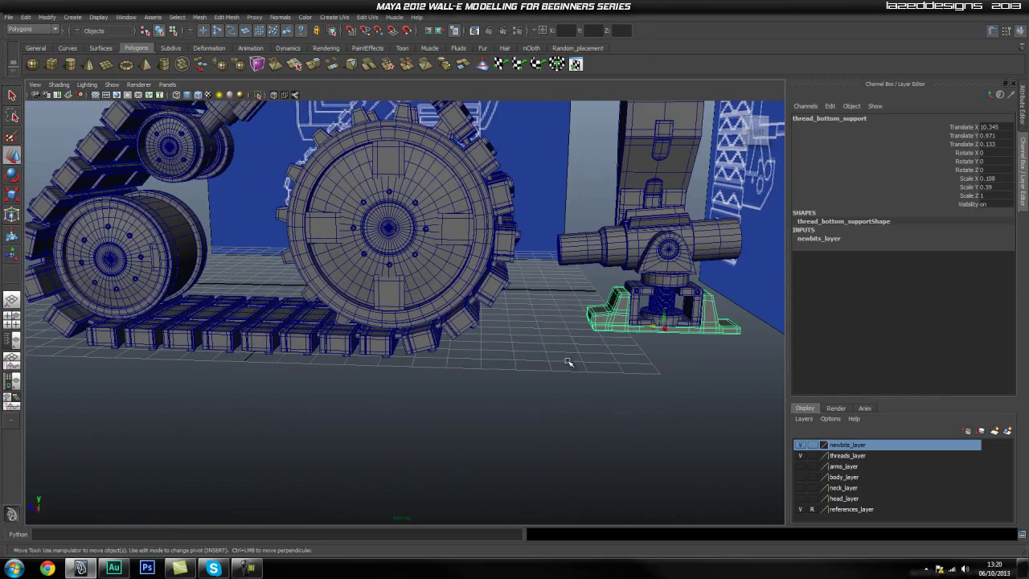
{"action": "left_click_drag", "start_coordinate": [570, 315], "coordinate": [635, 316], "text": "alt"}
Step: Switch to the side view and examine the bottom support outline on the reference blueprint
{"action": "key", "text": "space"}
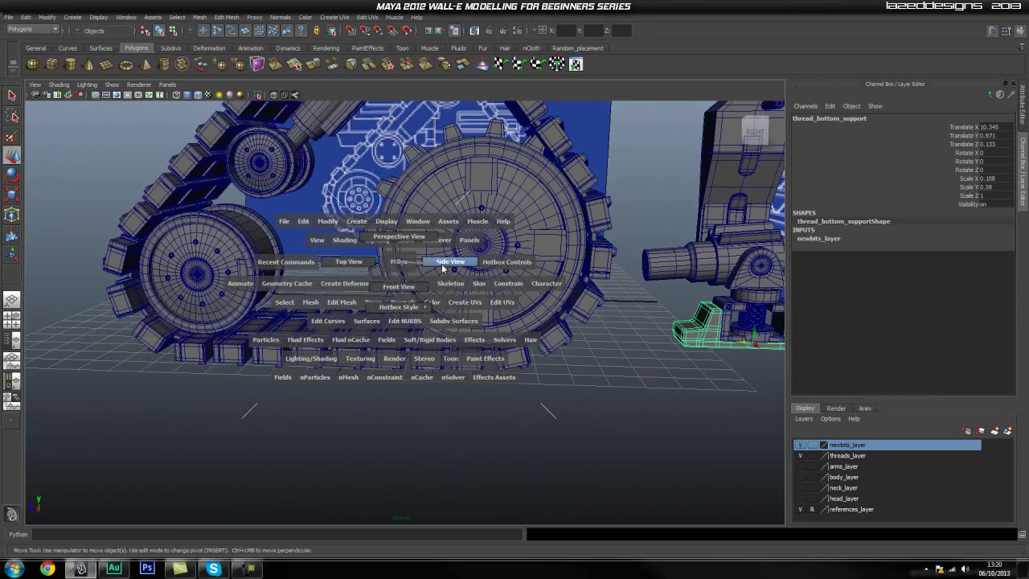
{"action": "left_click", "coordinate": [442, 263]}
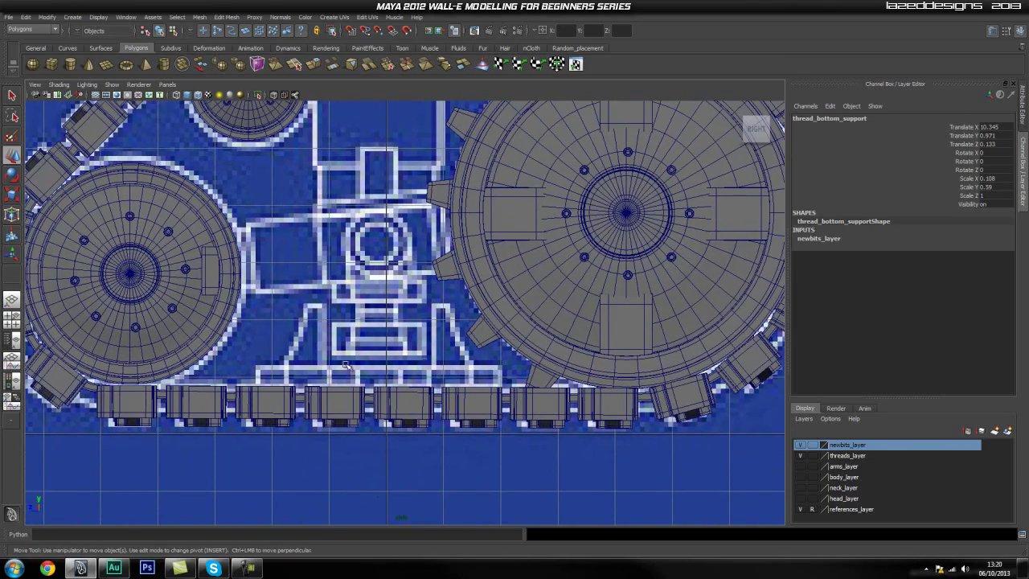
{"action": "right_click_drag", "start_coordinate": [657, 373], "coordinate": [623, 352], "text": "alt"}
{"action": "middle_click_drag", "start_coordinate": [624, 352], "coordinate": [589, 367], "text": "alt"}
{"action": "right_click_drag", "start_coordinate": [589, 367], "coordinate": [632, 373], "text": "alt"}
{"action": "middle_click_drag", "start_coordinate": [401, 381], "coordinate": [482, 347], "text": "alt"}
{"action": "right_click_drag", "start_coordinate": [438, 331], "coordinate": [465, 337], "text": "alt"}
{"action": "middle_click_drag", "start_coordinate": [464, 337], "coordinate": [438, 346], "text": "alt"}
{"action": "right_click_drag", "start_coordinate": [438, 345], "coordinate": [543, 351], "text": "alt"}
{"action": "middle_click_drag", "start_coordinate": [442, 322], "coordinate": [451, 333], "text": "alt"}
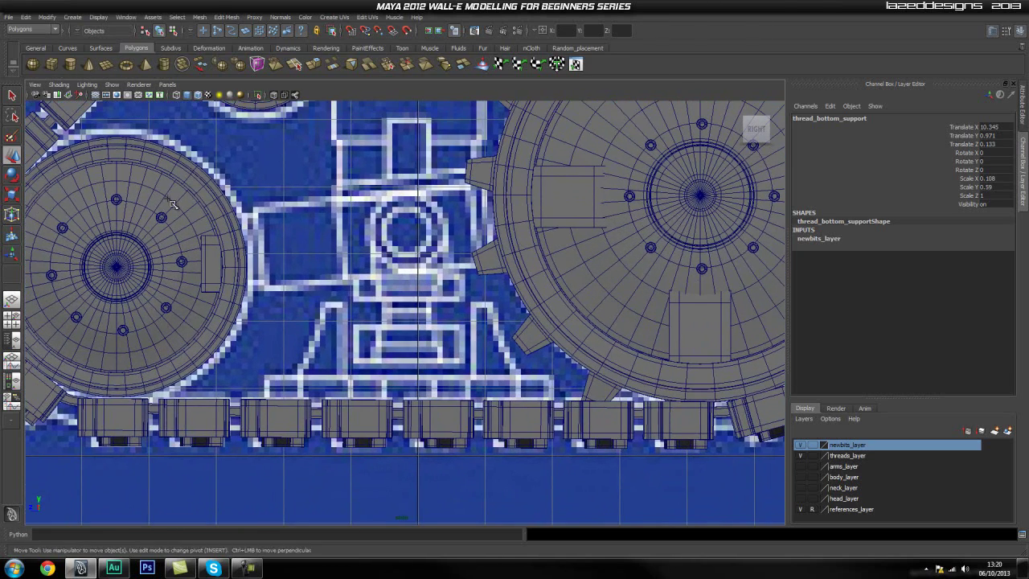
Step: Draw a polygon cube over the bottom support's flat base outline in the side view and finish its depth in the front view
{"action": "left_click", "coordinate": [51, 65]}
{"action": "middle_click_drag", "start_coordinate": [346, 362], "coordinate": [343, 332], "text": "alt"}
{"action": "right_click_drag", "start_coordinate": [241, 344], "coordinate": [330, 358], "text": "alt"}
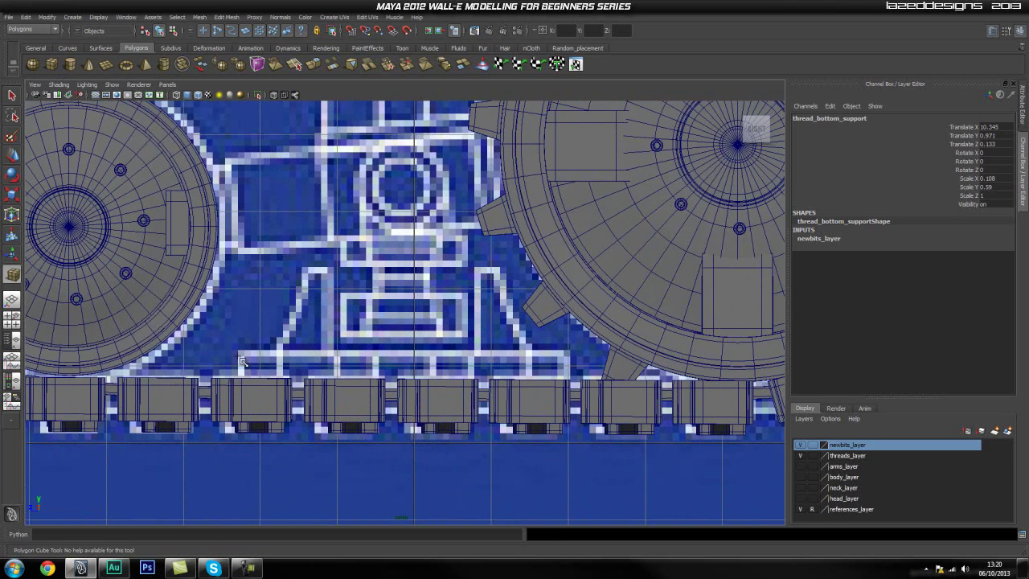
{"action": "mouse_move", "coordinate": [243, 355]}
{"action": "left_mouse_down"}
{"action": "mouse_move", "coordinate": [282, 376]}
{"action": "mouse_move", "coordinate": [529, 389]}
{"action": "left_mouse_up"}
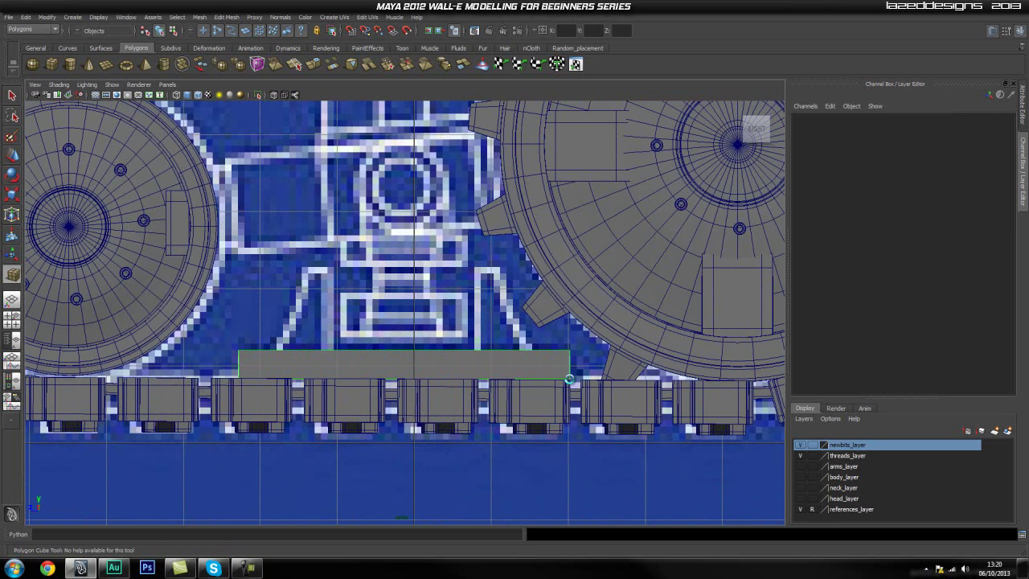
{"action": "key", "text": "space"}
{"action": "left_click_drag", "start_coordinate": [495, 387], "coordinate": [497, 392]}
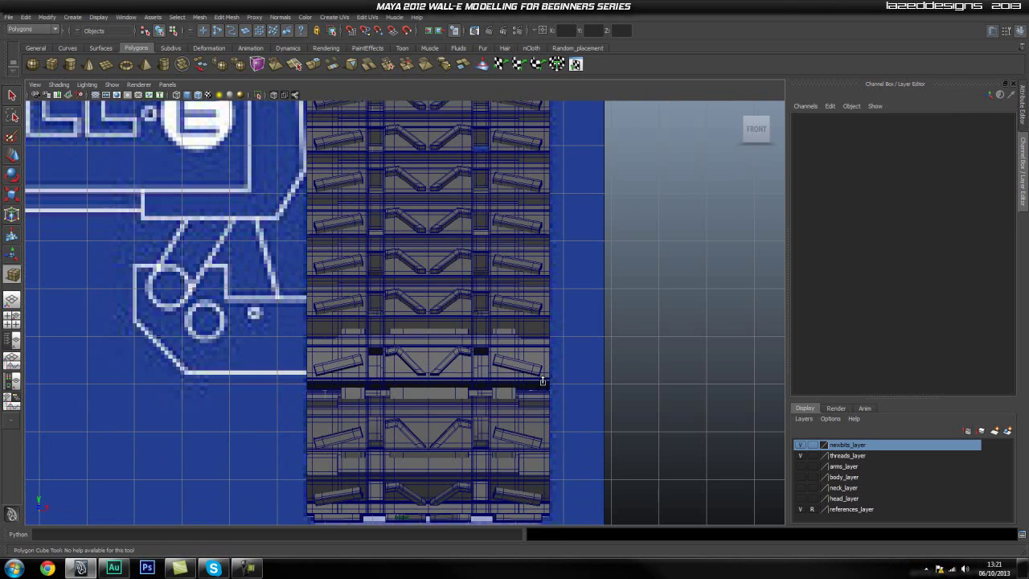
{"action": "right_click_drag", "start_coordinate": [507, 383], "coordinate": [413, 377], "text": "alt"}
{"action": "middle_click_drag", "start_coordinate": [368, 370], "coordinate": [499, 356], "text": "alt"}
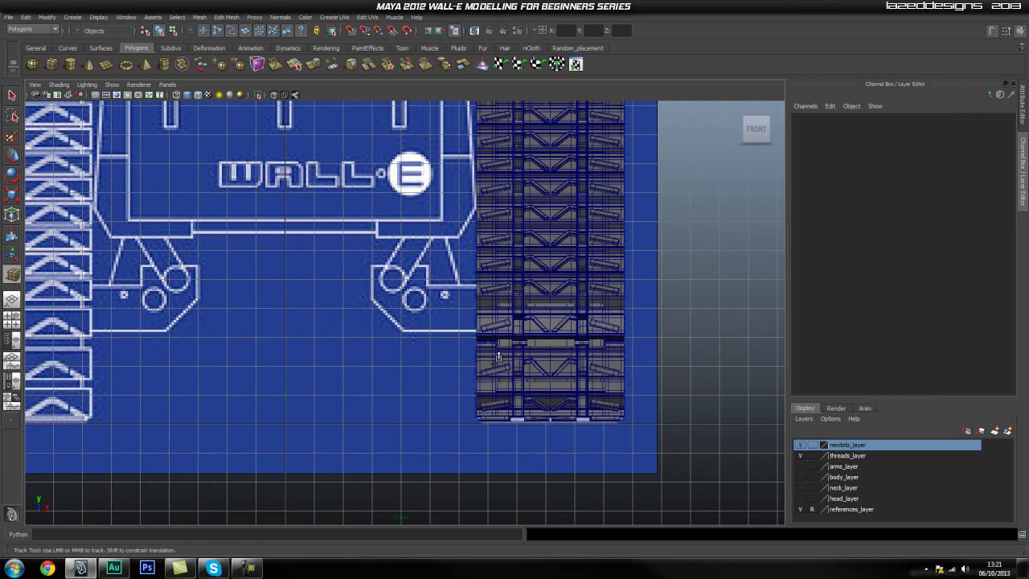
{"action": "left_click", "coordinate": [374, 395]}
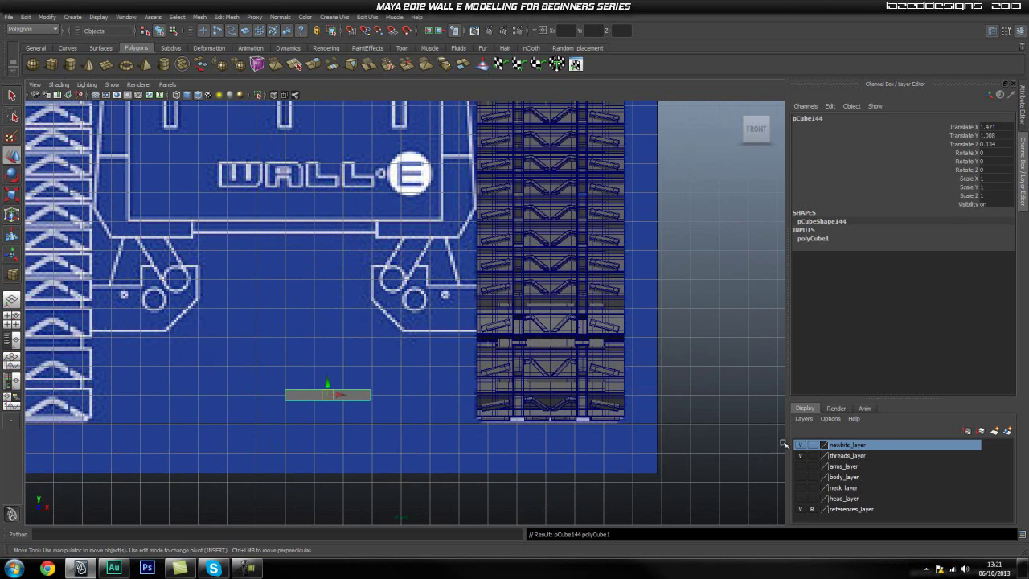
Step: Hide threads_layer and move the new cube along X to about 10.144, centred under the existing spring support
{"action": "left_click", "coordinate": [799, 455]}
{"action": "middle_click_drag", "start_coordinate": [434, 389], "coordinate": [405, 397], "text": "alt"}
{"action": "right_click_drag", "start_coordinate": [460, 411], "coordinate": [508, 425], "text": "alt"}
{"action": "middle_click_drag", "start_coordinate": [474, 427], "coordinate": [353, 385], "text": "alt"}
{"action": "left_click_drag", "start_coordinate": [170, 386], "coordinate": [434, 393]}
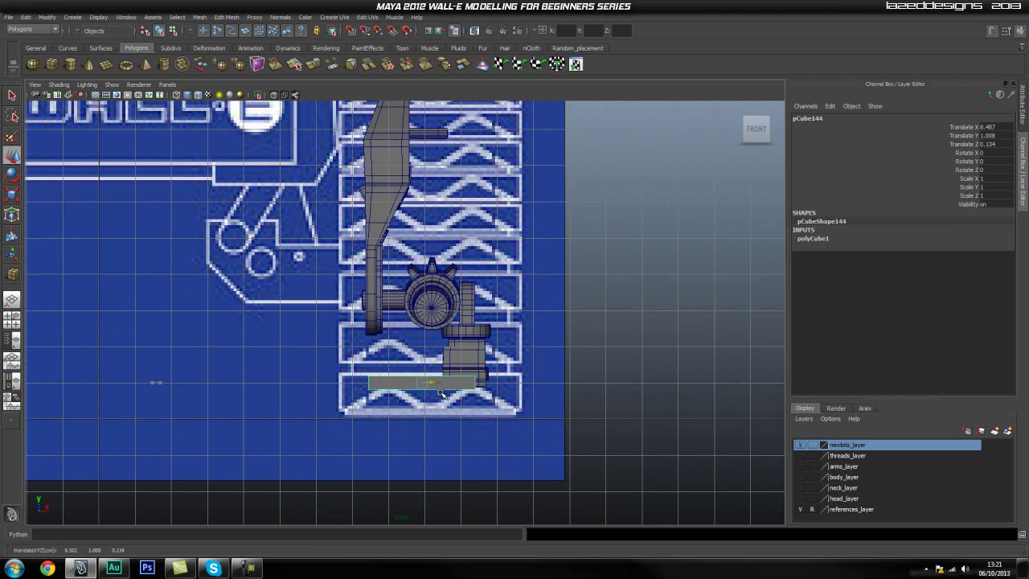
{"action": "right_click_drag", "start_coordinate": [452, 404], "coordinate": [715, 419], "text": "alt"}
{"action": "middle_click_drag", "start_coordinate": [494, 452], "coordinate": [356, 372], "text": "alt"}
{"action": "right_click_drag", "start_coordinate": [356, 372], "coordinate": [482, 338], "text": "alt"}
{"action": "middle_click_drag", "start_coordinate": [489, 335], "coordinate": [489, 295], "text": "alt"}
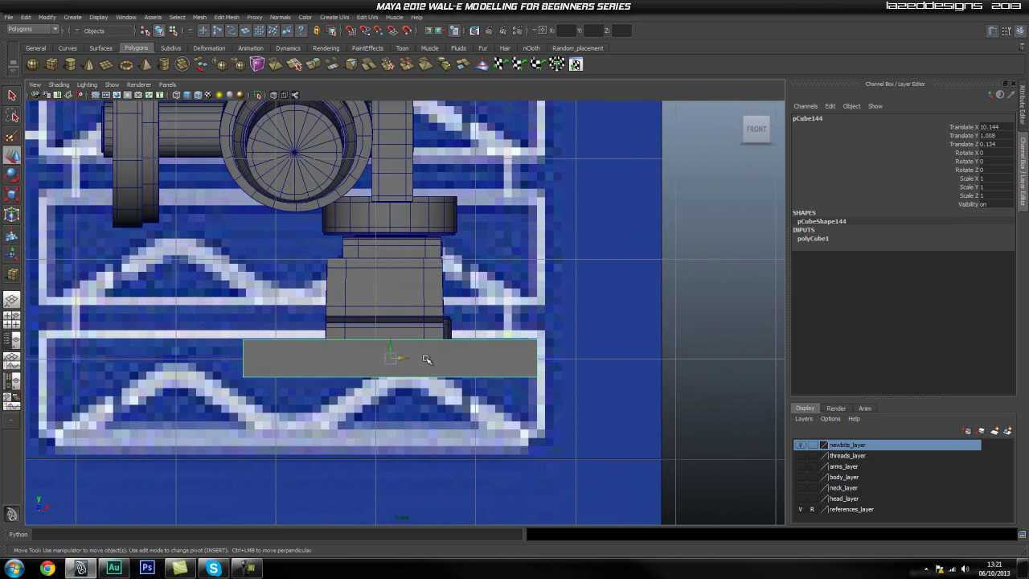
Step: Narrow the base cube to Scale X 0.405 and centre it at X 10.096 under the spring support in the front view
{"action": "key", "text": "r"}
{"action": "left_click_drag", "start_coordinate": [402, 359], "coordinate": [401, 360]}
{"action": "key", "text": "w"}
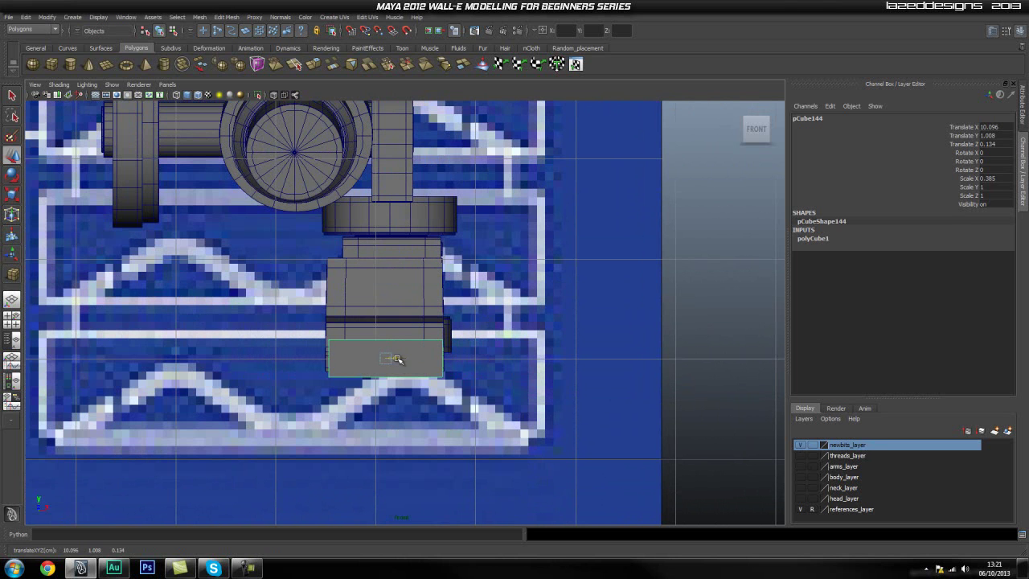
{"action": "key", "text": "r"}
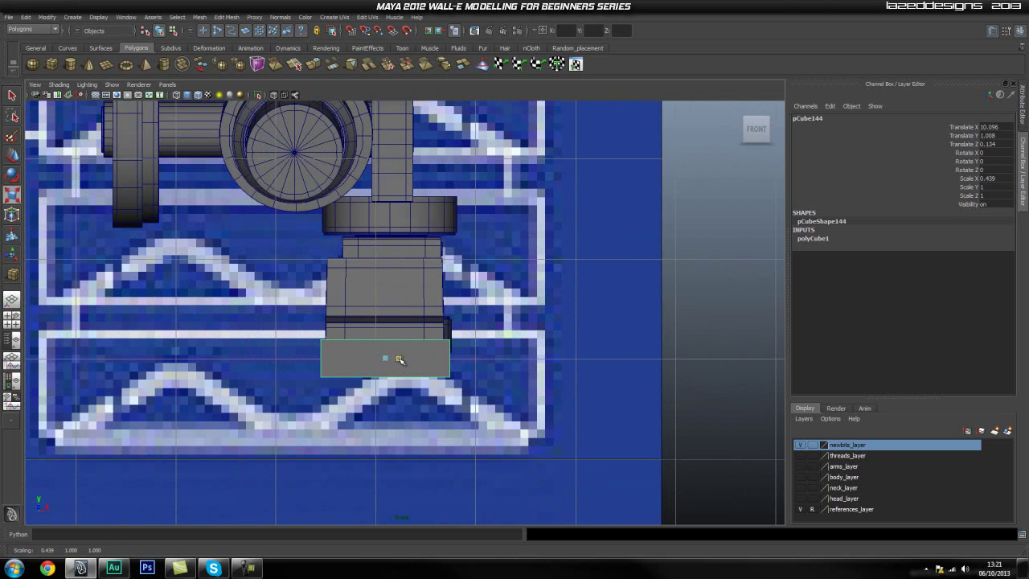
{"action": "key", "text": "w"}
Step: Thin the base cube by lowering its top vertices to Y about 1.035
{"action": "right_click_drag", "start_coordinate": [415, 355], "coordinate": [386, 355]}
{"action": "left_click_drag", "start_coordinate": [289, 313], "coordinate": [515, 359]}
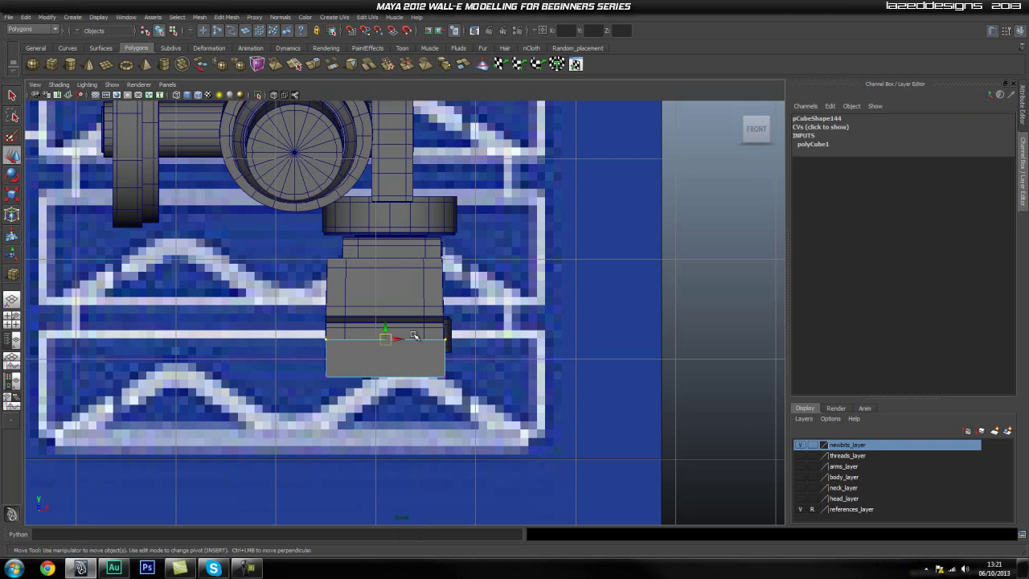
{"action": "left_click_drag", "start_coordinate": [387, 328], "coordinate": [387, 360]}
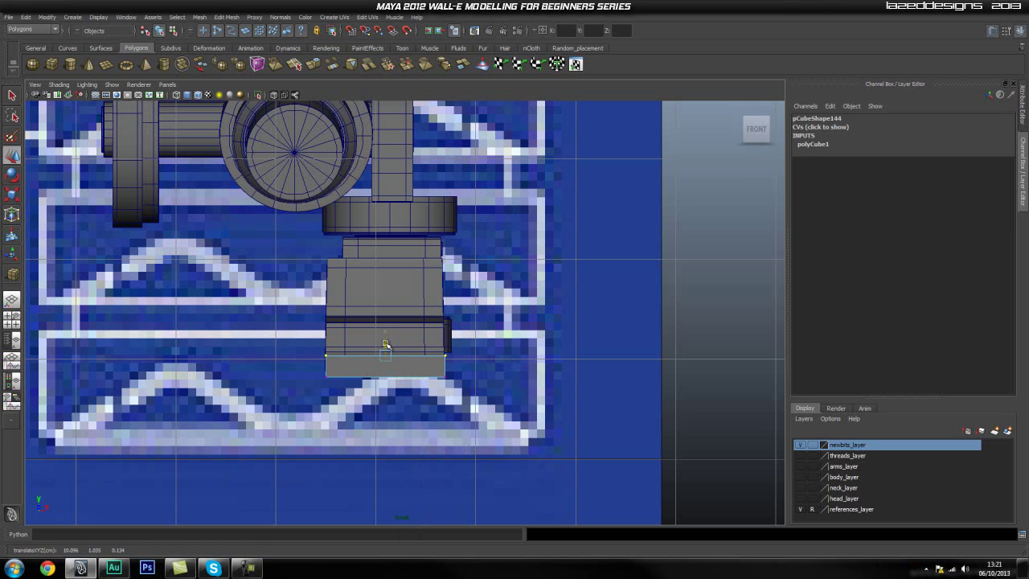
{"action": "scroll", "coordinate": [483, 347], "scroll_direction": "down", "scroll_amount": 3}
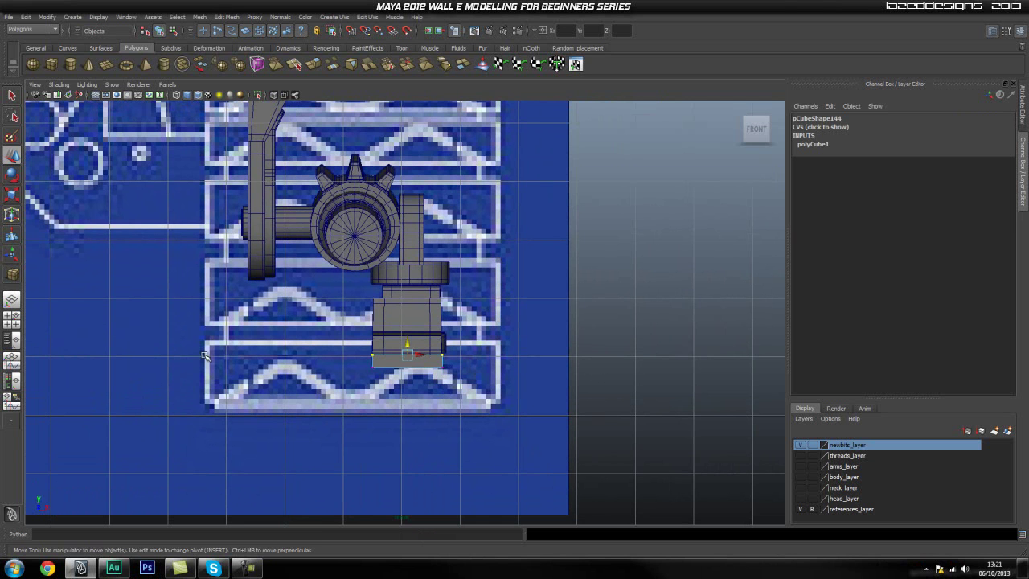
{"action": "scroll", "coordinate": [434, 391], "scroll_direction": "up", "scroll_amount": 2}
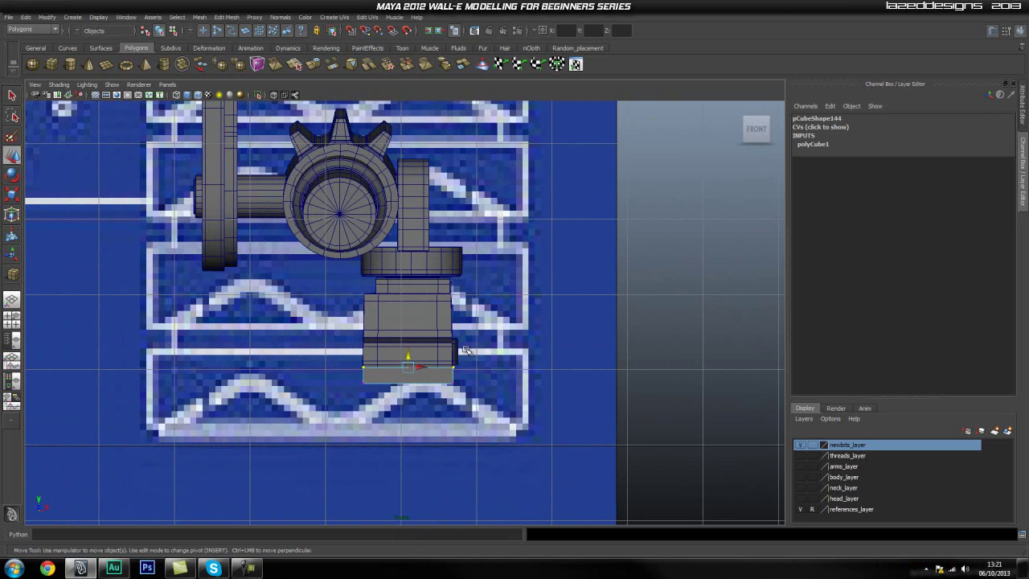
{"action": "left_click", "coordinate": [488, 344]}
Step: Examine the existing bottom support in the side view and compare the new base with the blueprint outline
{"action": "key", "text": "space"}
{"action": "left_click_drag", "start_coordinate": [430, 381], "coordinate": [474, 382]}
{"action": "middle_click_drag", "start_coordinate": [409, 372], "coordinate": [386, 363], "text": "alt"}
{"action": "scroll", "coordinate": [375, 355], "scroll_direction": "up", "scroll_amount": 1}
{"action": "scroll", "coordinate": [385, 362], "scroll_direction": "down", "scroll_amount": 5}
{"action": "middle_click_drag", "start_coordinate": [521, 340], "coordinate": [259, 358], "text": "alt"}
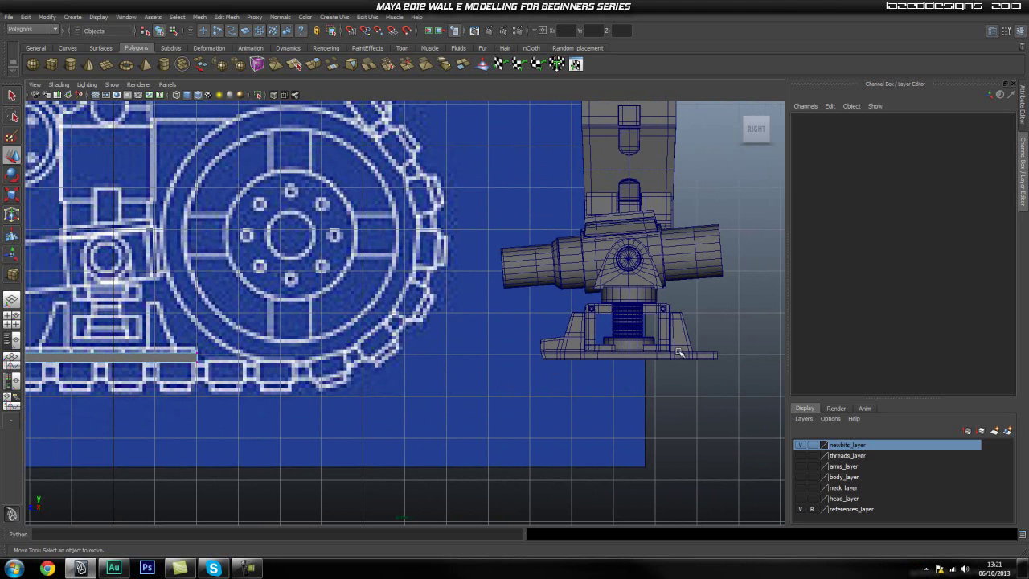
{"action": "middle_click_drag", "start_coordinate": [442, 348], "coordinate": [761, 348], "text": "alt"}
{"action": "scroll", "coordinate": [446, 372], "scroll_direction": "up", "scroll_amount": 2}
{"action": "middle_click_drag", "start_coordinate": [447, 372], "coordinate": [434, 324], "text": "alt"}
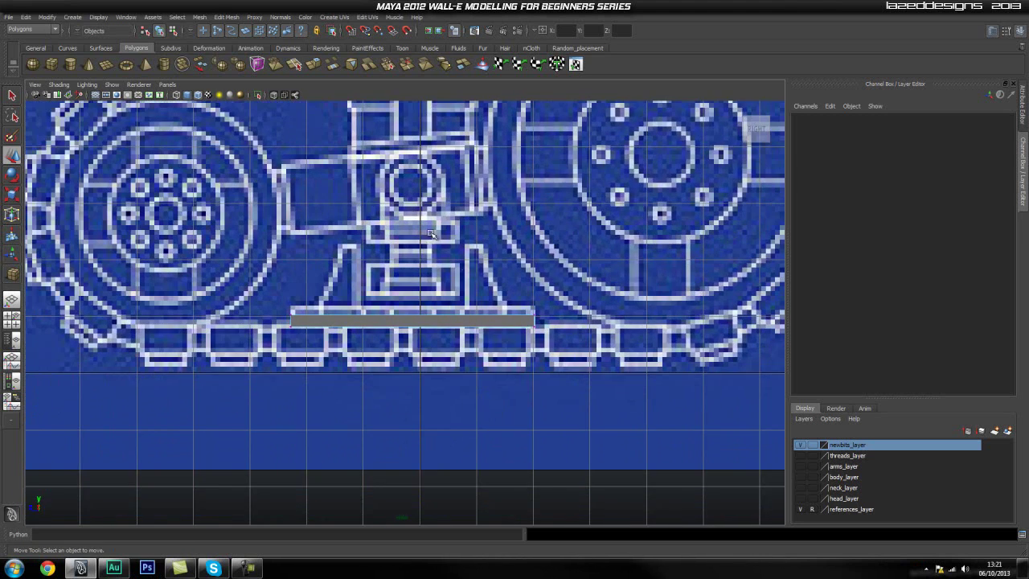
{"action": "scroll", "coordinate": [440, 245], "scroll_direction": "up", "scroll_amount": 2}
{"action": "middle_click_drag", "start_coordinate": [440, 246], "coordinate": [422, 205], "text": "alt"}
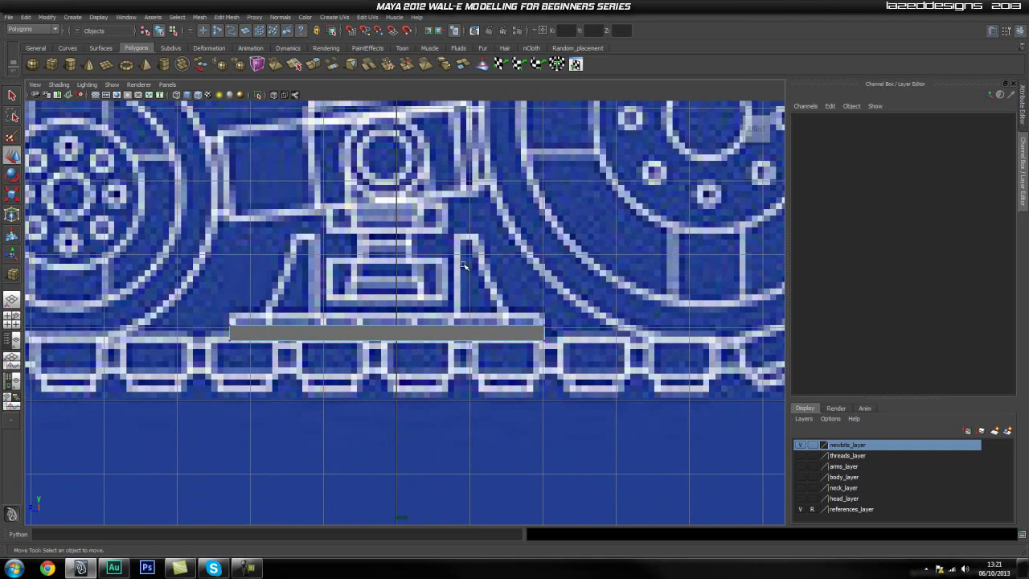
Step: Insert four edge loops across the base where the two uprights' feet begin and end on the blueprint
{"action": "left_click", "coordinate": [225, 17]}
{"action": "left_click", "coordinate": [228, 31]}
{"action": "left_click_drag", "start_coordinate": [233, 22], "coordinate": [681, 147]}
{"action": "left_click", "coordinate": [704, 242]}
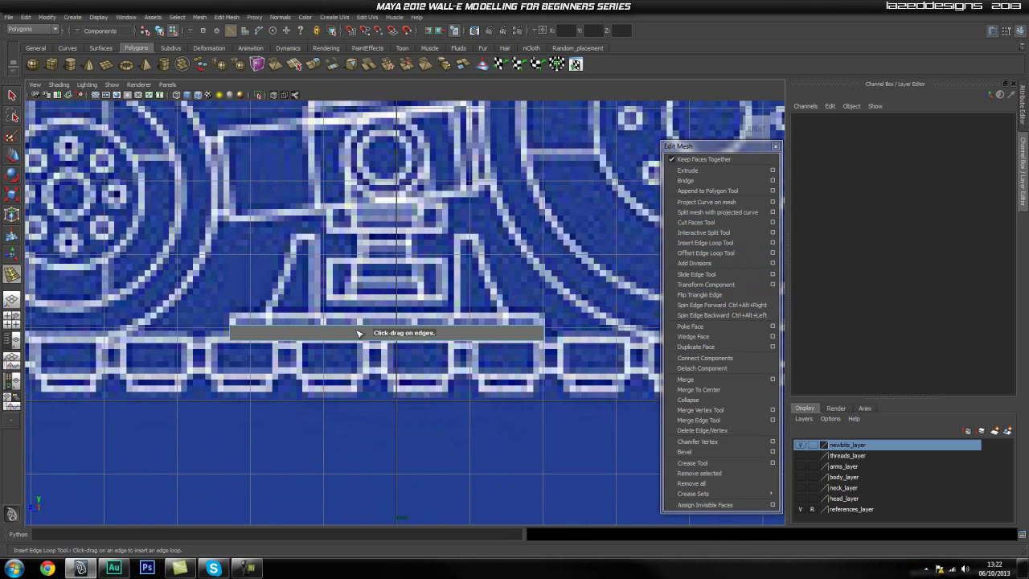
{"action": "scroll", "coordinate": [466, 361], "scroll_direction": "up", "scroll_amount": 2}
{"action": "left_click", "coordinate": [526, 332]}
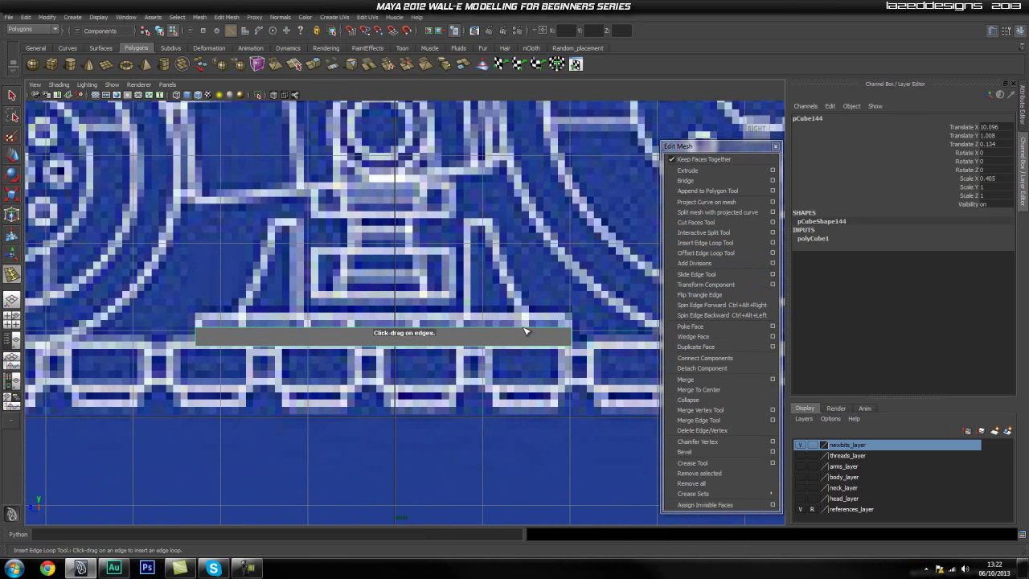
{"action": "left_click", "coordinate": [524, 331]}
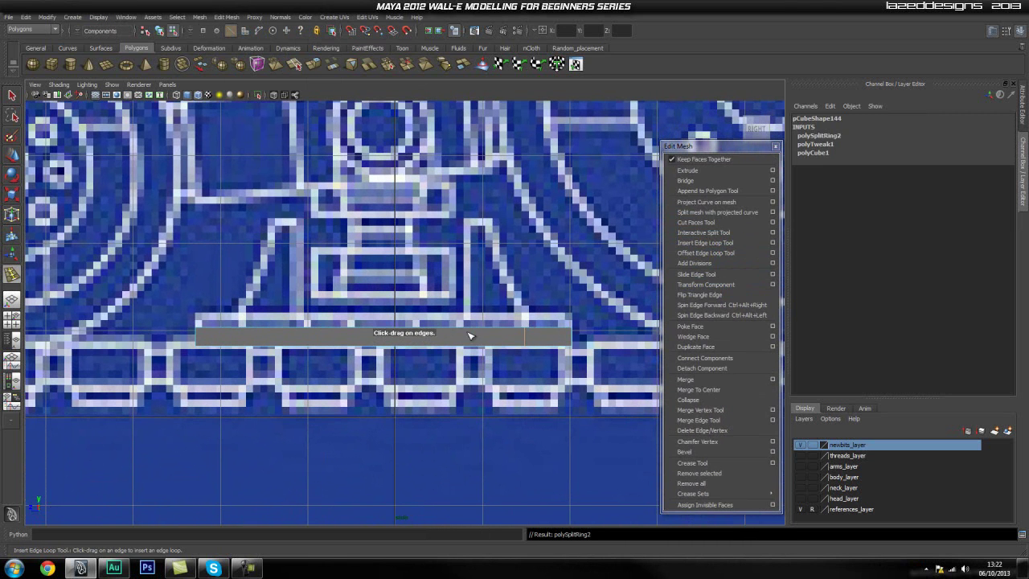
{"action": "left_click_drag", "start_coordinate": [472, 330], "coordinate": [448, 333]}
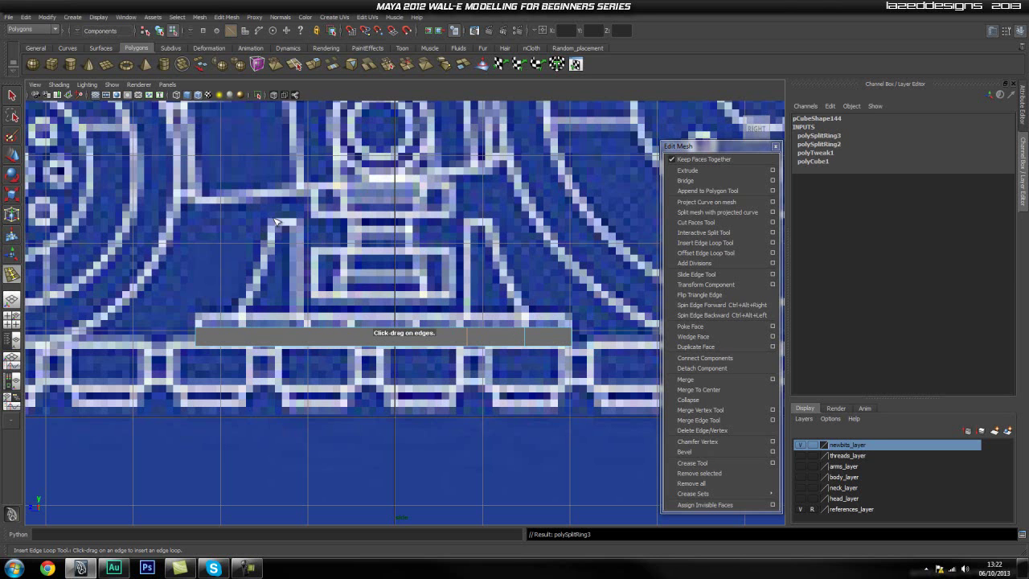
{"action": "left_click", "coordinate": [307, 329]}
{"action": "left_click_drag", "start_coordinate": [305, 327], "coordinate": [392, 329]}
{"action": "key", "text": "q"}
Step: Extrude the two narrow top faces between the edge loop pairs up to the blueprint uprights' height, Y about 2.25
{"action": "key", "text": "space"}
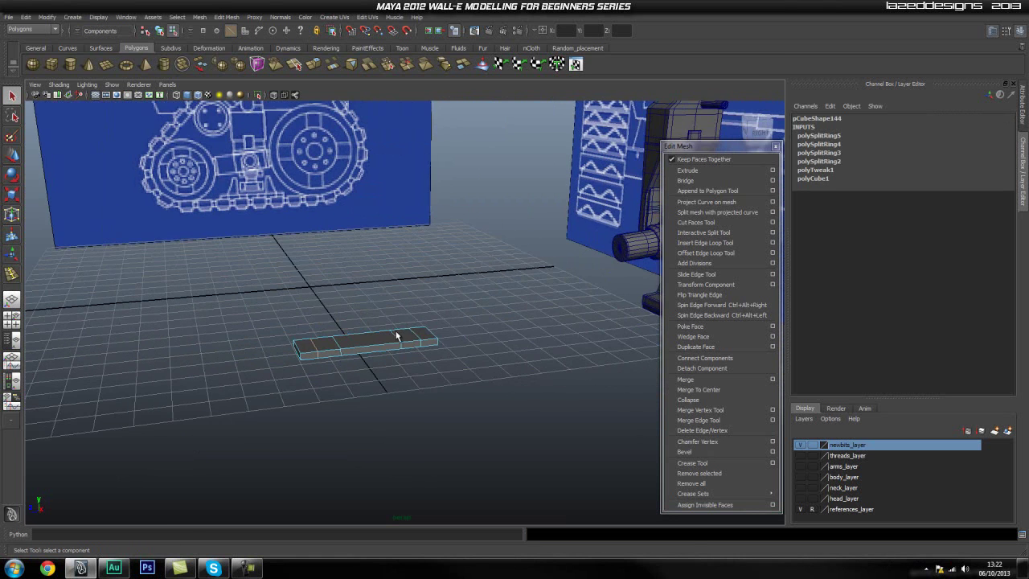
{"action": "scroll", "coordinate": [378, 336], "scroll_direction": "up", "scroll_amount": 5}
{"action": "right_click_drag", "start_coordinate": [348, 355], "coordinate": [334, 376]}
{"action": "left_click", "coordinate": [283, 366]}
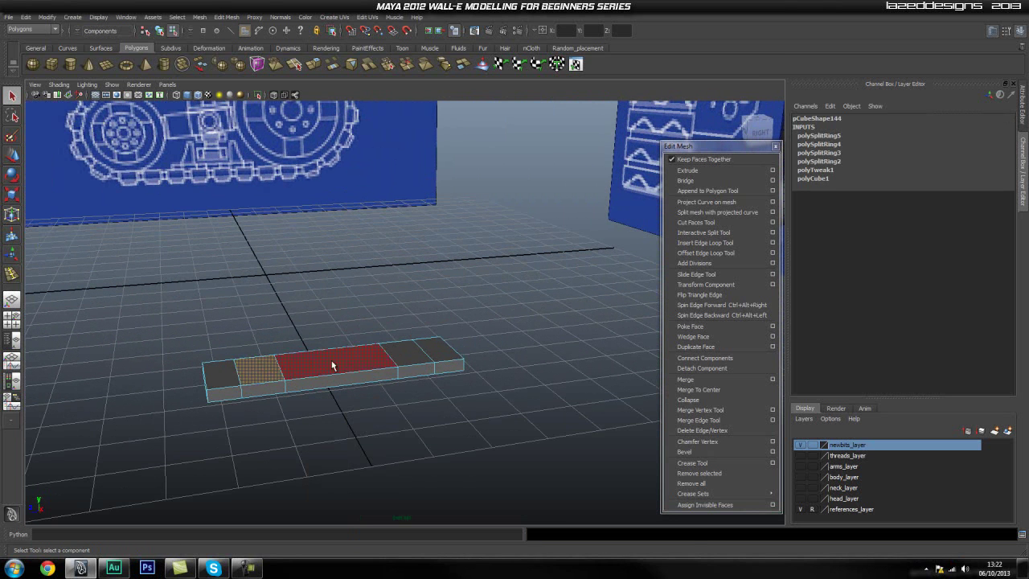
{"action": "left_click", "coordinate": [410, 352], "text": "shift"}
{"action": "key", "text": "space"}
{"action": "left_click_drag", "start_coordinate": [371, 356], "coordinate": [427, 352]}
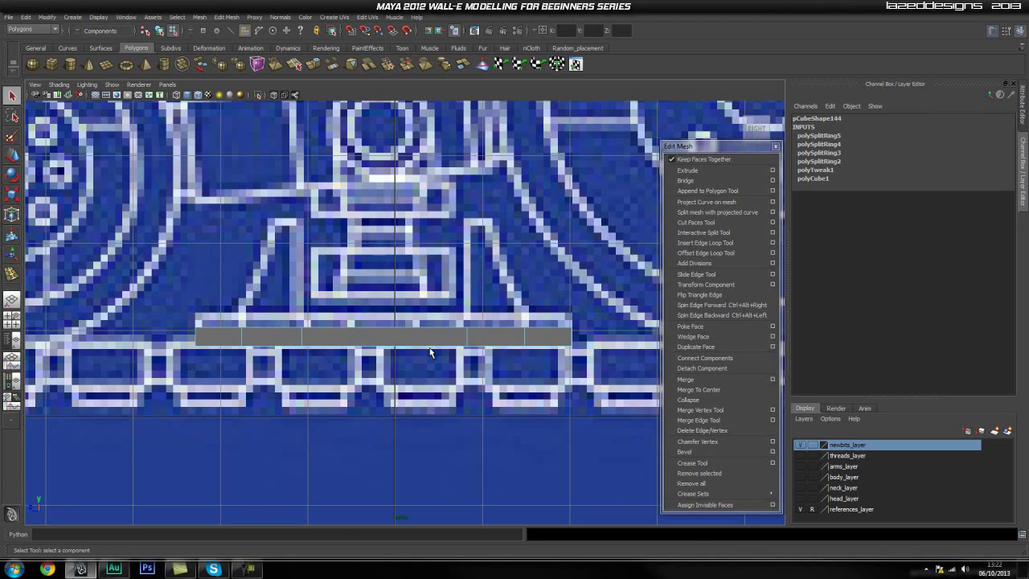
{"action": "middle_click_drag", "start_coordinate": [487, 353], "coordinate": [193, 371], "text": "alt"}
{"action": "scroll", "coordinate": [379, 367], "scroll_direction": "down", "scroll_amount": 5}
{"action": "middle_click_drag", "start_coordinate": [570, 308], "coordinate": [613, 285], "text": "alt"}
{"action": "middle_click_drag", "start_coordinate": [196, 274], "coordinate": [374, 285], "text": "alt"}
{"action": "right_click_drag", "start_coordinate": [374, 286], "coordinate": [519, 310], "text": "alt"}
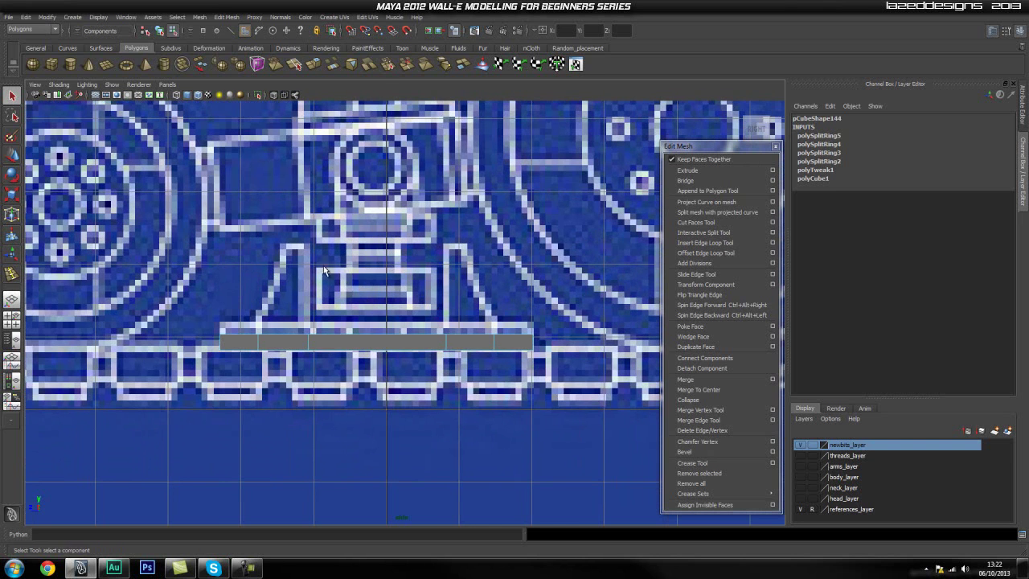
{"action": "left_click", "coordinate": [685, 170]}
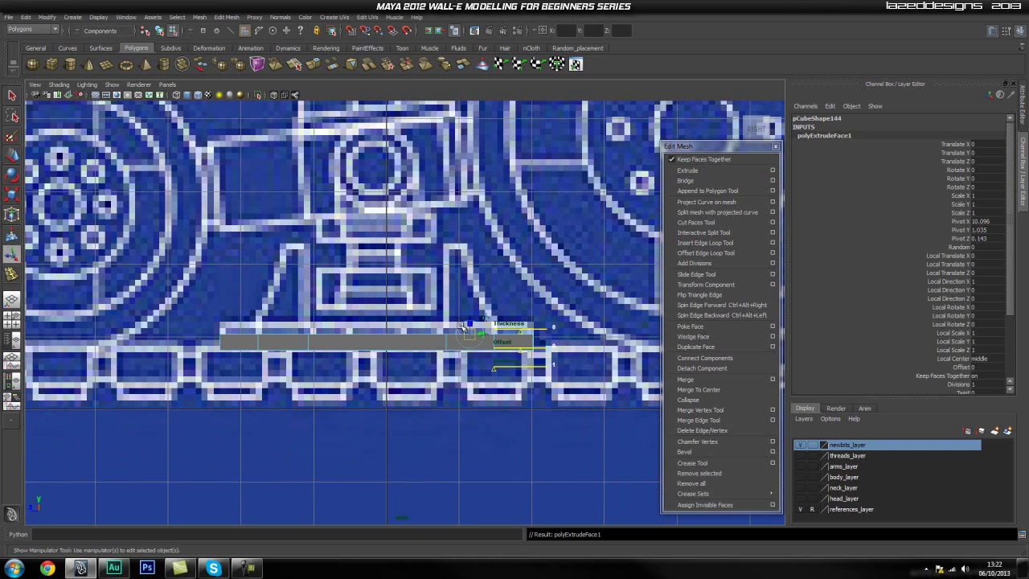
{"action": "key", "text": "w"}
{"action": "left_click_drag", "start_coordinate": [375, 325], "coordinate": [388, 235]}
Step: Taper both extruded uprights by setting the extrusion's Local Scale Y to 0.6
{"action": "middle_click_drag", "start_coordinate": [324, 256], "coordinate": [345, 274], "text": "alt"}
{"action": "right_click_drag", "start_coordinate": [346, 274], "coordinate": [458, 300], "text": "alt"}
{"action": "key", "text": "space"}
{"action": "left_click_drag", "start_coordinate": [422, 300], "coordinate": [402, 305]}
{"action": "right_click_drag", "start_coordinate": [401, 304], "coordinate": [397, 335], "text": "alt"}
{"action": "middle_click_drag", "start_coordinate": [397, 334], "coordinate": [389, 313], "text": "alt"}
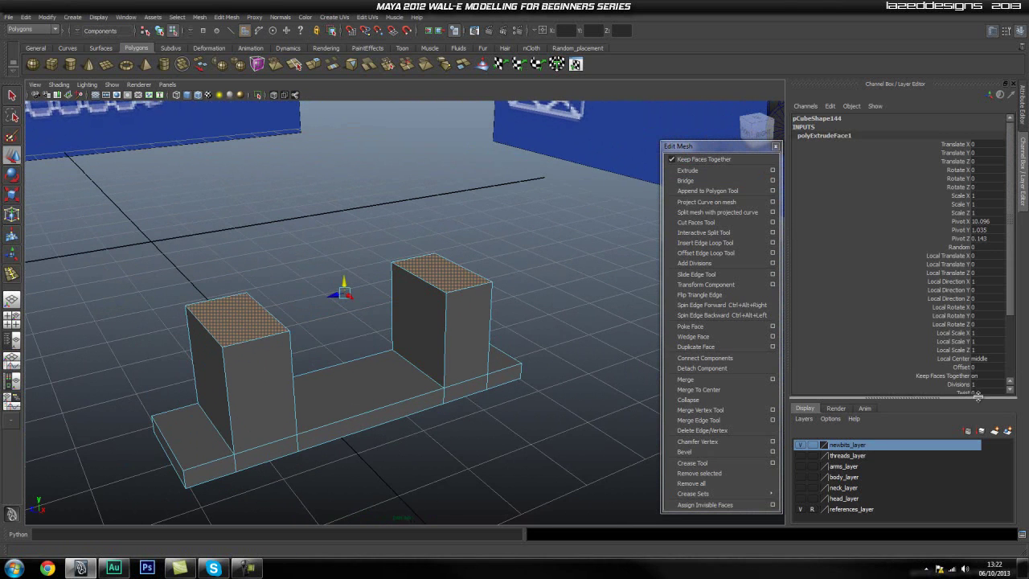
{"action": "left_click", "coordinate": [951, 333]}
{"action": "middle_click_drag", "start_coordinate": [550, 348], "coordinate": [581, 355]}
{"action": "left_click", "coordinate": [952, 341]}
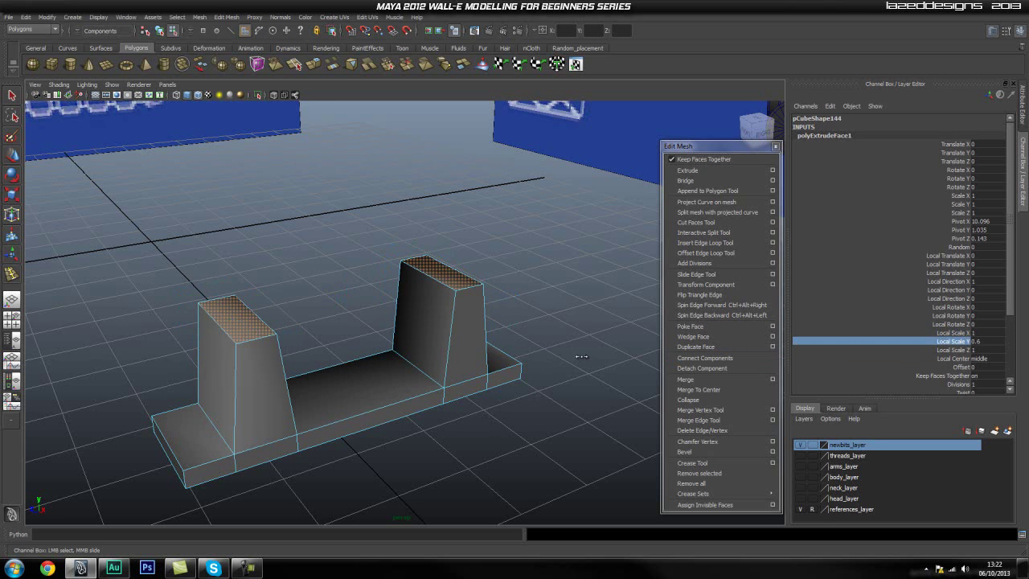
Step: In the side view, shift the left upright's top vertices inward to match the blueprint, with a vertical inner side
{"action": "key", "text": "space"}
{"action": "left_click_drag", "start_coordinate": [481, 354], "coordinate": [520, 363]}
{"action": "scroll", "coordinate": [430, 375], "scroll_direction": "up", "scroll_amount": 1}
{"action": "middle_click_drag", "start_coordinate": [482, 350], "coordinate": [469, 373], "text": "alt"}
{"action": "right_click_drag", "start_coordinate": [327, 297], "coordinate": [238, 298]}
{"action": "left_click_drag", "start_coordinate": [356, 246], "coordinate": [247, 275]}
{"action": "key", "text": "w"}
Step: Move the right upright's inner and outer top vertices inward to match the blueprint's vertical inner side and sloped outer side
{"action": "left_click_drag", "start_coordinate": [467, 246], "coordinate": [505, 346]}
{"action": "left_click_drag", "start_coordinate": [494, 280], "coordinate": [476, 275]}
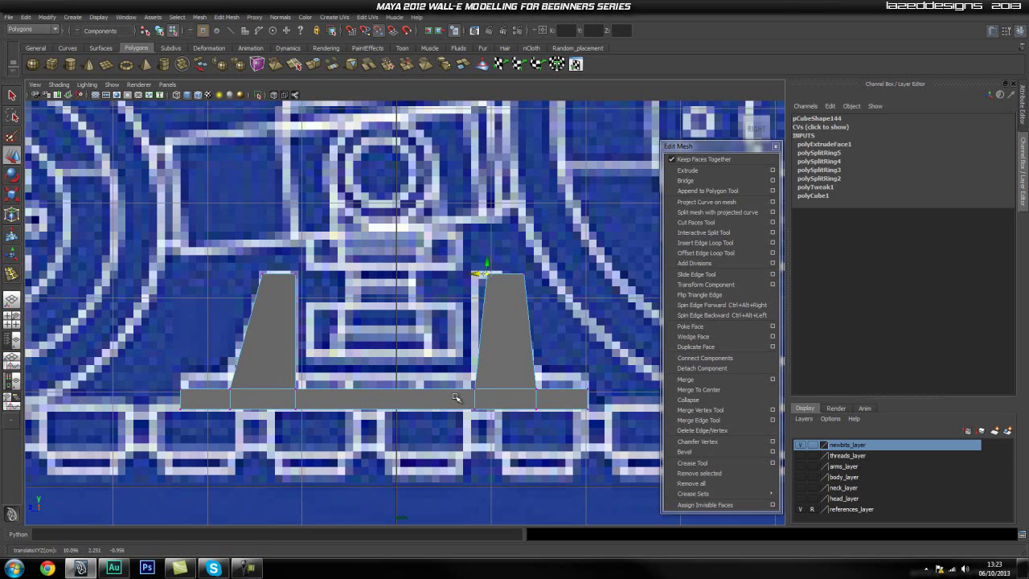
{"action": "left_click_drag", "start_coordinate": [473, 389], "coordinate": [473, 388]}
{"action": "left_click_drag", "start_coordinate": [563, 247], "coordinate": [492, 317]}
{"action": "left_click_drag", "start_coordinate": [515, 274], "coordinate": [496, 278]}
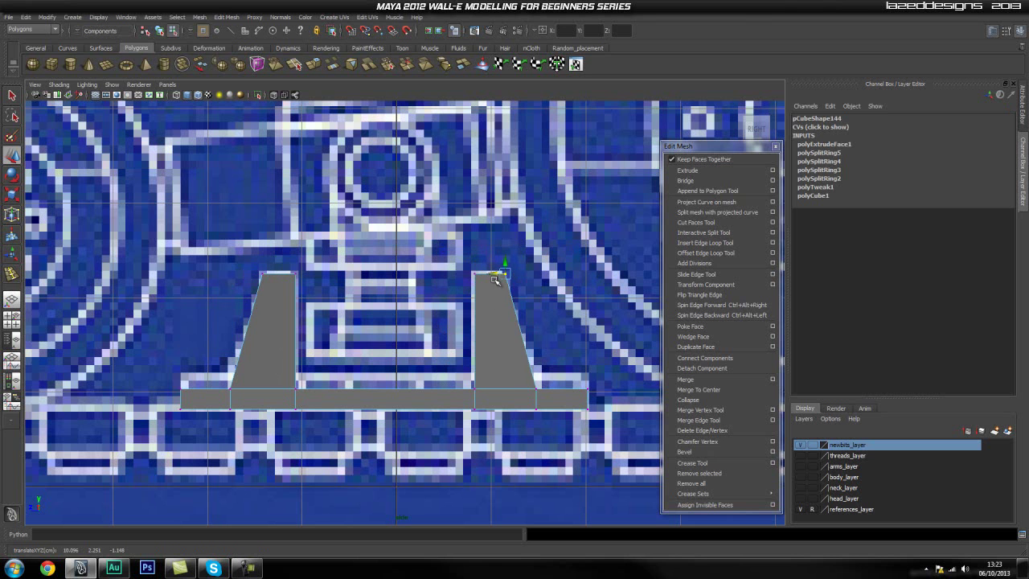
{"action": "left_click", "coordinate": [544, 283]}
Step: Harden the edge normals of the whole bottom support in the perspective view
{"action": "key", "text": "space"}
{"action": "left_click_drag", "start_coordinate": [434, 338], "coordinate": [395, 375]}
{"action": "key", "text": "q"}
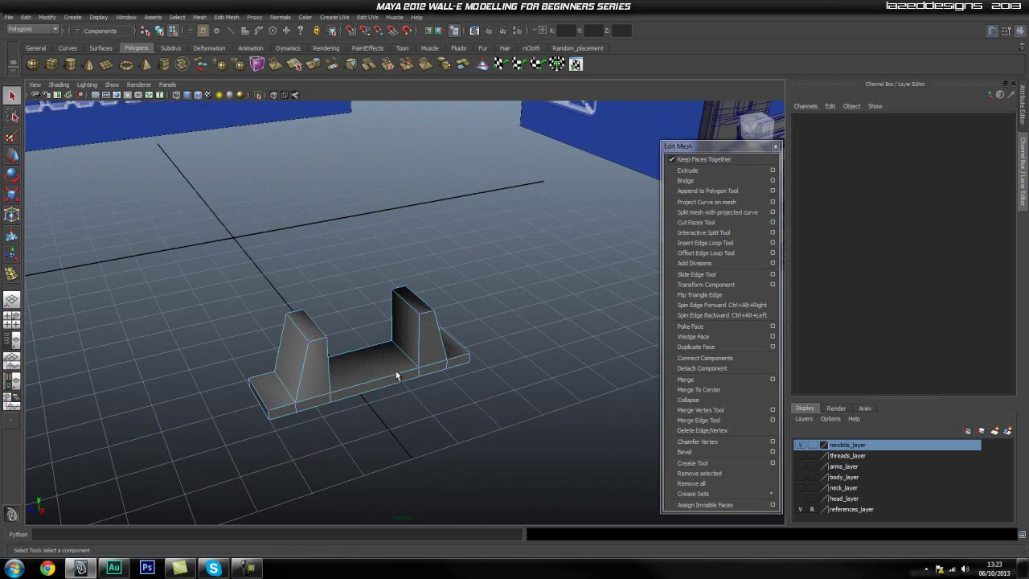
{"action": "key", "text": "F8"}
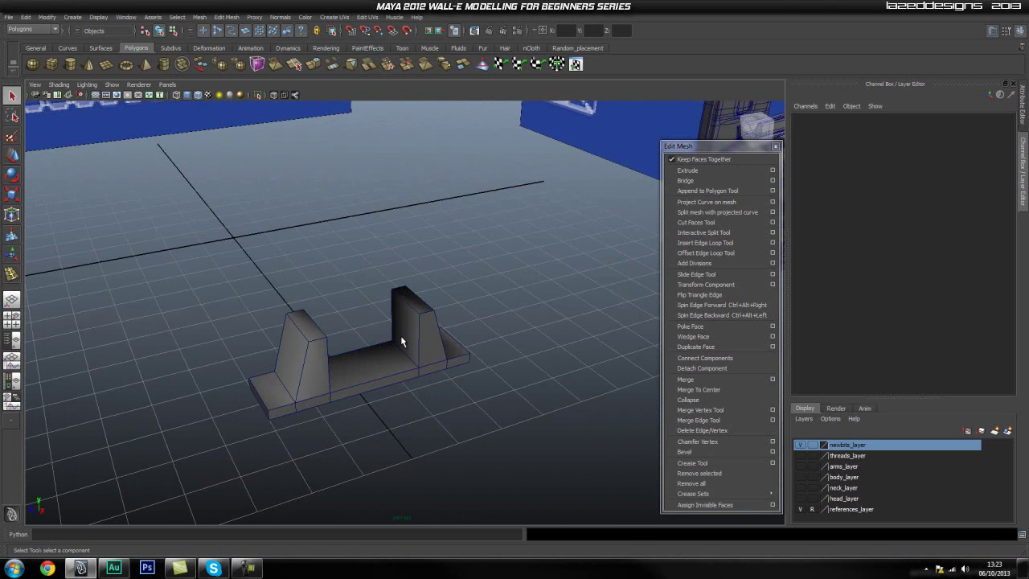
{"action": "left_click", "coordinate": [413, 342]}
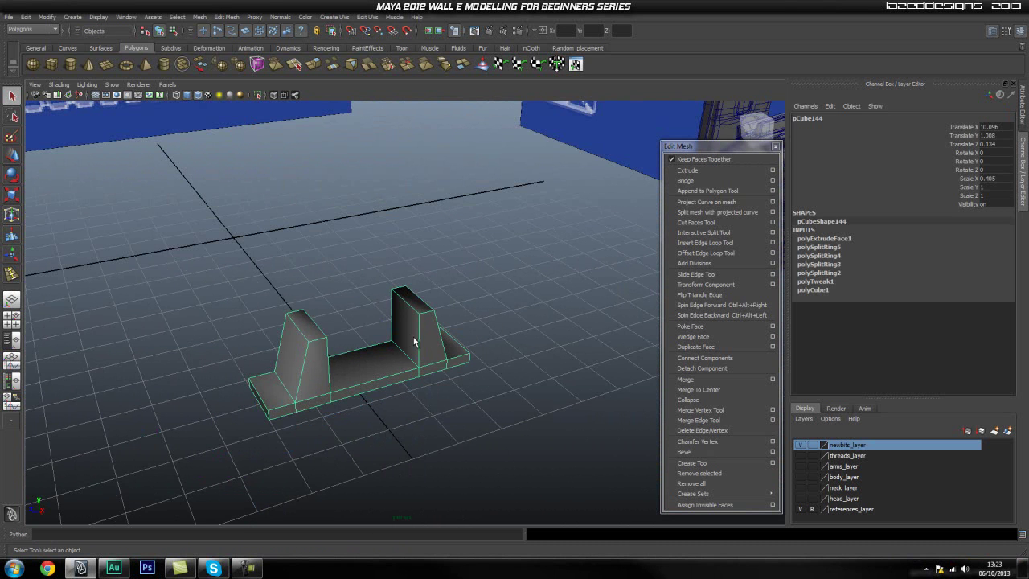
{"action": "left_click", "coordinate": [280, 17]}
{"action": "left_click", "coordinate": [312, 119]}
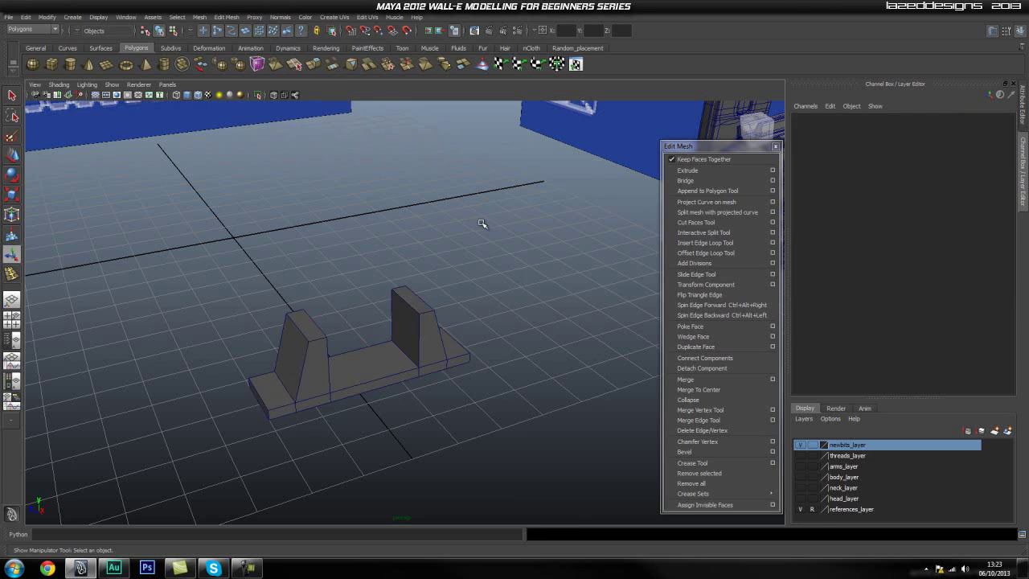
Step: Compare the new bottom support with the existing one and the blueprint in the side view
{"action": "key", "text": "space"}
{"action": "left_click_drag", "start_coordinate": [383, 340], "coordinate": [431, 340]}
{"action": "right_click_drag", "start_coordinate": [455, 346], "coordinate": [393, 347], "text": "alt"}
{"action": "middle_click_drag", "start_coordinate": [562, 322], "coordinate": [462, 344], "text": "alt"}
{"action": "right_click_drag", "start_coordinate": [521, 339], "coordinate": [464, 329], "text": "alt"}
{"action": "middle_click_drag", "start_coordinate": [587, 338], "coordinate": [419, 338], "text": "alt"}
{"action": "middle_click_drag", "start_coordinate": [331, 338], "coordinate": [564, 323], "text": "alt"}
{"action": "right_click_drag", "start_coordinate": [261, 346], "coordinate": [316, 347], "text": "alt"}
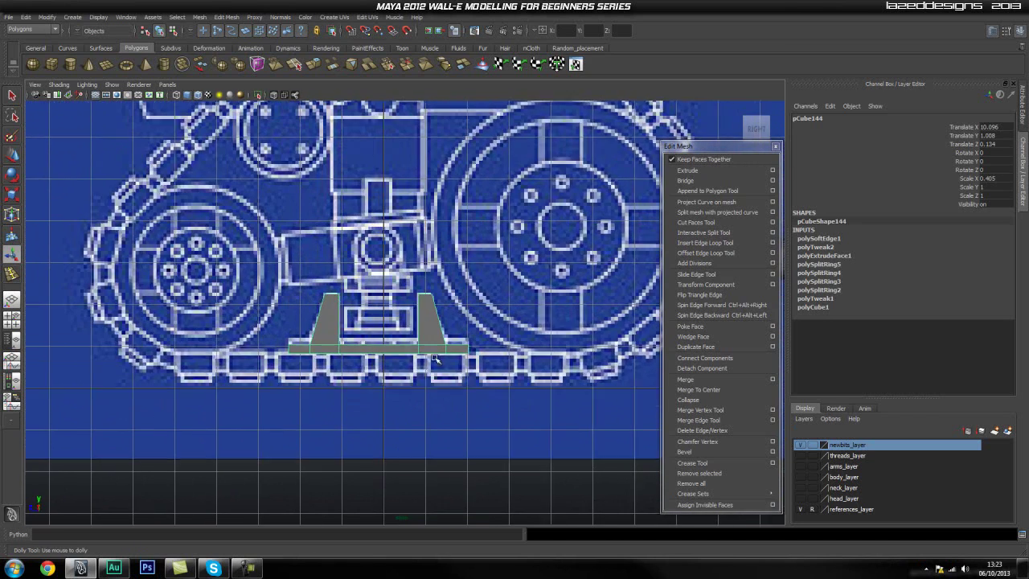
Step: Insert a horizontal edge loop partway up the left upright of the bottom support in the perspective view
{"action": "key", "text": "space"}
{"action": "left_click_drag", "start_coordinate": [316, 346], "coordinate": [358, 372]}
{"action": "right_click_drag", "start_coordinate": [358, 372], "coordinate": [376, 384], "text": "alt"}
{"action": "middle_click_drag", "start_coordinate": [376, 384], "coordinate": [362, 333], "text": "alt"}
{"action": "right_click_drag", "start_coordinate": [362, 333], "coordinate": [349, 345], "text": "alt"}
{"action": "left_click_drag", "start_coordinate": [349, 345], "coordinate": [276, 315], "text": "alt"}
{"action": "right_click_drag", "start_coordinate": [276, 314], "coordinate": [302, 327], "text": "alt"}
{"action": "middle_click_drag", "start_coordinate": [290, 325], "coordinate": [320, 298], "text": "alt"}
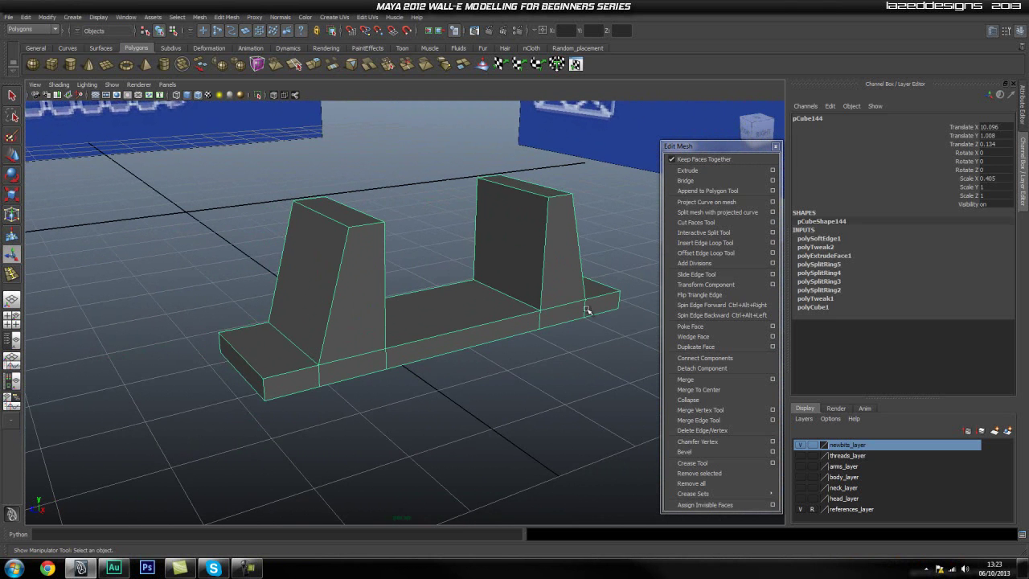
{"action": "left_click", "coordinate": [704, 242]}
{"action": "left_click_drag", "start_coordinate": [330, 316], "coordinate": [333, 300]}
Step: Examine the stepped end of the existing bottom support in the perspective view
{"action": "right_click_drag", "start_coordinate": [498, 301], "coordinate": [360, 301], "text": "alt"}
{"action": "middle_click_drag", "start_coordinate": [610, 310], "coordinate": [427, 321], "text": "alt"}
{"action": "right_click_drag", "start_coordinate": [449, 330], "coordinate": [558, 337], "text": "alt"}
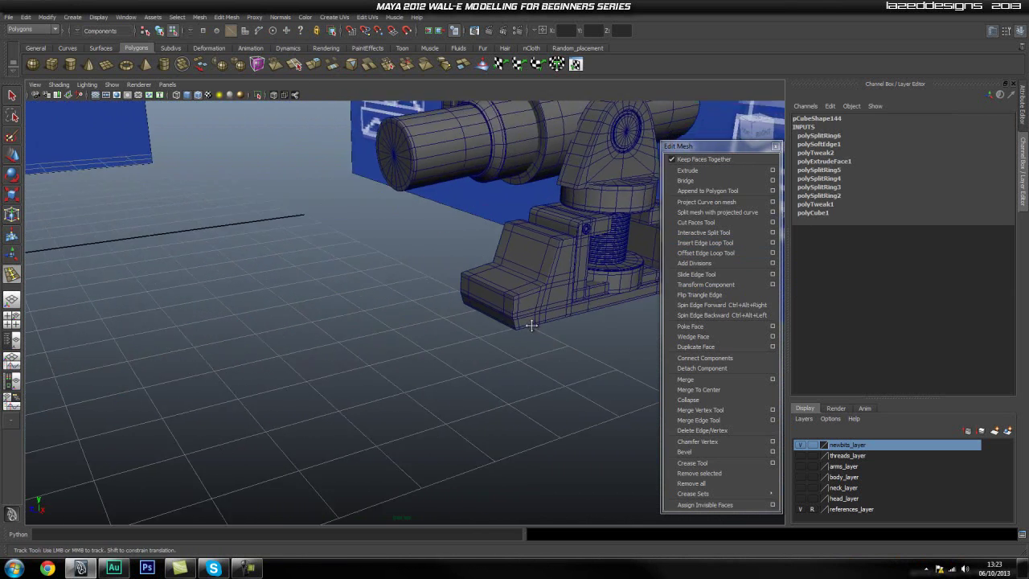
{"action": "middle_click_drag", "start_coordinate": [560, 339], "coordinate": [361, 320], "text": "alt"}
{"action": "right_click_drag", "start_coordinate": [361, 319], "coordinate": [320, 305], "text": "alt"}
{"action": "right_click_drag", "start_coordinate": [190, 320], "coordinate": [128, 322], "text": "alt"}
{"action": "middle_click_drag", "start_coordinate": [129, 321], "coordinate": [619, 281], "text": "alt"}
{"action": "right_click_drag", "start_coordinate": [255, 310], "coordinate": [341, 296], "text": "alt"}
{"action": "middle_click_drag", "start_coordinate": [342, 294], "coordinate": [363, 278], "text": "alt"}
Step: Delete the base's top face at the left end and the lower outer sloped face of the adjoining upright
{"action": "key", "text": "q"}
{"action": "right_click_drag", "start_coordinate": [273, 312], "coordinate": [284, 339], "text": "alt"}
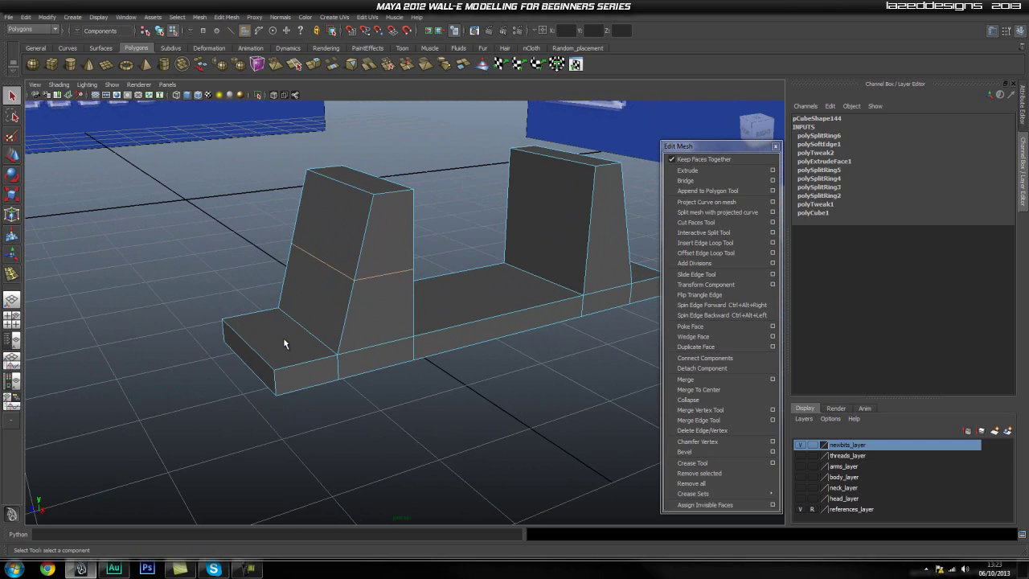
{"action": "left_click", "coordinate": [332, 296]}
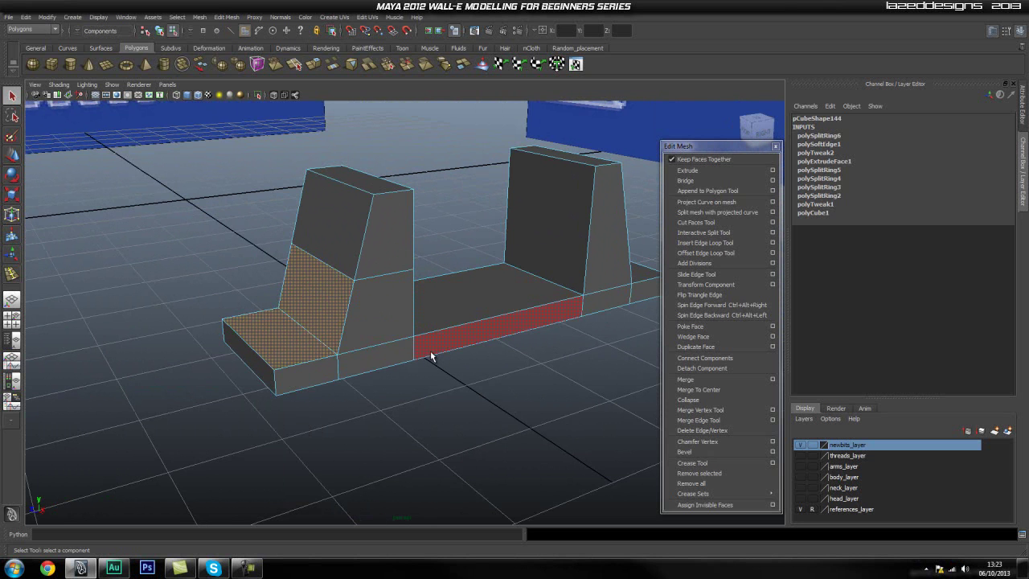
{"action": "key", "text": "Delete"}
Step: Extrude the top edge of the base's open left end with Offset 0 and raise it to Y about 1.57
{"action": "right_click_drag", "start_coordinate": [291, 336], "coordinate": [292, 304]}
{"action": "left_click", "coordinate": [250, 341]}
{"action": "left_click", "coordinate": [683, 170]}
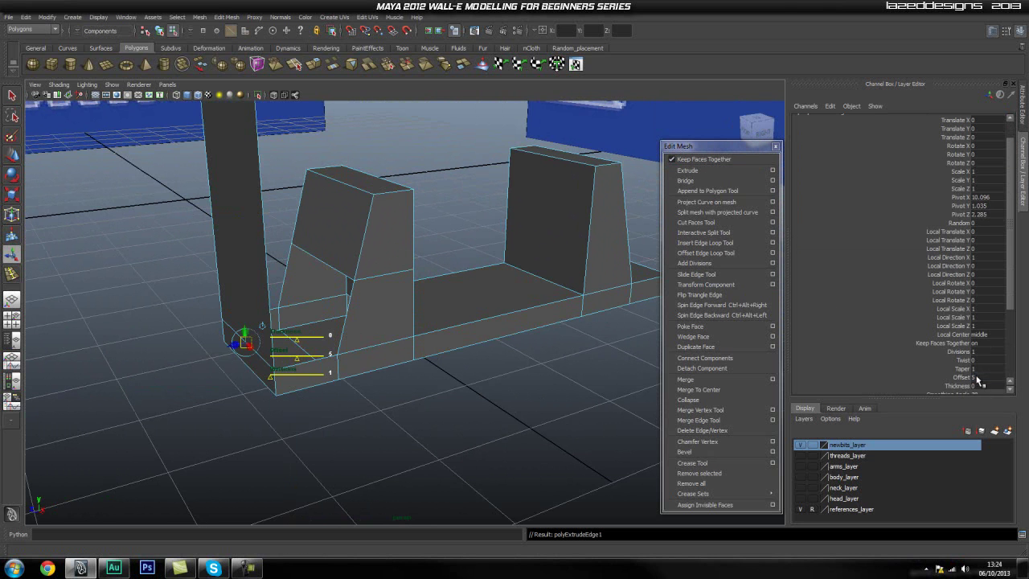
{"action": "key", "text": "Return"}
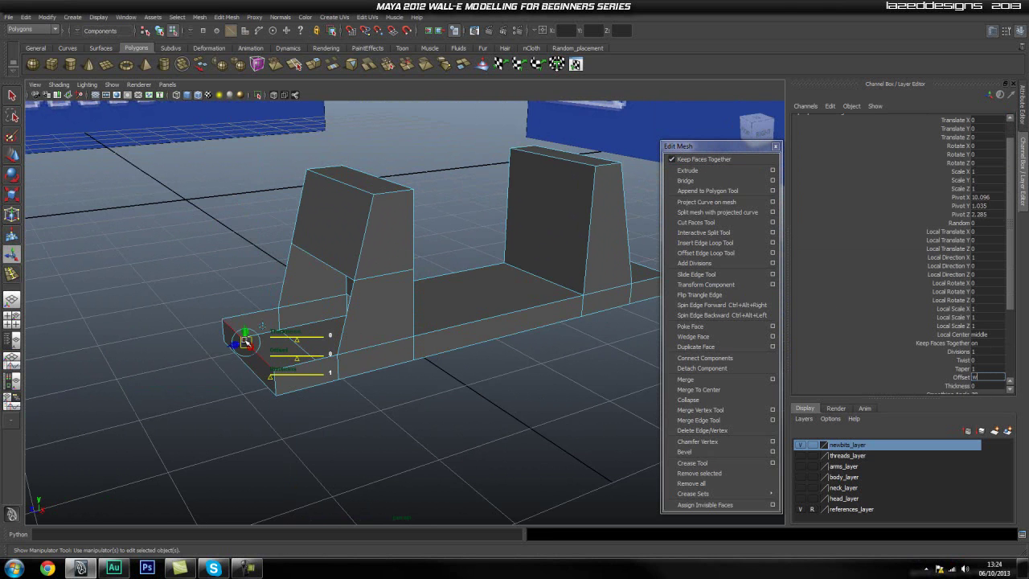
{"action": "left_click_drag", "start_coordinate": [245, 332], "coordinate": [245, 269]}
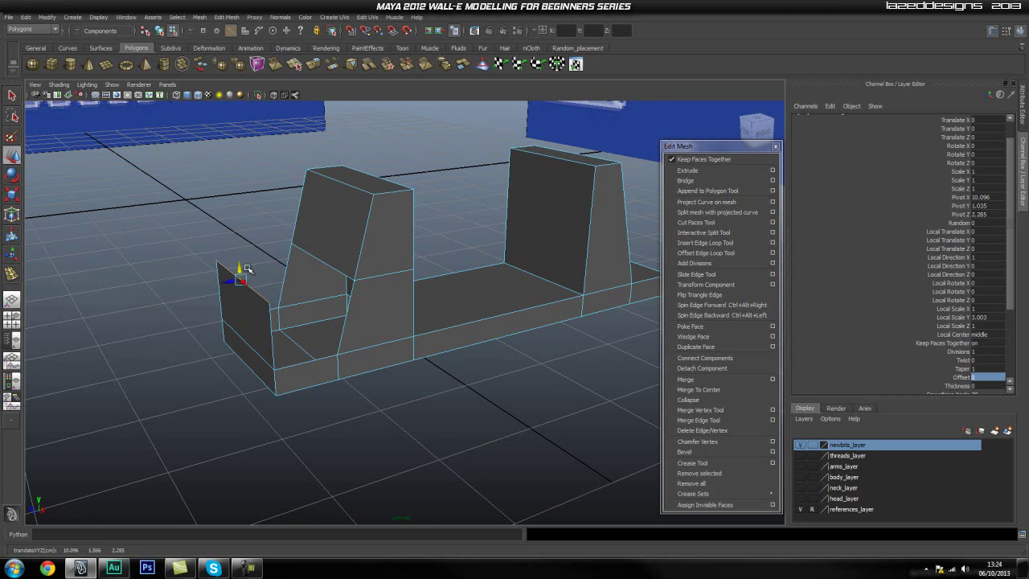
Step: Extrude the horizontal edge partway up the left upright with Offset 0 and pull it outward to the raised end wall
{"action": "right_click", "coordinate": [339, 268]}
{"action": "right_click_drag", "start_coordinate": [339, 268], "coordinate": [339, 245]}
{"action": "left_click", "coordinate": [331, 267]}
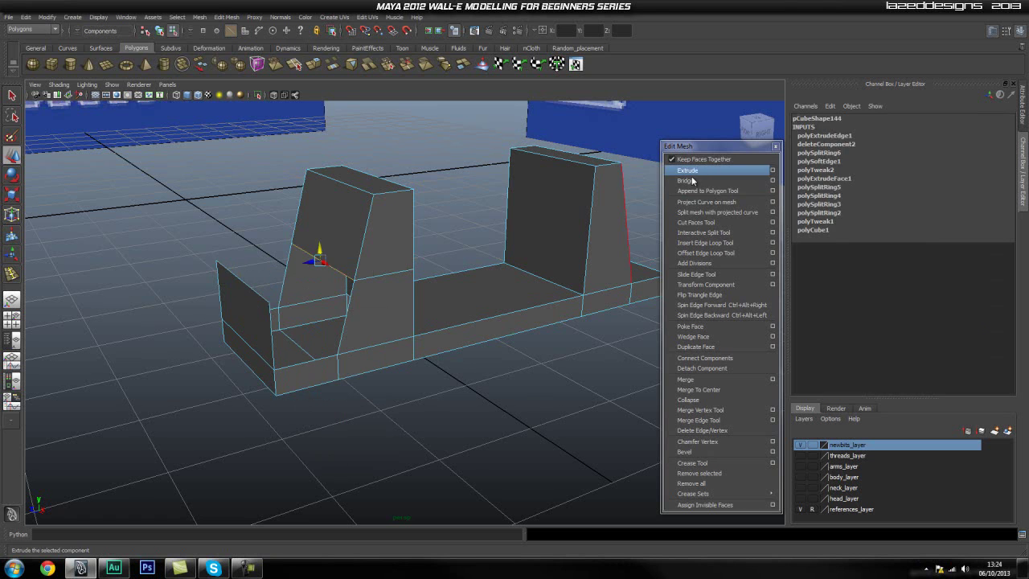
{"action": "left_click", "coordinate": [688, 170]}
{"action": "scroll", "coordinate": [965, 330], "scroll_direction": "down", "scroll_amount": 5}
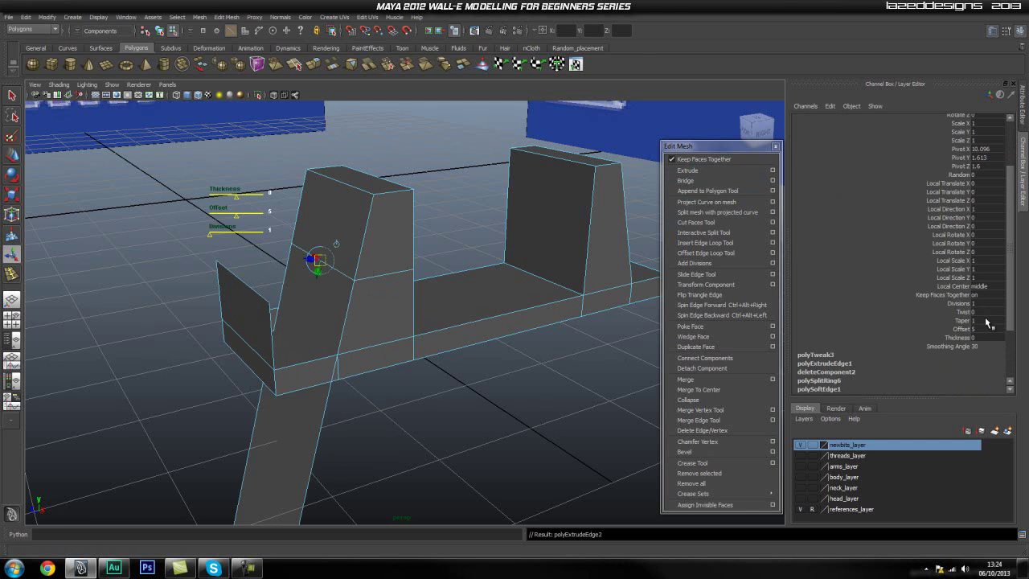
{"action": "key", "text": "Return"}
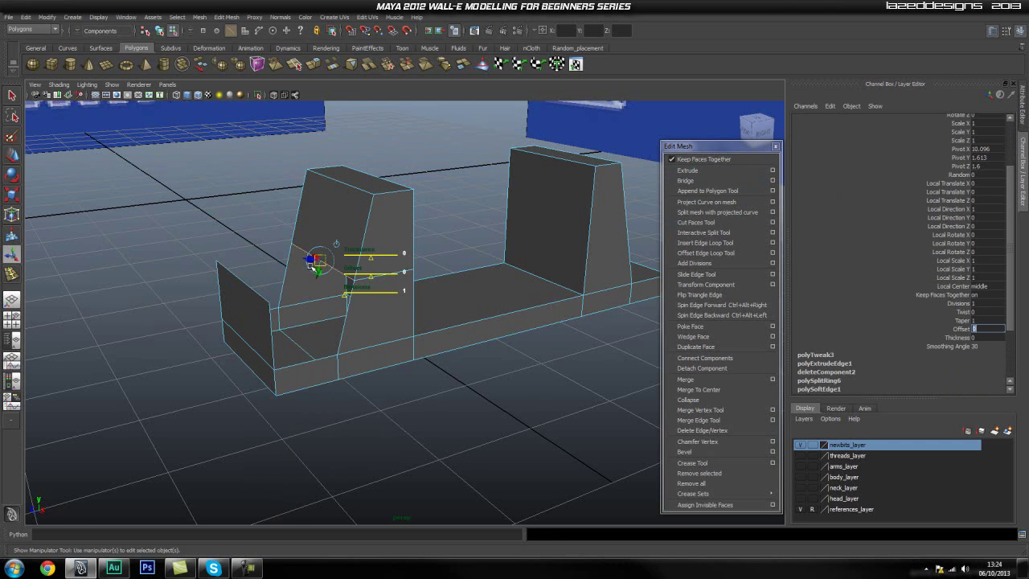
{"action": "key", "text": "w"}
{"action": "left_click_drag", "start_coordinate": [304, 265], "coordinate": [229, 280]}
{"action": "scroll", "coordinate": [328, 287], "scroll_direction": "up", "scroll_amount": 3}
{"action": "middle_click_drag", "start_coordinate": [328, 287], "coordinate": [360, 291], "text": "alt"}
{"action": "mouse_move", "coordinate": [324, 300]}
{"action": "left_mouse_down", "text": "alt"}
{"action": "mouse_move", "coordinate": [299, 295]}
{"action": "mouse_move", "coordinate": [318, 303]}
{"action": "left_mouse_up", "text": "alt"}
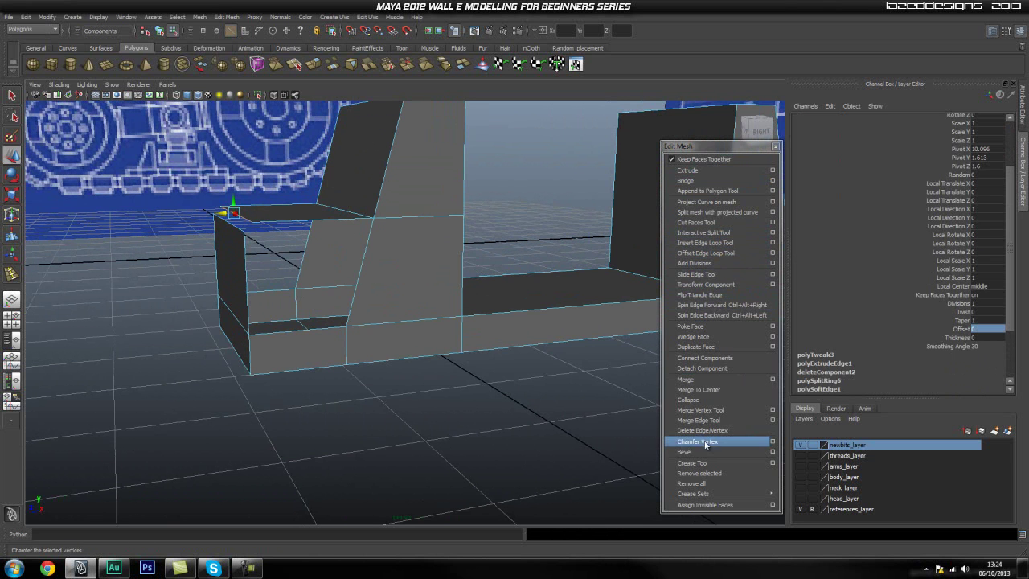
Step: Merge the extruded shelf's outer corner vertices with the top corners of the raised end wall
{"action": "left_click", "coordinate": [709, 413]}
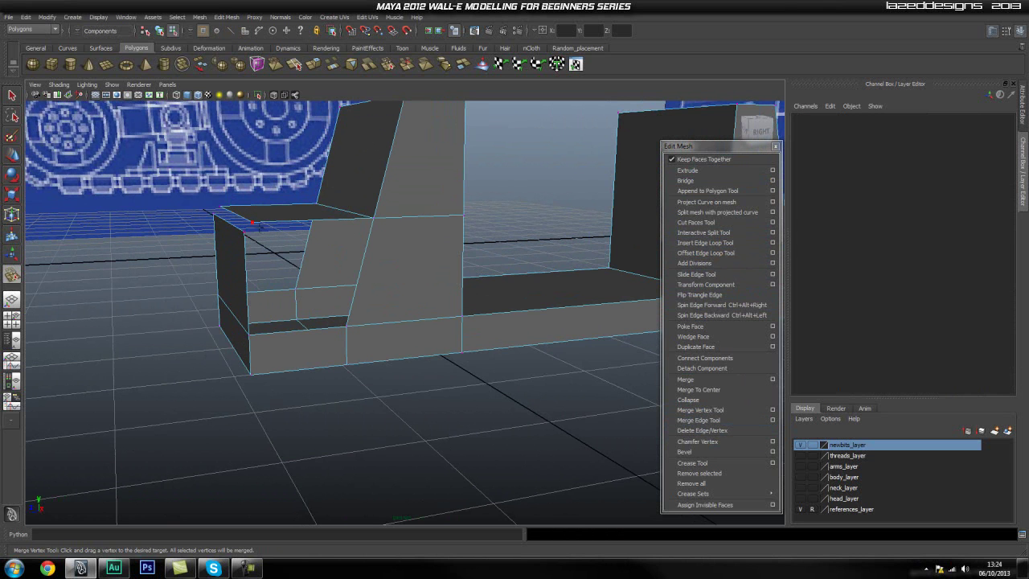
{"action": "left_click_drag", "start_coordinate": [244, 230], "coordinate": [214, 215]}
{"action": "mouse_move", "coordinate": [307, 273]}
{"action": "right_mouse_down", "text": "alt"}
{"action": "mouse_move", "coordinate": [348, 300]}
{"action": "mouse_move", "coordinate": [306, 281]}
{"action": "right_mouse_up", "text": "alt"}
{"action": "key", "text": "q"}
{"action": "left_click", "coordinate": [353, 287]}
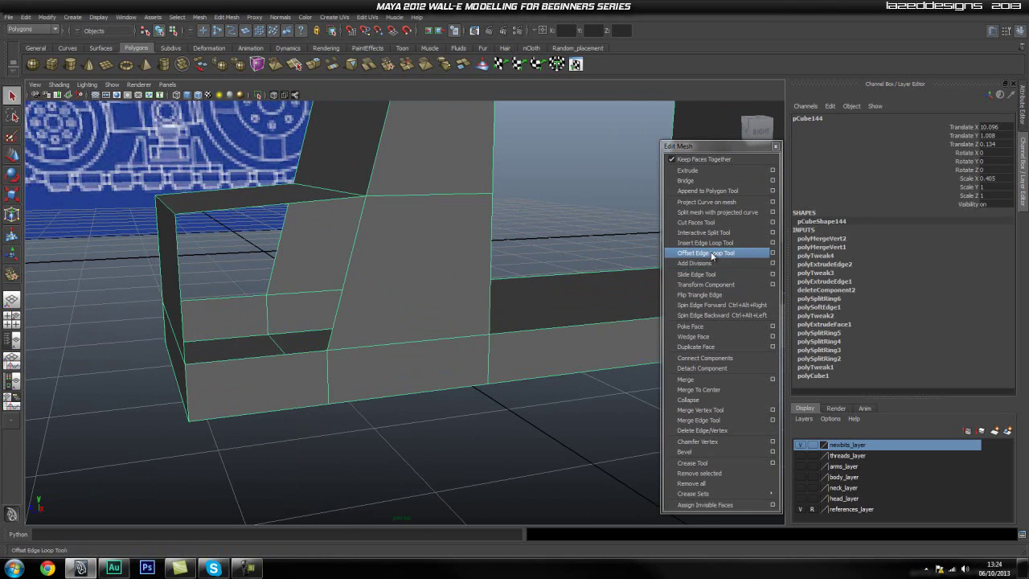
Step: Extrude the raised end wall's two vertical edges with Offset 0 and pull them inward toward the upright
{"action": "right_click_drag", "start_coordinate": [300, 370], "coordinate": [262, 357]}
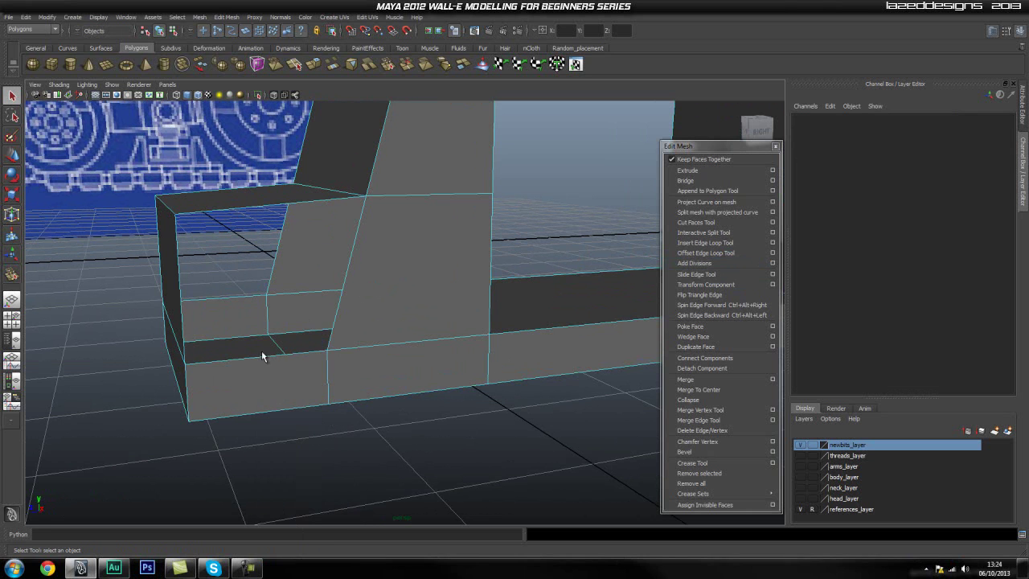
{"action": "left_click", "coordinate": [179, 292]}
{"action": "left_click_drag", "start_coordinate": [88, 302], "coordinate": [340, 344], "text": "alt"}
{"action": "right_click_drag", "start_coordinate": [340, 344], "coordinate": [457, 361], "text": "alt"}
{"action": "left_click_drag", "start_coordinate": [457, 361], "coordinate": [386, 378], "text": "alt"}
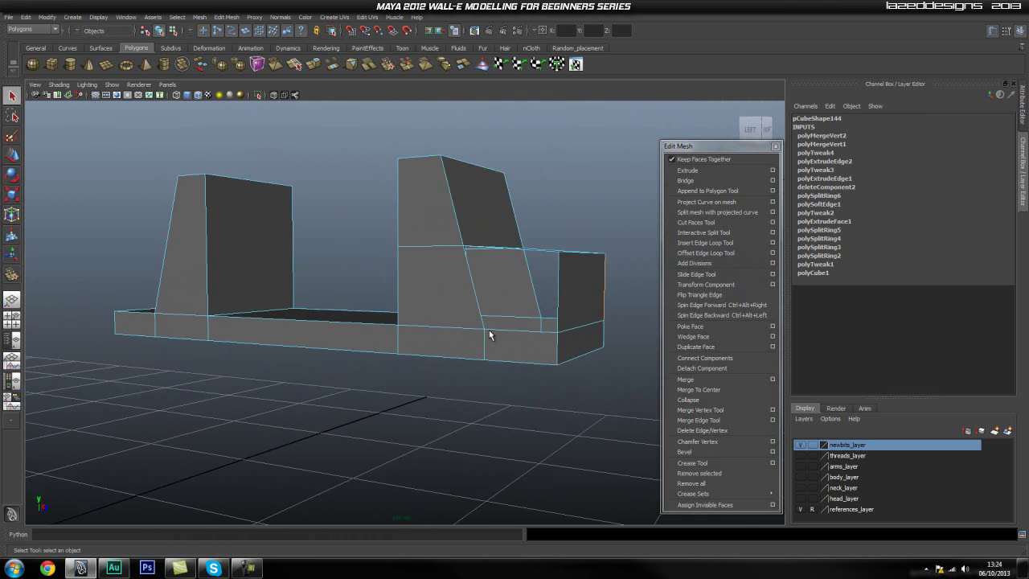
{"action": "left_click", "coordinate": [687, 170]}
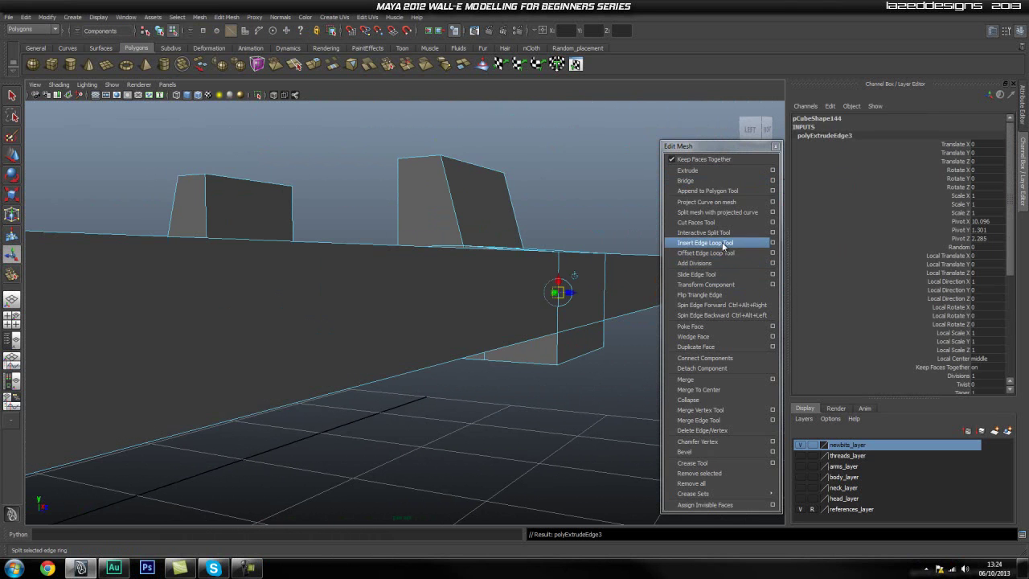
{"action": "scroll", "coordinate": [957, 329], "scroll_direction": "down", "scroll_amount": 3}
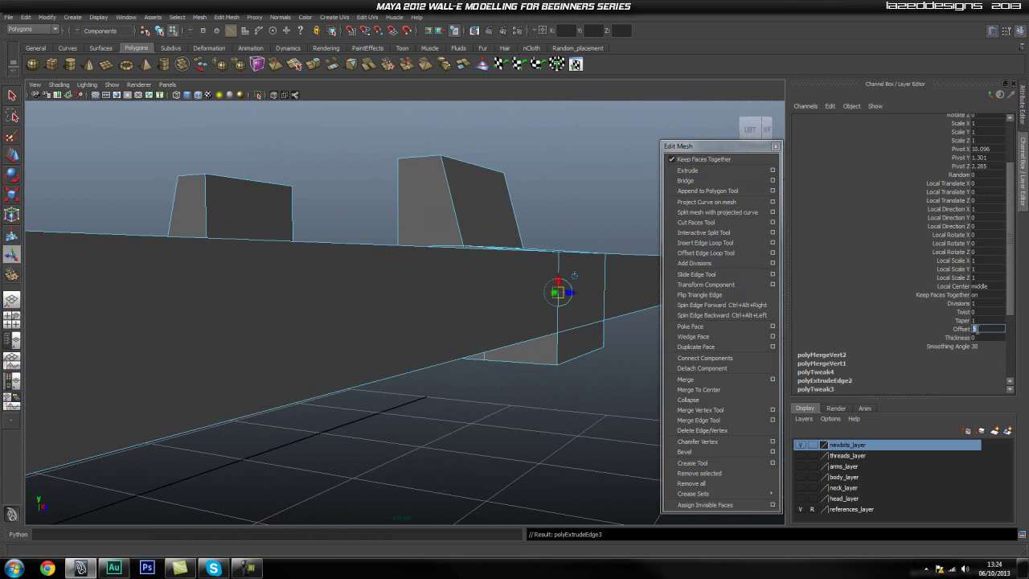
{"action": "key", "text": "Return"}
{"action": "left_click_drag", "start_coordinate": [498, 303], "coordinate": [527, 305], "text": "alt"}
{"action": "key", "text": "w"}
{"action": "left_click_drag", "start_coordinate": [588, 293], "coordinate": [515, 291]}
{"action": "left_click_drag", "start_coordinate": [593, 273], "coordinate": [362, 288], "text": "alt"}
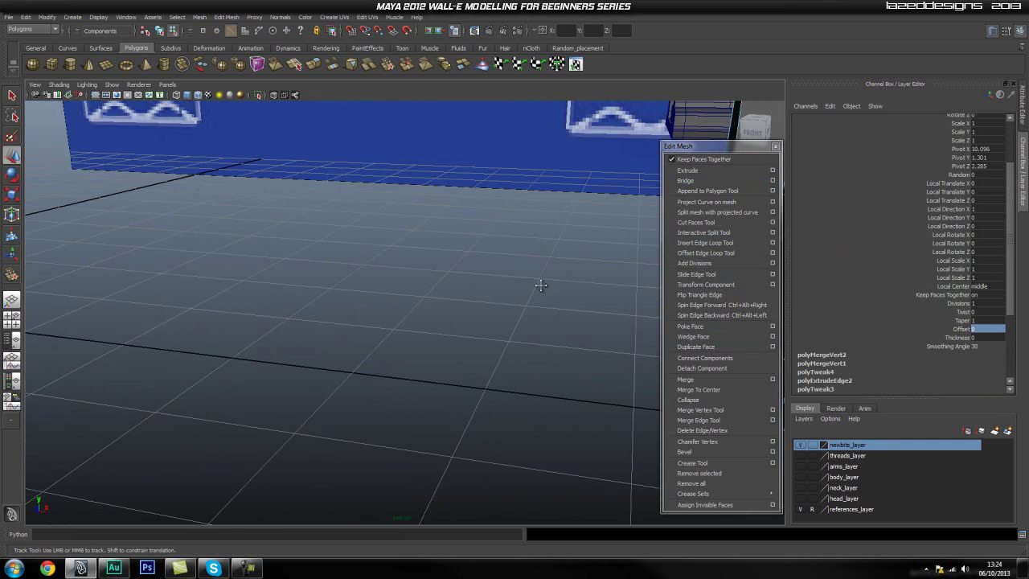
{"action": "middle_click_drag", "start_coordinate": [579, 278], "coordinate": [349, 289], "text": "alt"}
{"action": "middle_click_drag", "start_coordinate": [514, 281], "coordinate": [331, 279], "text": "alt"}
{"action": "left_click_drag", "start_coordinate": [635, 294], "coordinate": [565, 308], "text": "alt"}
{"action": "middle_click_drag", "start_coordinate": [559, 306], "coordinate": [504, 298], "text": "alt"}
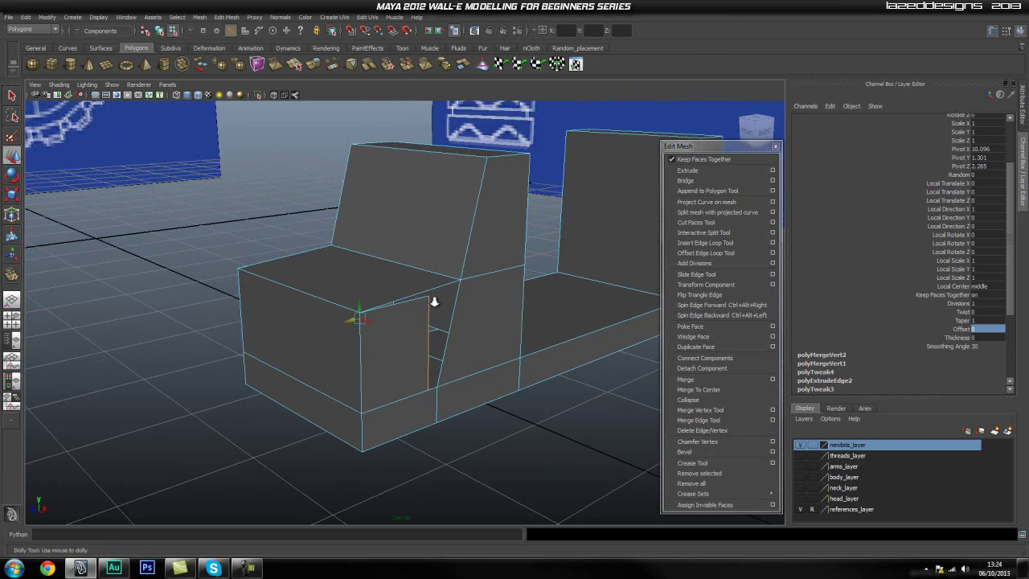
{"action": "scroll", "coordinate": [508, 301], "scroll_direction": "up", "scroll_amount": 2}
Step: Merge the free vertices of both new side faces with the upright's corners to close the stepped end
{"action": "left_click", "coordinate": [701, 411]}
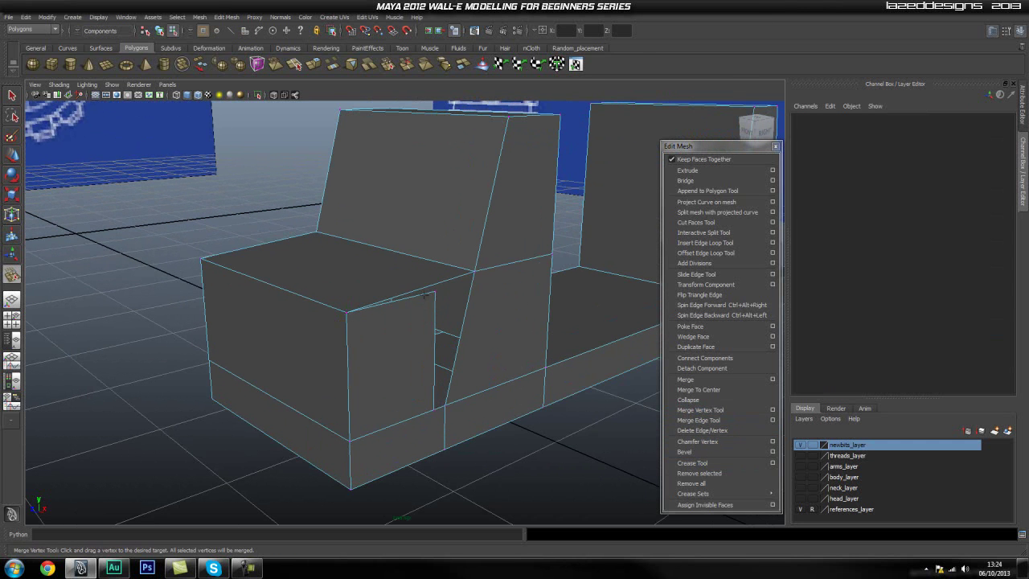
{"action": "left_click_drag", "start_coordinate": [435, 291], "coordinate": [474, 271]}
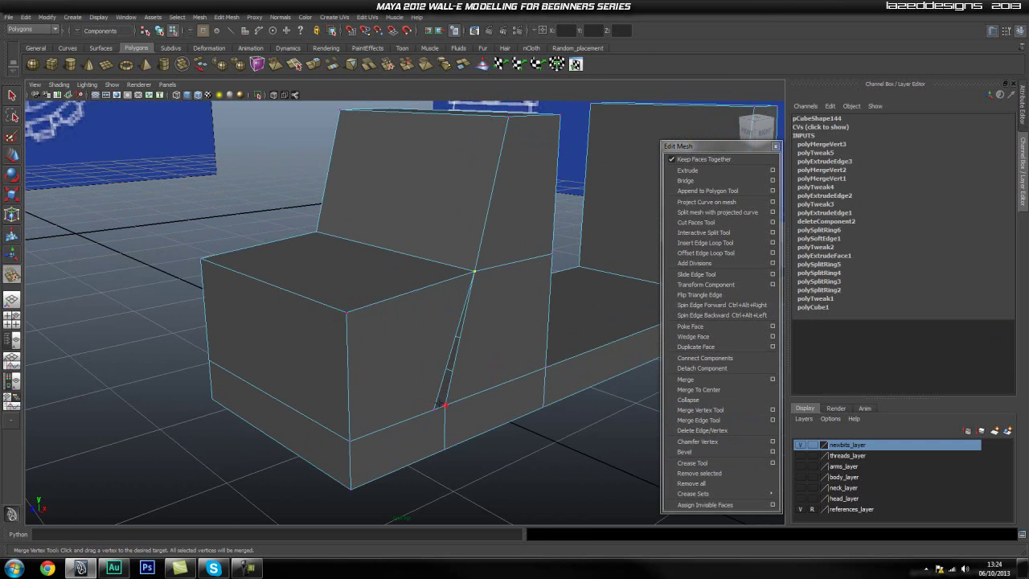
{"action": "left_click_drag", "start_coordinate": [454, 408], "coordinate": [453, 408]}
{"action": "left_click_drag", "start_coordinate": [368, 385], "coordinate": [497, 373], "text": "alt"}
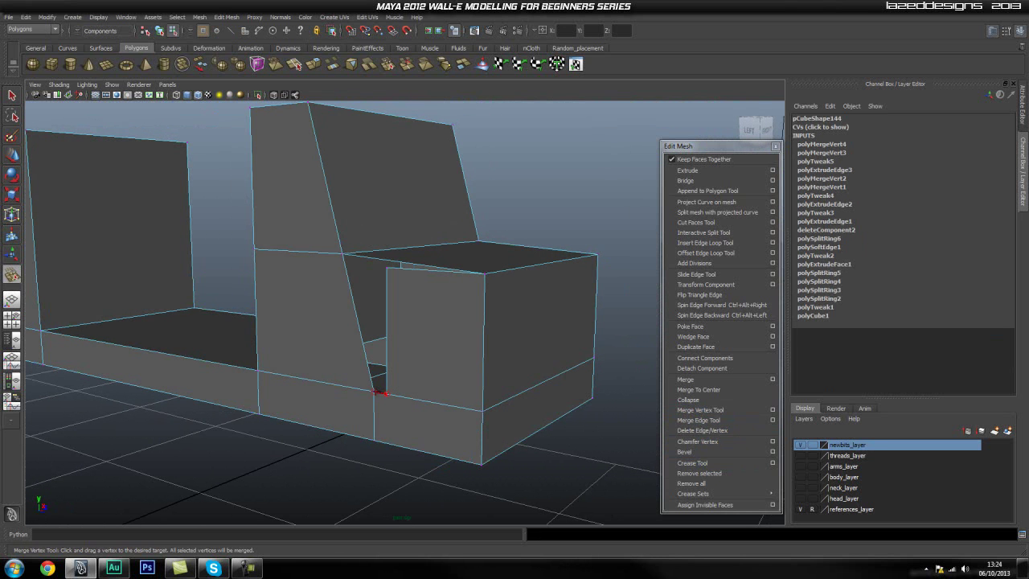
{"action": "left_click_drag", "start_coordinate": [381, 392], "coordinate": [377, 393]}
{"action": "left_click_drag", "start_coordinate": [344, 254], "coordinate": [343, 255]}
{"action": "left_click_drag", "start_coordinate": [549, 260], "coordinate": [474, 313], "text": "alt"}
Step: Lower the step's top vertices and the upright's dividing edge in the side view
{"action": "key", "text": "space"}
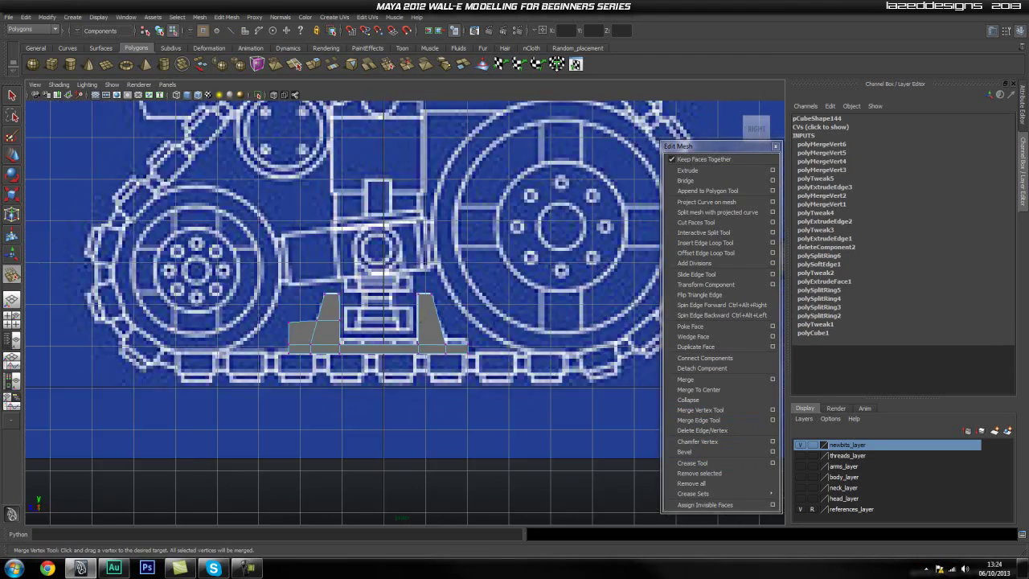
{"action": "scroll", "coordinate": [479, 315], "scroll_direction": "down", "scroll_amount": 4}
{"action": "middle_click_drag", "start_coordinate": [483, 315], "coordinate": [379, 317], "text": "alt"}
{"action": "scroll", "coordinate": [378, 316], "scroll_direction": "up", "scroll_amount": 6}
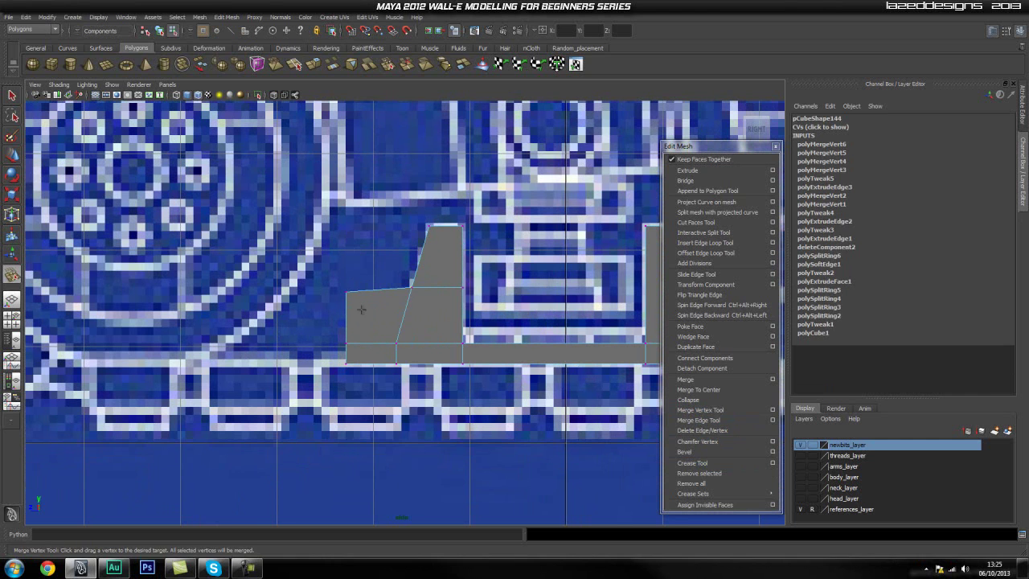
{"action": "key", "text": "q"}
{"action": "right_click_drag", "start_coordinate": [417, 313], "coordinate": [246, 326]}
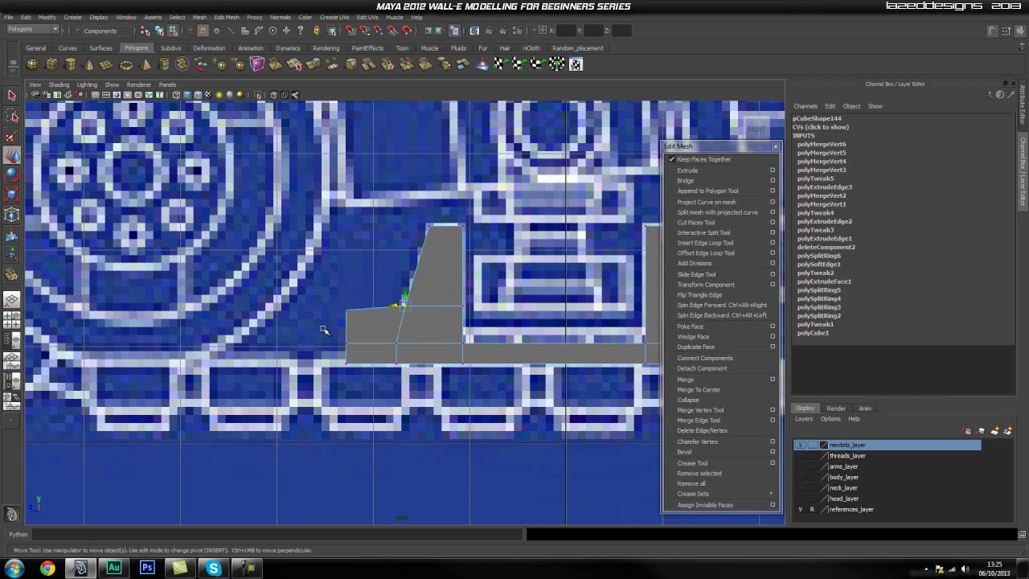
Step: Move the step's outer top corner vertices outward in the side view to about Y 1.377 and Z 2.343
{"action": "scroll", "coordinate": [563, 308], "scroll_direction": "down", "scroll_amount": 5}
{"action": "middle_click_drag", "start_coordinate": [563, 308], "coordinate": [211, 333], "text": "alt"}
{"action": "middle_click_drag", "start_coordinate": [103, 336], "coordinate": [405, 312], "text": "alt"}
{"action": "scroll", "coordinate": [406, 312], "scroll_direction": "up", "scroll_amount": 2}
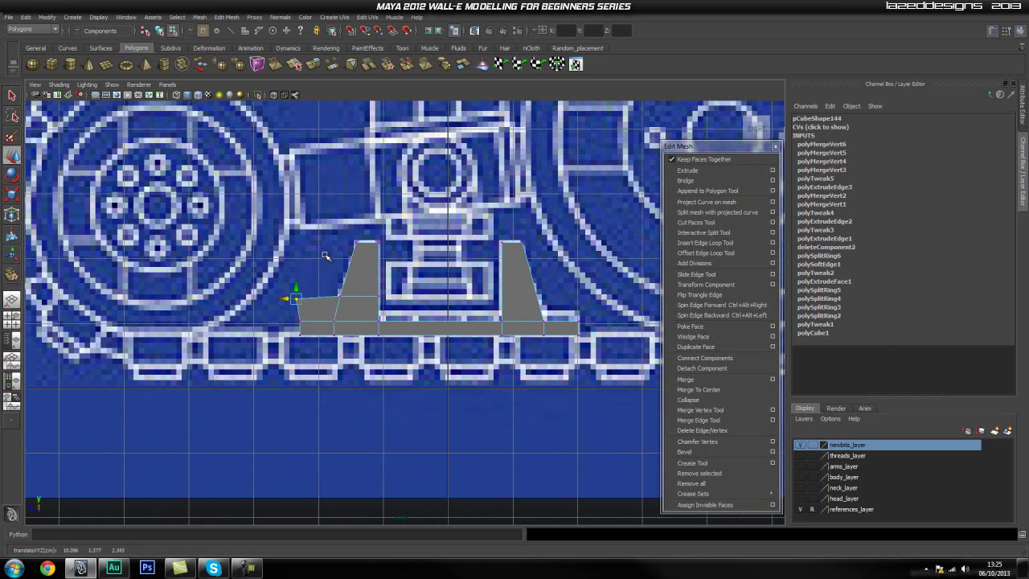
Step: Compare the bottom support's reshaped profile with the side blueprint
{"action": "left_click", "coordinate": [632, 291]}
{"action": "scroll", "coordinate": [631, 290], "scroll_direction": "down", "scroll_amount": 2}
{"action": "middle_click_drag", "start_coordinate": [575, 292], "coordinate": [169, 318], "text": "alt"}
{"action": "middle_click_drag", "start_coordinate": [399, 311], "coordinate": [558, 297], "text": "alt"}
{"action": "scroll", "coordinate": [319, 301], "scroll_direction": "down", "scroll_amount": 2}
{"action": "scroll", "coordinate": [367, 310], "scroll_direction": "up", "scroll_amount": 4}
{"action": "middle_click_drag", "start_coordinate": [301, 306], "coordinate": [386, 305], "text": "alt"}
Step: Check the bottom support's fit in the perspective view with threads_layer temporarily shown
{"action": "key", "text": "space"}
{"action": "left_click", "coordinate": [388, 304]}
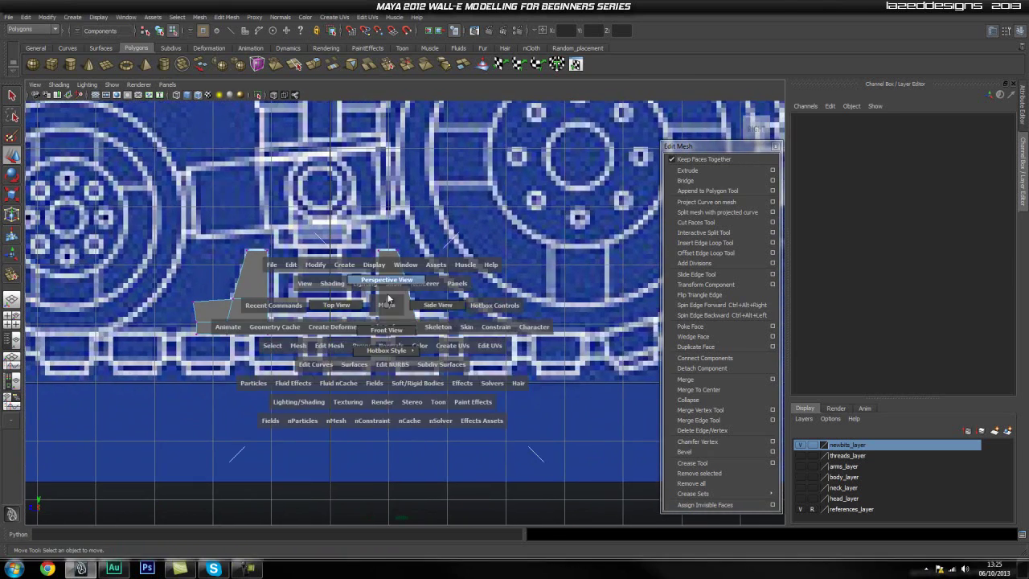
{"action": "left_click_drag", "start_coordinate": [340, 314], "coordinate": [351, 327], "text": "alt"}
{"action": "right_click_drag", "start_coordinate": [351, 326], "coordinate": [233, 333], "text": "alt"}
{"action": "right_click_drag", "start_coordinate": [439, 273], "coordinate": [790, 465], "text": "alt"}
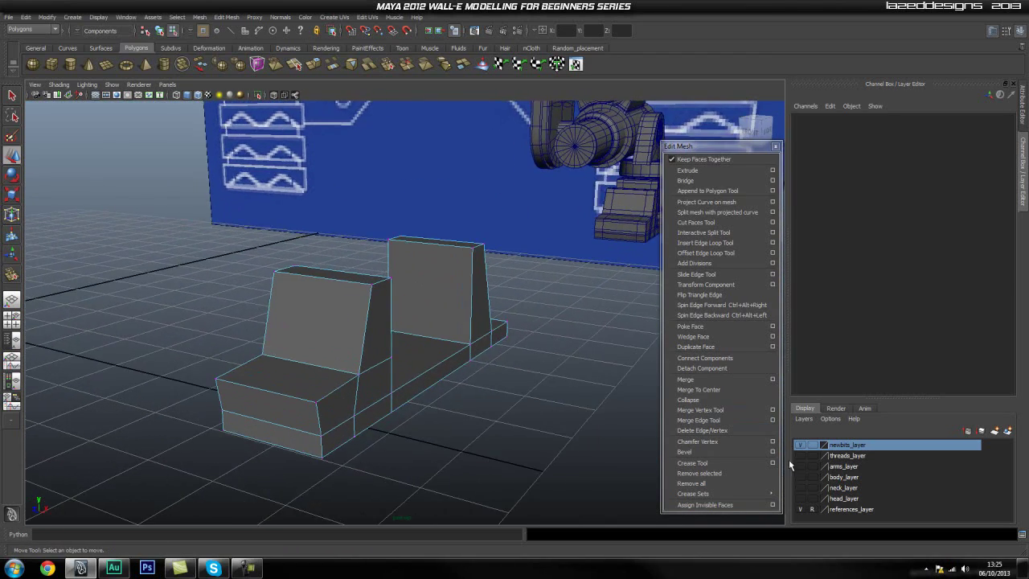
{"action": "left_click", "coordinate": [800, 455]}
{"action": "left_click_drag", "start_coordinate": [547, 358], "coordinate": [568, 384], "text": "alt"}
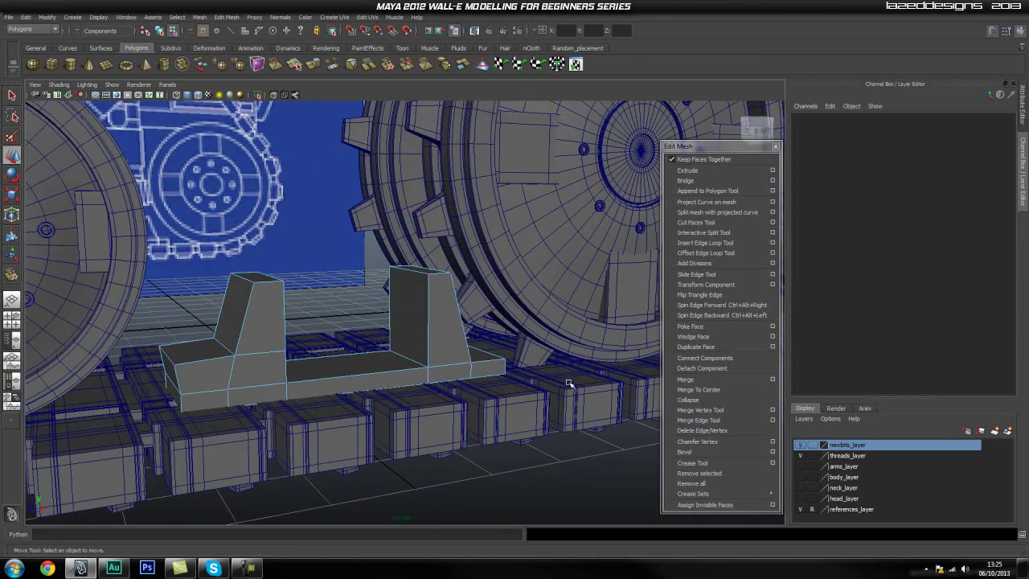
{"action": "left_click", "coordinate": [800, 454]}
{"action": "left_click_drag", "start_coordinate": [386, 370], "coordinate": [475, 386], "text": "alt"}
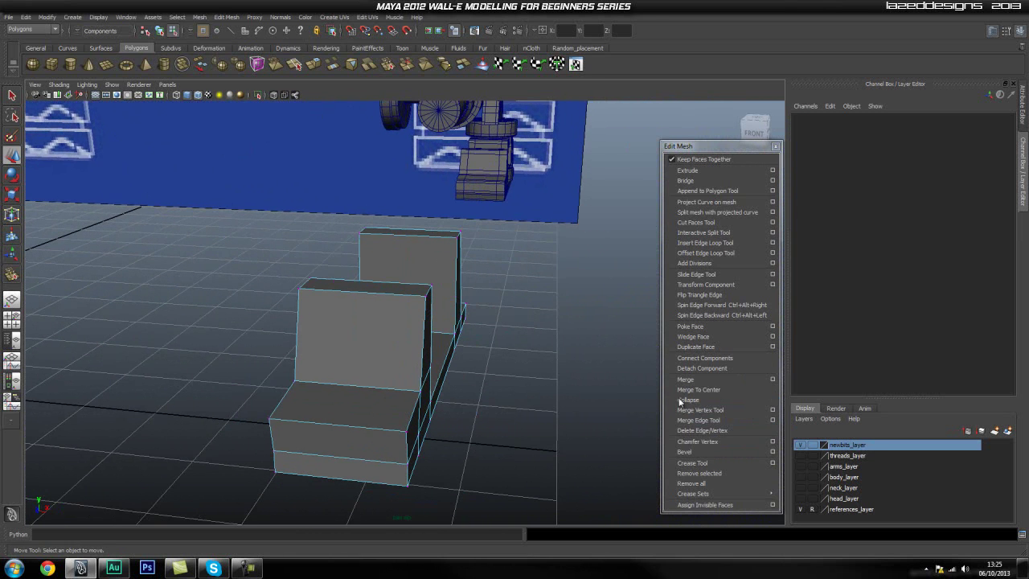
Step: Insert supporting edge loops close to both long sides of the bottom support
{"action": "left_click", "coordinate": [705, 242]}
{"action": "scroll", "coordinate": [390, 317], "scroll_direction": "up", "scroll_amount": 4}
{"action": "middle_click_drag", "start_coordinate": [423, 354], "coordinate": [419, 281], "text": "alt"}
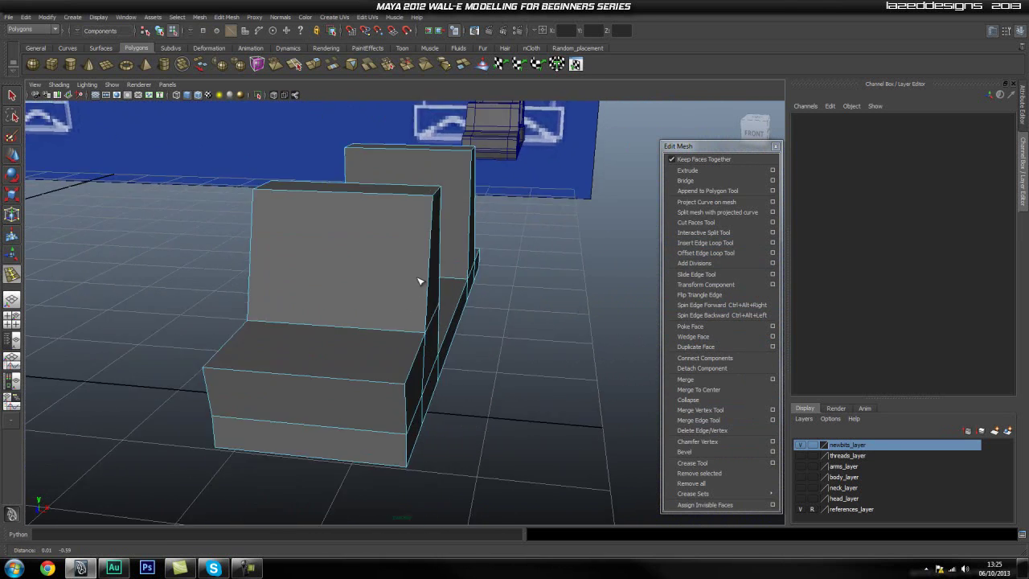
{"action": "left_click_drag", "start_coordinate": [383, 383], "coordinate": [402, 391]}
{"action": "left_click_drag", "start_coordinate": [344, 379], "coordinate": [386, 400], "text": "alt"}
{"action": "left_click_drag", "start_coordinate": [496, 391], "coordinate": [427, 378], "text": "alt"}
Step: Insert edge loops near the base's bottom edge and just below and above the horizontal edge under the step
{"action": "scroll", "coordinate": [425, 377], "scroll_direction": "up", "scroll_amount": 3}
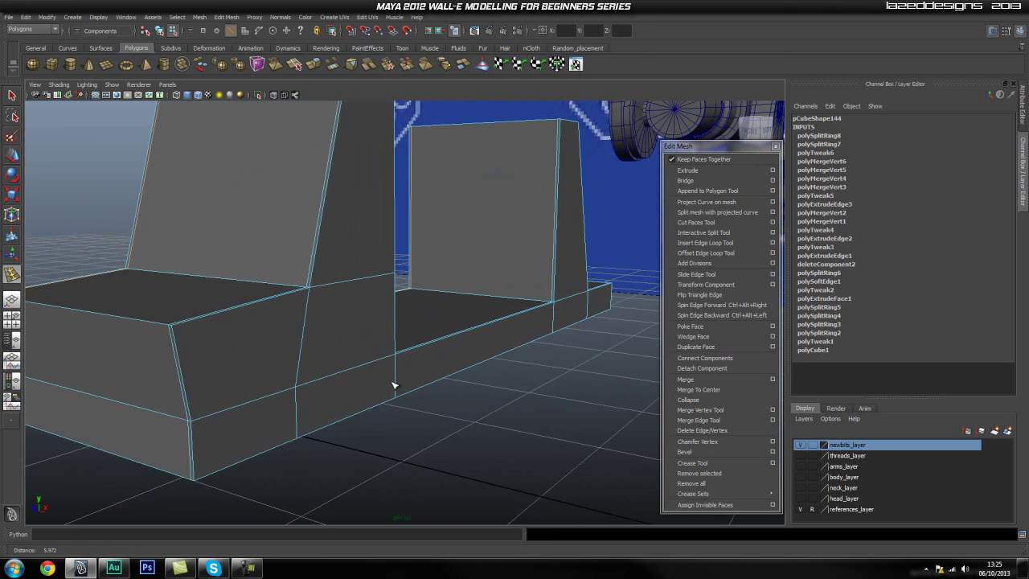
{"action": "middle_click_drag", "start_coordinate": [265, 394], "coordinate": [325, 358], "text": "alt"}
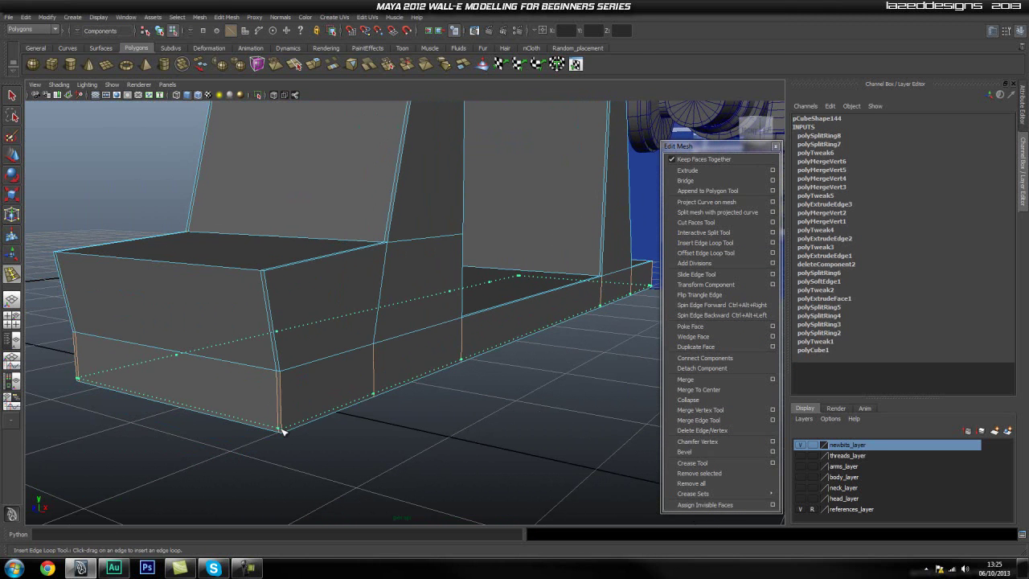
{"action": "left_click_drag", "start_coordinate": [282, 431], "coordinate": [282, 431]}
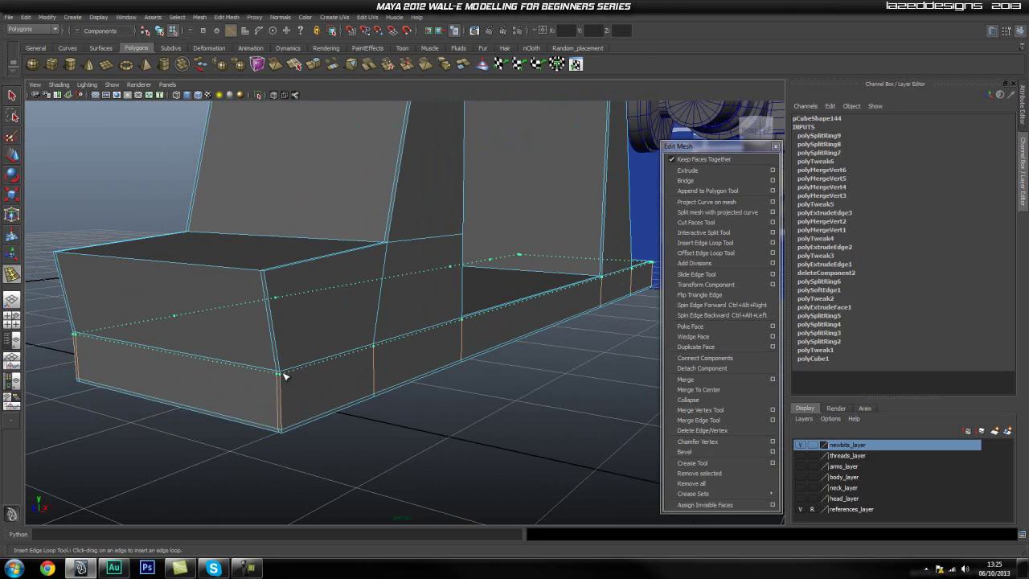
{"action": "left_click_drag", "start_coordinate": [286, 378], "coordinate": [281, 367]}
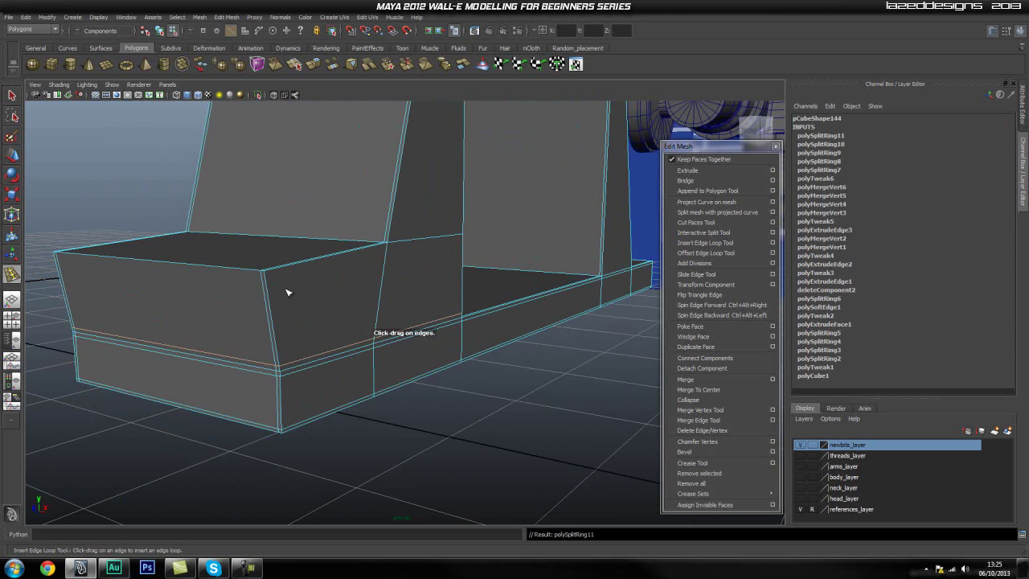
Step: Insert supporting edge loops along the stepped end's outer edge and around the left upright's lower slope and top
{"action": "left_click_drag", "start_coordinate": [284, 272], "coordinate": [279, 271]}
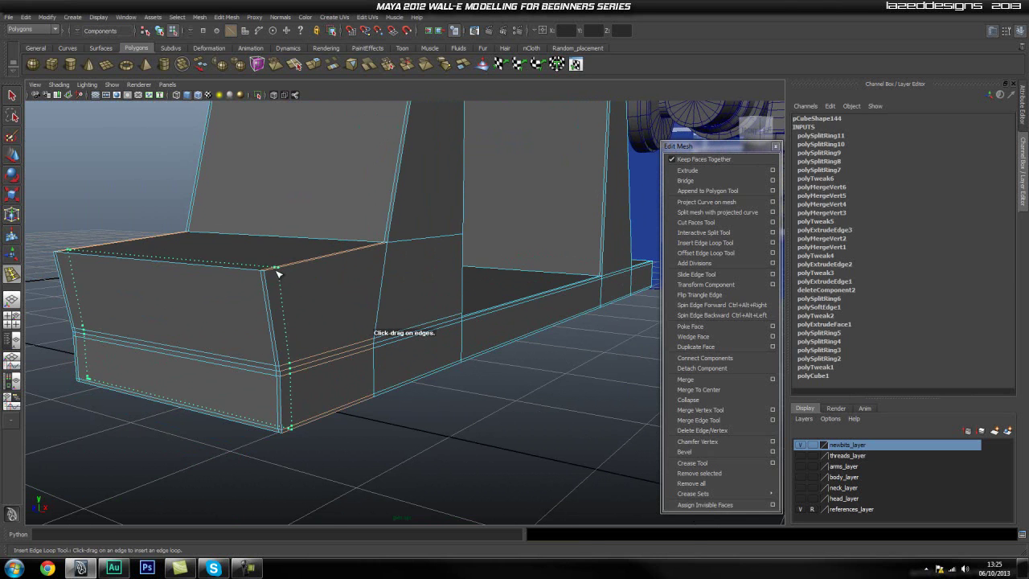
{"action": "left_click_drag", "start_coordinate": [381, 293], "coordinate": [324, 322], "text": "alt"}
{"action": "left_click_drag", "start_coordinate": [324, 322], "coordinate": [352, 303], "text": "alt"}
{"action": "middle_click_drag", "start_coordinate": [336, 267], "coordinate": [386, 443], "text": "alt"}
{"action": "scroll", "coordinate": [386, 443], "scroll_direction": "down", "scroll_amount": 2}
{"action": "scroll", "coordinate": [383, 410], "scroll_direction": "up", "scroll_amount": 3}
{"action": "left_click_drag", "start_coordinate": [381, 399], "coordinate": [398, 346], "text": "alt"}
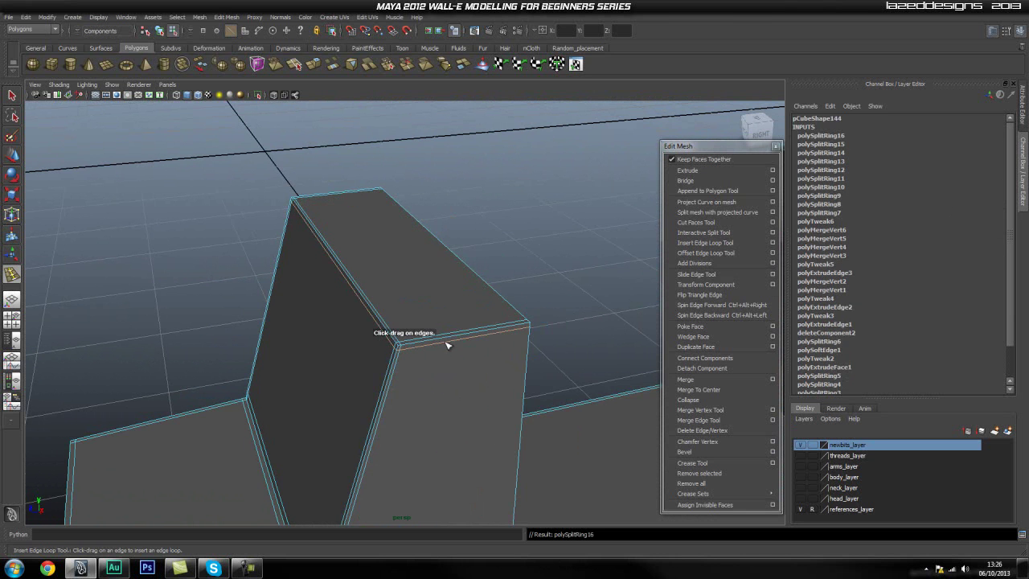
Step: Insert edge loops at the left upright's inner edge and where the floor between the uprights meets them
{"action": "left_click", "coordinate": [529, 328]}
{"action": "left_click_drag", "start_coordinate": [529, 327], "coordinate": [333, 393], "text": "alt"}
{"action": "left_click_drag", "start_coordinate": [395, 384], "coordinate": [555, 356], "text": "alt"}
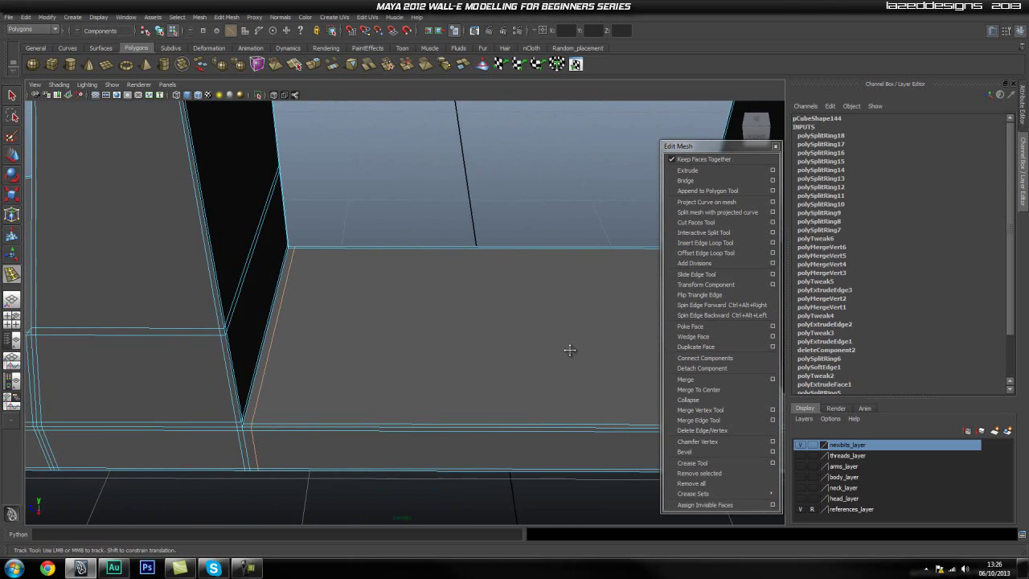
{"action": "middle_click_drag", "start_coordinate": [555, 356], "coordinate": [431, 356], "text": "alt"}
{"action": "left_click_drag", "start_coordinate": [429, 357], "coordinate": [393, 324], "text": "alt"}
{"action": "left_click", "coordinate": [453, 377]}
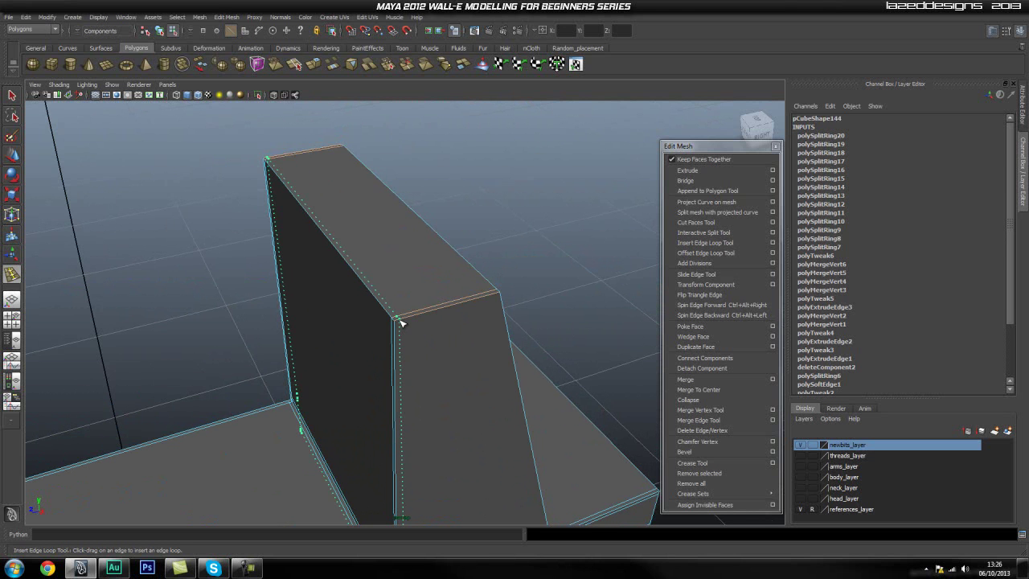
Step: Insert supporting edge loops around the right upright's top edges and at the foot of its outer slope
{"action": "left_click_drag", "start_coordinate": [397, 321], "coordinate": [479, 311]}
{"action": "left_click", "coordinate": [397, 326]}
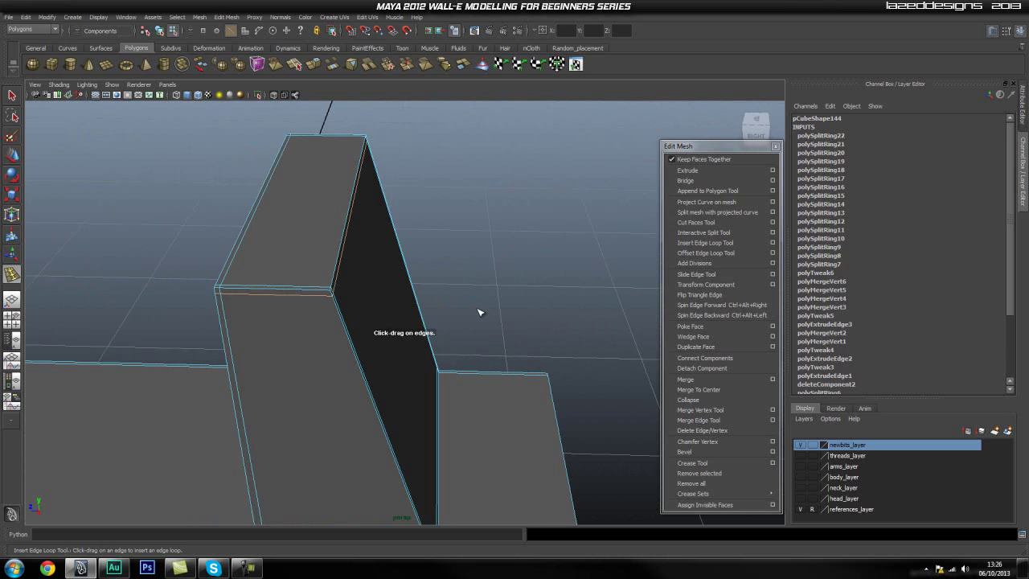
{"action": "left_click", "coordinate": [328, 295]}
{"action": "left_click_drag", "start_coordinate": [328, 295], "coordinate": [532, 358], "text": "alt"}
{"action": "left_click", "coordinate": [405, 355]}
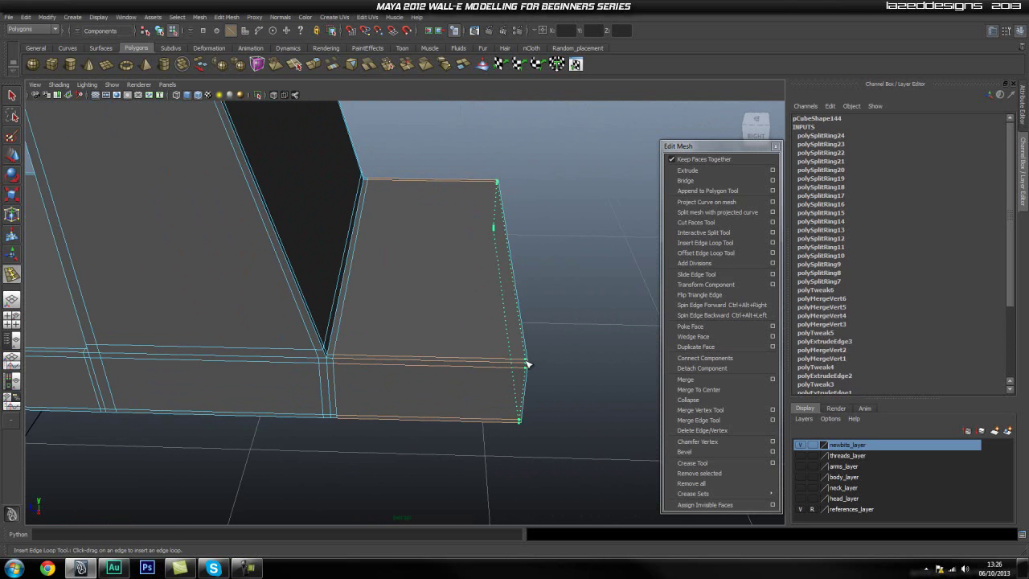
Step: Insert an edge loop near the base's right end, return to object mode and display the part's smooth preview
{"action": "left_click", "coordinate": [526, 364]}
{"action": "left_click_drag", "start_coordinate": [572, 359], "coordinate": [380, 300], "text": "alt"}
{"action": "key", "text": "q"}
{"action": "right_click_drag", "start_coordinate": [379, 300], "coordinate": [402, 276]}
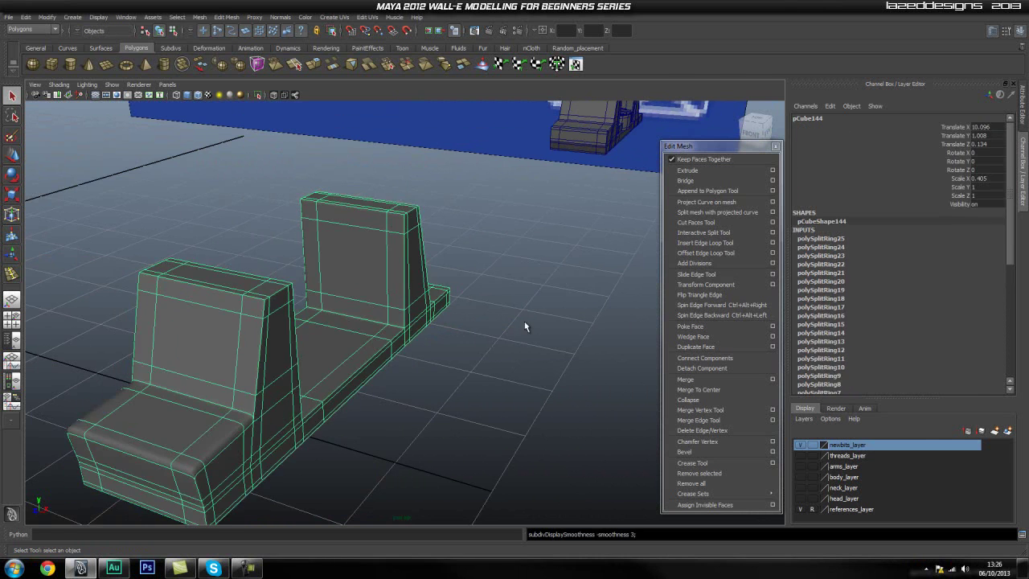
Step: Insert a supporting edge loop just below the upper edge of the stepped end
{"action": "left_click", "coordinate": [544, 324]}
{"action": "left_click_drag", "start_coordinate": [544, 323], "coordinate": [507, 327], "text": "alt"}
{"action": "middle_click_drag", "start_coordinate": [385, 324], "coordinate": [472, 330], "text": "alt"}
{"action": "right_click_drag", "start_coordinate": [338, 345], "coordinate": [389, 350], "text": "alt"}
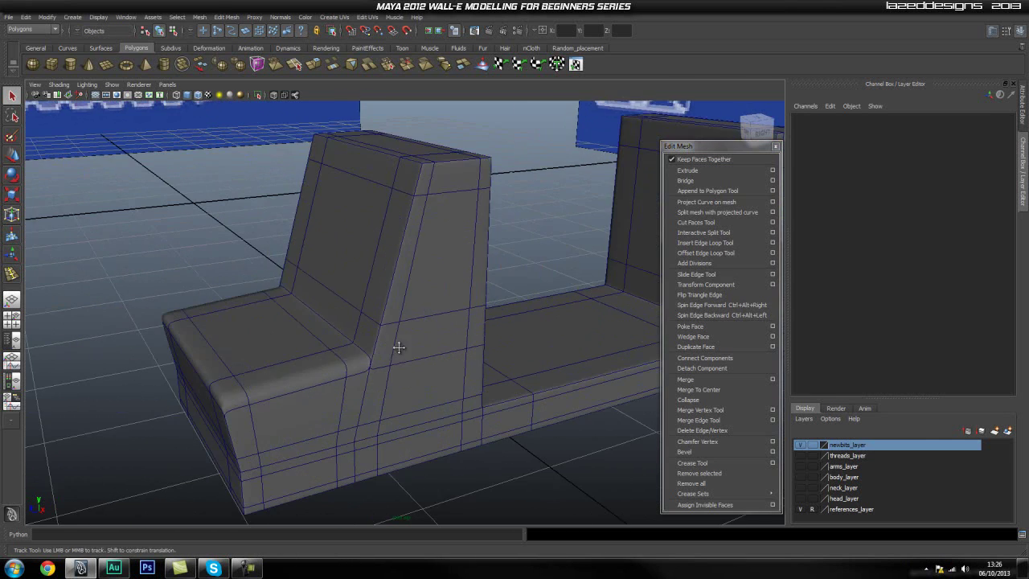
{"action": "middle_click_drag", "start_coordinate": [389, 350], "coordinate": [432, 363], "text": "alt"}
{"action": "left_click", "coordinate": [433, 362]}
{"action": "key", "text": "1"}
{"action": "right_click_drag", "start_coordinate": [335, 406], "coordinate": [452, 367], "text": "alt"}
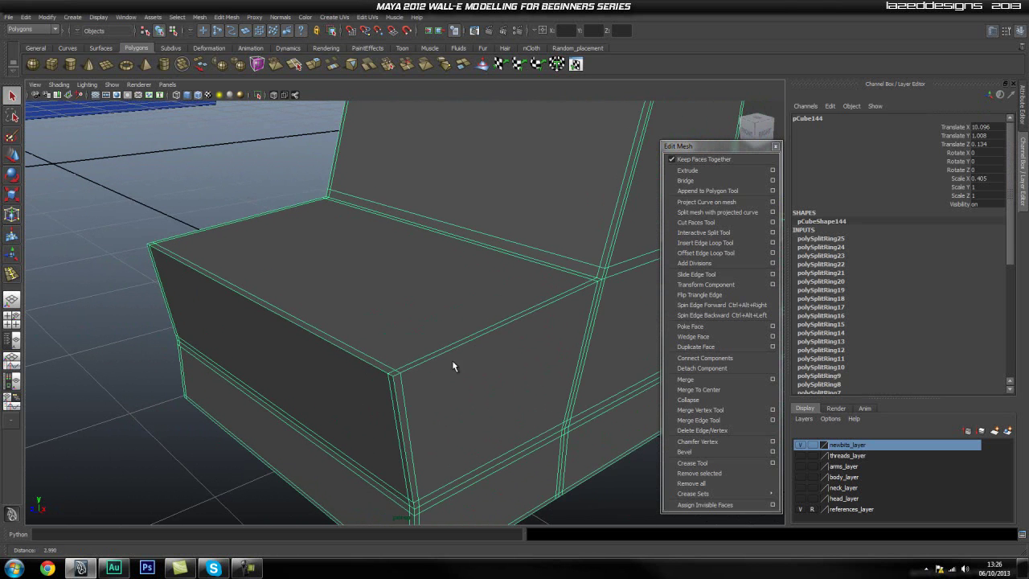
{"action": "left_click", "coordinate": [719, 243]}
{"action": "left_click", "coordinate": [402, 400]}
Step: Return the bottom support to object mode and display its smooth preview
{"action": "left_click_drag", "start_coordinate": [406, 378], "coordinate": [395, 354], "text": "alt"}
{"action": "key", "text": "q"}
{"action": "right_click_drag", "start_coordinate": [411, 352], "coordinate": [362, 322]}
{"action": "left_click", "coordinate": [400, 324]}
{"action": "key", "text": "3"}
{"action": "left_click", "coordinate": [214, 211]}
{"action": "left_click_drag", "start_coordinate": [361, 321], "coordinate": [180, 158], "text": "alt"}
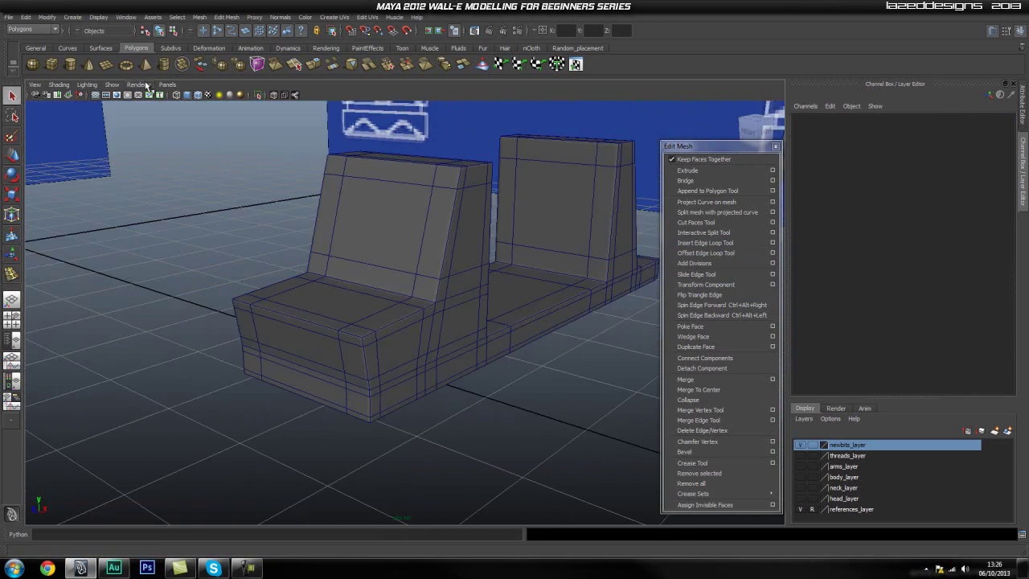
Step: Inspect the smoothed support without its wireframe overlay and turn wireframe on shaded back on
{"action": "left_click", "coordinate": [197, 95]}
{"action": "left_click_drag", "start_coordinate": [530, 240], "coordinate": [229, 164], "text": "alt"}
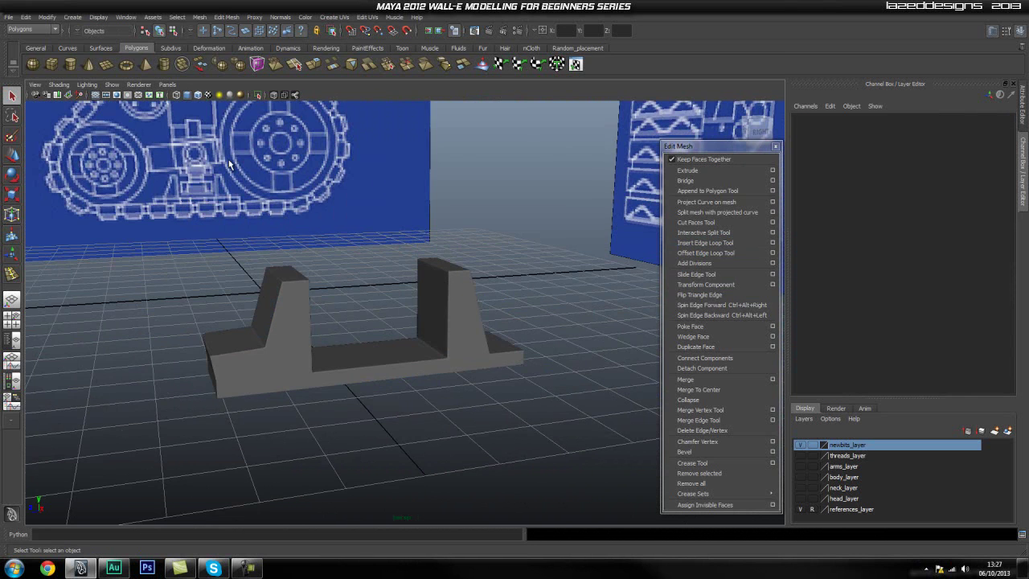
{"action": "left_click", "coordinate": [258, 97]}
{"action": "left_click", "coordinate": [258, 97]}
{"action": "left_click", "coordinate": [198, 96]}
Step: Examine the inner bracket and spring middle of the finished suspension assembly as a reference for the next part
{"action": "right_click_drag", "start_coordinate": [538, 206], "coordinate": [371, 222]}
{"action": "left_click", "coordinate": [375, 217]}
{"action": "middle_click_drag", "start_coordinate": [474, 229], "coordinate": [356, 243], "text": "alt"}
{"action": "scroll", "coordinate": [356, 243], "scroll_direction": "down", "scroll_amount": 4}
{"action": "middle_click_drag", "start_coordinate": [530, 237], "coordinate": [284, 258], "text": "alt"}
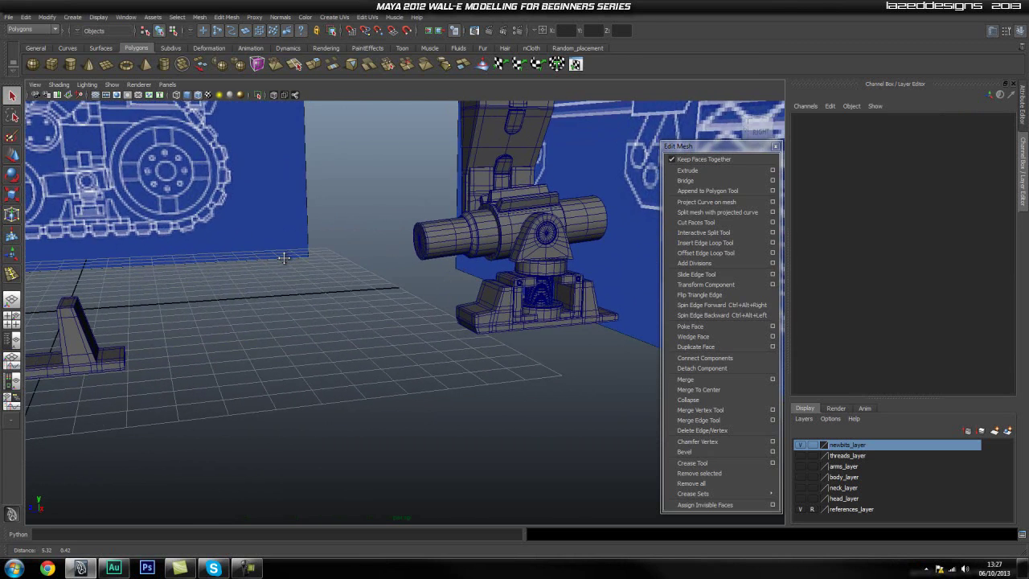
{"action": "left_click_drag", "start_coordinate": [427, 270], "coordinate": [301, 276], "text": "alt"}
{"action": "middle_click_drag", "start_coordinate": [301, 276], "coordinate": [477, 259], "text": "alt"}
{"action": "middle_click_drag", "start_coordinate": [256, 262], "coordinate": [79, 257], "text": "alt"}
{"action": "left_click", "coordinate": [485, 278]}
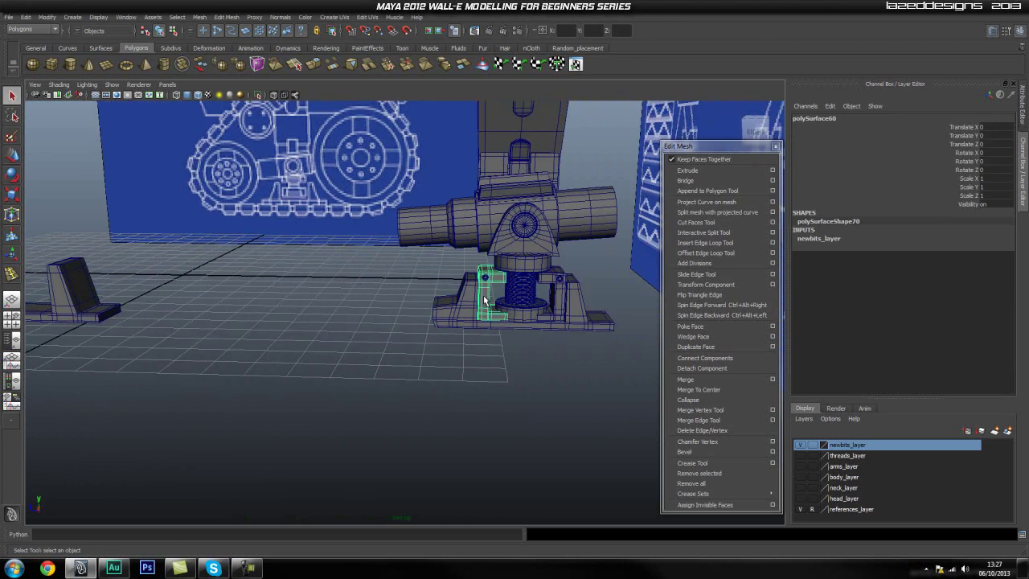
{"action": "left_click", "coordinate": [482, 294]}
{"action": "scroll", "coordinate": [547, 308], "scroll_direction": "up", "scroll_amount": 3}
{"action": "middle_click_drag", "start_coordinate": [547, 308], "coordinate": [296, 331], "text": "alt"}
{"action": "scroll", "coordinate": [371, 270], "scroll_direction": "up", "scroll_amount": 4}
{"action": "scroll", "coordinate": [372, 274], "scroll_direction": "up", "scroll_amount": 2}
{"action": "middle_click_drag", "start_coordinate": [425, 287], "coordinate": [442, 326], "text": "alt"}
{"action": "scroll", "coordinate": [434, 325], "scroll_direction": "up", "scroll_amount": 1}
{"action": "middle_click_drag", "start_coordinate": [381, 318], "coordinate": [381, 295], "text": "alt"}
{"action": "left_click", "coordinate": [362, 271]}
{"action": "left_click_drag", "start_coordinate": [361, 271], "coordinate": [342, 313], "text": "alt"}
{"action": "left_click_drag", "start_coordinate": [360, 352], "coordinate": [326, 354], "text": "alt"}
{"action": "middle_click_drag", "start_coordinate": [145, 315], "coordinate": [184, 315], "text": "alt"}
{"action": "scroll", "coordinate": [248, 313], "scroll_direction": "down", "scroll_amount": 5}
{"action": "middle_click_drag", "start_coordinate": [248, 313], "coordinate": [450, 307], "text": "alt"}
{"action": "middle_click_drag", "start_coordinate": [96, 308], "coordinate": [301, 298], "text": "alt"}
{"action": "left_click_drag", "start_coordinate": [301, 298], "coordinate": [379, 298], "text": "alt"}
Step: Compare the bottom support and the finished assembly with the track blueprint in the side view
{"action": "key", "text": "space"}
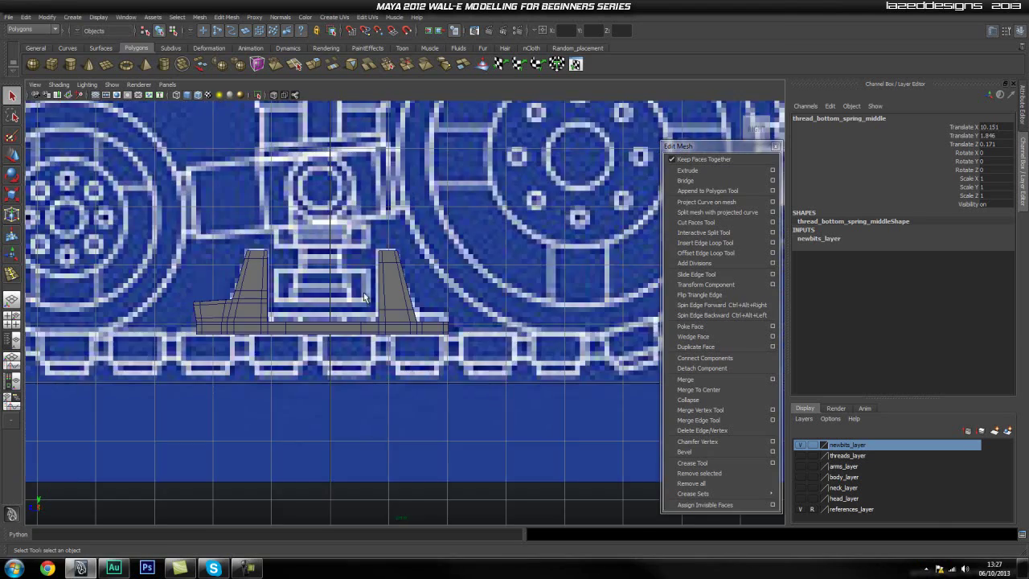
{"action": "middle_click_drag", "start_coordinate": [207, 285], "coordinate": [253, 349], "text": "alt"}
{"action": "right_click_drag", "start_coordinate": [253, 349], "coordinate": [563, 357], "text": "alt"}
{"action": "middle_click_drag", "start_coordinate": [405, 355], "coordinate": [430, 266], "text": "alt"}
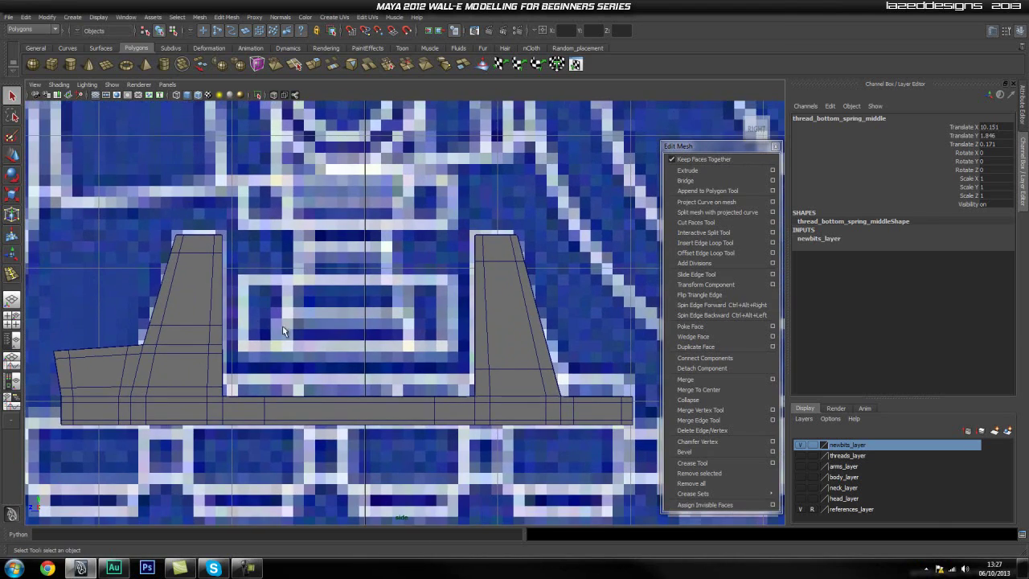
{"action": "right_click_drag", "start_coordinate": [442, 283], "coordinate": [279, 282], "text": "alt"}
{"action": "middle_click_drag", "start_coordinate": [657, 293], "coordinate": [501, 295], "text": "alt"}
{"action": "right_click_drag", "start_coordinate": [500, 296], "coordinate": [439, 295], "text": "alt"}
{"action": "middle_click_drag", "start_coordinate": [438, 295], "coordinate": [400, 294], "text": "alt"}
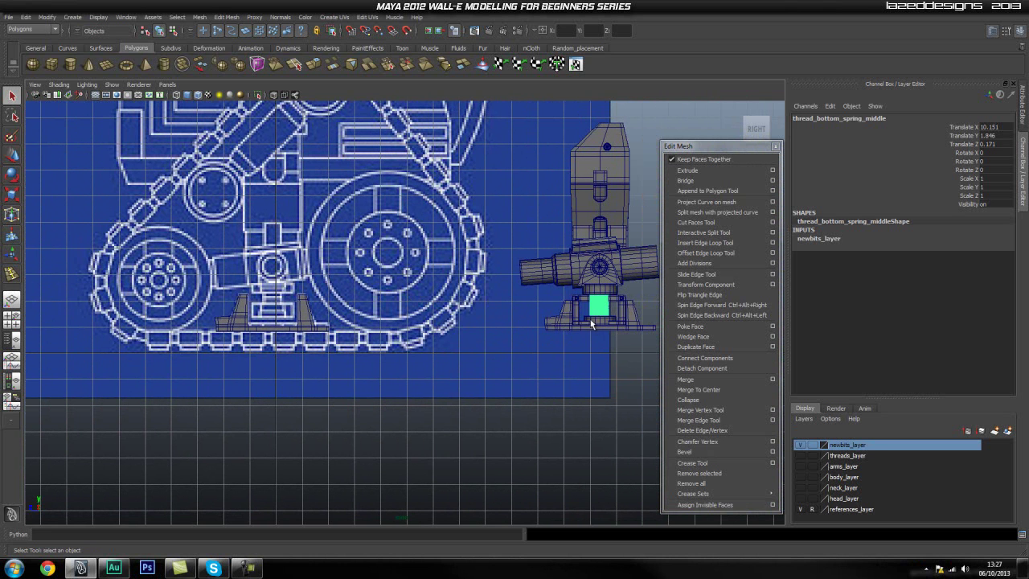
{"action": "middle_click_drag", "start_coordinate": [272, 278], "coordinate": [338, 251], "text": "alt"}
{"action": "right_click_drag", "start_coordinate": [235, 274], "coordinate": [295, 278], "text": "alt"}
{"action": "middle_click_drag", "start_coordinate": [295, 278], "coordinate": [433, 286], "text": "alt"}
{"action": "right_click_drag", "start_coordinate": [314, 299], "coordinate": [386, 303], "text": "alt"}
{"action": "middle_click_drag", "start_coordinate": [448, 279], "coordinate": [451, 342], "text": "alt"}
{"action": "right_click_drag", "start_coordinate": [384, 324], "coordinate": [405, 326], "text": "alt"}
{"action": "middle_click_drag", "start_coordinate": [369, 318], "coordinate": [414, 328], "text": "alt"}
{"action": "right_click_drag", "start_coordinate": [420, 329], "coordinate": [374, 342], "text": "alt"}
{"action": "right_click_drag", "start_coordinate": [495, 338], "coordinate": [508, 330]}
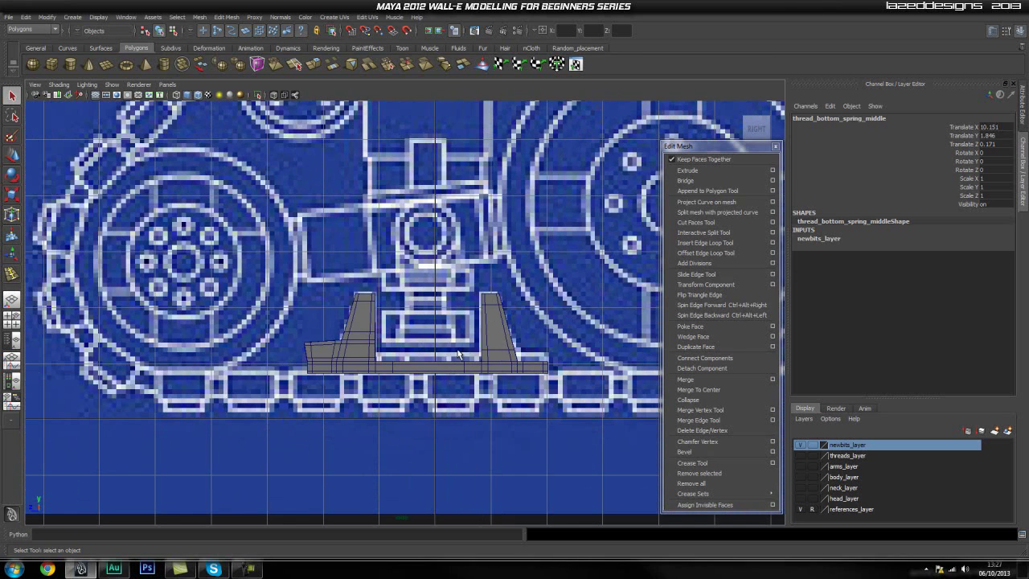
Step: Select the bottom support and examine how its uprights line up with the spring area in the side blueprint
{"action": "left_click", "coordinate": [474, 368]}
{"action": "scroll", "coordinate": [438, 352], "scroll_direction": "up", "scroll_amount": 3}
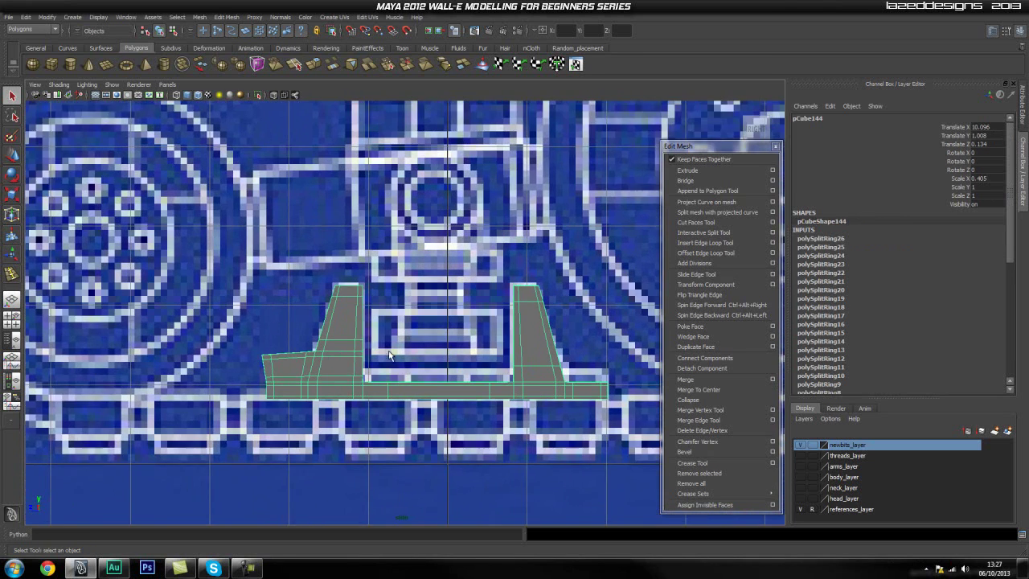
{"action": "right_click_drag", "start_coordinate": [432, 352], "coordinate": [450, 359], "text": "alt"}
{"action": "scroll", "coordinate": [439, 346], "scroll_direction": "up", "scroll_amount": 3}
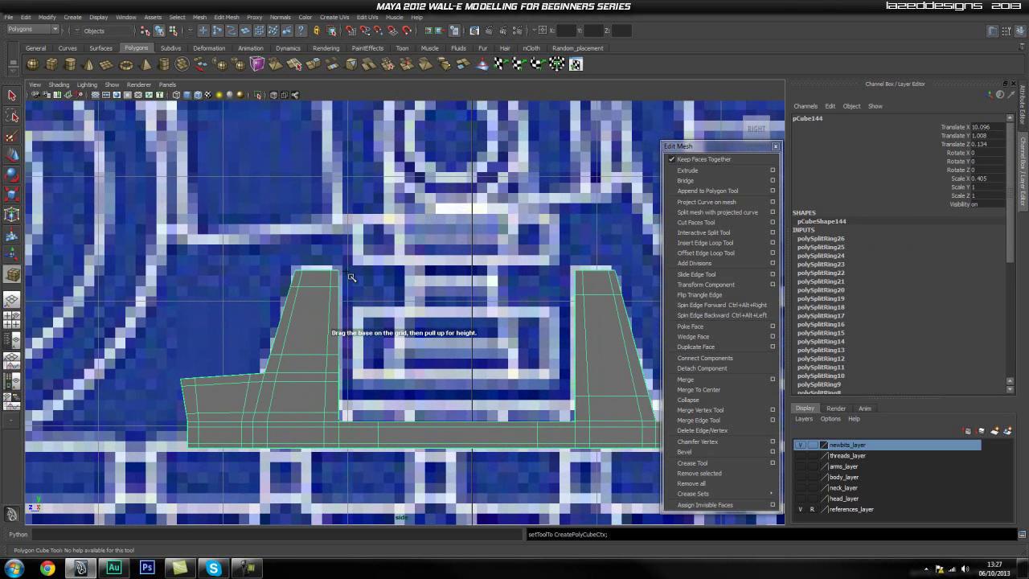
{"action": "scroll", "coordinate": [387, 321], "scroll_direction": "down", "scroll_amount": 8}
{"action": "middle_click_drag", "start_coordinate": [643, 310], "coordinate": [664, 302], "text": "alt"}
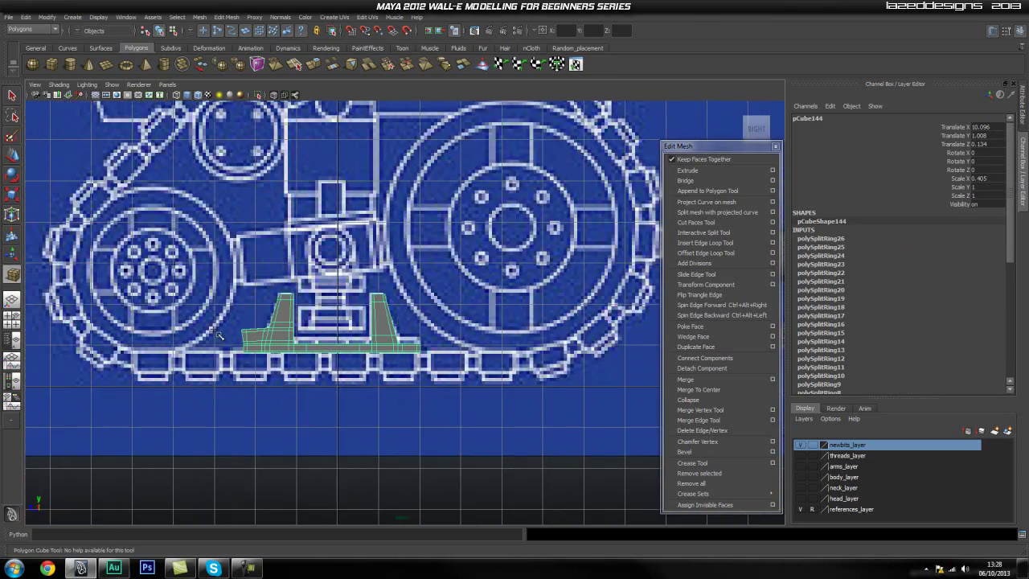
{"action": "right_click_drag", "start_coordinate": [208, 340], "coordinate": [425, 342], "text": "alt"}
{"action": "middle_click_drag", "start_coordinate": [188, 320], "coordinate": [220, 320], "text": "alt"}
{"action": "right_click_drag", "start_coordinate": [220, 319], "coordinate": [48, 318], "text": "alt"}
{"action": "middle_click_drag", "start_coordinate": [442, 308], "coordinate": [199, 324], "text": "alt"}
{"action": "middle_click_drag", "start_coordinate": [372, 323], "coordinate": [708, 328], "text": "alt"}
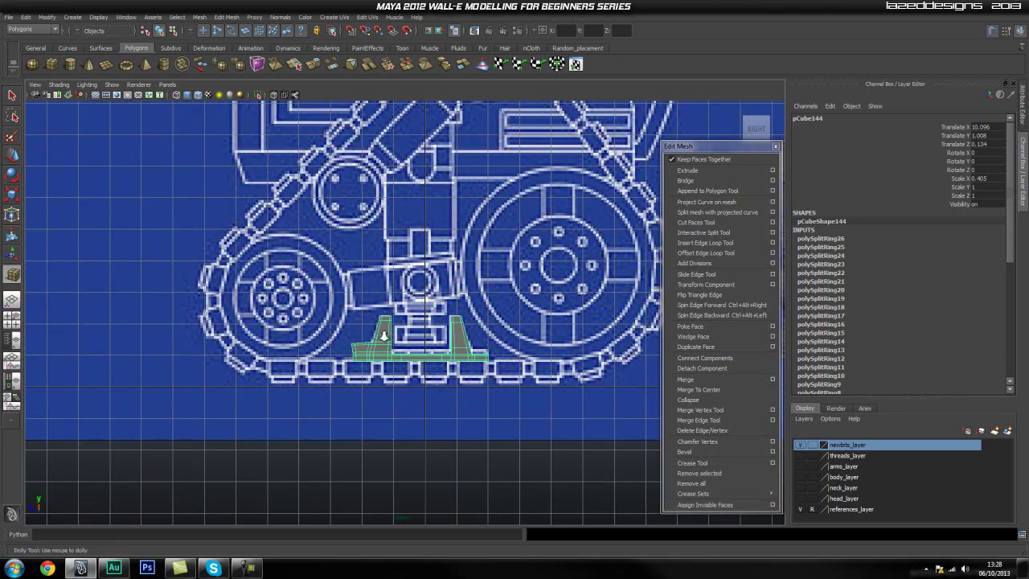
{"action": "right_click_drag", "start_coordinate": [347, 335], "coordinate": [442, 334], "text": "alt"}
{"action": "middle_click_drag", "start_coordinate": [386, 332], "coordinate": [348, 325], "text": "alt"}
{"action": "right_click_drag", "start_coordinate": [321, 329], "coordinate": [390, 331], "text": "alt"}
Step: Turn off the support's smooth preview and lower the top vertices of both uprights
{"action": "key", "text": "q"}
{"action": "right_click", "coordinate": [326, 335]}
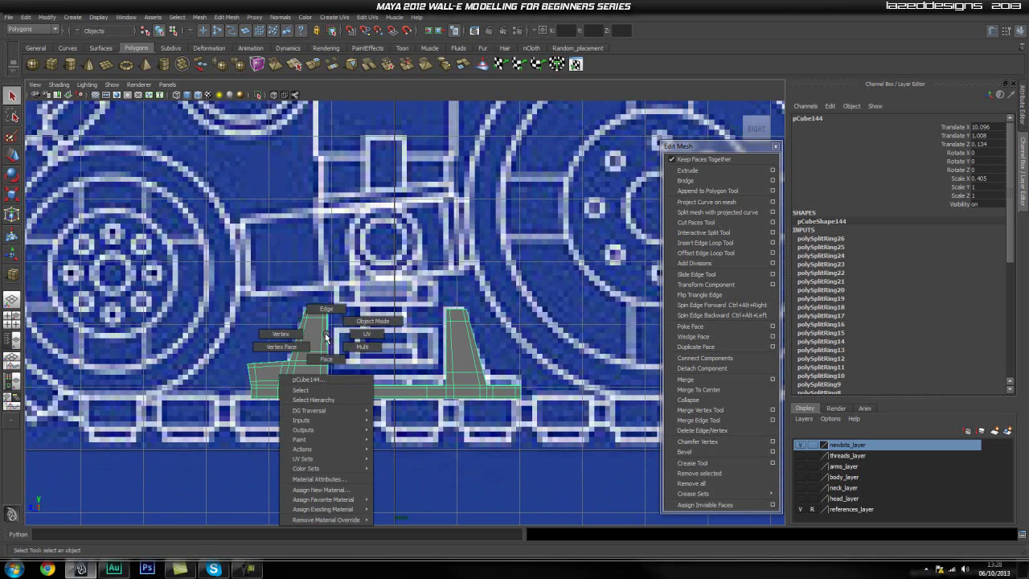
{"action": "left_click", "coordinate": [288, 332]}
{"action": "key", "text": "1"}
{"action": "left_click_drag", "start_coordinate": [434, 319], "coordinate": [436, 320]}
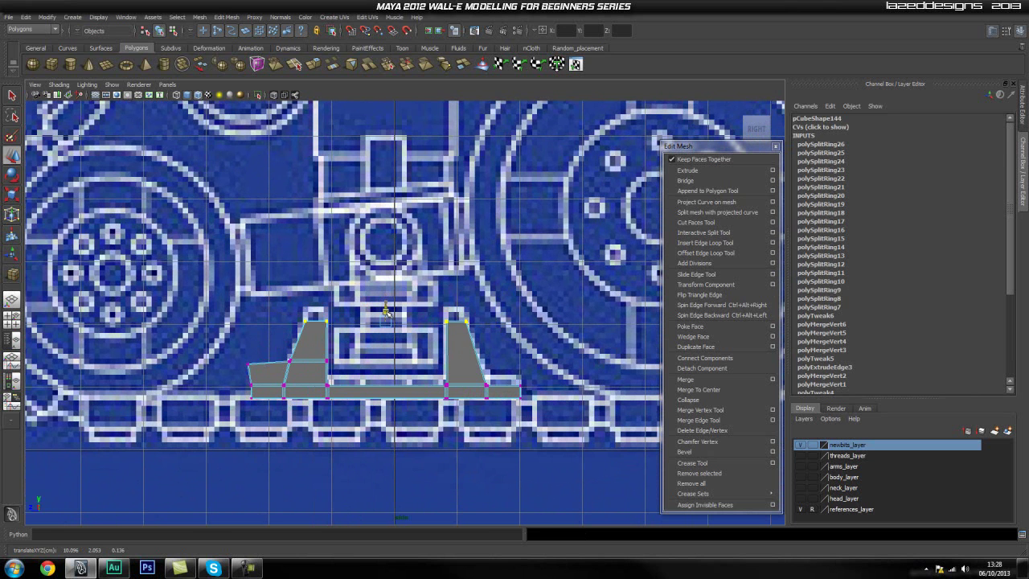
{"action": "left_click", "coordinate": [261, 295]}
Step: Draw the base of a tall, narrow polygon cube beside the left upright's inner edge in the side view
{"action": "right_click_drag", "start_coordinate": [522, 326], "coordinate": [537, 326], "text": "alt"}
{"action": "middle_click_drag", "start_coordinate": [281, 329], "coordinate": [315, 291], "text": "alt"}
{"action": "right_click_drag", "start_coordinate": [314, 291], "coordinate": [356, 312], "text": "alt"}
{"action": "left_click", "coordinate": [53, 64]}
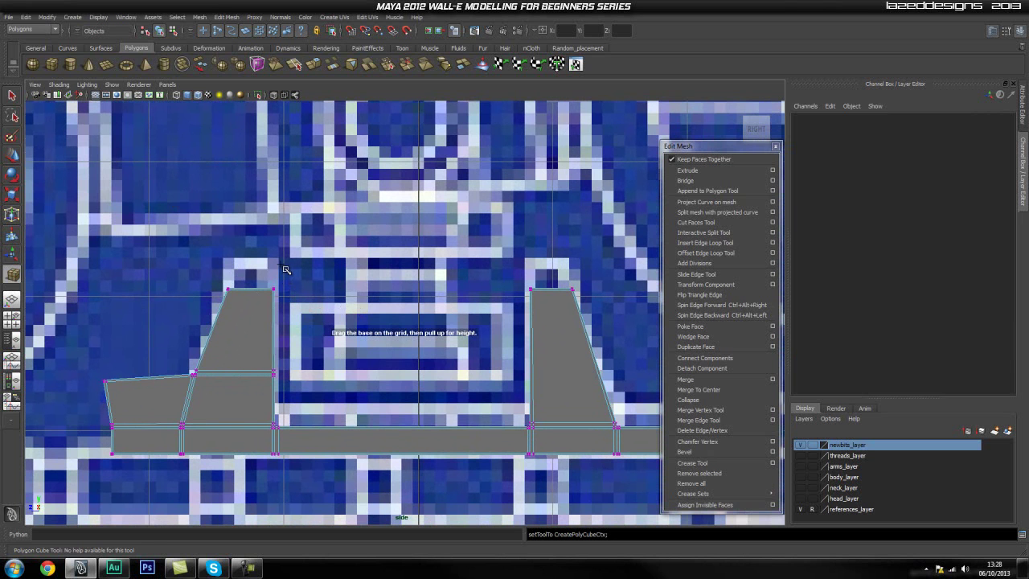
{"action": "left_click_drag", "start_coordinate": [281, 262], "coordinate": [319, 430]}
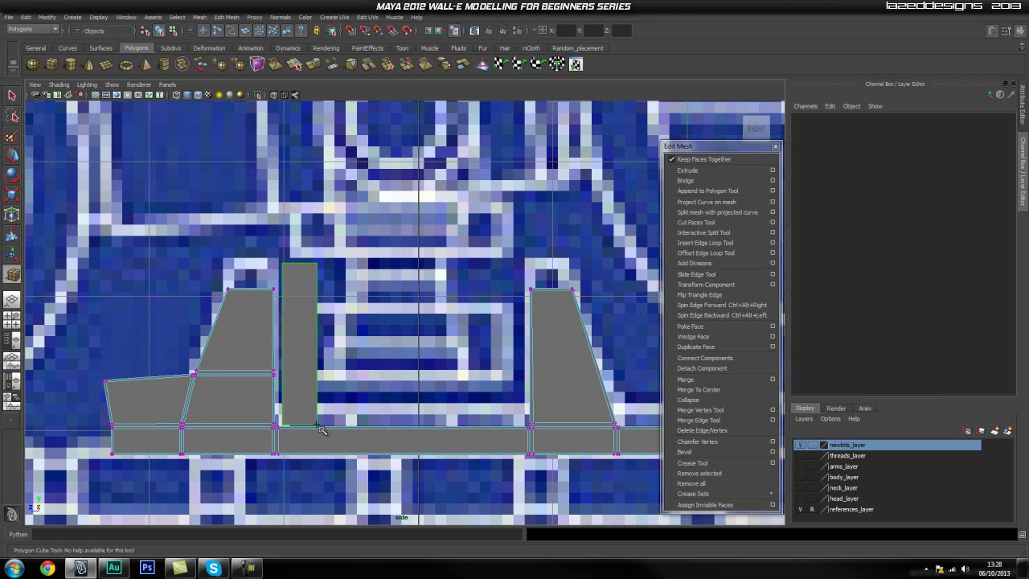
Step: Pull out the cube's depth in the front view and move the cube toward the bottom support
{"action": "key", "text": "space"}
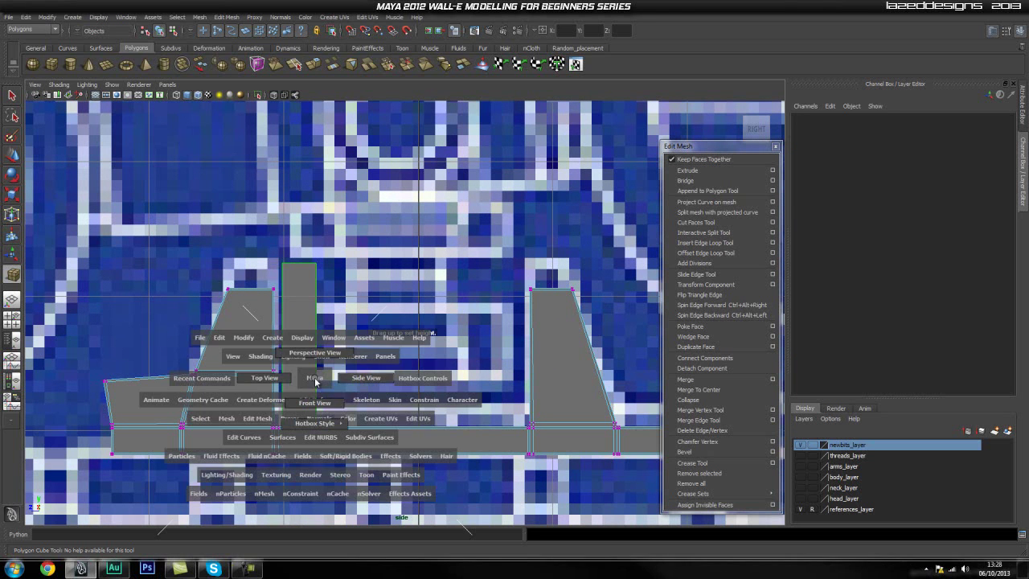
{"action": "left_click_drag", "start_coordinate": [351, 379], "coordinate": [315, 402]}
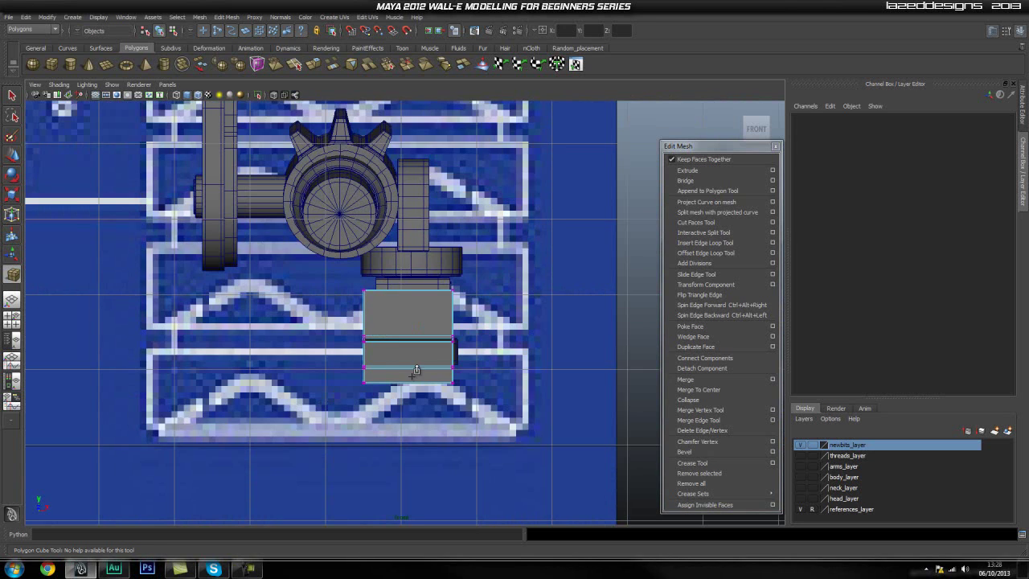
{"action": "middle_click_drag", "start_coordinate": [319, 378], "coordinate": [277, 291], "text": "alt"}
{"action": "right_click_drag", "start_coordinate": [277, 291], "coordinate": [233, 293], "text": "alt"}
{"action": "middle_click_drag", "start_coordinate": [222, 365], "coordinate": [331, 355], "text": "alt"}
{"action": "left_click_drag", "start_coordinate": [204, 341], "coordinate": [60, 356]}
{"action": "left_click_drag", "start_coordinate": [59, 355], "coordinate": [97, 354]}
{"action": "left_click_drag", "start_coordinate": [65, 324], "coordinate": [418, 324]}
Step: Assign the bottom support to a new display layer and hide that layer
{"action": "right_click_drag", "start_coordinate": [452, 360], "coordinate": [544, 390], "text": "alt"}
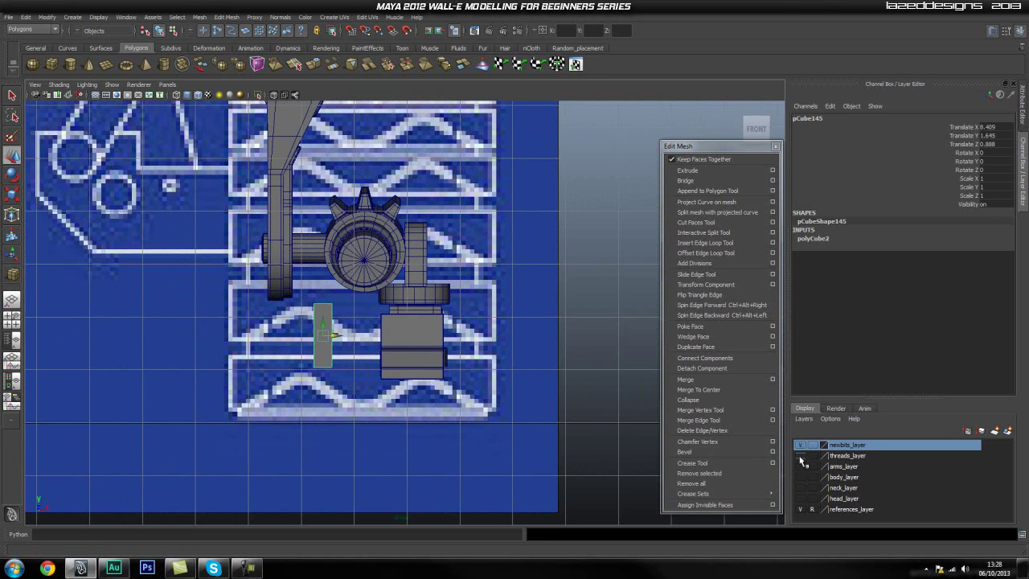
{"action": "right_click_drag", "start_coordinate": [475, 376], "coordinate": [516, 383], "text": "alt"}
{"action": "middle_click_drag", "start_coordinate": [517, 383], "coordinate": [469, 401], "text": "alt"}
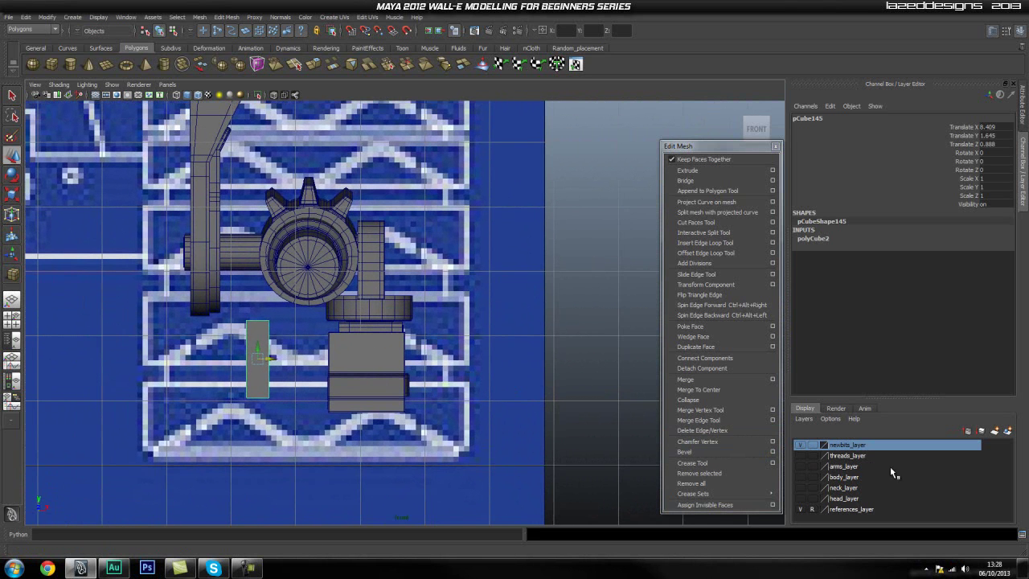
{"action": "left_click", "coordinate": [799, 446]}
{"action": "left_click", "coordinate": [799, 446]}
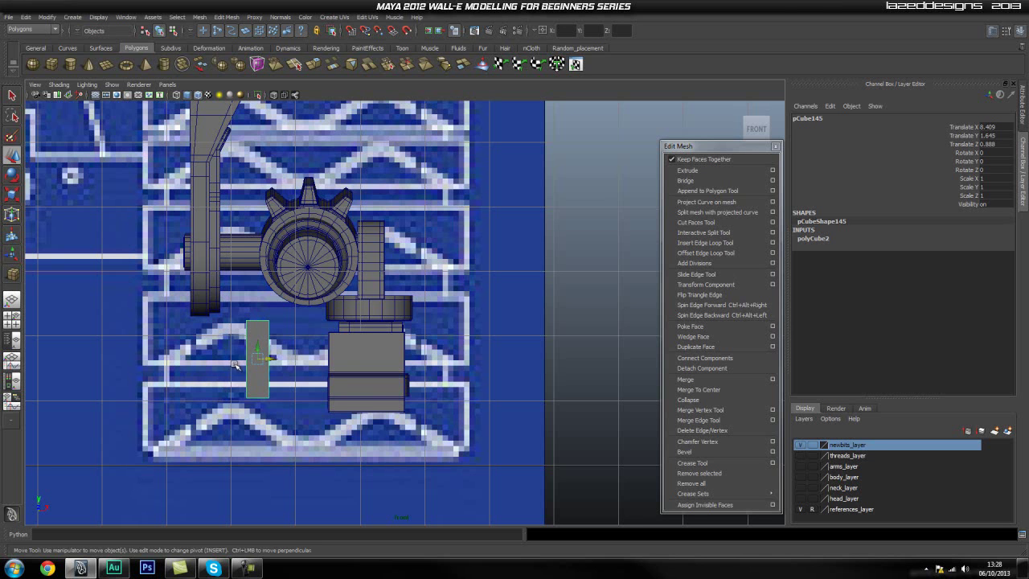
{"action": "scroll", "coordinate": [338, 387], "scroll_direction": "up", "scroll_amount": 2}
{"action": "left_click", "coordinate": [363, 370]}
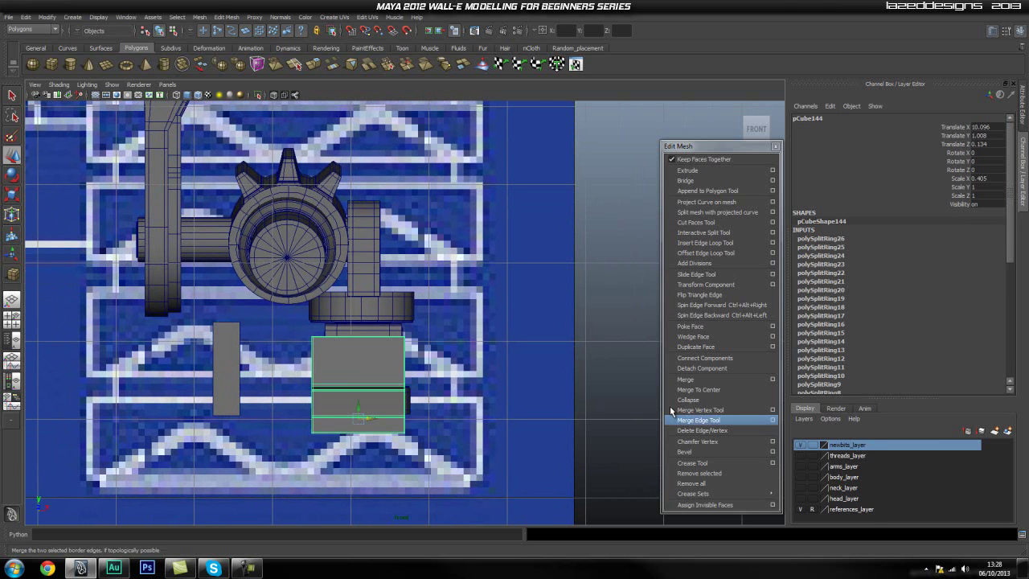
{"action": "right_click", "coordinate": [852, 450]}
{"action": "left_click", "coordinate": [898, 465]}
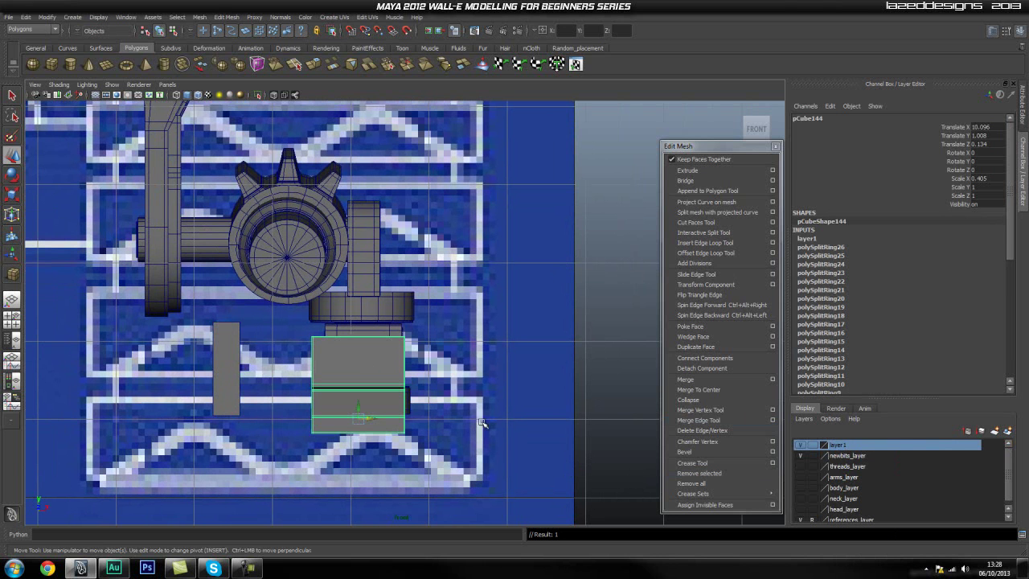
{"action": "left_click", "coordinate": [800, 446]}
Step: Move the new cube in the front view over the outer side of the finished assembly's inner bracket
{"action": "right_click_drag", "start_coordinate": [496, 369], "coordinate": [542, 376], "text": "alt"}
{"action": "middle_click_drag", "start_coordinate": [276, 411], "coordinate": [297, 372], "text": "alt"}
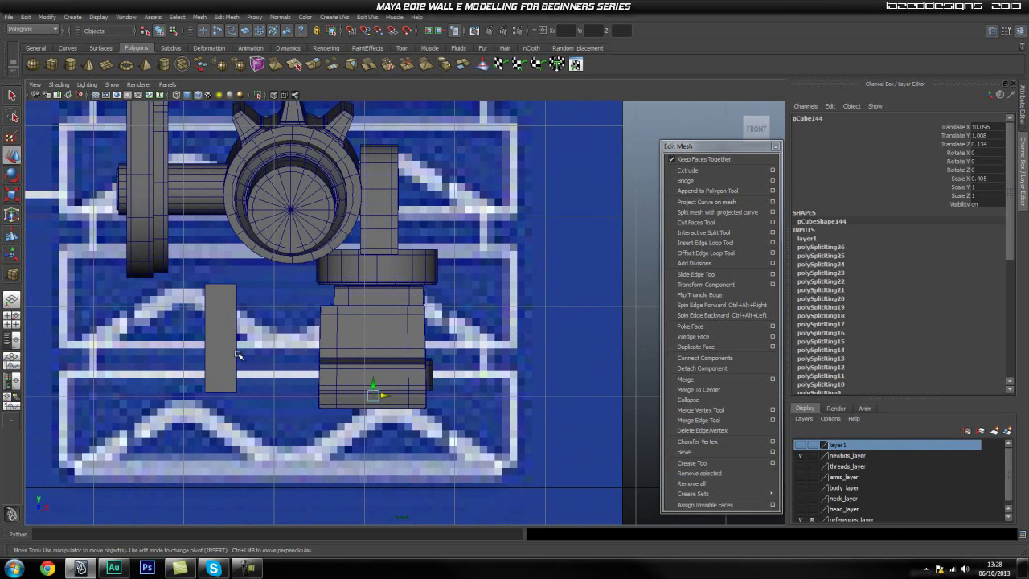
{"action": "left_click", "coordinate": [236, 355]}
{"action": "middle_click_drag", "start_coordinate": [247, 346], "coordinate": [415, 363]}
{"action": "right_click_drag", "start_coordinate": [435, 370], "coordinate": [566, 382], "text": "alt"}
{"action": "middle_click_drag", "start_coordinate": [439, 377], "coordinate": [407, 361], "text": "alt"}
{"action": "left_click_drag", "start_coordinate": [392, 341], "coordinate": [395, 342]}
Step: Align the cube's top vertices with the top of the reference bracket in the front view
{"action": "right_click_drag", "start_coordinate": [390, 299], "coordinate": [334, 292]}
{"action": "left_click_drag", "start_coordinate": [319, 211], "coordinate": [469, 278]}
{"action": "left_click_drag", "start_coordinate": [377, 238], "coordinate": [377, 242]}
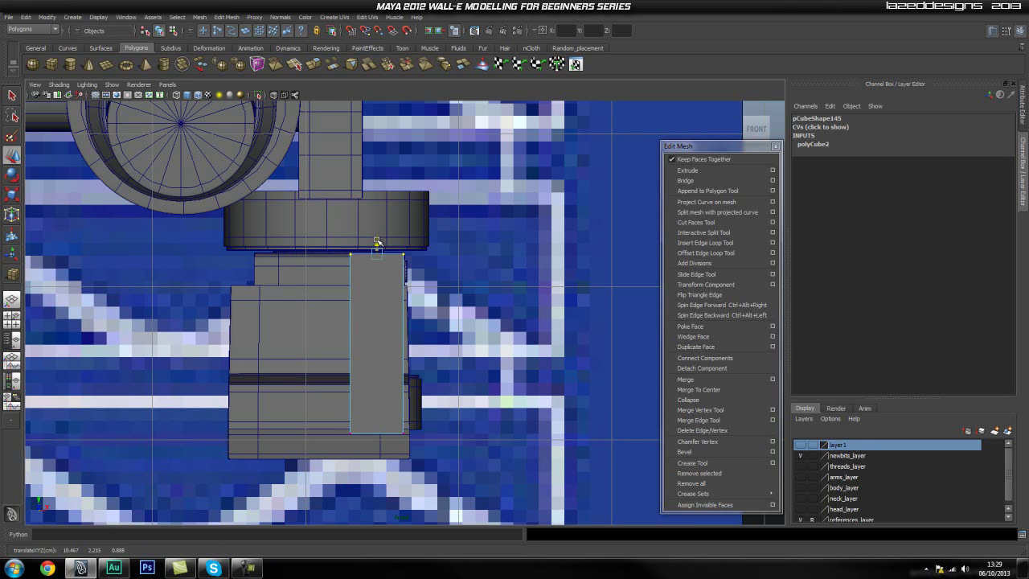
{"action": "left_click", "coordinate": [497, 298]}
Step: Widen the cube by moving its left-side vertices to the reference bracket's left edge
{"action": "left_click", "coordinate": [369, 330]}
{"action": "left_click", "coordinate": [372, 290]}
{"action": "right_click_drag", "start_coordinate": [372, 290], "coordinate": [334, 290]}
{"action": "left_click_drag", "start_coordinate": [375, 224], "coordinate": [313, 461]}
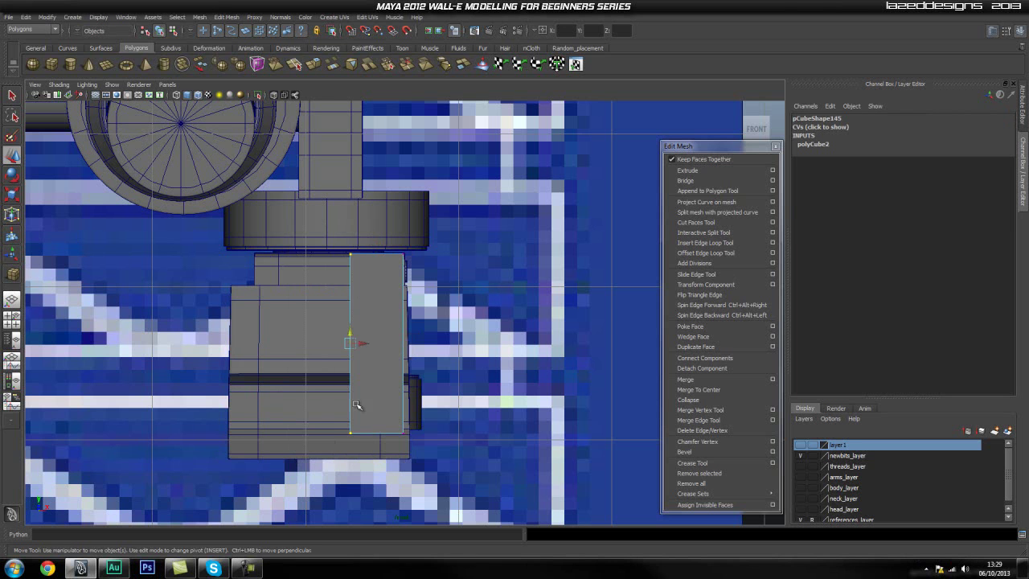
{"action": "left_click_drag", "start_coordinate": [350, 347], "coordinate": [269, 351]}
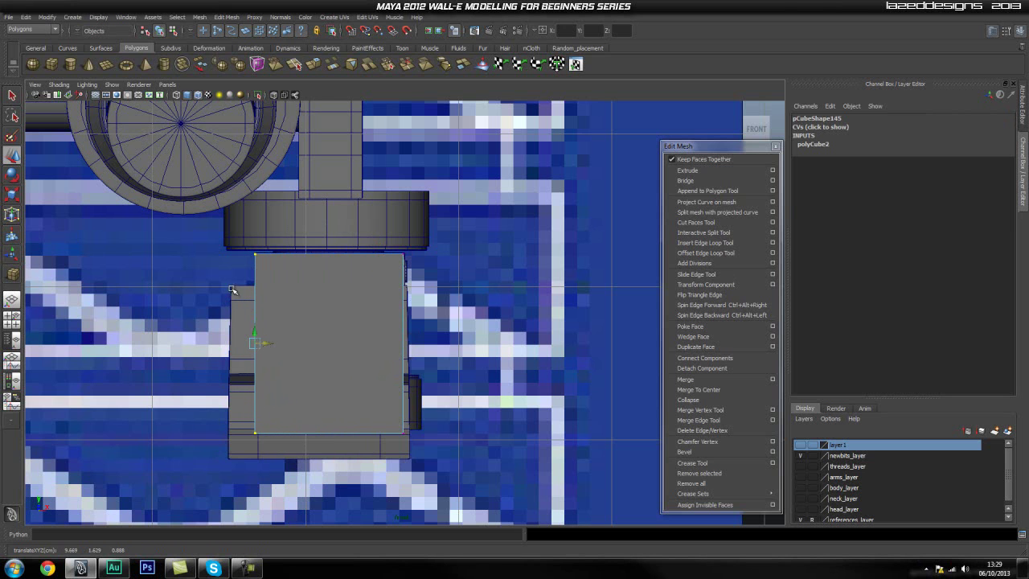
Step: Toggle the bottom support's layer to compare widths, and show the support with the cube in the perspective view
{"action": "left_click", "coordinate": [799, 446]}
{"action": "left_click", "coordinate": [800, 446]}
{"action": "left_click", "coordinate": [800, 446]}
{"action": "left_click", "coordinate": [800, 446]}
{"action": "left_click", "coordinate": [800, 446]}
{"action": "left_click", "coordinate": [800, 446]}
{"action": "key", "text": "space"}
{"action": "left_click_drag", "start_coordinate": [482, 363], "coordinate": [489, 347]}
{"action": "left_click_drag", "start_coordinate": [535, 378], "coordinate": [592, 381], "text": "alt"}
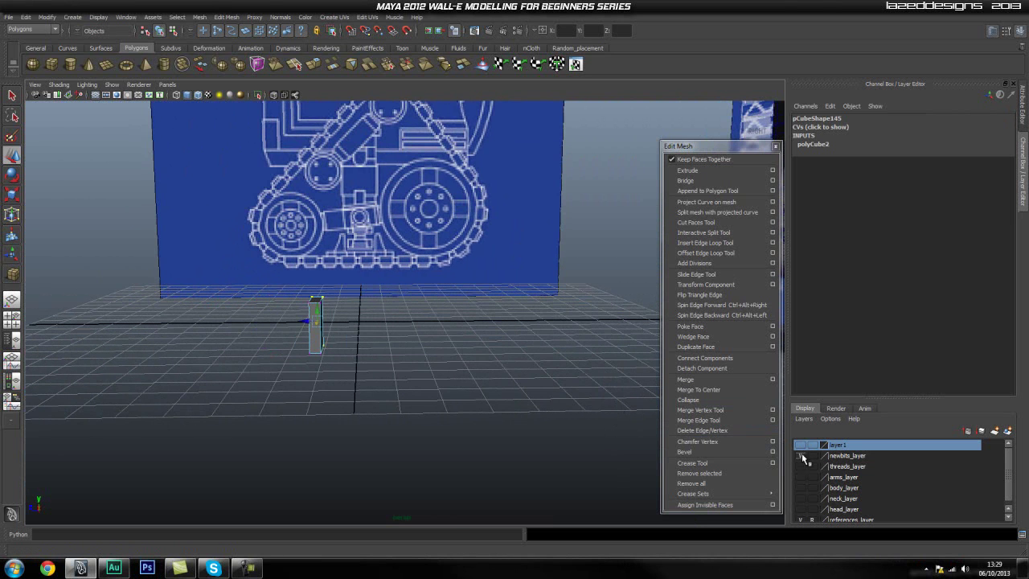
{"action": "left_click", "coordinate": [799, 455]}
Step: Move the whole cube in the side view against the left upright's inner edge and down onto the base
{"action": "key", "text": "space"}
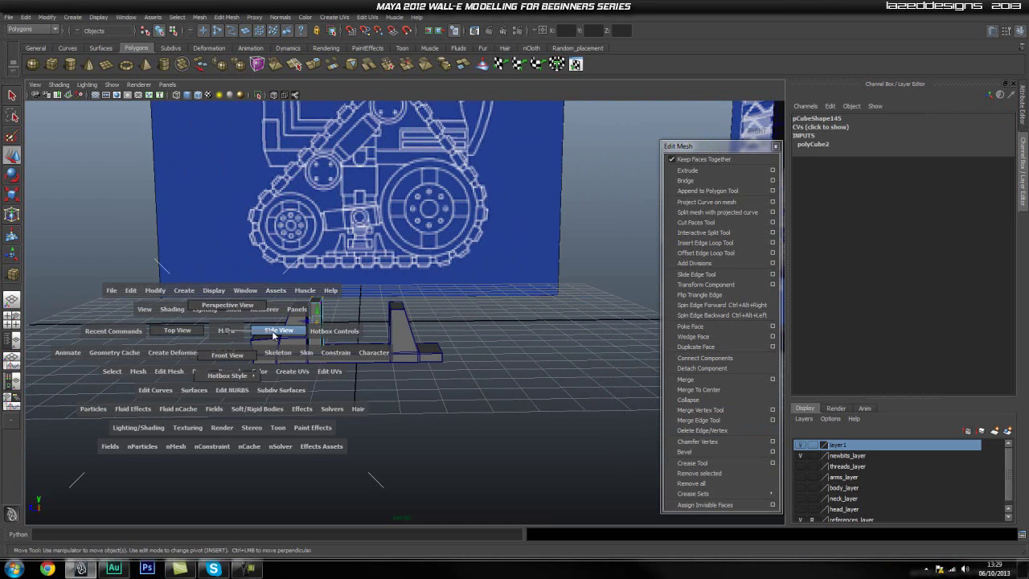
{"action": "left_click_drag", "start_coordinate": [227, 330], "coordinate": [267, 336]}
{"action": "middle_click_drag", "start_coordinate": [291, 345], "coordinate": [312, 329], "text": "alt"}
{"action": "right_click_drag", "start_coordinate": [312, 329], "coordinate": [356, 337], "text": "alt"}
{"action": "middle_click_drag", "start_coordinate": [356, 338], "coordinate": [362, 320], "text": "alt"}
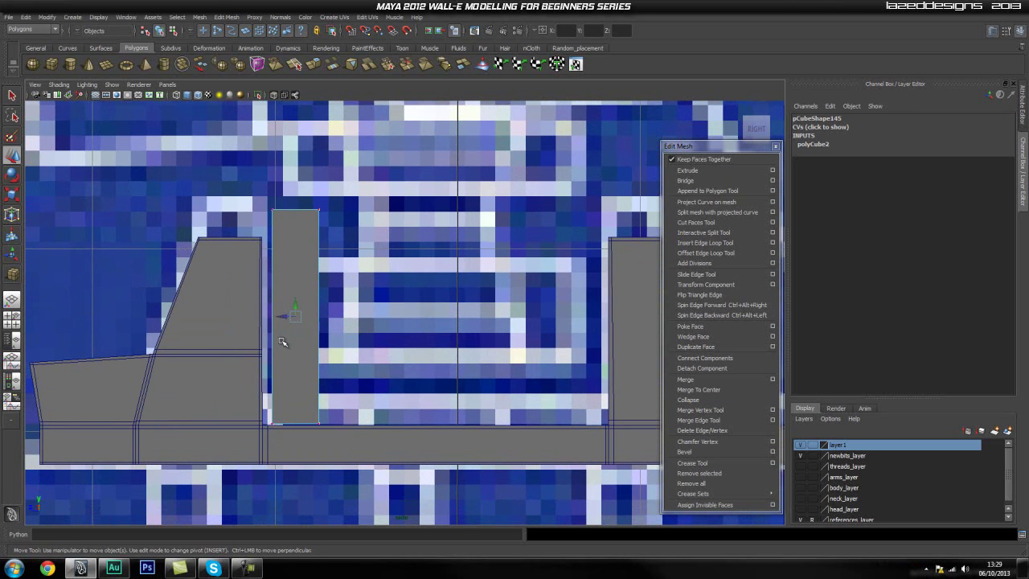
{"action": "right_click_drag", "start_coordinate": [297, 259], "coordinate": [338, 252]}
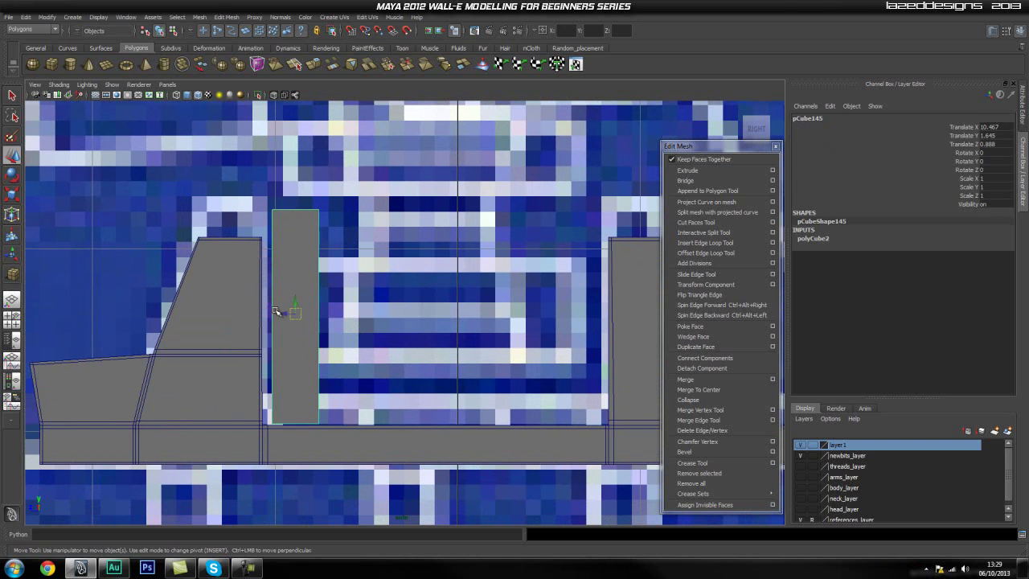
{"action": "left_click_drag", "start_coordinate": [296, 303], "coordinate": [276, 315]}
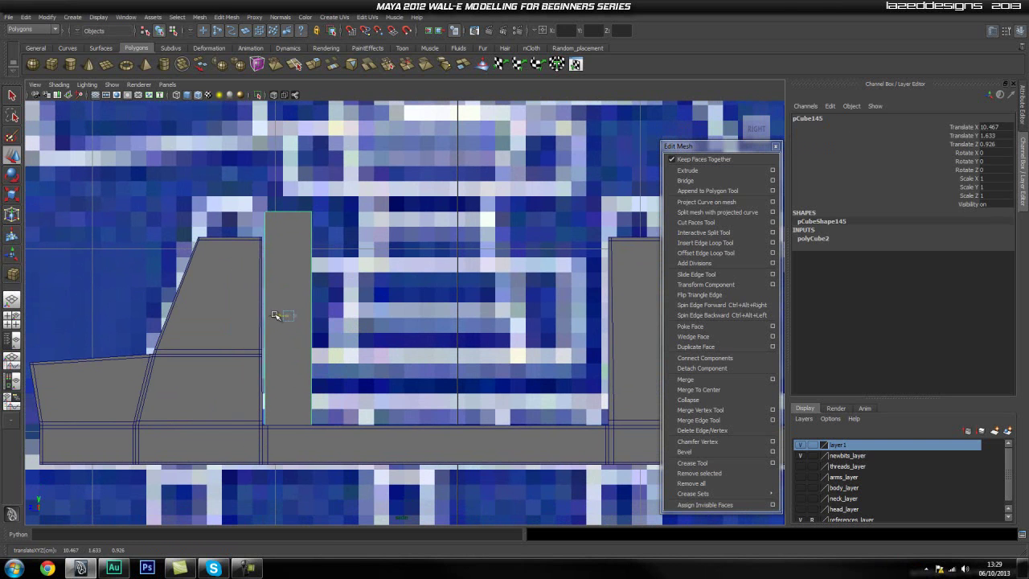
{"action": "left_click", "coordinate": [269, 296]}
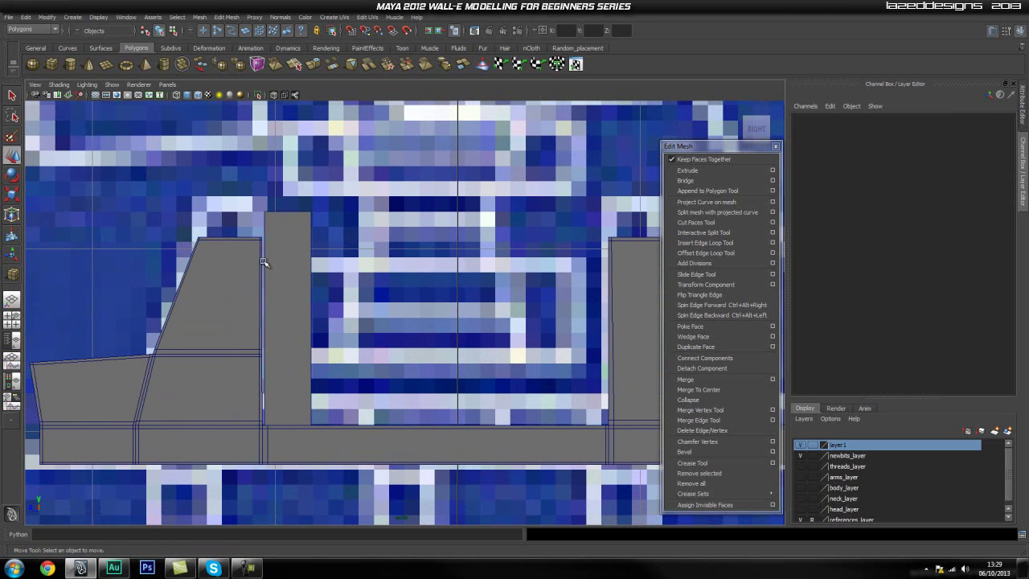
Step: Insert two horizontal edge loops in the bracket block, one near its top and one near its bottom
{"action": "scroll", "coordinate": [361, 287], "scroll_direction": "down", "scroll_amount": 5}
{"action": "middle_click_drag", "start_coordinate": [494, 320], "coordinate": [503, 342], "text": "alt"}
{"action": "scroll", "coordinate": [503, 342], "scroll_direction": "up", "scroll_amount": 4}
{"action": "middle_click_drag", "start_coordinate": [416, 353], "coordinate": [421, 328], "text": "alt"}
{"action": "scroll", "coordinate": [399, 307], "scroll_direction": "up", "scroll_amount": 2}
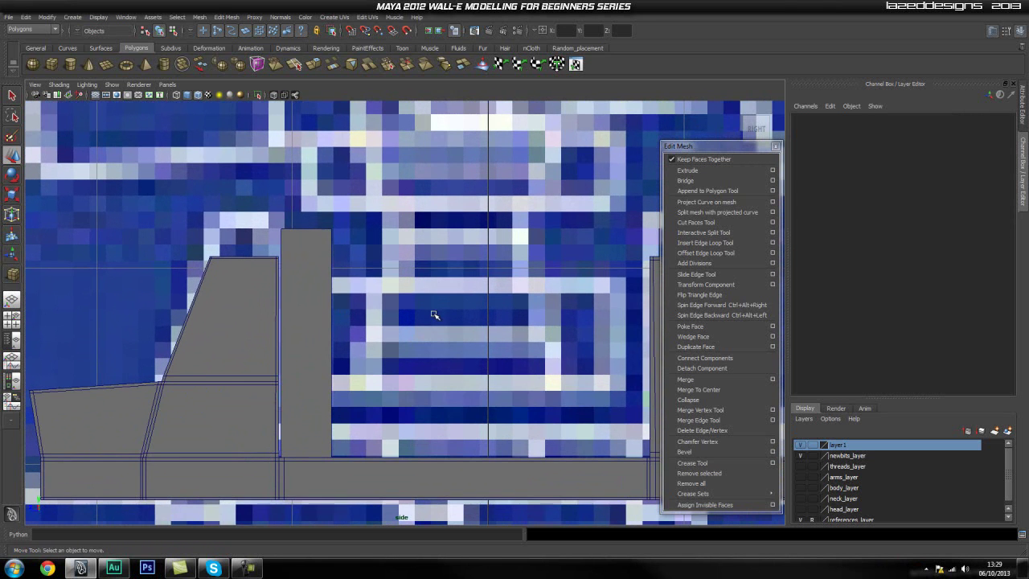
{"action": "left_click", "coordinate": [708, 242]}
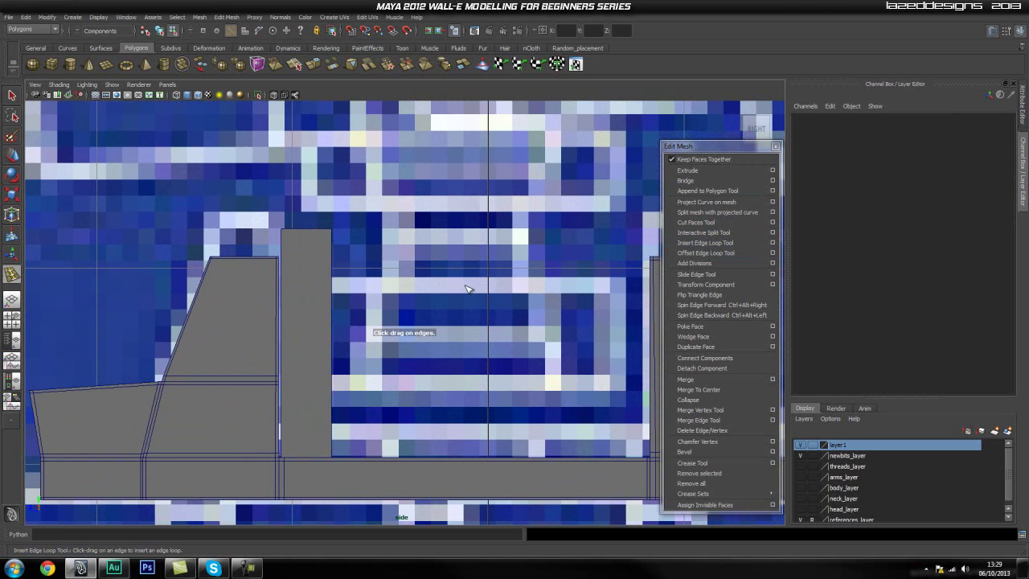
{"action": "left_click", "coordinate": [333, 281]}
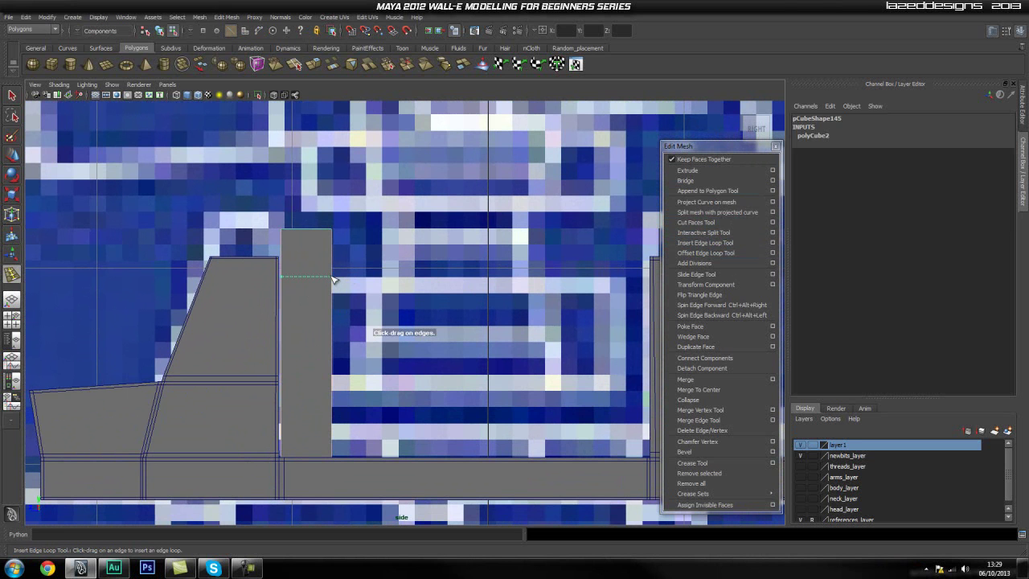
{"action": "left_click", "coordinate": [331, 276]}
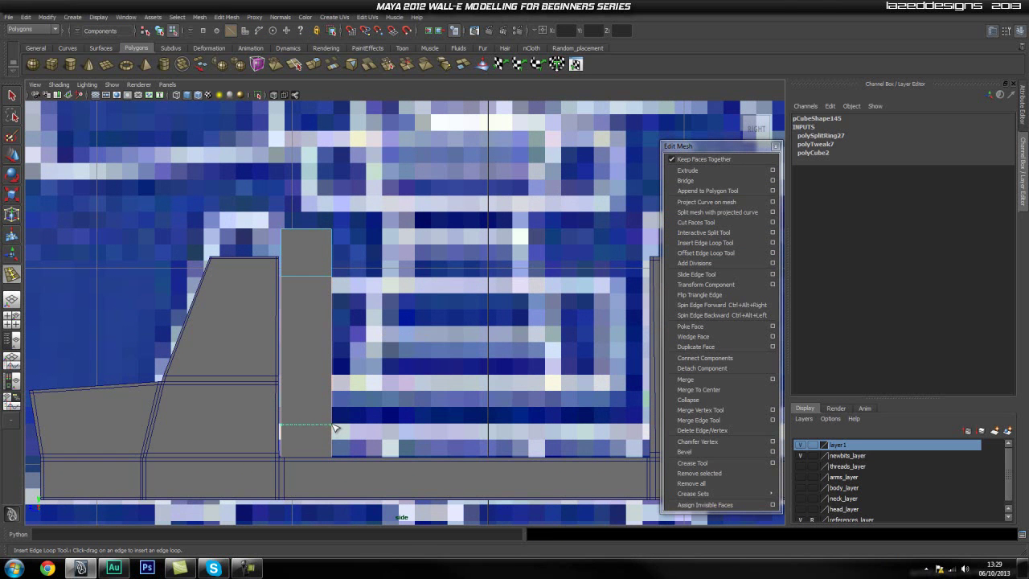
{"action": "left_click", "coordinate": [333, 424]}
{"action": "scroll", "coordinate": [385, 418], "scroll_direction": "down", "scroll_amount": 5}
{"action": "scroll", "coordinate": [286, 406], "scroll_direction": "up", "scroll_amount": 5}
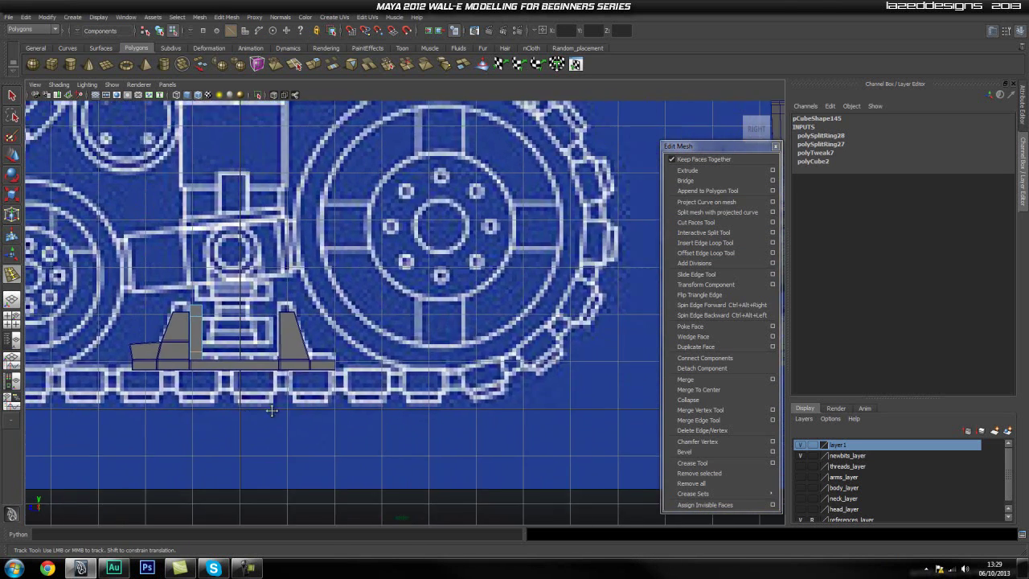
Step: Extrude the block's upper and lower inner faces and move them toward the support's centre to form two arms
{"action": "middle_click_drag", "start_coordinate": [174, 415], "coordinate": [435, 418], "text": "alt"}
{"action": "scroll", "coordinate": [434, 418], "scroll_direction": "up", "scroll_amount": 3}
{"action": "middle_click_drag", "start_coordinate": [150, 428], "coordinate": [284, 399], "text": "alt"}
{"action": "right_click_drag", "start_coordinate": [284, 399], "coordinate": [457, 405], "text": "alt"}
{"action": "middle_click_drag", "start_coordinate": [458, 406], "coordinate": [432, 364], "text": "alt"}
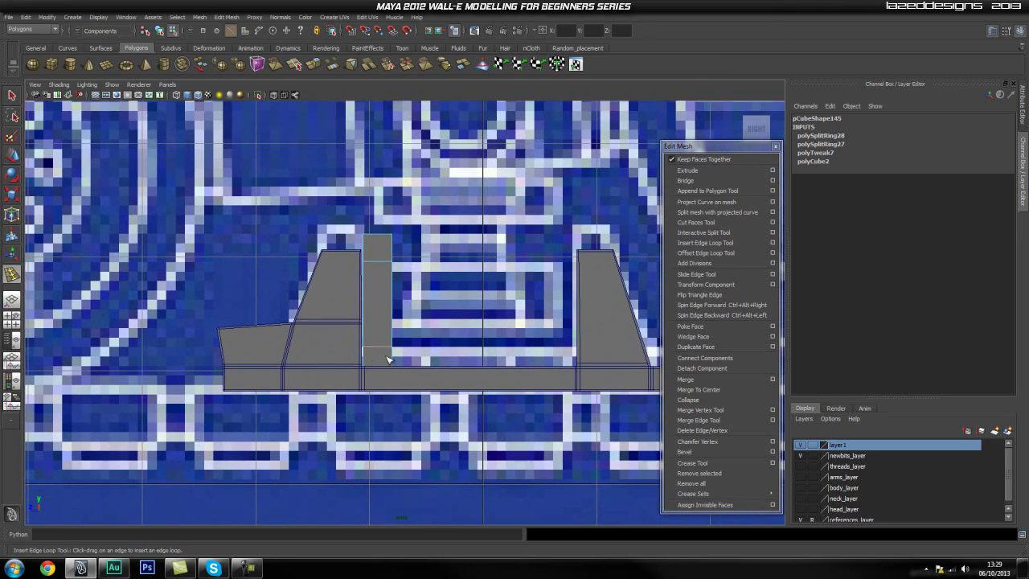
{"action": "key", "text": "w"}
{"action": "left_click", "coordinate": [378, 334]}
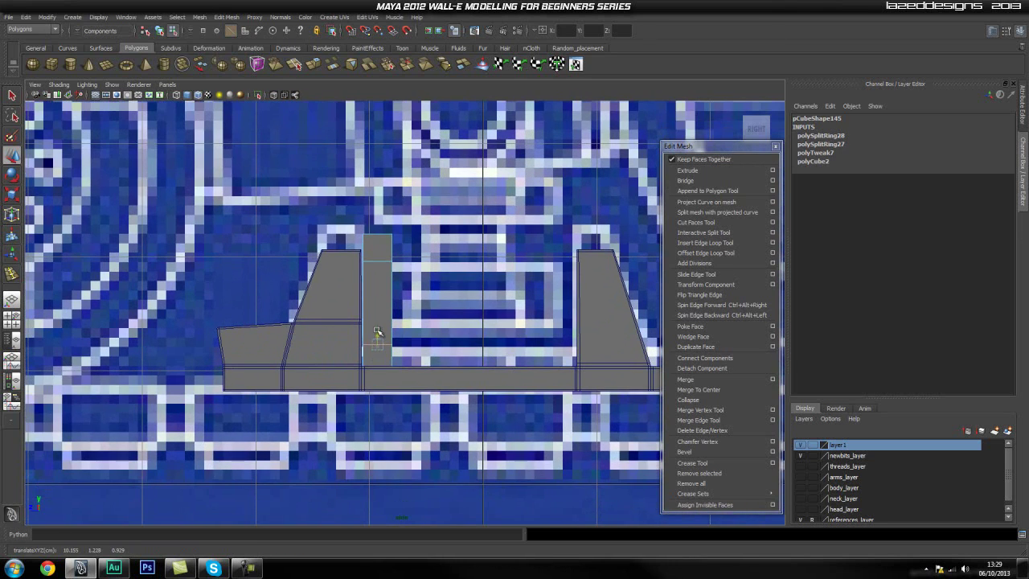
{"action": "key", "text": "space"}
{"action": "left_click_drag", "start_coordinate": [381, 332], "coordinate": [302, 323]}
{"action": "middle_click_drag", "start_coordinate": [302, 323], "coordinate": [311, 353], "text": "alt"}
{"action": "right_click_drag", "start_coordinate": [309, 354], "coordinate": [483, 380], "text": "alt"}
{"action": "middle_click_drag", "start_coordinate": [483, 380], "coordinate": [496, 308], "text": "alt"}
{"action": "right_click_drag", "start_coordinate": [366, 351], "coordinate": [359, 374]}
{"action": "left_click", "coordinate": [355, 294], "text": "shift"}
{"action": "key", "text": "space"}
{"action": "left_click_drag", "start_coordinate": [367, 311], "coordinate": [416, 310]}
{"action": "right_click_drag", "start_coordinate": [336, 348], "coordinate": [370, 348], "text": "alt"}
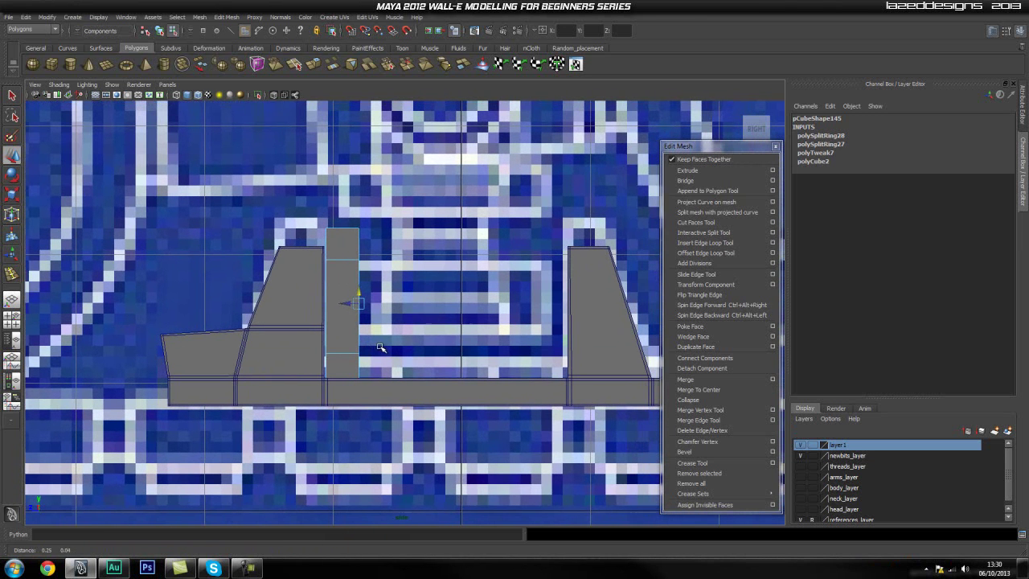
{"action": "left_click", "coordinate": [707, 170]}
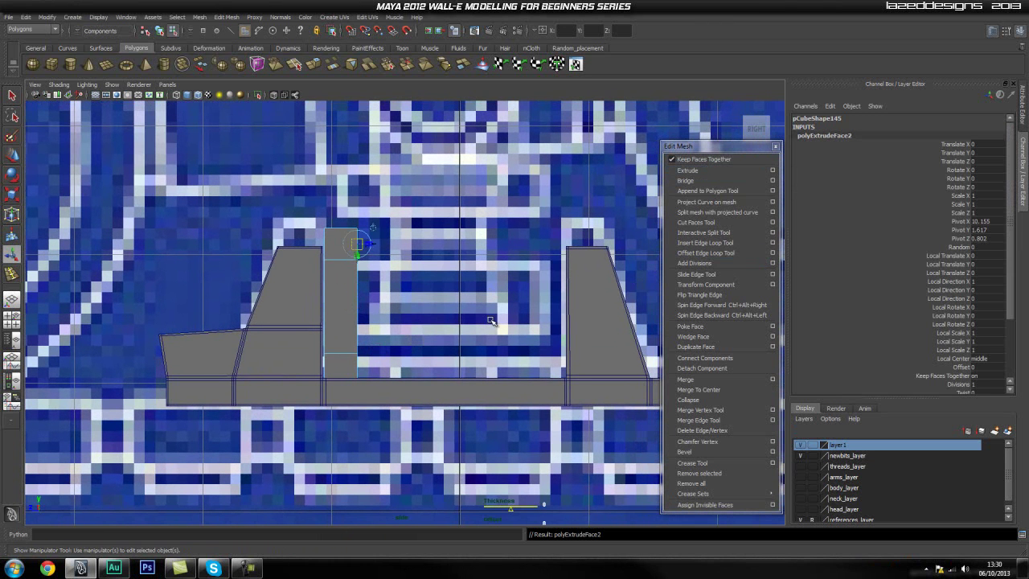
{"action": "left_click", "coordinate": [369, 245]}
{"action": "left_click_drag", "start_coordinate": [389, 245], "coordinate": [389, 245]}
{"action": "key", "text": "w"}
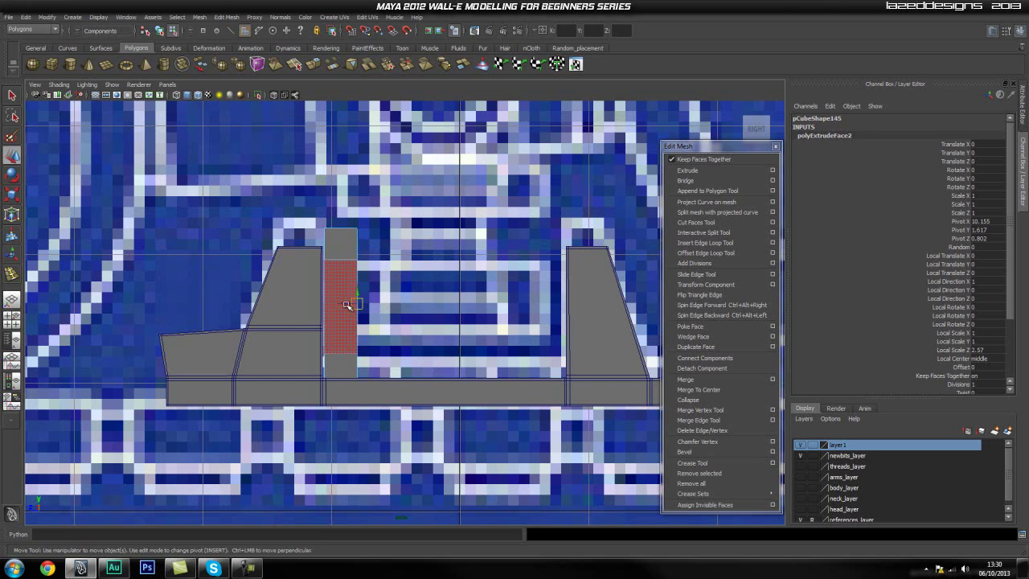
{"action": "left_click_drag", "start_coordinate": [349, 305], "coordinate": [359, 305]}
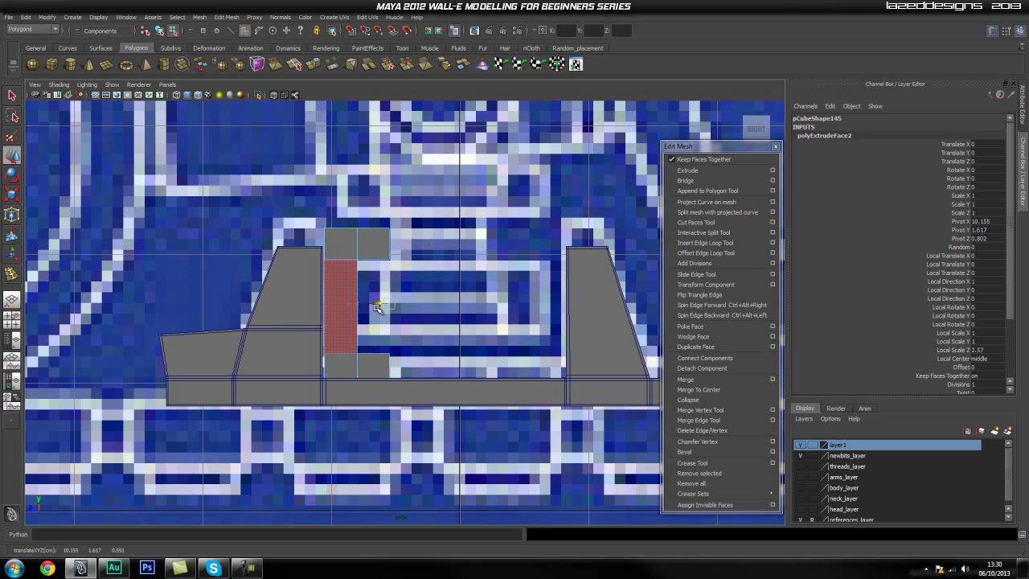
Step: Lengthen the lower arm slightly by moving its end vertices further toward the centre
{"action": "left_click", "coordinate": [381, 245]}
{"action": "right_click_drag", "start_coordinate": [379, 364], "coordinate": [333, 360]}
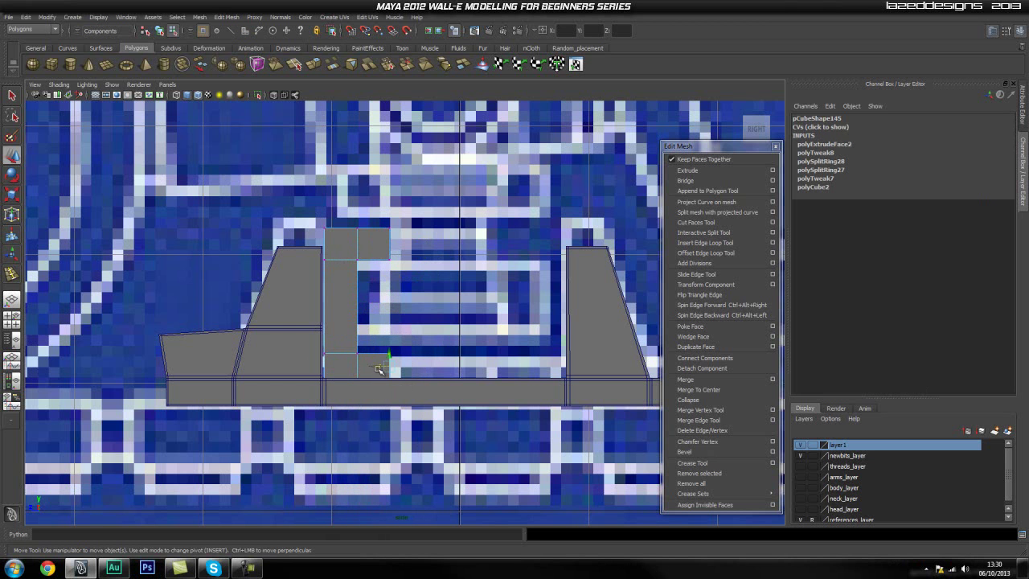
{"action": "left_click_drag", "start_coordinate": [376, 365], "coordinate": [383, 365]}
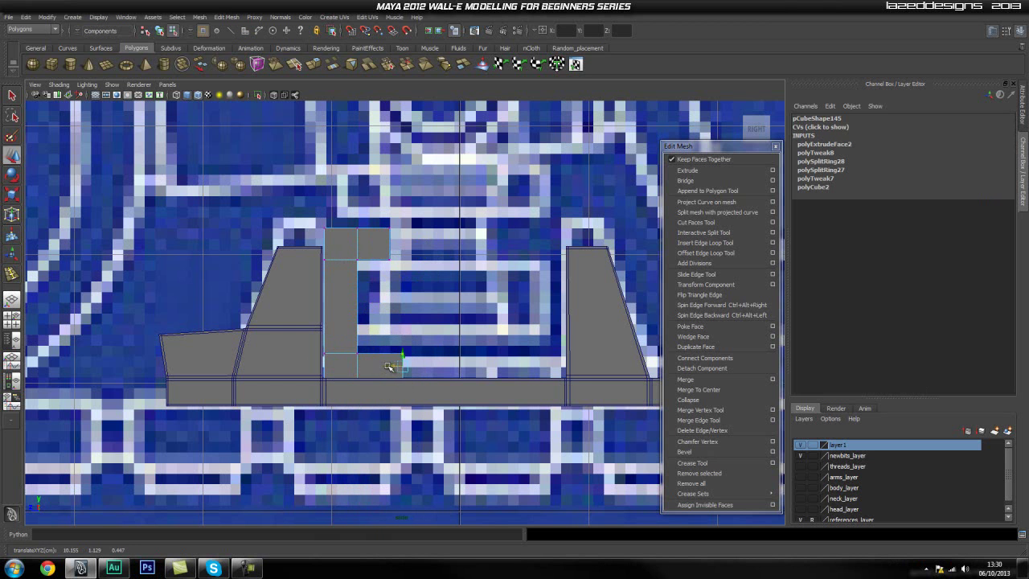
{"action": "scroll", "coordinate": [490, 362], "scroll_direction": "down", "scroll_amount": 6}
{"action": "middle_click_drag", "start_coordinate": [575, 350], "coordinate": [531, 343], "text": "alt"}
{"action": "scroll", "coordinate": [481, 342], "scroll_direction": "up", "scroll_amount": 5}
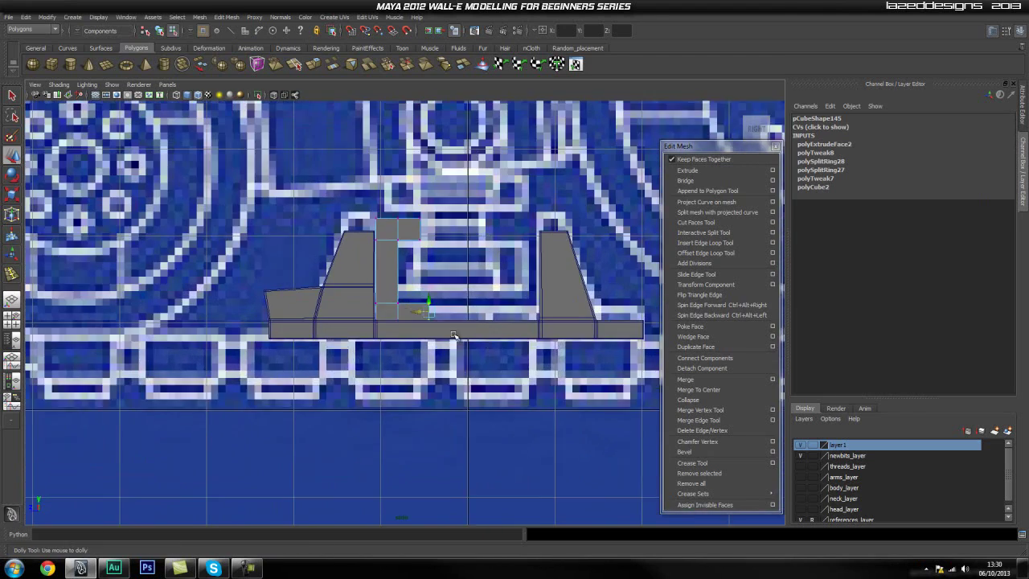
{"action": "middle_click_drag", "start_coordinate": [435, 311], "coordinate": [432, 362], "text": "alt"}
{"action": "left_click", "coordinate": [442, 309]}
Step: Examine the finished model's bracket in the side view, especially its rounded upper corner and arm shapes
{"action": "scroll", "coordinate": [566, 320], "scroll_direction": "down", "scroll_amount": 5}
{"action": "middle_click_drag", "start_coordinate": [559, 335], "coordinate": [95, 349], "text": "alt"}
{"action": "right_click_drag", "start_coordinate": [402, 330], "coordinate": [517, 342], "text": "alt"}
{"action": "middle_click_drag", "start_coordinate": [517, 342], "coordinate": [441, 332], "text": "alt"}
{"action": "right_click_drag", "start_coordinate": [441, 336], "coordinate": [721, 357], "text": "alt"}
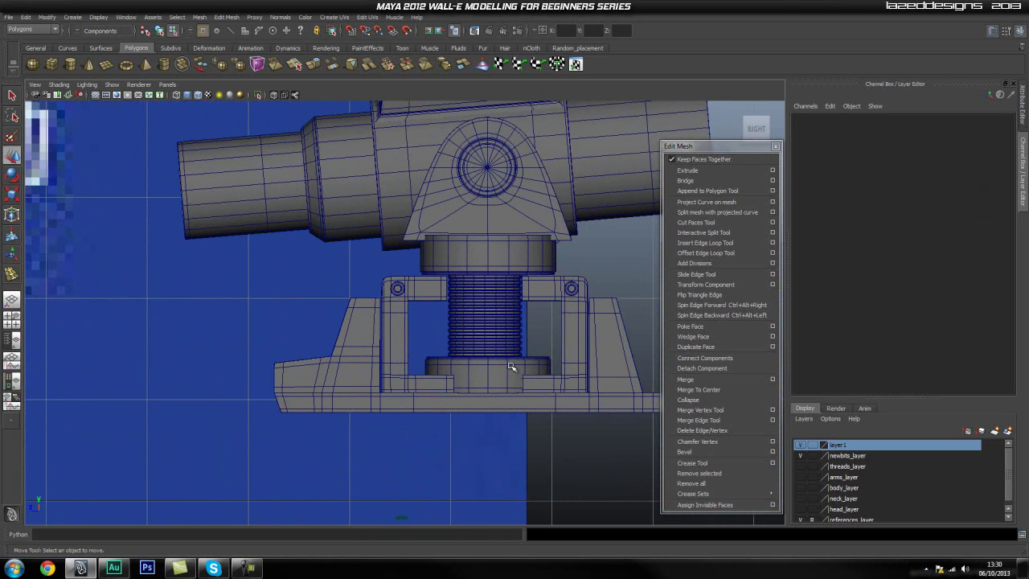
{"action": "left_click", "coordinate": [395, 325]}
{"action": "scroll", "coordinate": [398, 324], "scroll_direction": "up", "scroll_amount": 5}
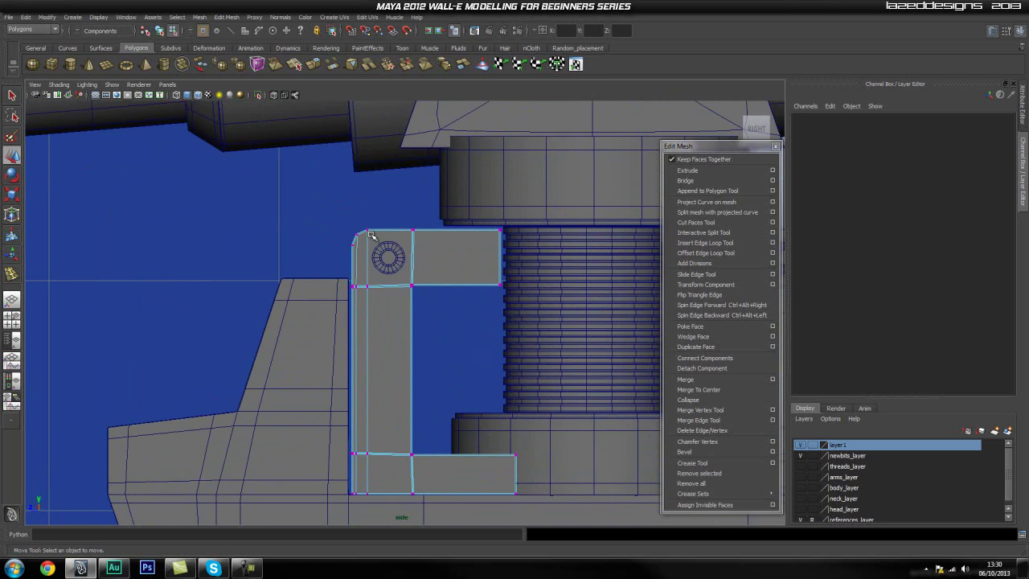
{"action": "right_click_drag", "start_coordinate": [386, 236], "coordinate": [250, 324], "text": "alt"}
{"action": "middle_click_drag", "start_coordinate": [250, 324], "coordinate": [365, 334], "text": "alt"}
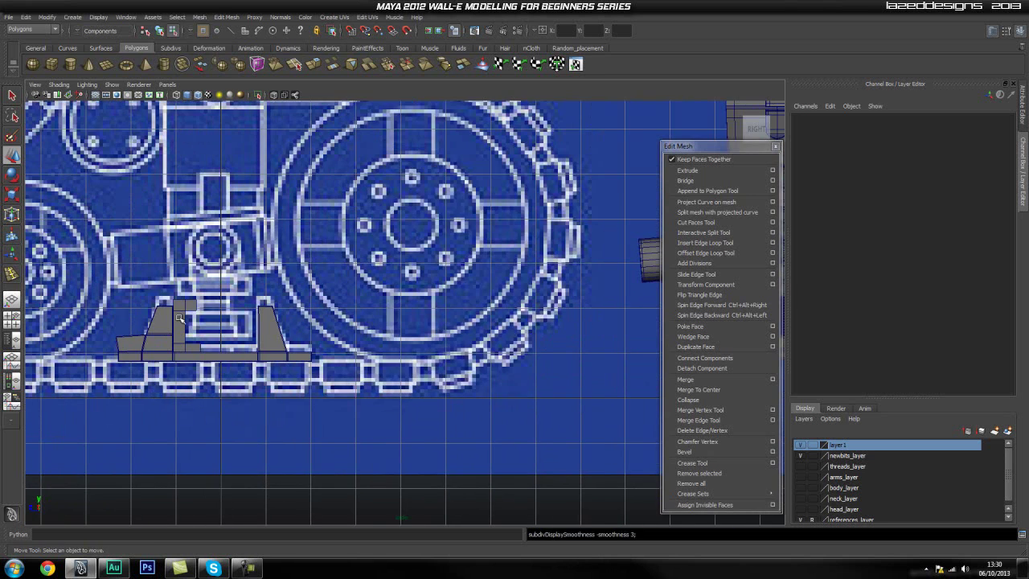
Step: Isolate the new bracket object in the perspective view
{"action": "middle_click_drag", "start_coordinate": [223, 321], "coordinate": [299, 312], "text": "alt"}
{"action": "right_click_drag", "start_coordinate": [300, 312], "coordinate": [401, 305], "text": "alt"}
{"action": "middle_click_drag", "start_coordinate": [401, 305], "coordinate": [420, 322], "text": "alt"}
{"action": "key", "text": "space"}
{"action": "left_click_drag", "start_coordinate": [420, 322], "coordinate": [480, 324]}
{"action": "right_click_drag", "start_coordinate": [406, 328], "coordinate": [459, 335], "text": "alt"}
{"action": "middle_click_drag", "start_coordinate": [459, 336], "coordinate": [421, 356], "text": "alt"}
{"action": "left_click", "coordinate": [404, 345]}
{"action": "left_click", "coordinate": [269, 97]}
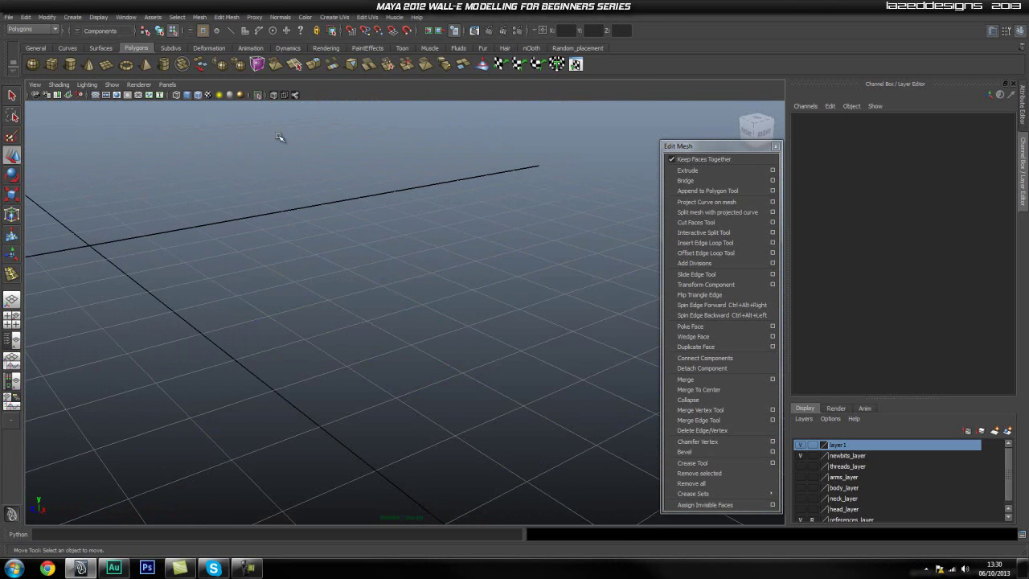
{"action": "left_click", "coordinate": [262, 97]}
{"action": "right_click_drag", "start_coordinate": [378, 301], "coordinate": [410, 282]}
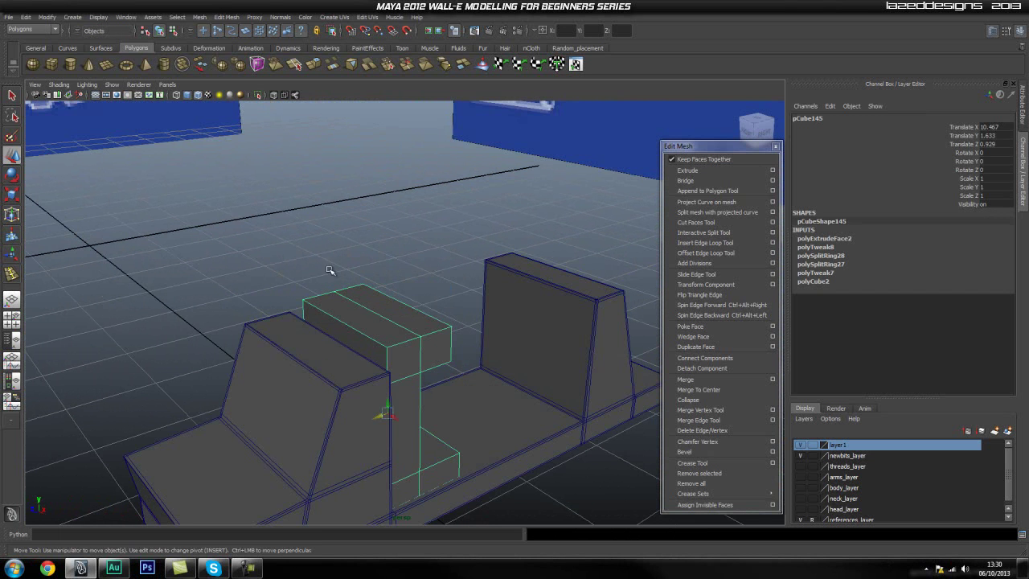
{"action": "left_click", "coordinate": [256, 97]}
Step: Bevel the top outer edge of the bracket, on the side facing the upright
{"action": "left_click_drag", "start_coordinate": [293, 322], "coordinate": [333, 342], "text": "alt"}
{"action": "right_click_drag", "start_coordinate": [333, 344], "coordinate": [336, 319]}
{"action": "left_click", "coordinate": [350, 348]}
{"action": "left_click_drag", "start_coordinate": [402, 278], "coordinate": [539, 238], "text": "alt"}
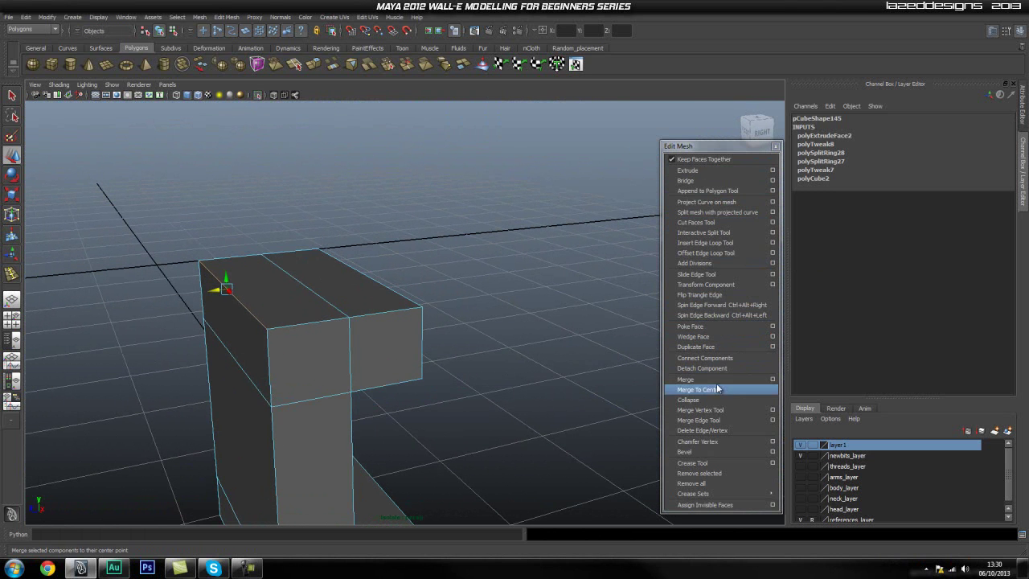
{"action": "left_click", "coordinate": [699, 452]}
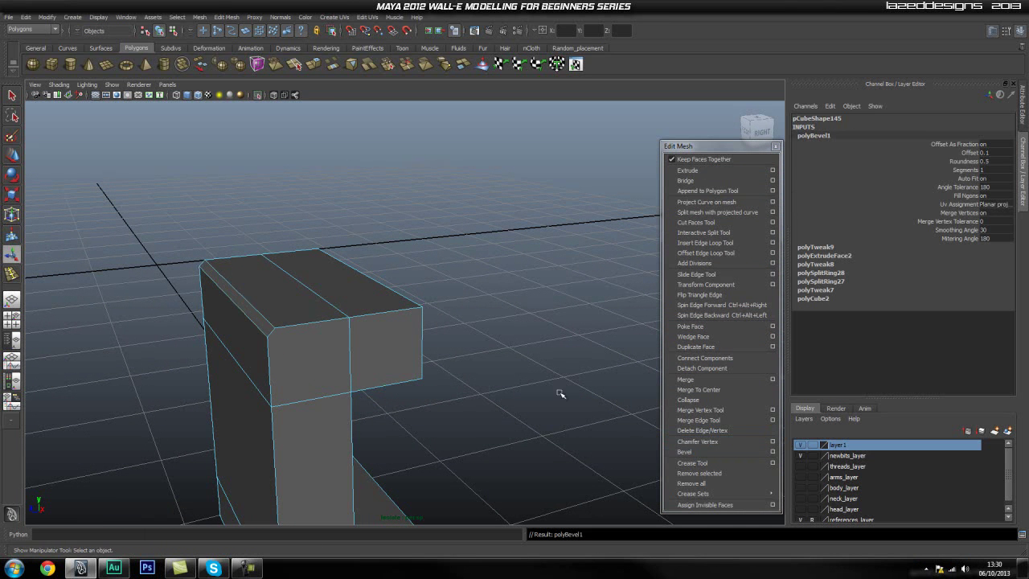
Step: Round the corner by setting the bevel's offset to 0.5 and its segments to 3
{"action": "left_click", "coordinate": [969, 152]}
{"action": "middle_click_drag", "start_coordinate": [512, 191], "coordinate": [550, 208]}
{"action": "left_click", "coordinate": [970, 170]}
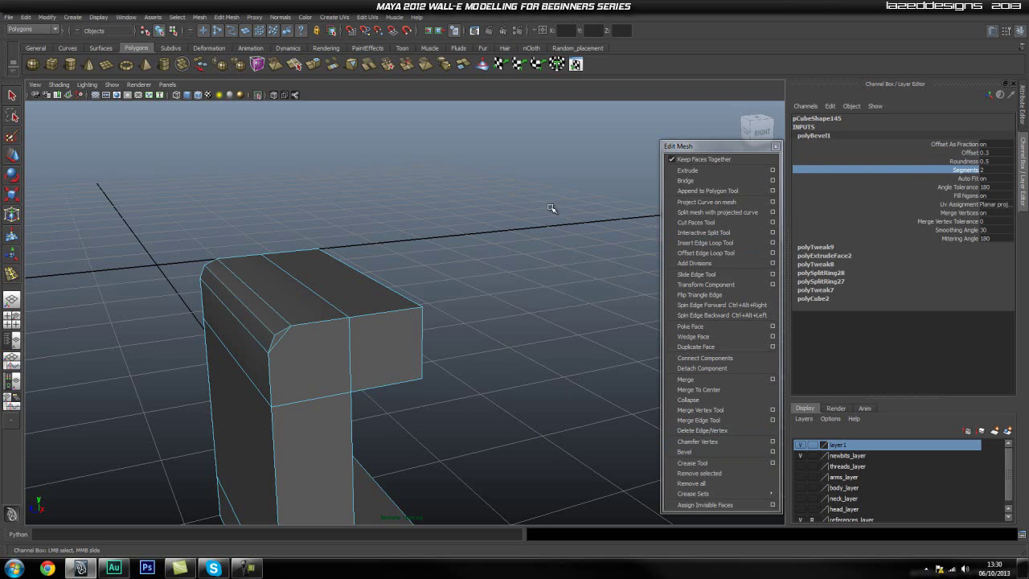
{"action": "left_click", "coordinate": [967, 154]}
{"action": "middle_click_drag", "start_coordinate": [458, 180], "coordinate": [459, 180]}
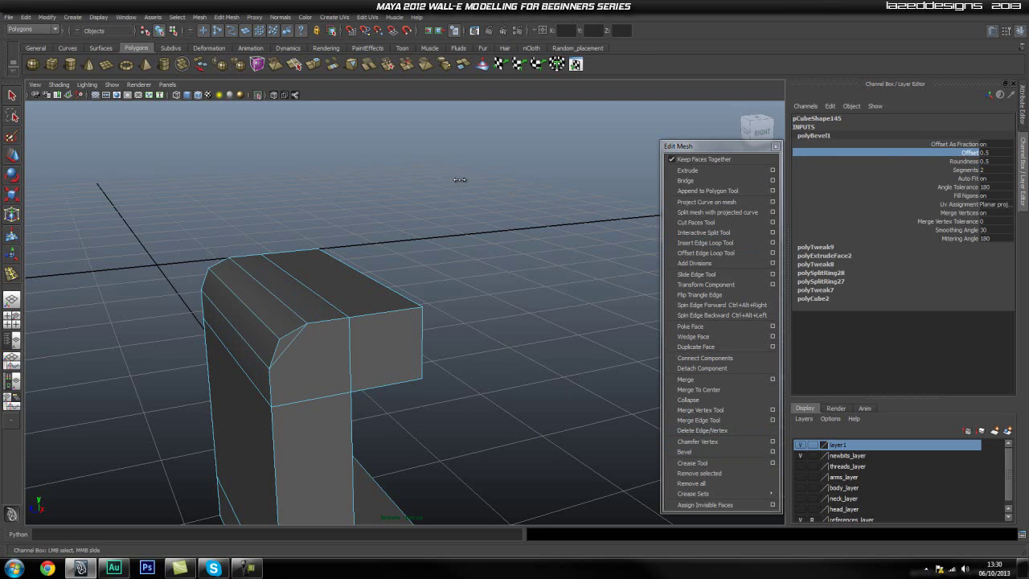
{"action": "left_click", "coordinate": [958, 171]}
{"action": "middle_click_drag", "start_coordinate": [546, 176], "coordinate": [550, 176]}
{"action": "scroll", "coordinate": [543, 187], "scroll_direction": "down", "scroll_amount": 4}
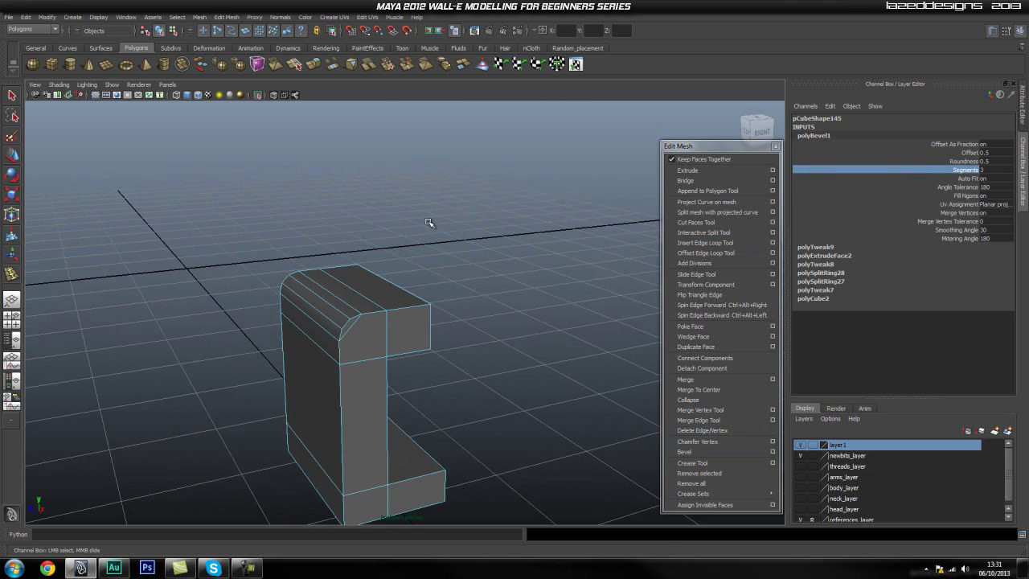
Step: Delete the stray diagonal edges at both ends of the bevelled corner
{"action": "scroll", "coordinate": [466, 225], "scroll_direction": "up", "scroll_amount": 7}
{"action": "middle_click_drag", "start_coordinate": [461, 218], "coordinate": [508, 201], "text": "alt"}
{"action": "key", "text": "q"}
{"action": "right_click_drag", "start_coordinate": [311, 349], "coordinate": [310, 321]}
{"action": "left_click", "coordinate": [293, 331]}
{"action": "left_click_drag", "start_coordinate": [291, 333], "coordinate": [553, 247], "text": "alt"}
{"action": "scroll", "coordinate": [442, 232], "scroll_direction": "up", "scroll_amount": 3}
{"action": "right_click_drag", "start_coordinate": [495, 246], "coordinate": [450, 259], "text": "shift"}
Step: Cut a split from the bevel's innermost vertex down the side, under the base and back up the opposite side
{"action": "left_click_drag", "start_coordinate": [612, 241], "coordinate": [402, 319], "text": "alt"}
{"action": "left_click", "coordinate": [713, 233]}
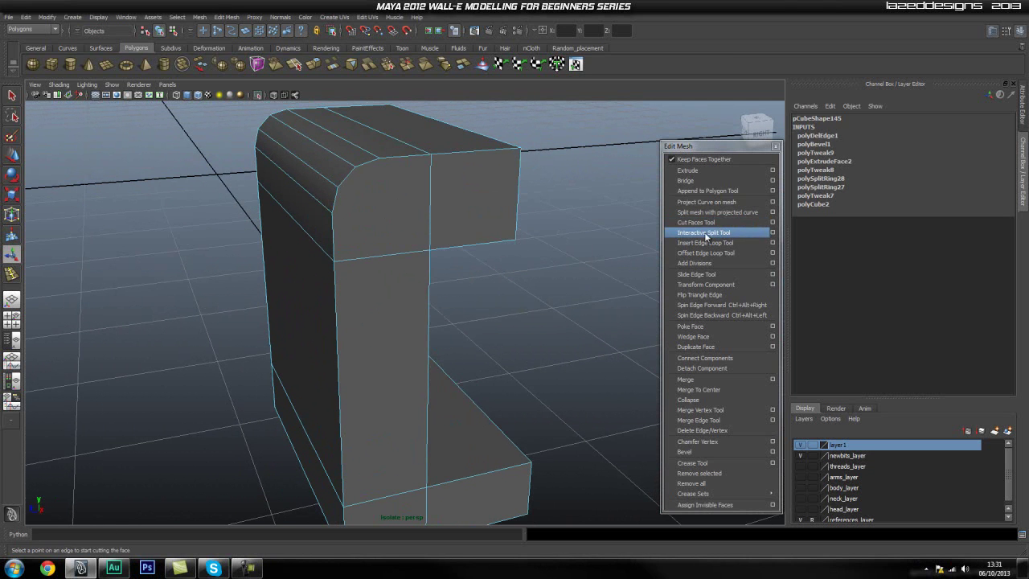
{"action": "left_click", "coordinate": [705, 233]}
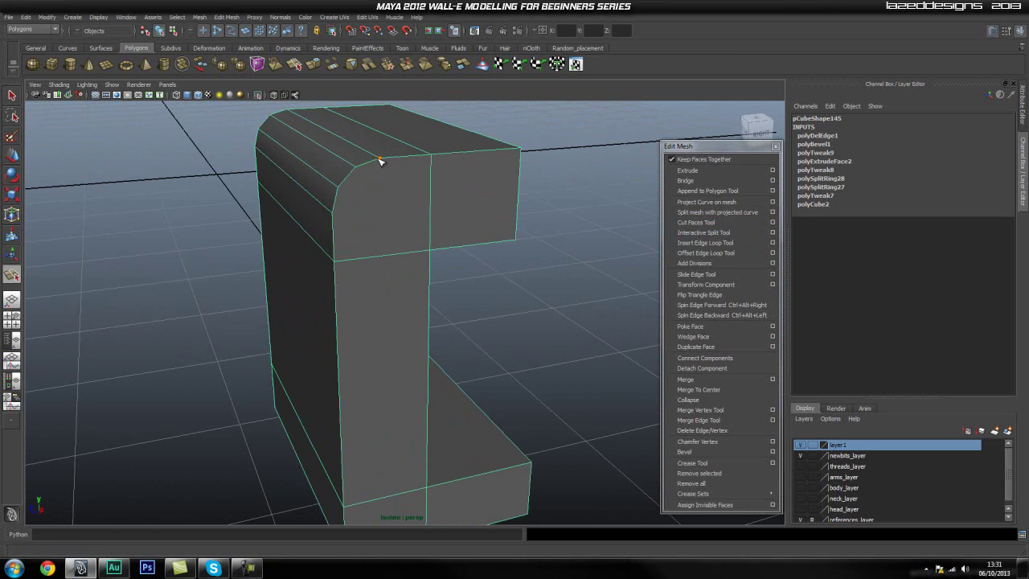
{"action": "left_click_drag", "start_coordinate": [395, 314], "coordinate": [438, 183], "text": "alt"}
{"action": "left_click_drag", "start_coordinate": [328, 249], "coordinate": [467, 260], "text": "alt"}
{"action": "left_click_drag", "start_coordinate": [371, 253], "coordinate": [359, 273], "text": "alt"}
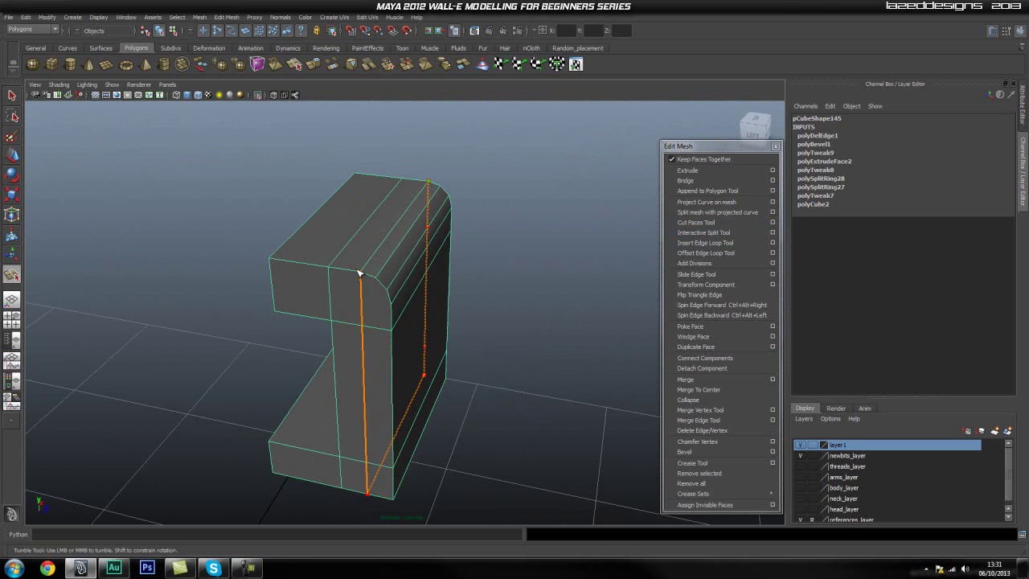
{"action": "key", "text": "Return"}
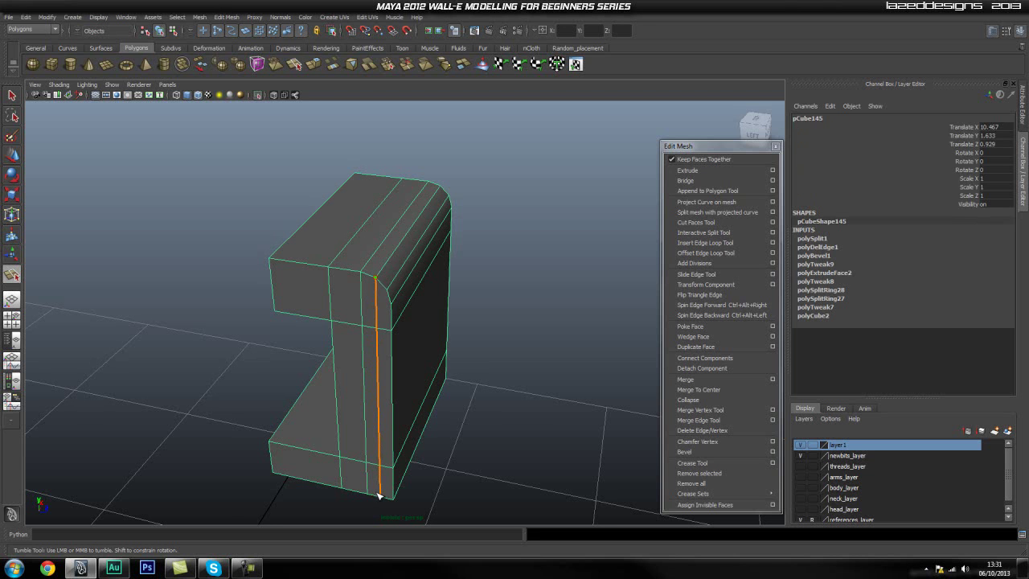
Step: Cut a second split around the bracket from the next bevel vertex to its counterpart on the opposite side
{"action": "left_click_drag", "start_coordinate": [385, 496], "coordinate": [441, 455], "text": "alt"}
{"action": "middle_click_drag", "start_coordinate": [441, 455], "coordinate": [337, 381], "text": "alt"}
{"action": "left_click_drag", "start_coordinate": [386, 354], "coordinate": [406, 427], "text": "alt"}
{"action": "right_click_drag", "start_coordinate": [406, 428], "coordinate": [371, 388], "text": "alt"}
{"action": "key", "text": "Return"}
Step: Cut a third split from the remaining middle bevel vertex around the underside to the opposite side, and leave the split tool
{"action": "left_click_drag", "start_coordinate": [374, 383], "coordinate": [352, 351], "text": "alt"}
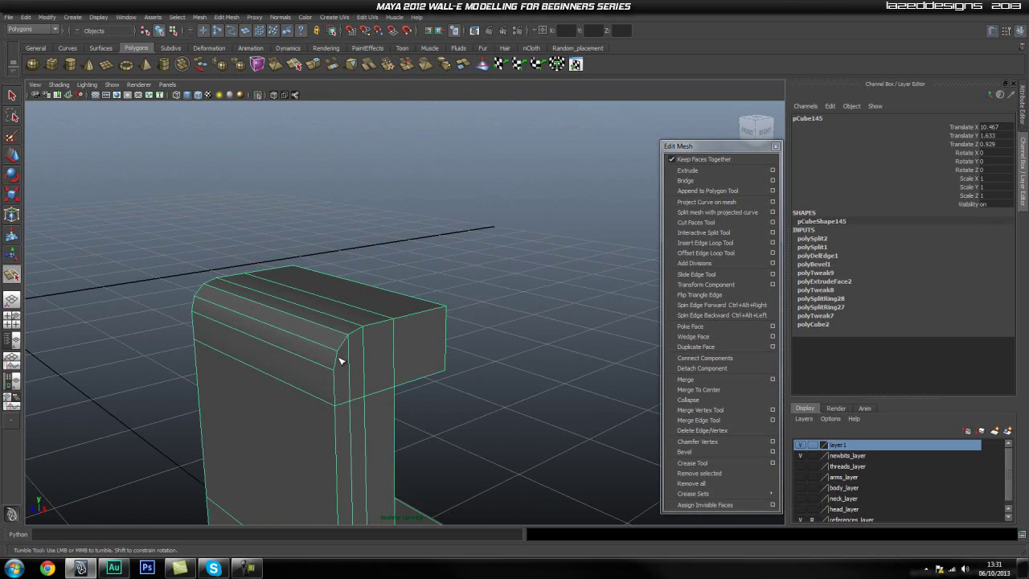
{"action": "middle_click_drag", "start_coordinate": [346, 353], "coordinate": [349, 251], "text": "alt"}
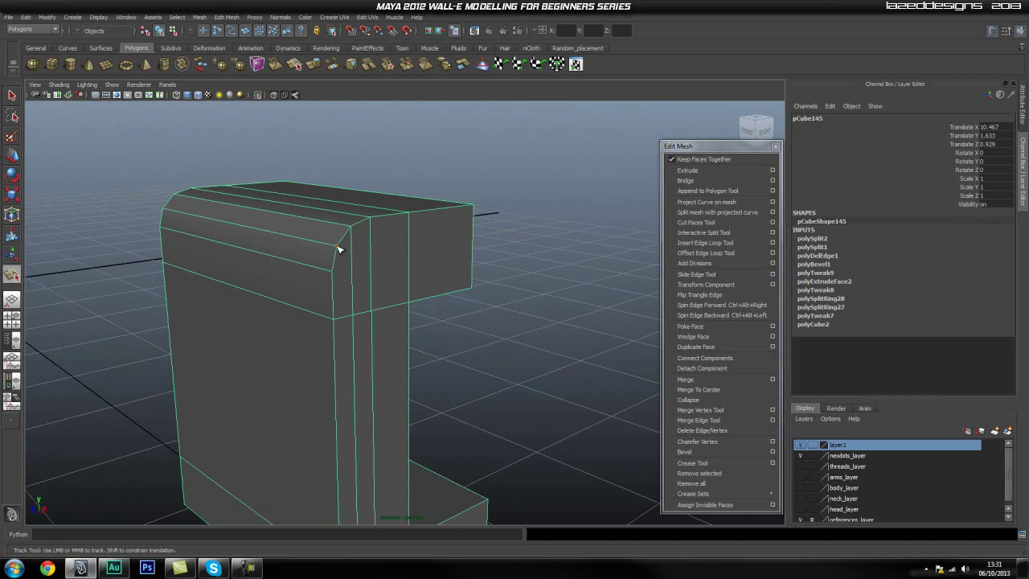
{"action": "middle_click_drag", "start_coordinate": [364, 402], "coordinate": [330, 128], "text": "alt"}
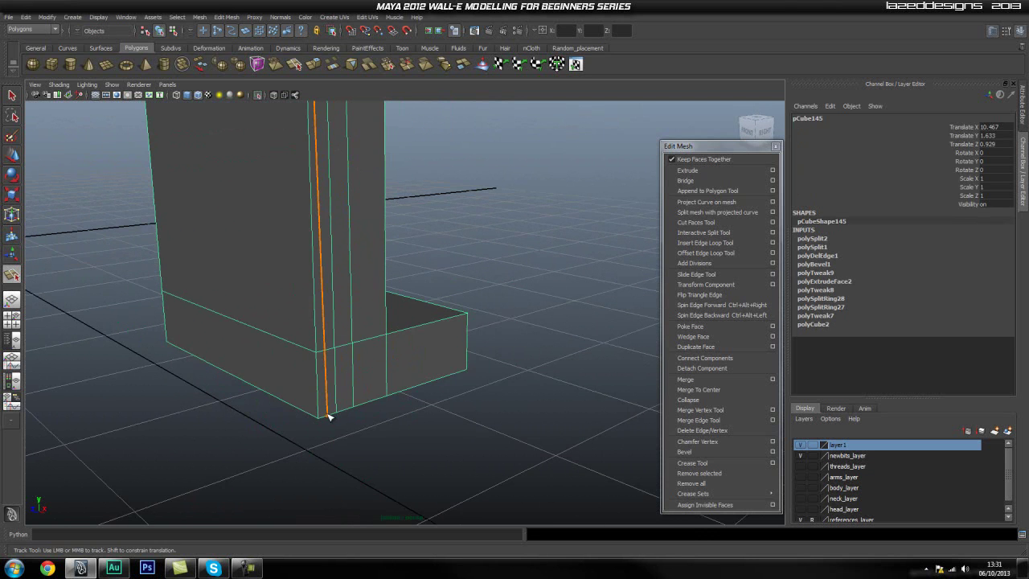
{"action": "left_click_drag", "start_coordinate": [316, 440], "coordinate": [388, 381], "text": "alt"}
{"action": "middle_click_drag", "start_coordinate": [133, 384], "coordinate": [567, 374], "text": "alt"}
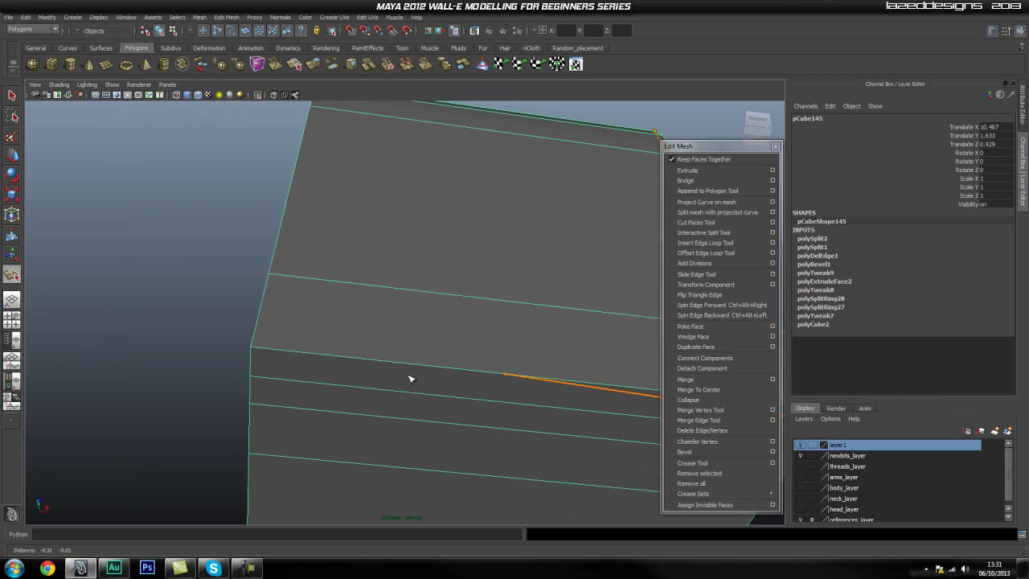
{"action": "left_click_drag", "start_coordinate": [254, 365], "coordinate": [491, 306], "text": "alt"}
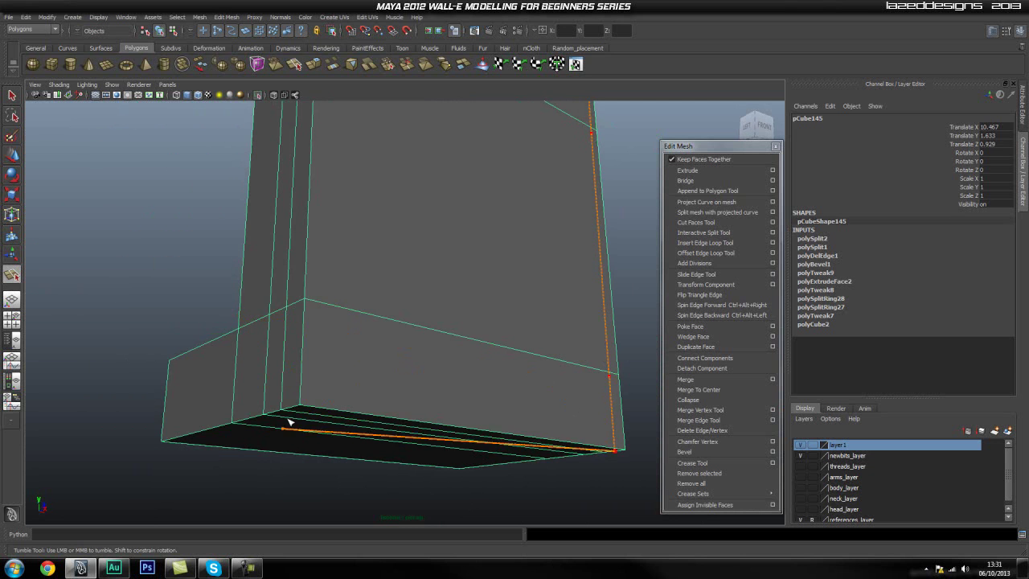
{"action": "left_click_drag", "start_coordinate": [335, 441], "coordinate": [413, 408], "text": "alt"}
{"action": "right_click_drag", "start_coordinate": [413, 408], "coordinate": [371, 248], "text": "alt"}
{"action": "middle_click_drag", "start_coordinate": [371, 249], "coordinate": [387, 312], "text": "alt"}
{"action": "key", "text": "Return"}
{"action": "scroll", "coordinate": [420, 351], "scroll_direction": "up", "scroll_amount": 5}
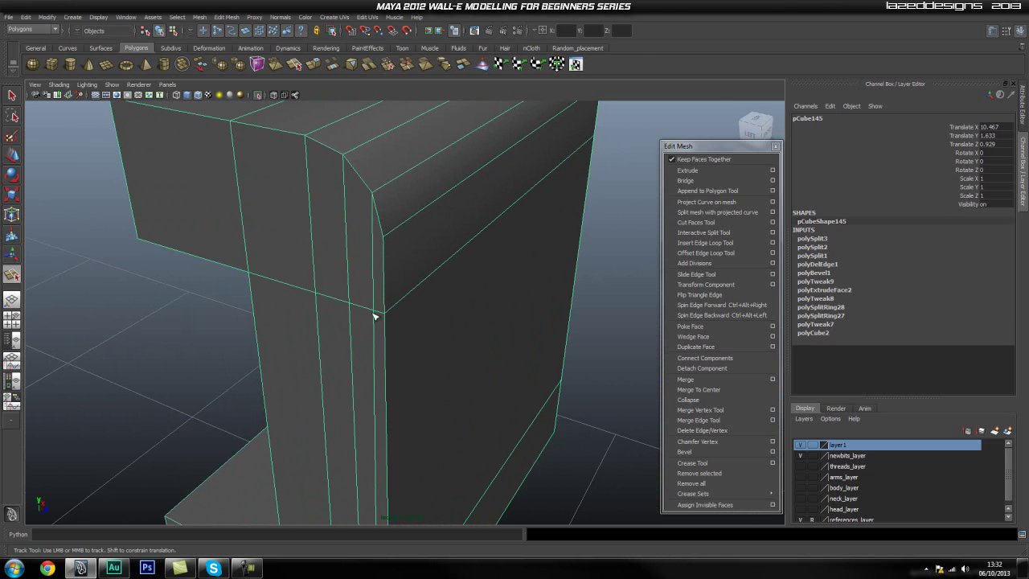
{"action": "scroll", "coordinate": [489, 278], "scroll_direction": "down", "scroll_amount": 1}
{"action": "key", "text": "q"}
{"action": "right_click_drag", "start_coordinate": [447, 288], "coordinate": [498, 276]}
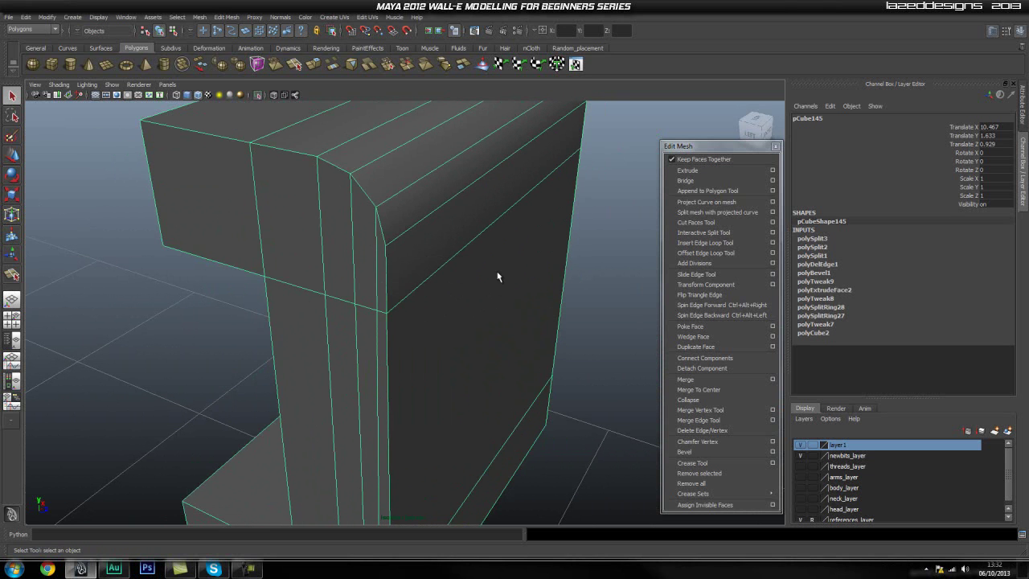
Step: Preview the bracket smoothed, return it to the unsmoothed display, and examine the rounded corner from the side
{"action": "key", "text": "3"}
{"action": "key", "text": "1"}
{"action": "mouse_move", "coordinate": [551, 316]}
{"action": "left_mouse_down", "text": "alt"}
{"action": "mouse_move", "coordinate": [531, 338]}
{"action": "mouse_move", "coordinate": [571, 328]}
{"action": "mouse_move", "coordinate": [525, 310]}
{"action": "mouse_move", "coordinate": [551, 302]}
{"action": "left_mouse_up", "text": "alt"}
{"action": "left_click_drag", "start_coordinate": [486, 310], "coordinate": [359, 318], "text": "alt"}
{"action": "right_click_drag", "start_coordinate": [358, 317], "coordinate": [360, 358], "text": "alt"}
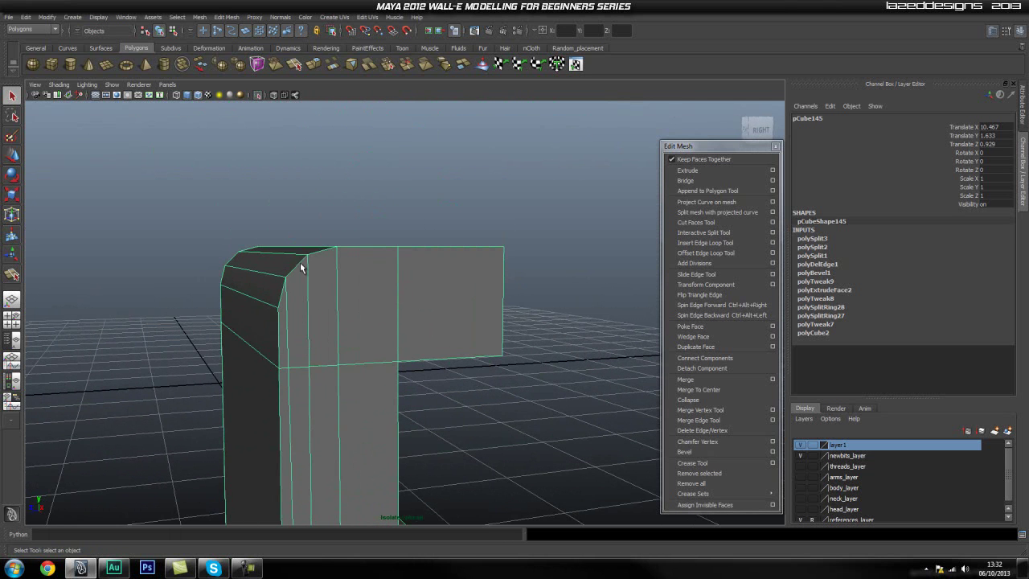
{"action": "right_click_drag", "start_coordinate": [290, 338], "coordinate": [293, 358]}
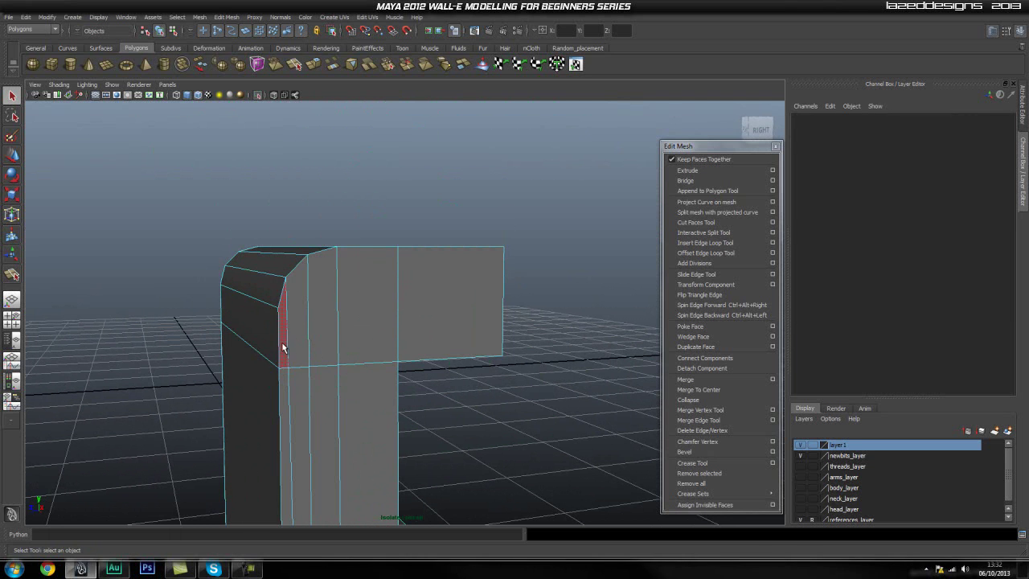
{"action": "left_click", "coordinate": [282, 345]}
{"action": "left_click", "coordinate": [304, 332], "text": "shift"}
{"action": "left_click", "coordinate": [324, 325], "text": "shift"}
{"action": "left_click", "coordinate": [362, 314], "text": "shift"}
{"action": "left_click_drag", "start_coordinate": [392, 306], "coordinate": [367, 315], "text": "alt"}
{"action": "right_click_drag", "start_coordinate": [368, 314], "coordinate": [413, 328], "text": "alt"}
{"action": "middle_click_drag", "start_coordinate": [359, 295], "coordinate": [378, 270], "text": "alt"}
{"action": "left_click", "coordinate": [375, 276], "text": "shift"}
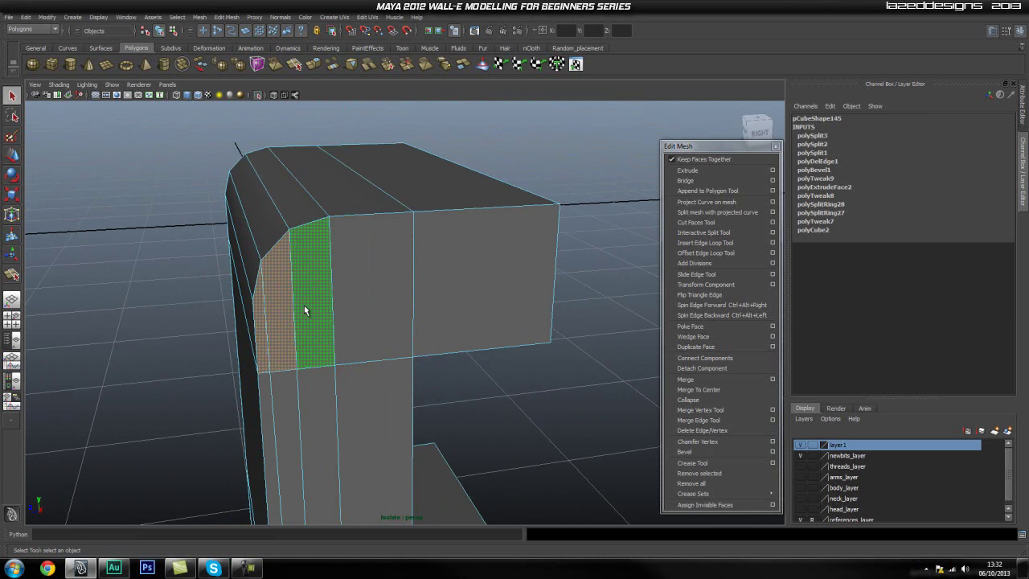
{"action": "left_click_drag", "start_coordinate": [174, 310], "coordinate": [389, 371], "text": "alt"}
{"action": "left_click", "coordinate": [390, 367], "text": "shift"}
{"action": "left_click", "coordinate": [427, 368], "text": "shift"}
{"action": "left_click", "coordinate": [449, 372], "text": "shift"}
{"action": "left_click_drag", "start_coordinate": [451, 370], "coordinate": [521, 342], "text": "alt"}
{"action": "left_click", "coordinate": [521, 340]}
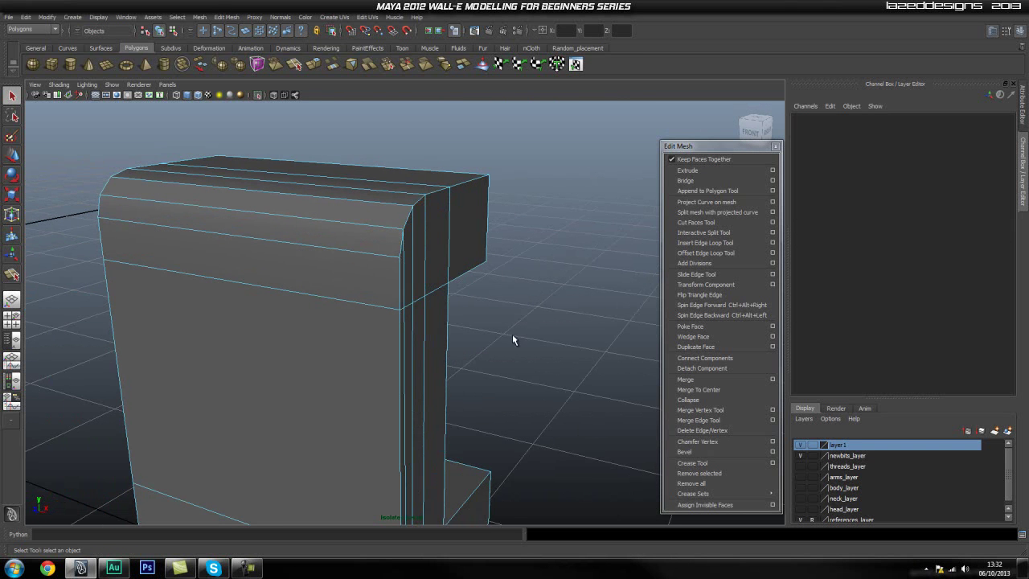
Step: Insert an edge loop down the middle of the bracket's width and leave the loop tool
{"action": "left_click_drag", "start_coordinate": [418, 275], "coordinate": [340, 305], "text": "alt"}
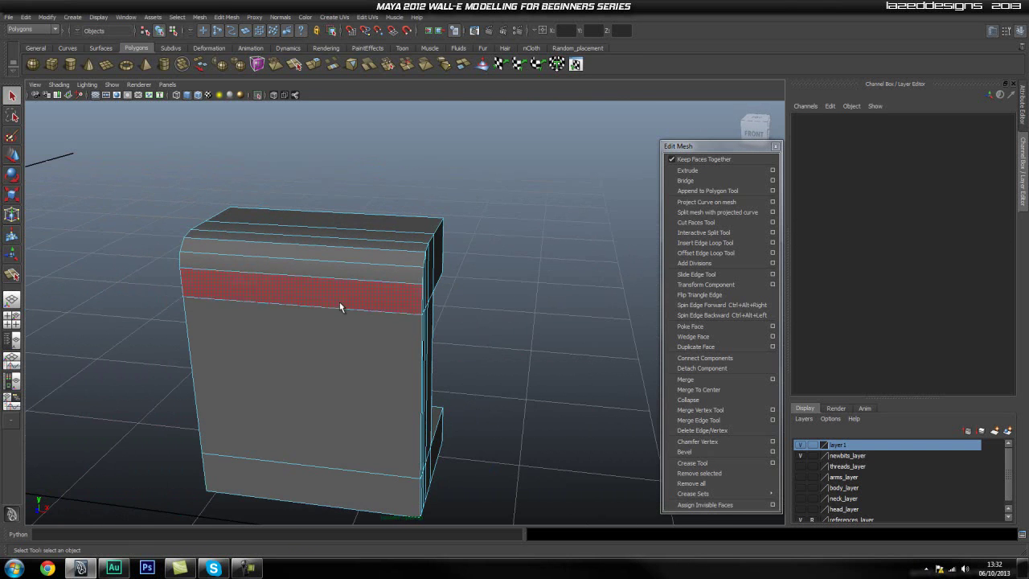
{"action": "left_click", "coordinate": [691, 242]}
{"action": "left_click_drag", "start_coordinate": [294, 268], "coordinate": [306, 262]}
{"action": "left_click_drag", "start_coordinate": [429, 260], "coordinate": [324, 275], "text": "alt"}
{"action": "key", "text": "ctrl+z"}
{"action": "left_click", "coordinate": [719, 243]}
{"action": "key", "text": "q"}
Step: Delete the faces on one side of the centre loop so that only half of the bracket remains
{"action": "right_click_drag", "start_coordinate": [289, 297], "coordinate": [291, 325]}
{"action": "scroll", "coordinate": [133, 326], "scroll_direction": "down", "scroll_amount": 3}
{"action": "left_click_drag", "start_coordinate": [204, 303], "coordinate": [328, 493]}
{"action": "left_click_drag", "start_coordinate": [326, 490], "coordinate": [203, 413], "text": "alt"}
{"action": "left_click", "coordinate": [342, 374]}
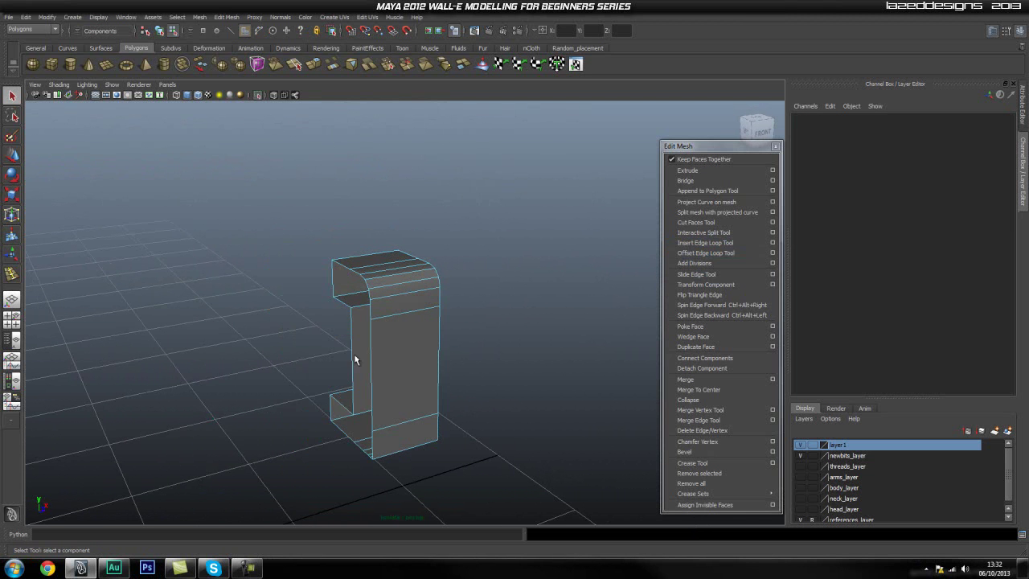
{"action": "right_click_drag", "start_coordinate": [389, 335], "coordinate": [427, 318]}
Step: Extrude the side faces of the rounded upper corner with an offset of 0.005, and clear the selection
{"action": "left_click_drag", "start_coordinate": [534, 339], "coordinate": [372, 342], "text": "alt"}
{"action": "scroll", "coordinate": [372, 342], "scroll_direction": "up", "scroll_amount": 3}
{"action": "middle_click_drag", "start_coordinate": [396, 346], "coordinate": [397, 315], "text": "alt"}
{"action": "scroll", "coordinate": [390, 286], "scroll_direction": "up", "scroll_amount": 2}
{"action": "right_click_drag", "start_coordinate": [376, 222], "coordinate": [384, 257]}
{"action": "left_click", "coordinate": [373, 225]}
{"action": "left_click", "coordinate": [352, 213], "text": "shift"}
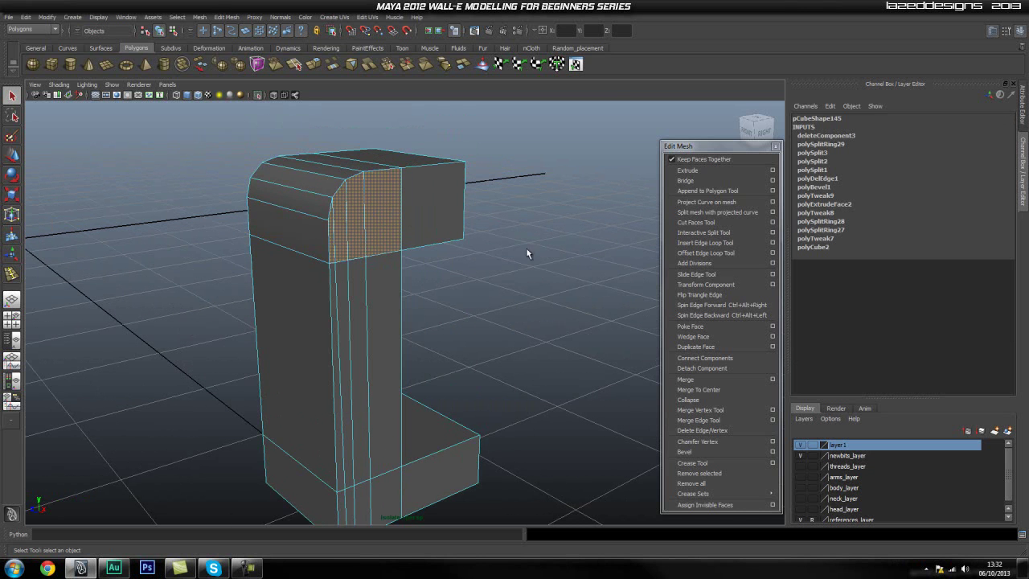
{"action": "left_click", "coordinate": [688, 170]}
{"action": "scroll", "coordinate": [538, 232], "scroll_direction": "up", "scroll_amount": 4}
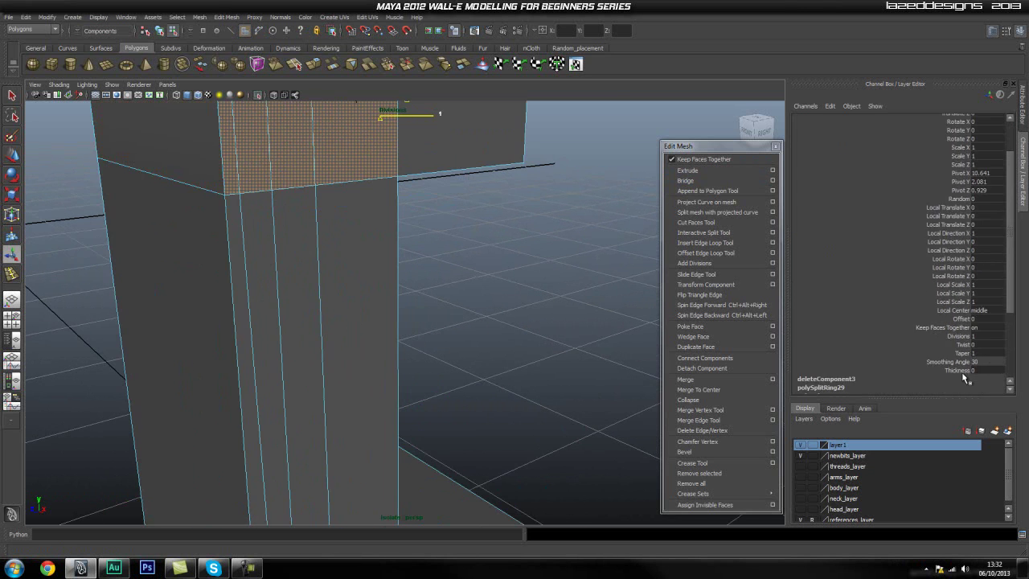
{"action": "middle_click_drag", "start_coordinate": [508, 170], "coordinate": [541, 283], "text": "alt"}
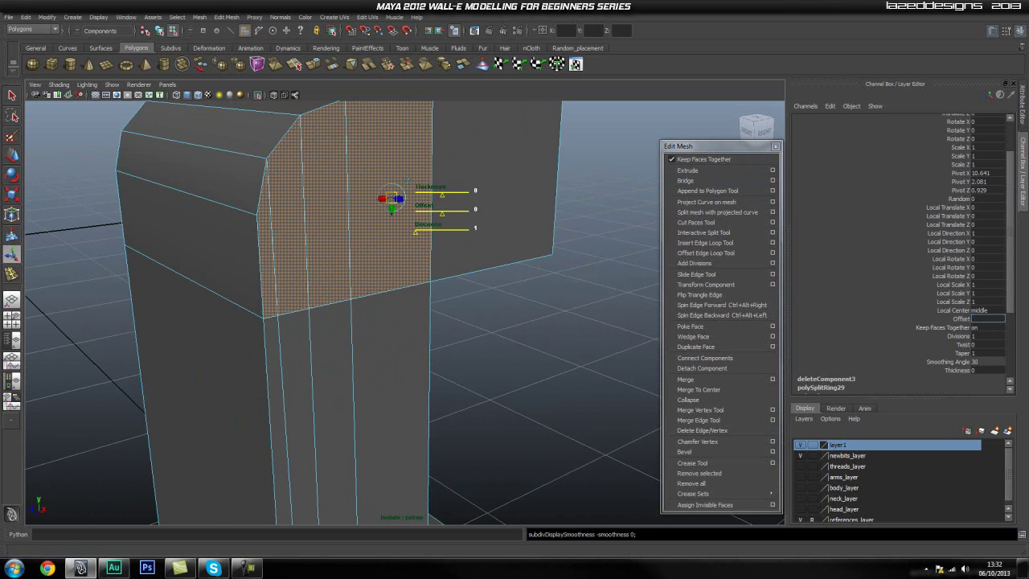
{"action": "key", "text": "Return"}
{"action": "middle_click_drag", "start_coordinate": [493, 176], "coordinate": [501, 239], "text": "alt"}
{"action": "right_click_drag", "start_coordinate": [501, 238], "coordinate": [586, 300], "text": "alt"}
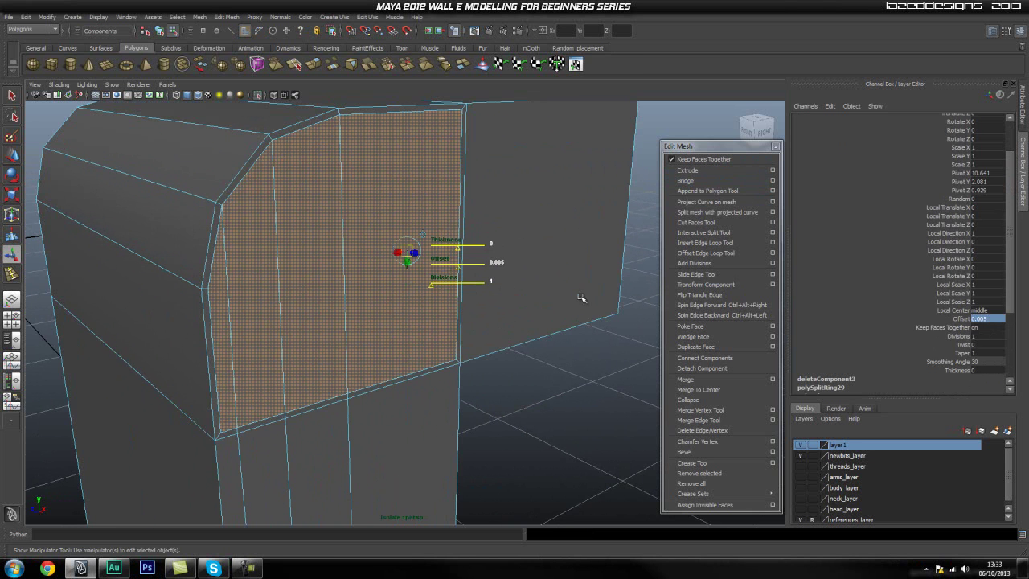
{"action": "left_click", "coordinate": [561, 430]}
Step: Insert an edge loop around the upper arm just below its top edge
{"action": "left_click_drag", "start_coordinate": [395, 211], "coordinate": [316, 282], "text": "alt"}
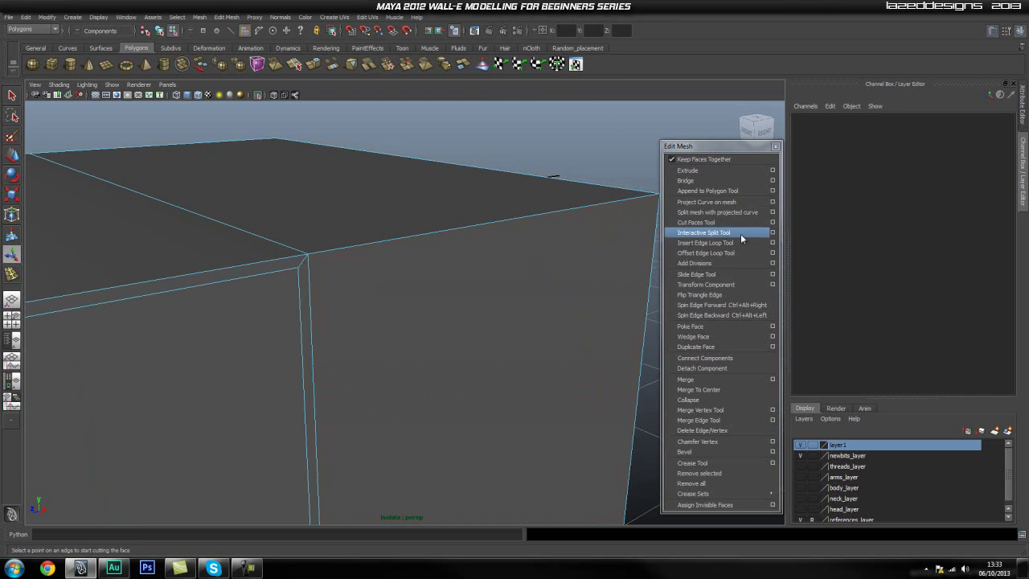
{"action": "left_click", "coordinate": [722, 242]}
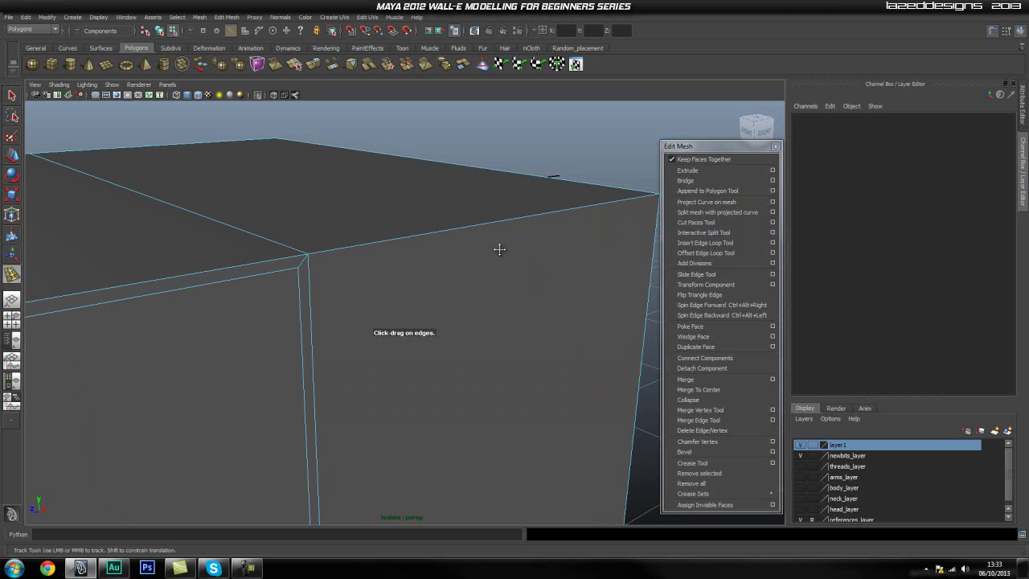
{"action": "left_click_drag", "start_coordinate": [499, 253], "coordinate": [483, 253], "text": "alt"}
{"action": "left_click_drag", "start_coordinate": [582, 215], "coordinate": [582, 210]}
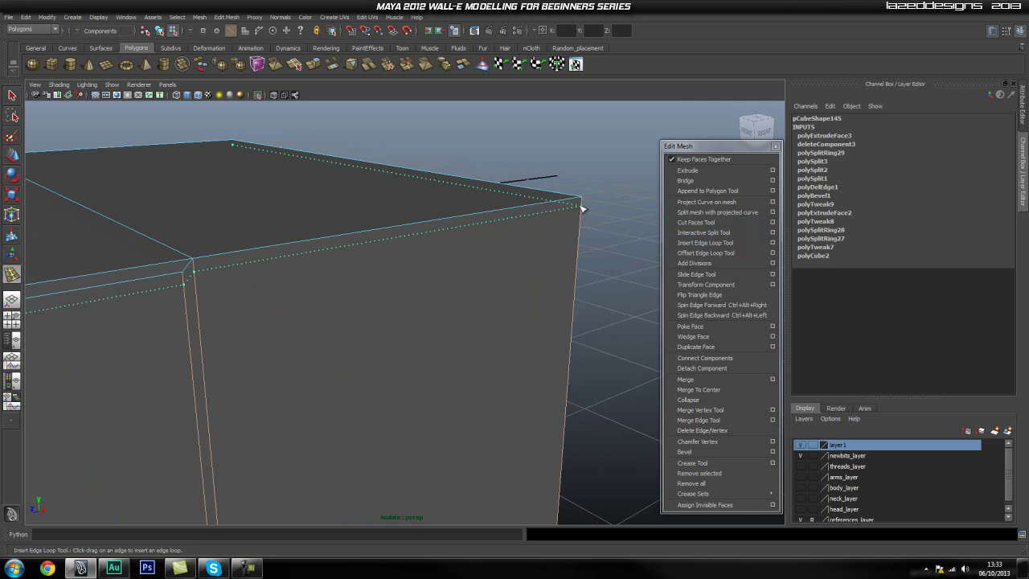
{"action": "left_click_drag", "start_coordinate": [582, 209], "coordinate": [581, 209]}
Step: Merge the new loop's vertices into the adjacent inset border vertices along the arm's top edge and down the bevel
{"action": "left_click_drag", "start_coordinate": [489, 275], "coordinate": [420, 266], "text": "alt"}
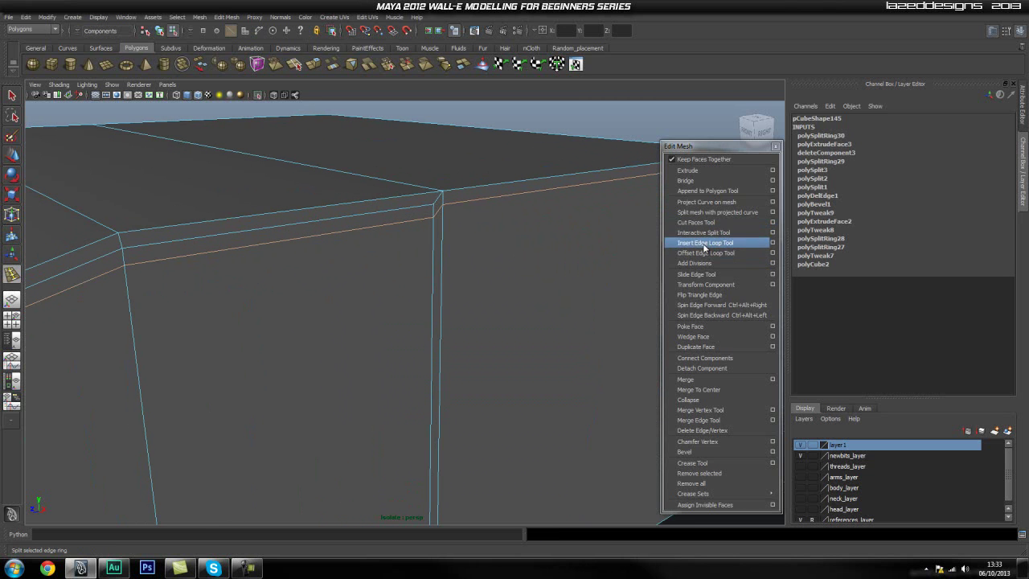
{"action": "left_click", "coordinate": [702, 410]}
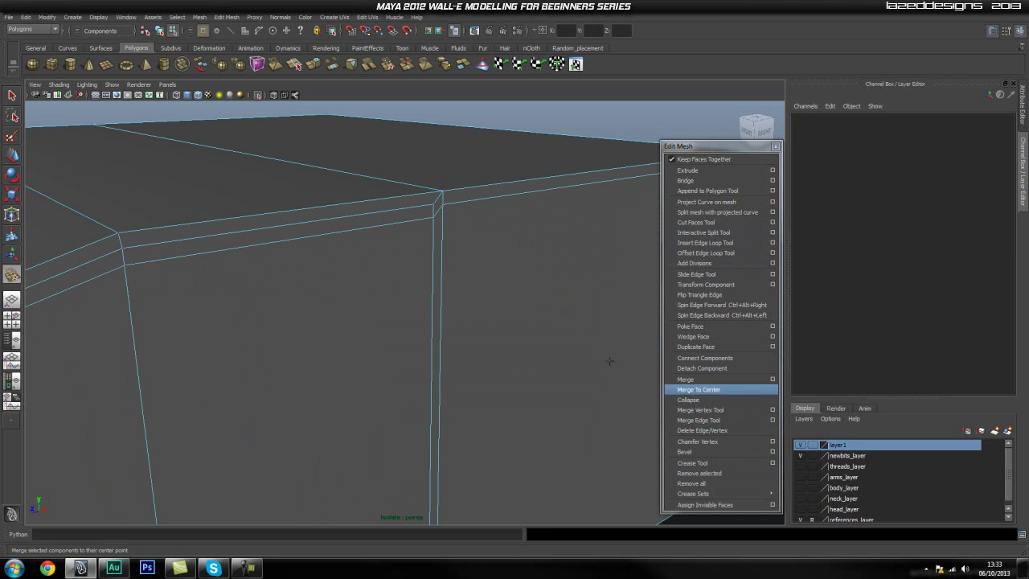
{"action": "left_click_drag", "start_coordinate": [434, 215], "coordinate": [440, 192]}
{"action": "left_click_drag", "start_coordinate": [360, 266], "coordinate": [471, 229], "text": "alt"}
{"action": "left_click_drag", "start_coordinate": [486, 189], "coordinate": [484, 168]}
{"action": "left_click_drag", "start_coordinate": [394, 321], "coordinate": [453, 187], "text": "alt"}
{"action": "left_click_drag", "start_coordinate": [453, 187], "coordinate": [393, 226], "text": "alt"}
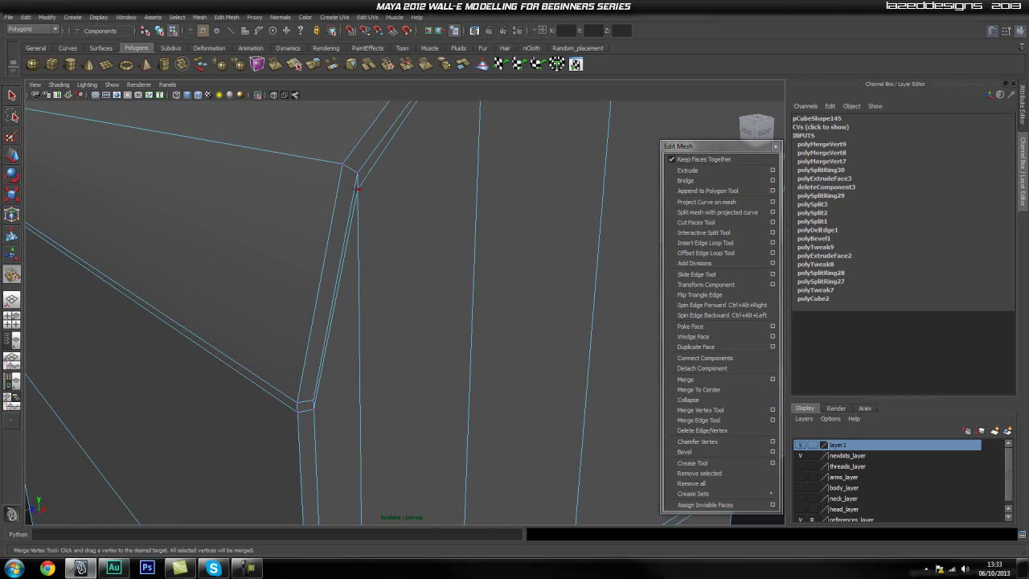
{"action": "left_click_drag", "start_coordinate": [357, 187], "coordinate": [357, 174]}
Step: Merge the remaining loop vertices into the inset border at the lower end of the bevel
{"action": "left_click_drag", "start_coordinate": [356, 349], "coordinate": [277, 153], "text": "alt"}
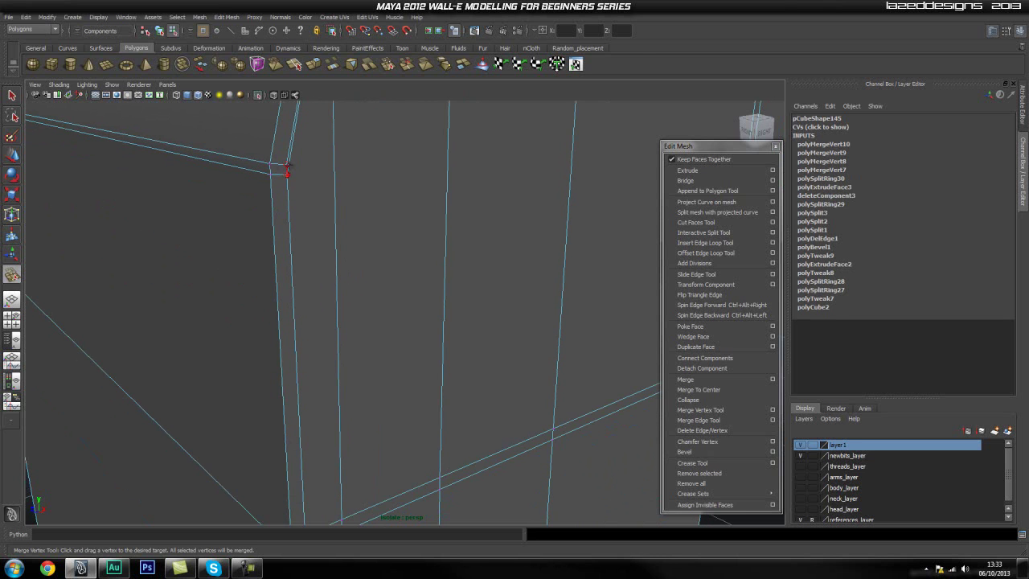
{"action": "left_click_drag", "start_coordinate": [287, 172], "coordinate": [270, 163]}
{"action": "left_click_drag", "start_coordinate": [277, 173], "coordinate": [305, 223], "text": "alt"}
{"action": "middle_click_drag", "start_coordinate": [305, 223], "coordinate": [373, 259], "text": "alt"}
{"action": "left_click_drag", "start_coordinate": [316, 194], "coordinate": [316, 188]}
Step: Delete the leftover diagonal edge between the inset's upper inner corner and the arm's top edge
{"action": "left_click_drag", "start_coordinate": [345, 193], "coordinate": [389, 284], "text": "alt"}
{"action": "right_click_drag", "start_coordinate": [389, 284], "coordinate": [409, 257], "text": "alt"}
{"action": "middle_click_drag", "start_coordinate": [410, 258], "coordinate": [322, 368], "text": "alt"}
{"action": "middle_click_drag", "start_coordinate": [351, 274], "coordinate": [399, 207], "text": "alt"}
{"action": "key", "text": "q"}
{"action": "right_click_drag", "start_coordinate": [229, 218], "coordinate": [201, 212]}
{"action": "left_click", "coordinate": [264, 209]}
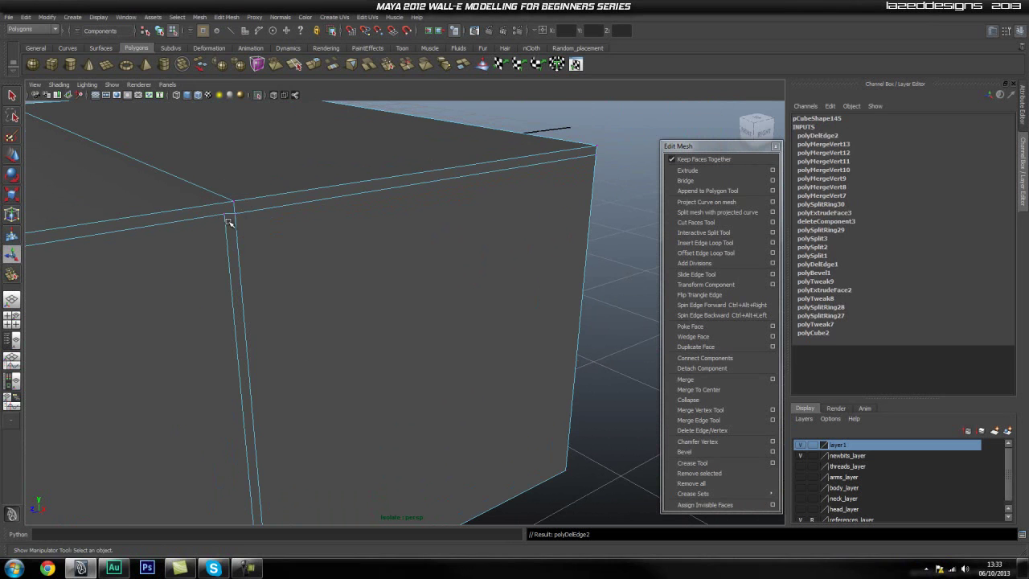
Step: Snap the loop vertex below the arm's top edge to the height of the neighbouring inset corner vertex
{"action": "left_click", "coordinate": [235, 214]}
{"action": "key", "text": "w"}
{"action": "left_click", "coordinate": [235, 201]}
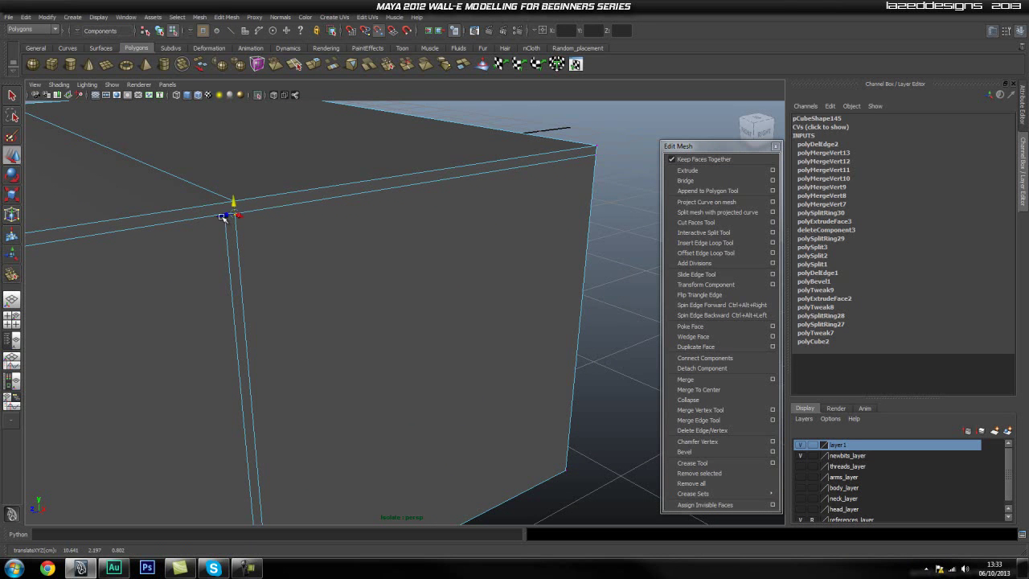
{"action": "left_click_drag", "start_coordinate": [280, 185], "coordinate": [296, 220], "text": "alt"}
{"action": "left_click", "coordinate": [270, 206]}
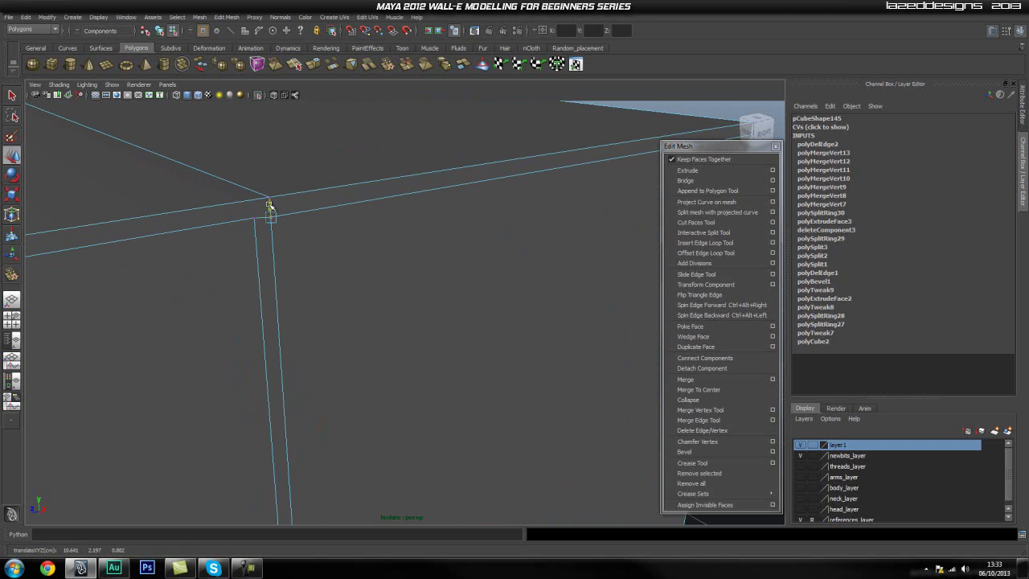
{"action": "middle_click_drag", "start_coordinate": [466, 219], "coordinate": [397, 243], "text": "alt"}
{"action": "left_click", "coordinate": [584, 111]}
{"action": "scroll", "coordinate": [498, 222], "scroll_direction": "down", "scroll_amount": 5}
{"action": "left_click_drag", "start_coordinate": [364, 252], "coordinate": [356, 277], "text": "alt"}
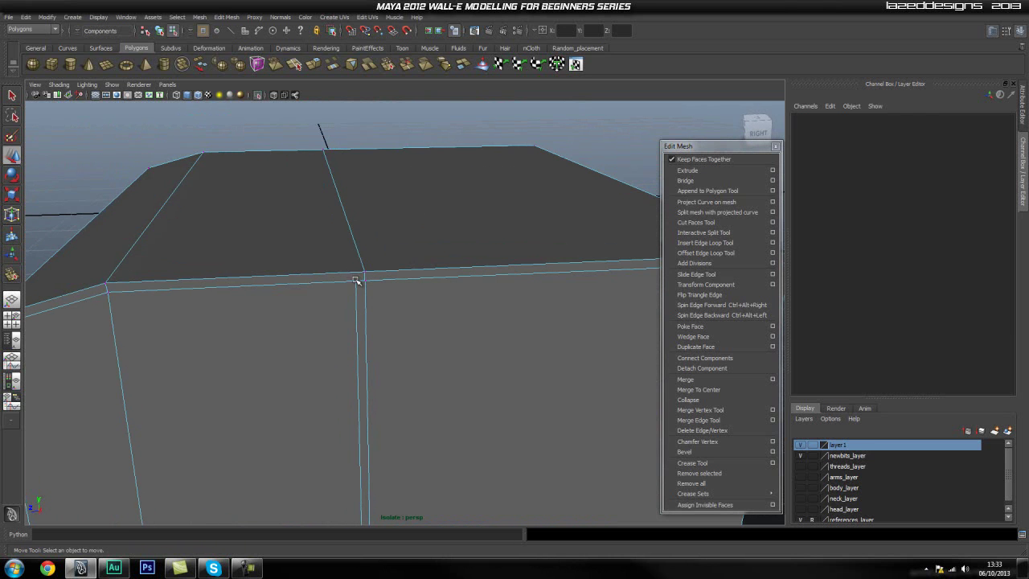
Step: Insert an edge loop across the arm's top face close to the existing cross edge above the inset corner
{"action": "left_click", "coordinate": [683, 242]}
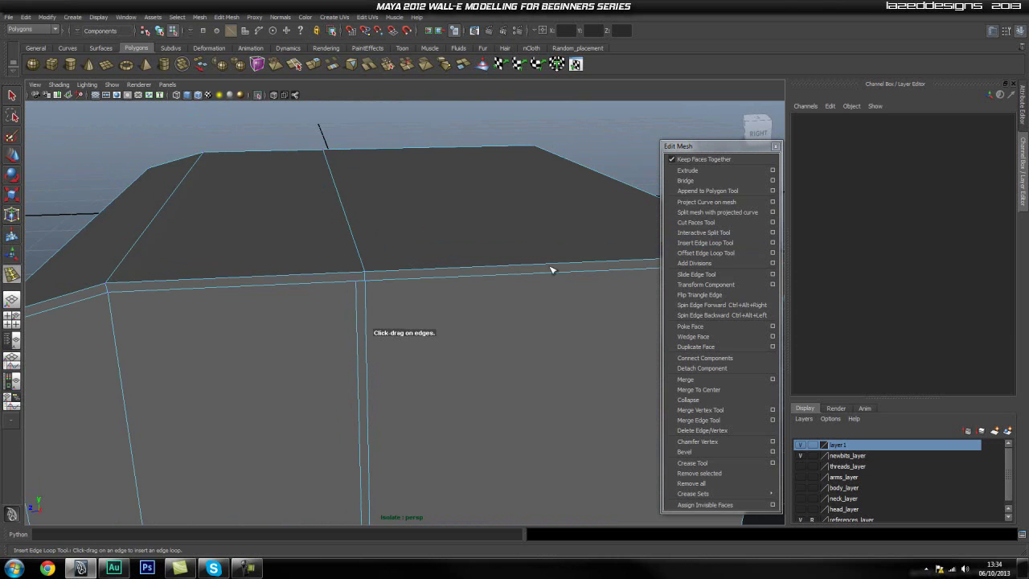
{"action": "left_click_drag", "start_coordinate": [354, 272], "coordinate": [331, 275]}
{"action": "key", "text": "ctrl+z"}
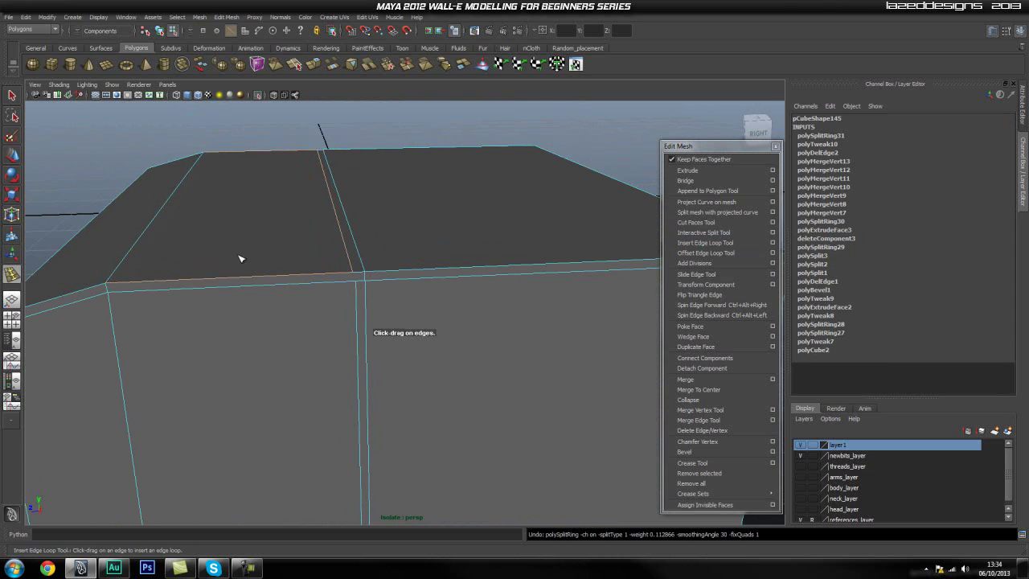
{"action": "right_click_drag", "start_coordinate": [240, 256], "coordinate": [331, 263], "text": "alt"}
{"action": "middle_click_drag", "start_coordinate": [265, 181], "coordinate": [336, 237], "text": "alt"}
{"action": "key", "text": "w"}
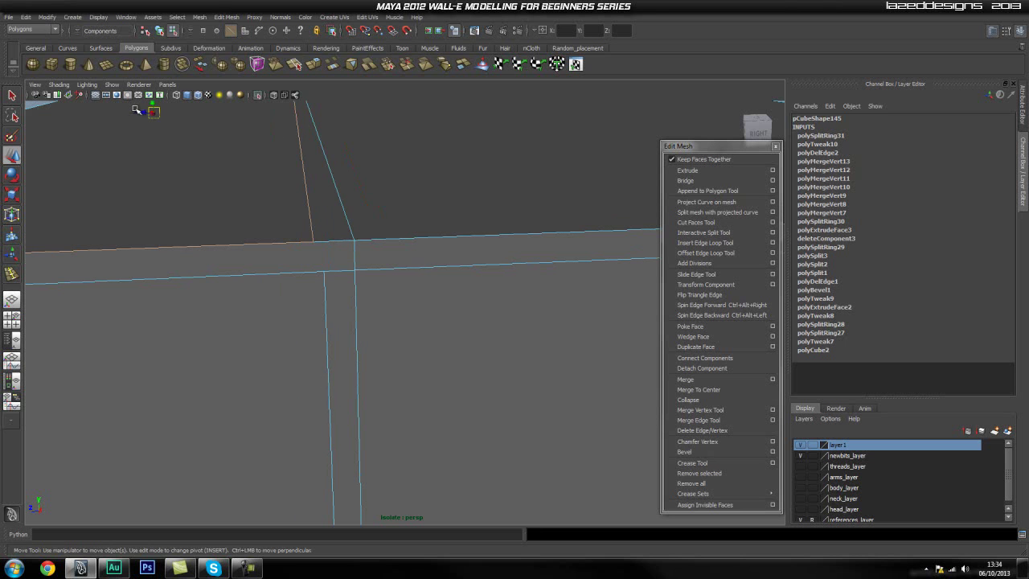
{"action": "left_click_drag", "start_coordinate": [143, 113], "coordinate": [307, 257]}
{"action": "key", "text": "v"}
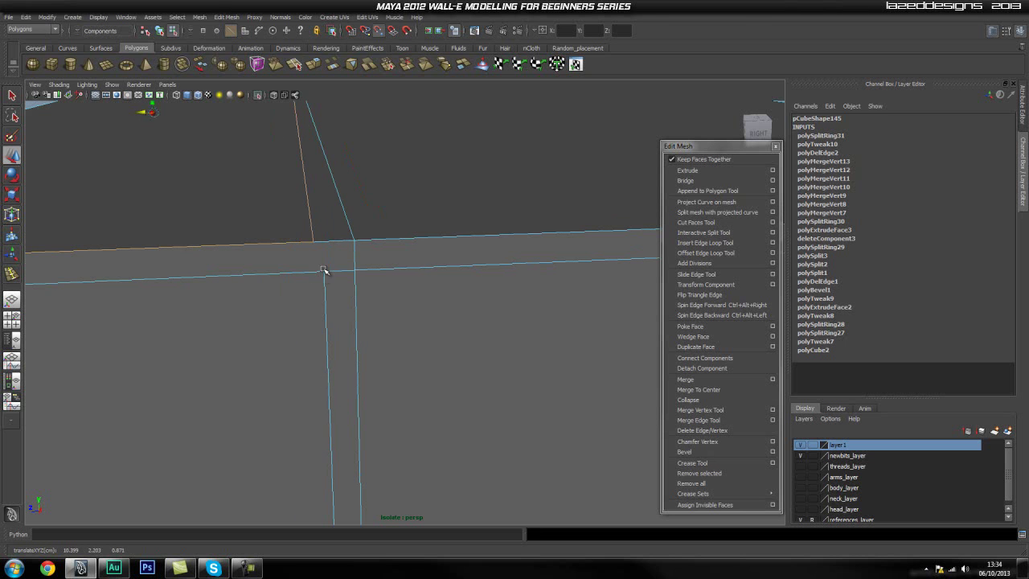
{"action": "middle_click", "coordinate": [323, 272]}
{"action": "key", "text": "ctrl+z"}
Step: Snap the new top edge into line with the inset's inner vertical edge, and join their endpoints with a split
{"action": "right_click_drag", "start_coordinate": [327, 243], "coordinate": [294, 186], "text": "alt"}
{"action": "left_click", "coordinate": [327, 188]}
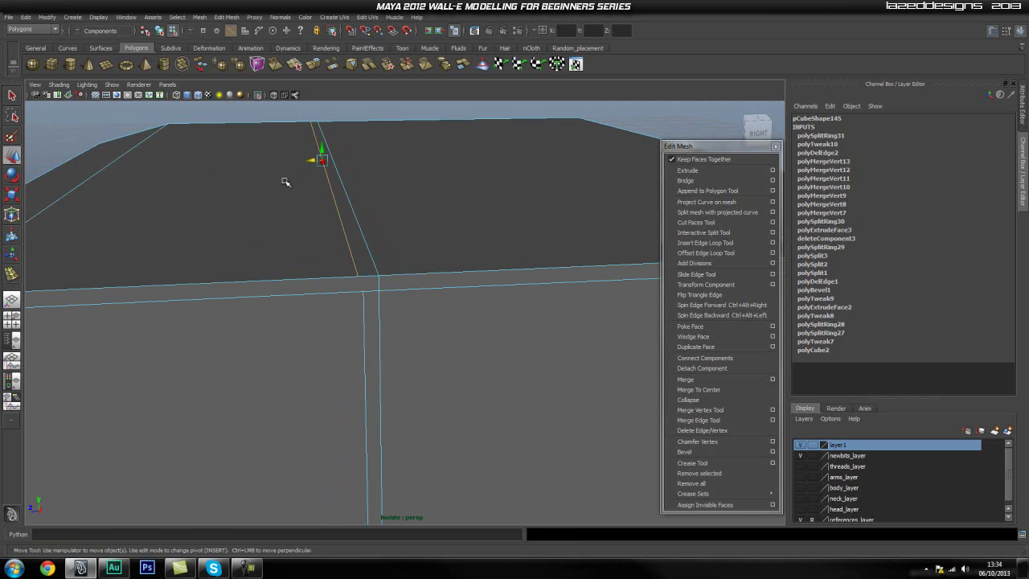
{"action": "left_click_drag", "start_coordinate": [309, 160], "coordinate": [367, 292]}
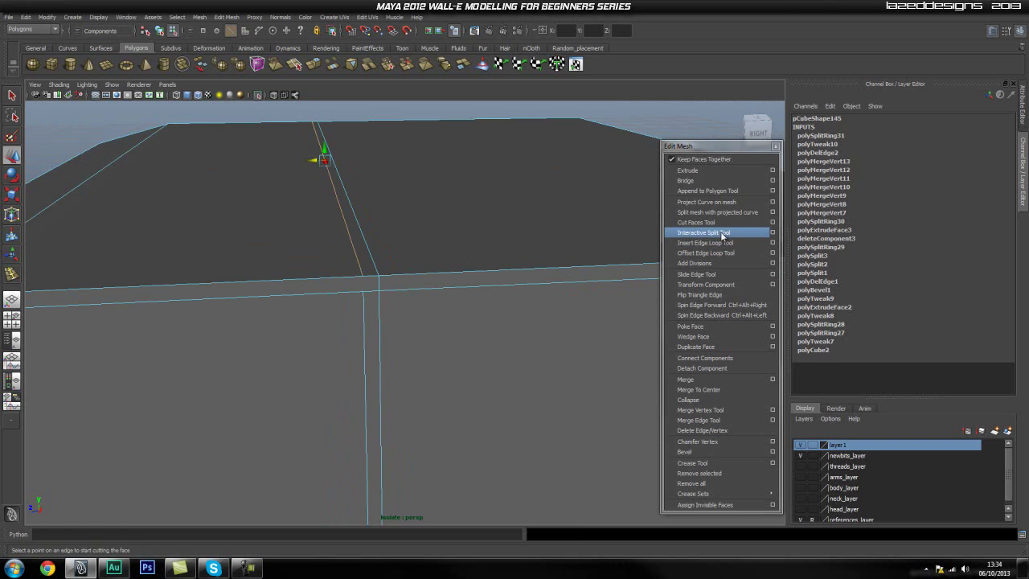
{"action": "left_click", "coordinate": [722, 234]}
{"action": "right_click", "coordinate": [362, 278]}
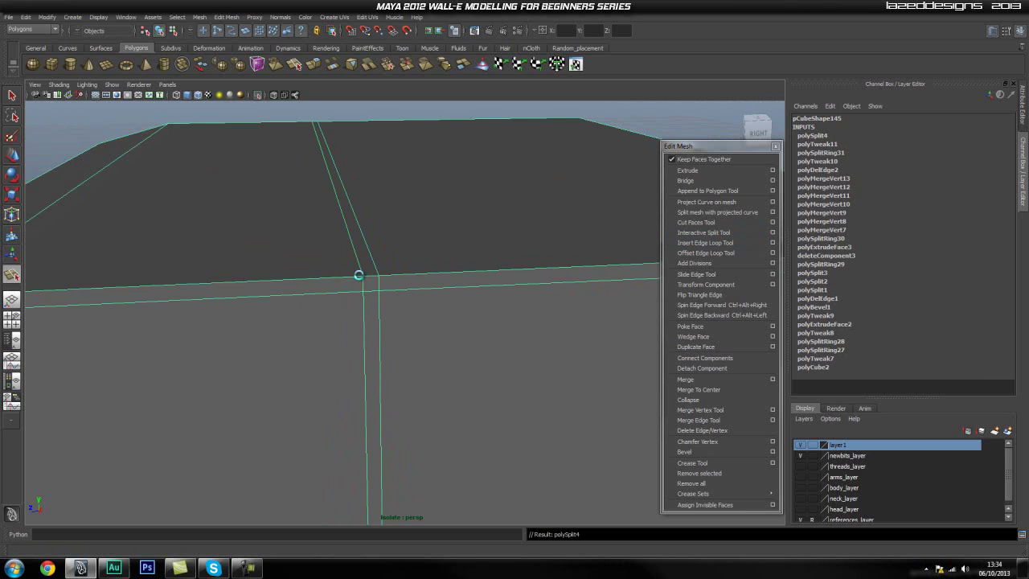
Step: Examine the edge flow around the inset's lower inner corner where the upper arm meets the upright
{"action": "right_click_drag", "start_coordinate": [479, 326], "coordinate": [412, 278], "text": "alt"}
{"action": "middle_click_drag", "start_coordinate": [412, 278], "coordinate": [415, 250], "text": "alt"}
{"action": "right_click_drag", "start_coordinate": [415, 250], "coordinate": [365, 262], "text": "alt"}
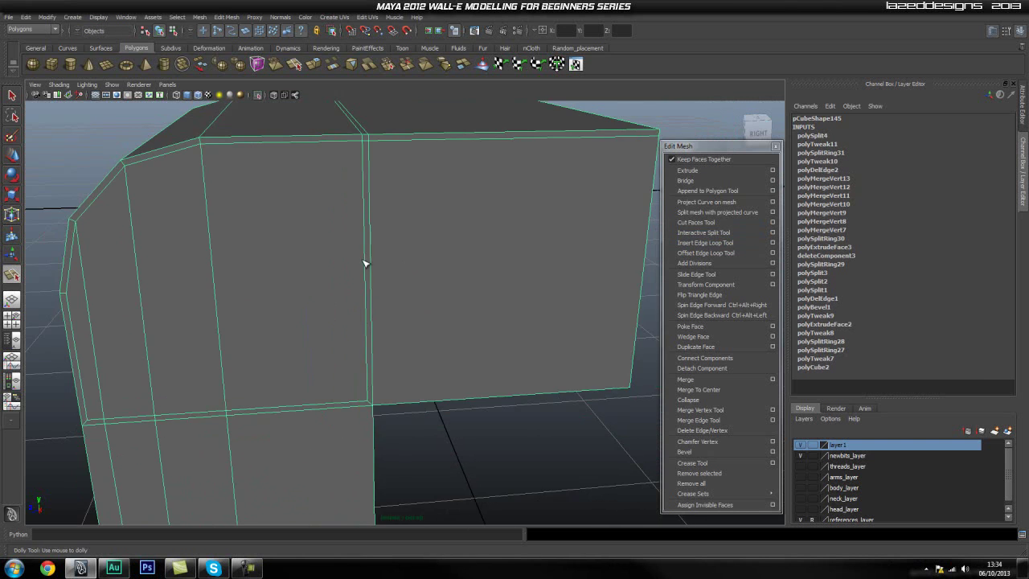
{"action": "middle_click_drag", "start_coordinate": [365, 262], "coordinate": [388, 271], "text": "alt"}
{"action": "middle_click_drag", "start_coordinate": [461, 221], "coordinate": [390, 244], "text": "alt"}
{"action": "left_click_drag", "start_coordinate": [438, 232], "coordinate": [391, 234], "text": "alt"}
{"action": "middle_click_drag", "start_coordinate": [518, 229], "coordinate": [575, 201], "text": "alt"}
{"action": "right_click_drag", "start_coordinate": [426, 253], "coordinate": [537, 250], "text": "alt"}
{"action": "middle_click_drag", "start_coordinate": [537, 251], "coordinate": [517, 240], "text": "alt"}
{"action": "right_click_drag", "start_coordinate": [516, 240], "coordinate": [459, 248], "text": "alt"}
{"action": "left_click_drag", "start_coordinate": [459, 248], "coordinate": [475, 249], "text": "alt"}
{"action": "right_click_drag", "start_coordinate": [474, 250], "coordinate": [368, 253], "text": "alt"}
{"action": "middle_click_drag", "start_coordinate": [373, 262], "coordinate": [397, 305], "text": "alt"}
{"action": "middle_click_drag", "start_coordinate": [420, 268], "coordinate": [414, 200], "text": "alt"}
{"action": "right_click_drag", "start_coordinate": [384, 250], "coordinate": [395, 255], "text": "alt"}
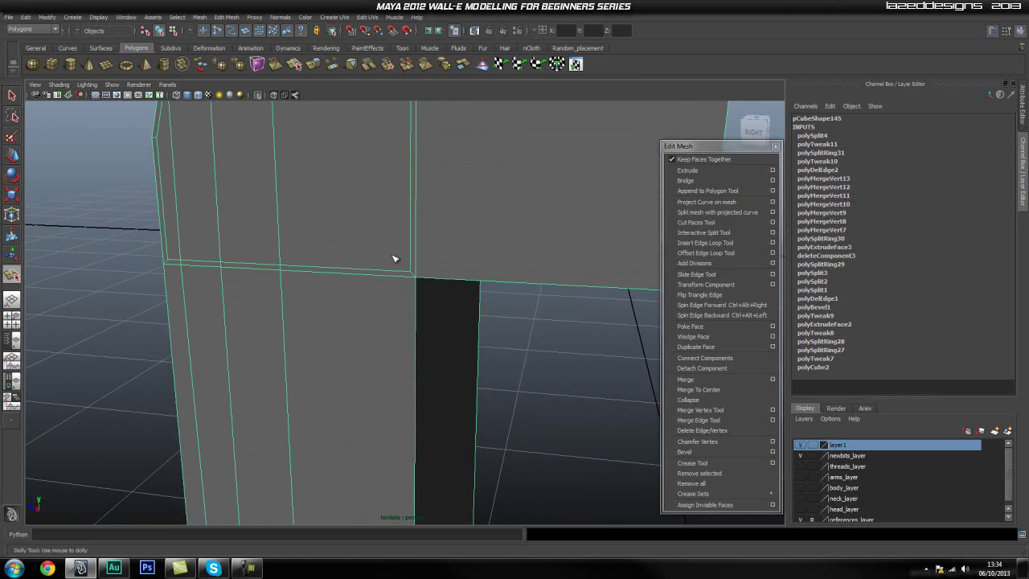
{"action": "left_click_drag", "start_coordinate": [348, 253], "coordinate": [363, 255], "text": "alt"}
{"action": "middle_click_drag", "start_coordinate": [353, 252], "coordinate": [361, 250], "text": "alt"}
{"action": "right_click_drag", "start_coordinate": [363, 251], "coordinate": [443, 262], "text": "alt"}
{"action": "middle_click_drag", "start_coordinate": [384, 198], "coordinate": [392, 229], "text": "alt"}
{"action": "right_click_drag", "start_coordinate": [468, 244], "coordinate": [321, 257], "text": "alt"}
{"action": "middle_click_drag", "start_coordinate": [431, 248], "coordinate": [434, 230], "text": "alt"}
{"action": "left_click", "coordinate": [395, 284]}
{"action": "right_click_drag", "start_coordinate": [358, 280], "coordinate": [467, 296], "text": "alt"}
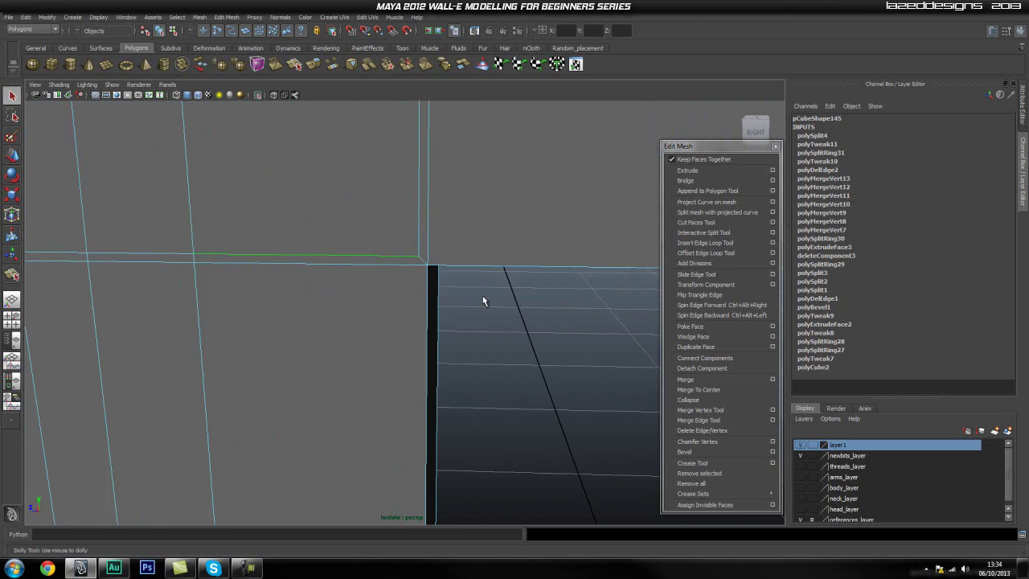
{"action": "middle_click_drag", "start_coordinate": [469, 292], "coordinate": [459, 290], "text": "alt"}
{"action": "right_click_drag", "start_coordinate": [459, 290], "coordinate": [435, 289], "text": "alt"}
{"action": "middle_click_drag", "start_coordinate": [492, 263], "coordinate": [464, 272], "text": "alt"}
{"action": "left_click_drag", "start_coordinate": [463, 271], "coordinate": [501, 267], "text": "alt"}
{"action": "middle_click_drag", "start_coordinate": [502, 267], "coordinate": [495, 264], "text": "alt"}
{"action": "right_click_drag", "start_coordinate": [495, 264], "coordinate": [443, 303], "text": "alt"}
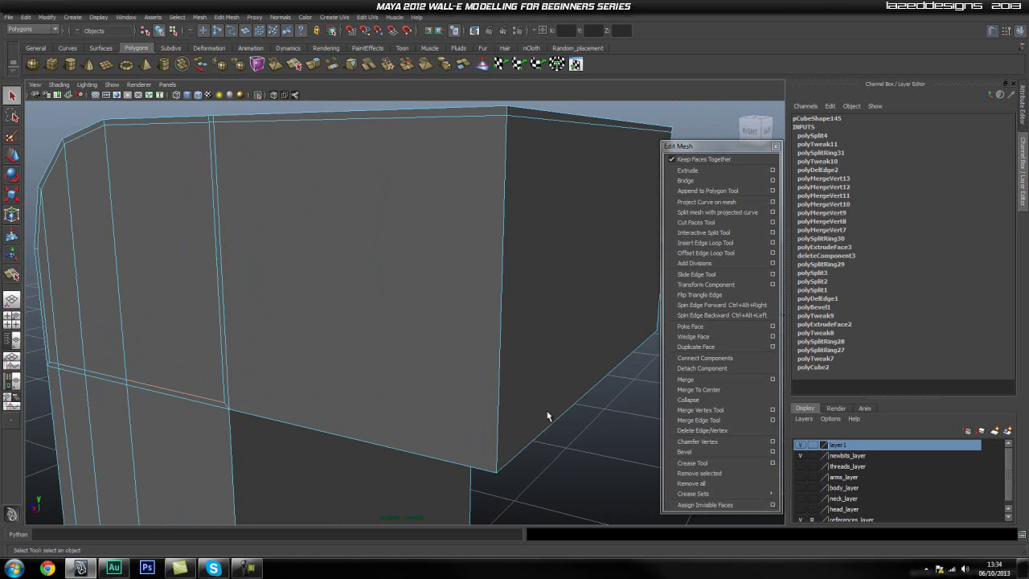
Step: Insert an edge loop around the upper arm just above its lower edge
{"action": "left_click", "coordinate": [730, 242]}
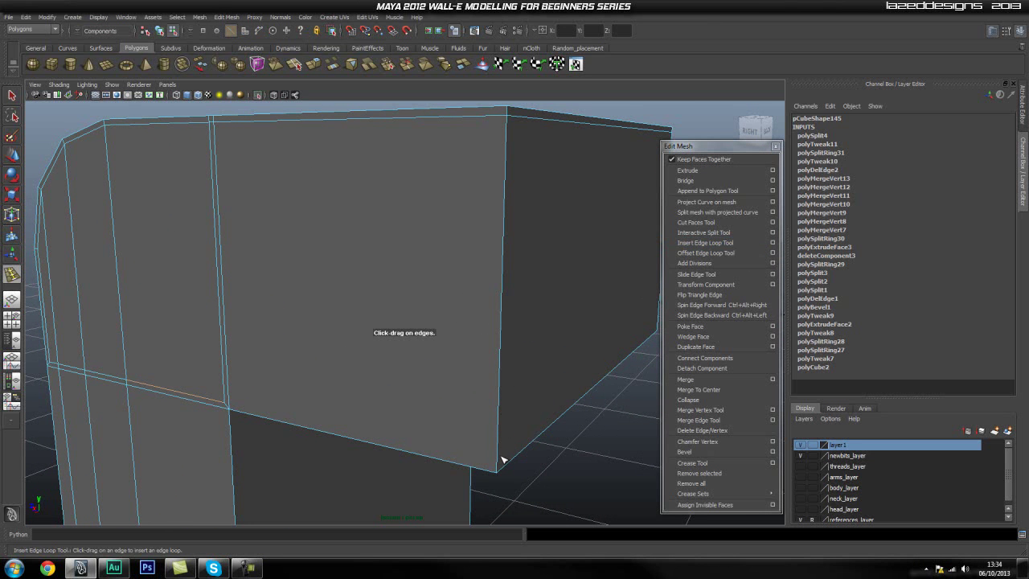
{"action": "middle_click_drag", "start_coordinate": [353, 411], "coordinate": [367, 358], "text": "alt"}
{"action": "left_click_drag", "start_coordinate": [368, 359], "coordinate": [418, 367], "text": "alt"}
{"action": "middle_click_drag", "start_coordinate": [265, 328], "coordinate": [413, 338], "text": "alt"}
{"action": "left_click_drag", "start_coordinate": [482, 325], "coordinate": [442, 312], "text": "alt"}
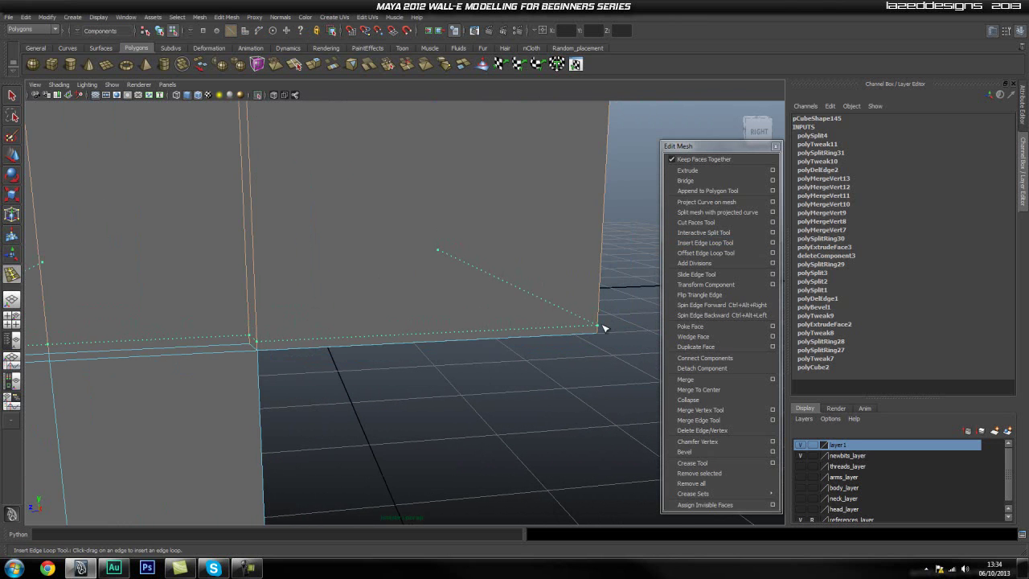
{"action": "left_click_drag", "start_coordinate": [604, 328], "coordinate": [605, 328]}
{"action": "middle_click_drag", "start_coordinate": [233, 290], "coordinate": [298, 285], "text": "alt"}
{"action": "right_click_drag", "start_coordinate": [298, 284], "coordinate": [355, 328], "text": "alt"}
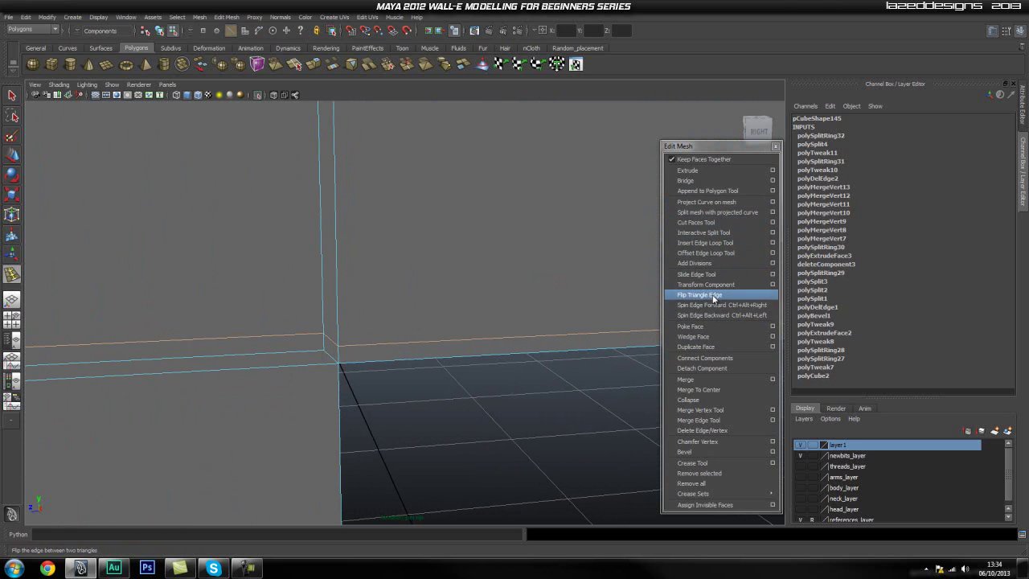
Step: Merge the new loop's vertices along the upright into the existing vertices just below them
{"action": "left_click", "coordinate": [707, 410]}
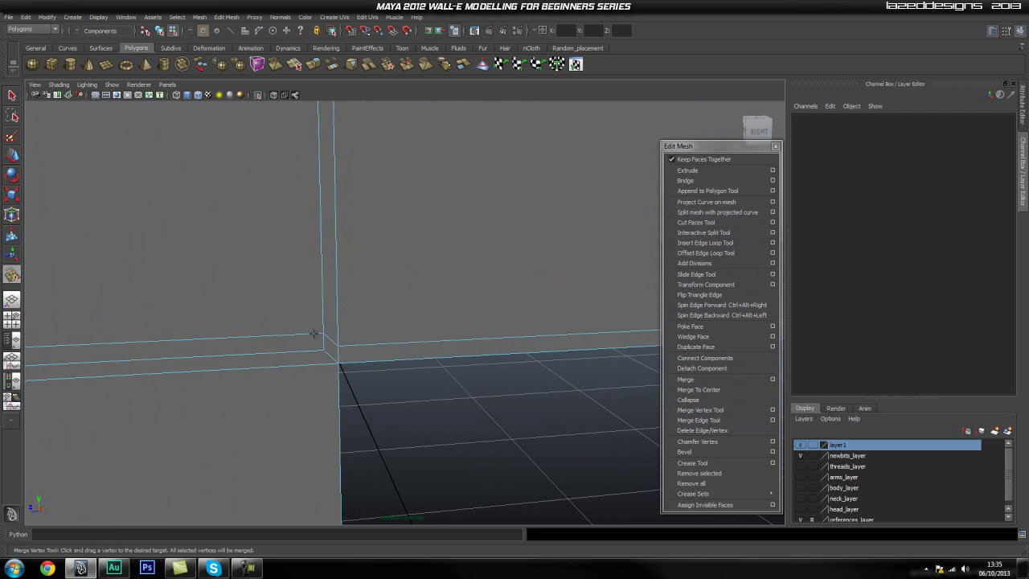
{"action": "middle_click_drag", "start_coordinate": [224, 341], "coordinate": [352, 335], "text": "alt"}
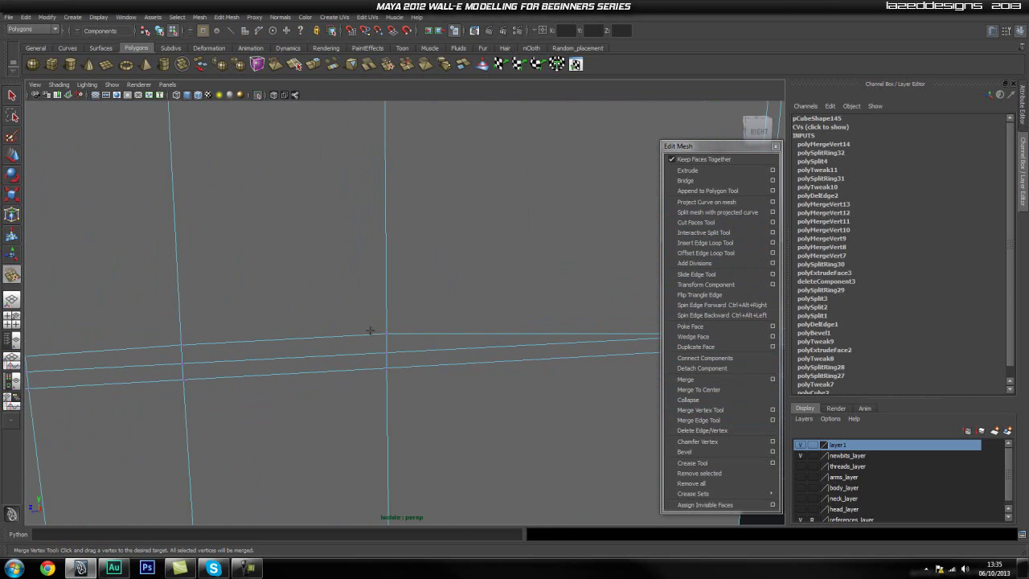
{"action": "left_click_drag", "start_coordinate": [385, 334], "coordinate": [386, 353]}
{"action": "left_click_drag", "start_coordinate": [185, 362], "coordinate": [185, 362]}
{"action": "middle_click_drag", "start_coordinate": [185, 361], "coordinate": [267, 367], "text": "alt"}
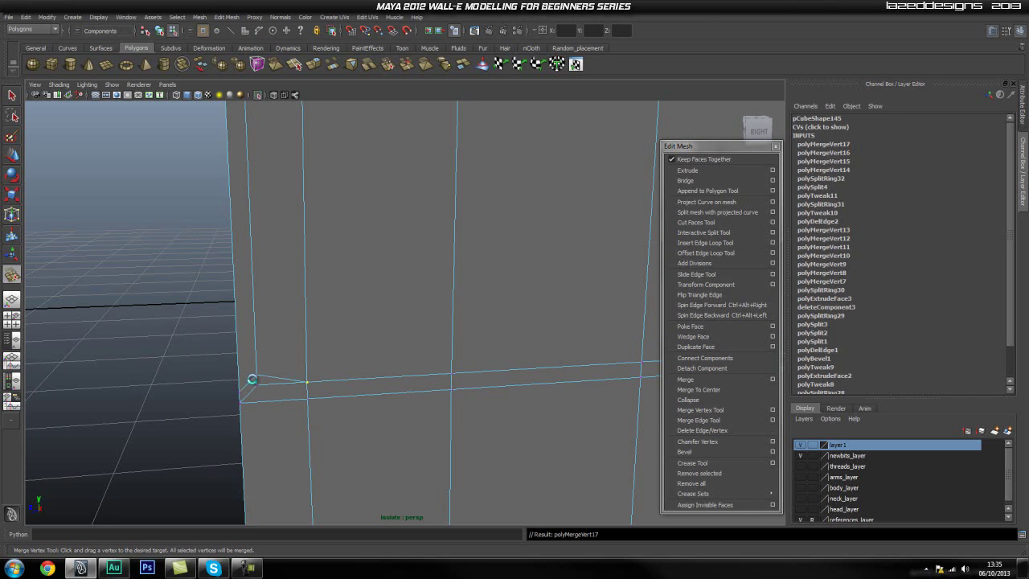
{"action": "left_click_drag", "start_coordinate": [257, 381], "coordinate": [257, 384]}
Step: Align the loop's vertices at the upright's outer corners in height with the neighbouring vertices of the horizontal band
{"action": "left_click_drag", "start_coordinate": [184, 374], "coordinate": [297, 385], "text": "alt"}
{"action": "middle_click_drag", "start_coordinate": [209, 402], "coordinate": [298, 341], "text": "alt"}
{"action": "key", "text": "q"}
{"action": "right_click_drag", "start_coordinate": [325, 309], "coordinate": [298, 318]}
{"action": "left_click", "coordinate": [354, 321]}
{"action": "key", "text": "w"}
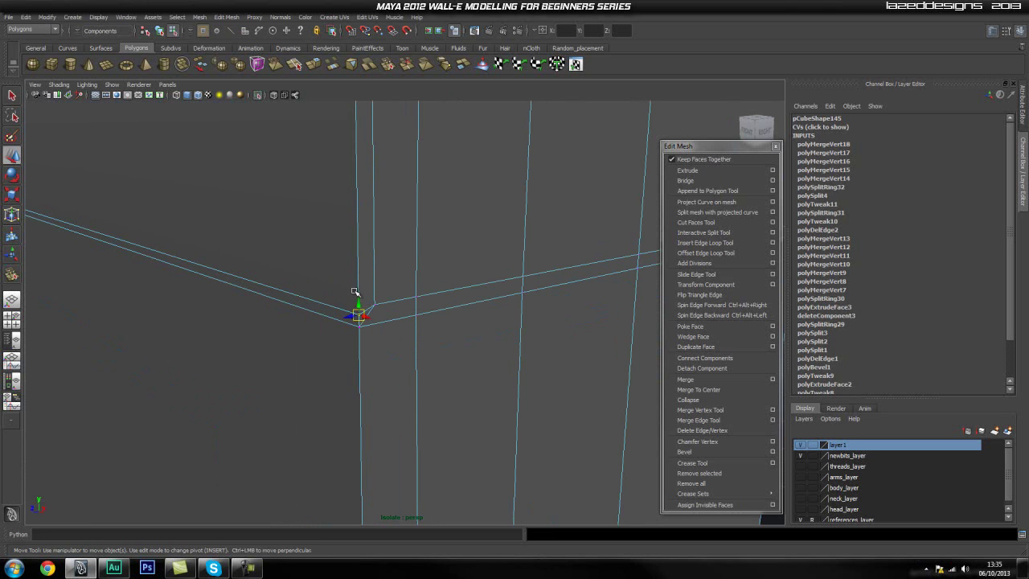
{"action": "left_click_drag", "start_coordinate": [373, 304], "coordinate": [374, 304]}
{"action": "middle_click_drag", "start_coordinate": [241, 281], "coordinate": [393, 301], "text": "alt"}
{"action": "left_click_drag", "start_coordinate": [322, 300], "coordinate": [381, 303], "text": "alt"}
{"action": "middle_click_drag", "start_coordinate": [297, 322], "coordinate": [463, 283], "text": "alt"}
{"action": "left_click_drag", "start_coordinate": [463, 273], "coordinate": [465, 275]}
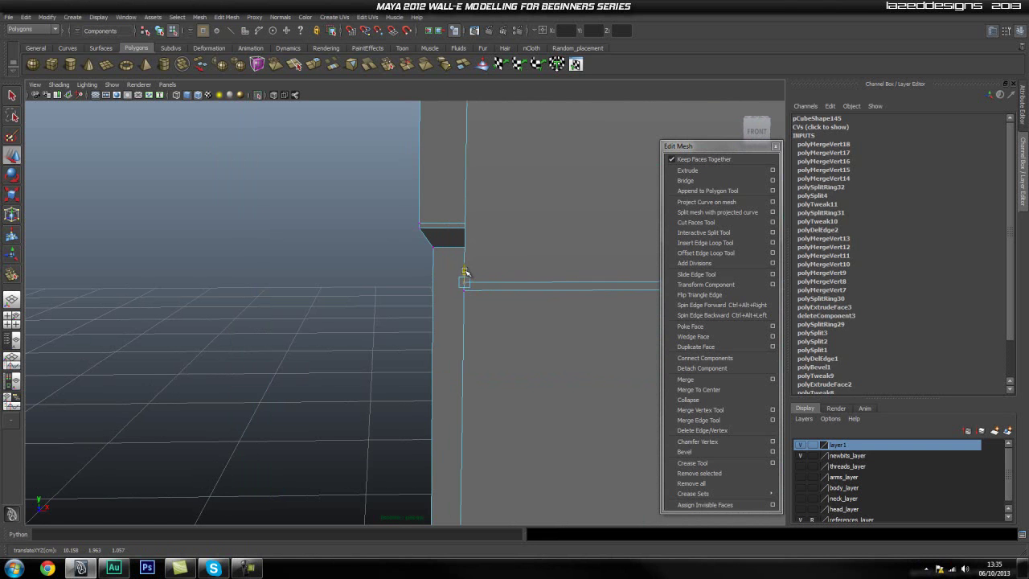
Step: Delete the leftover short edges around the corner where the upper arm's underside meets the upright
{"action": "middle_click_drag", "start_coordinate": [627, 273], "coordinate": [391, 287], "text": "alt"}
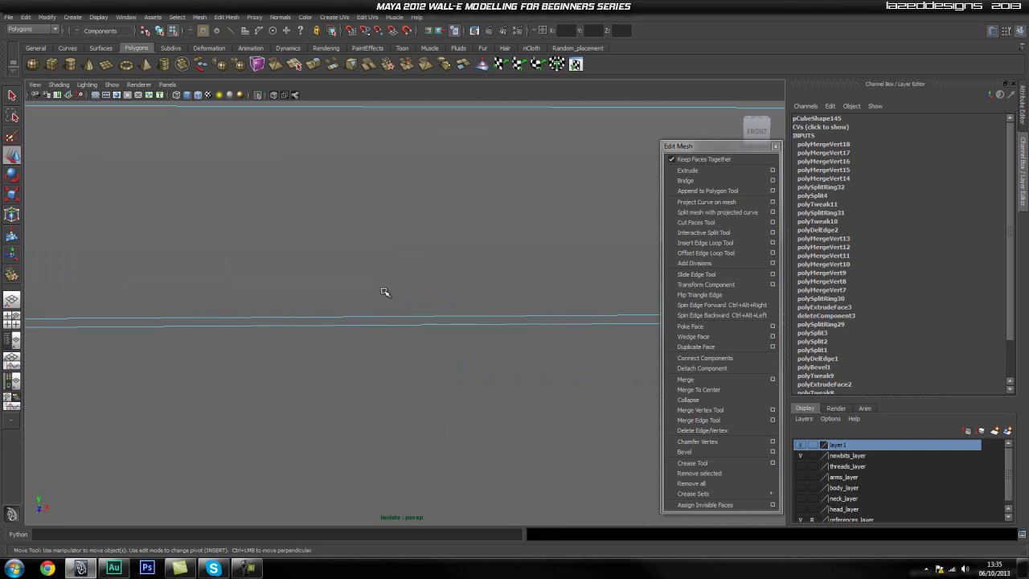
{"action": "scroll", "coordinate": [570, 285], "scroll_direction": "down", "scroll_amount": 3}
{"action": "left_click_drag", "start_coordinate": [569, 284], "coordinate": [191, 294], "text": "alt"}
{"action": "mouse_move", "coordinate": [187, 295]}
{"action": "right_mouse_down"}
{"action": "mouse_move", "coordinate": [189, 275]}
{"action": "mouse_move", "coordinate": [179, 305]}
{"action": "right_mouse_up"}
{"action": "left_click_drag", "start_coordinate": [241, 292], "coordinate": [208, 311], "text": "alt"}
{"action": "right_click_drag", "start_coordinate": [207, 306], "coordinate": [137, 297], "text": "shift"}
Step: Level the loop vertices at the inner corner and at the upper arm's free end with the rest of the band
{"action": "left_click", "coordinate": [155, 300]}
{"action": "key", "text": "w"}
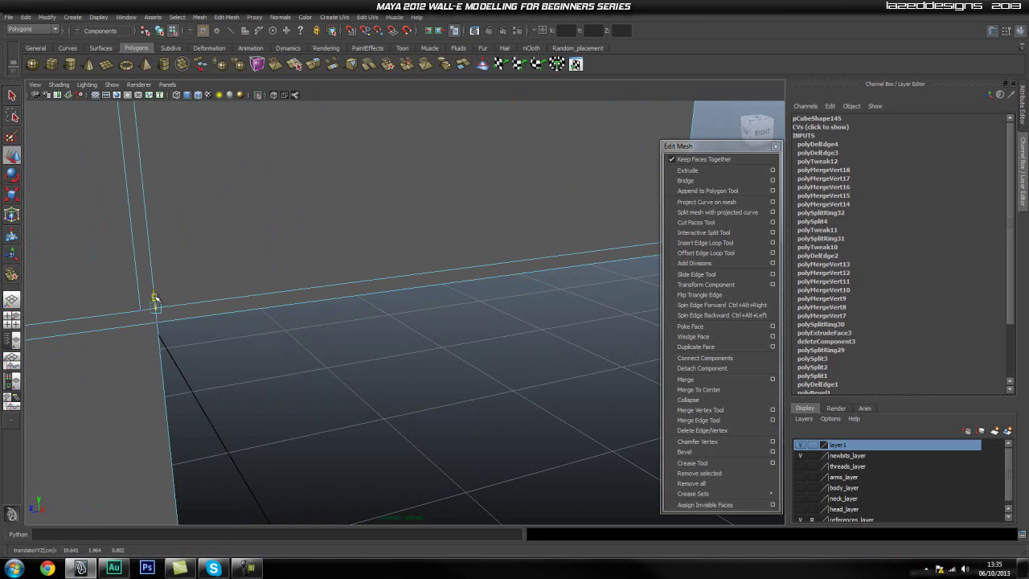
{"action": "left_click_drag", "start_coordinate": [404, 267], "coordinate": [466, 262], "text": "alt"}
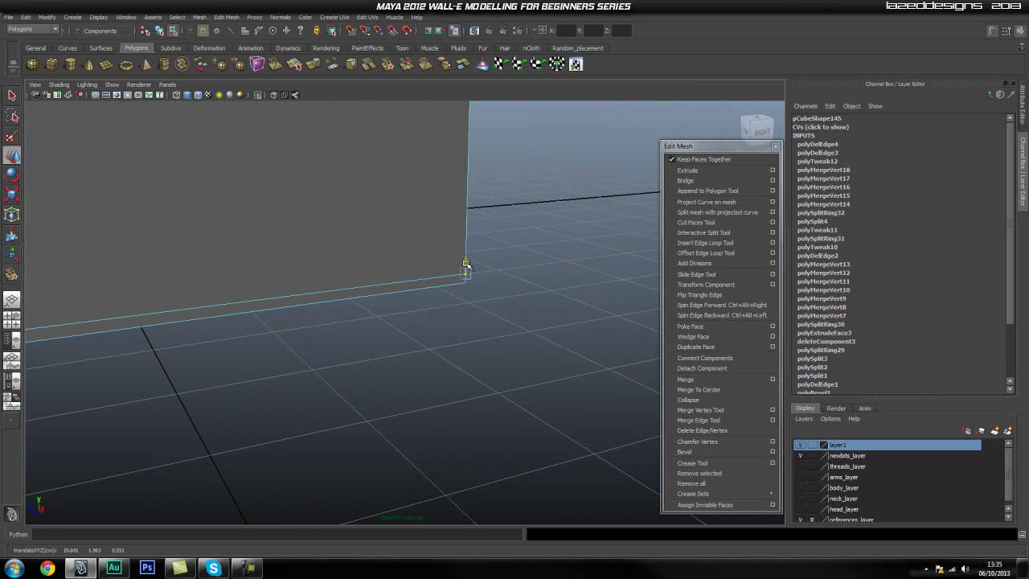
{"action": "right_click_drag", "start_coordinate": [492, 268], "coordinate": [329, 284], "text": "alt"}
{"action": "middle_click_drag", "start_coordinate": [329, 285], "coordinate": [462, 242], "text": "alt"}
{"action": "left_click", "coordinate": [461, 290]}
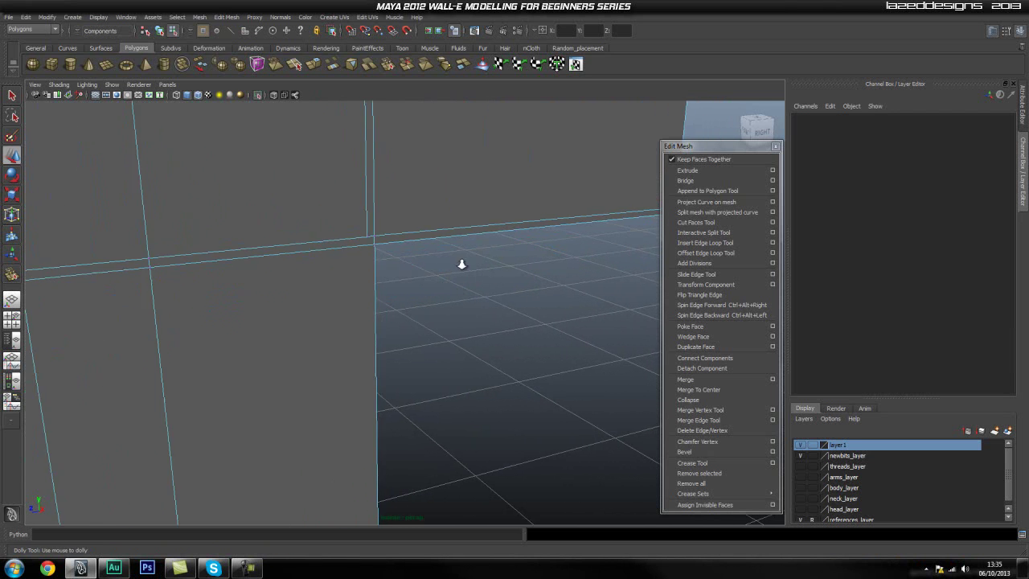
Step: Insert a vertical edge loop down the upright's side face close to its front edge, below the horizontal band
{"action": "right_click_drag", "start_coordinate": [469, 262], "coordinate": [335, 275], "text": "alt"}
{"action": "middle_click_drag", "start_coordinate": [319, 185], "coordinate": [342, 249], "text": "alt"}
{"action": "middle_click_drag", "start_coordinate": [413, 402], "coordinate": [391, 218], "text": "alt"}
{"action": "middle_click_drag", "start_coordinate": [394, 448], "coordinate": [475, 393], "text": "alt"}
{"action": "right_click_drag", "start_coordinate": [475, 393], "coordinate": [428, 256], "text": "alt"}
{"action": "mouse_move", "coordinate": [417, 213]}
{"action": "middle_mouse_down", "text": "alt"}
{"action": "mouse_move", "coordinate": [420, 234]}
{"action": "mouse_move", "coordinate": [407, 147]}
{"action": "mouse_move", "coordinate": [413, 231]}
{"action": "middle_mouse_up", "text": "alt"}
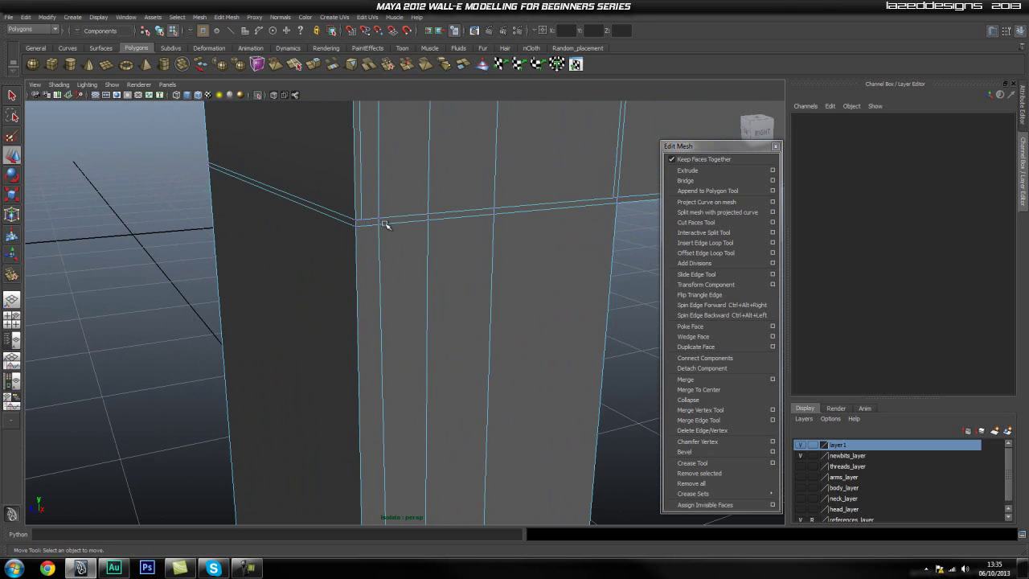
{"action": "middle_click_drag", "start_coordinate": [389, 334], "coordinate": [368, 154], "text": "alt"}
{"action": "right_click_drag", "start_coordinate": [367, 317], "coordinate": [320, 320], "text": "alt"}
{"action": "middle_click_drag", "start_coordinate": [325, 418], "coordinate": [313, 162], "text": "alt"}
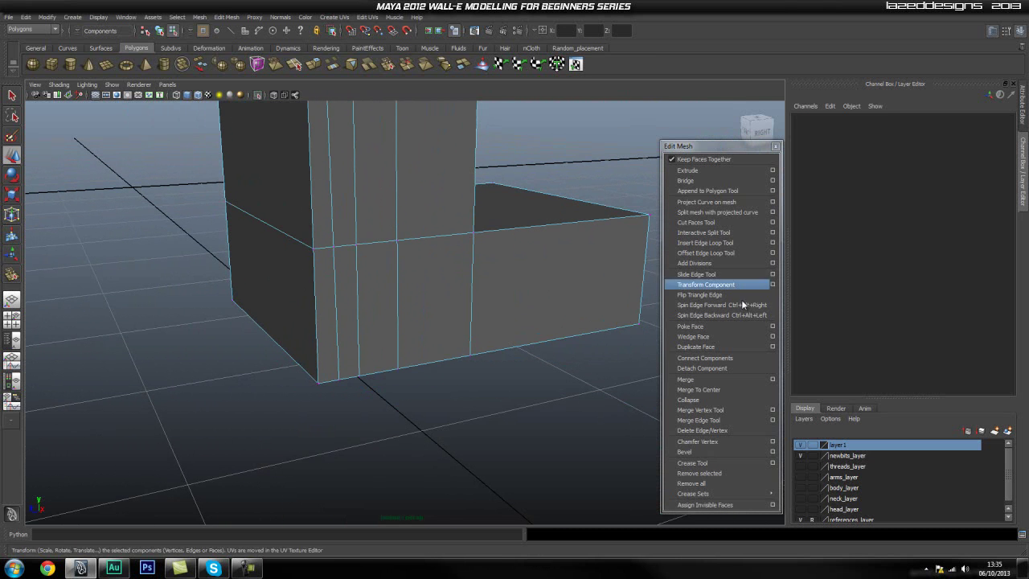
{"action": "left_click", "coordinate": [709, 245]}
{"action": "middle_click_drag", "start_coordinate": [453, 198], "coordinate": [483, 349], "text": "alt"}
{"action": "middle_click_drag", "start_coordinate": [459, 148], "coordinate": [437, 181], "text": "alt"}
{"action": "left_click_drag", "start_coordinate": [373, 216], "coordinate": [369, 216]}
{"action": "right_click_drag", "start_coordinate": [322, 214], "coordinate": [378, 194], "text": "alt"}
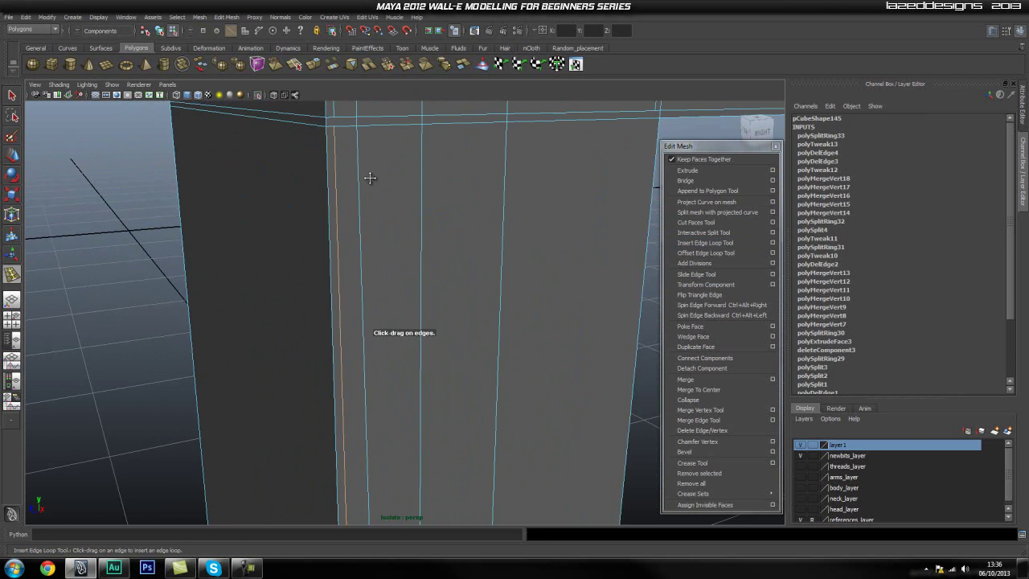
Step: Split across the narrow band to join the new front loop to the inset's vertical edge above
{"action": "middle_click_drag", "start_coordinate": [367, 177], "coordinate": [384, 238], "text": "alt"}
{"action": "right_click_drag", "start_coordinate": [340, 222], "coordinate": [429, 240], "text": "alt"}
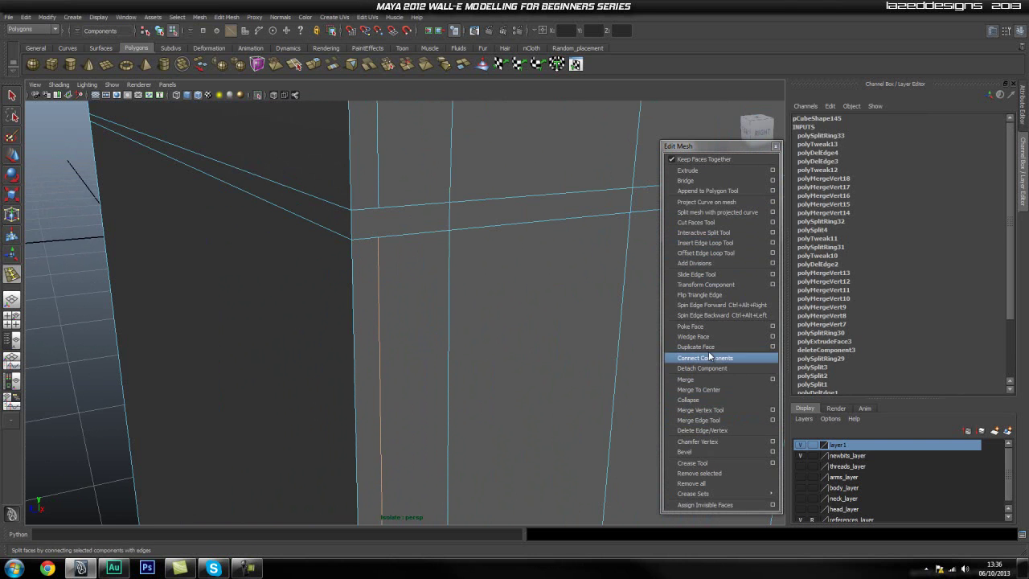
{"action": "left_click", "coordinate": [706, 244]}
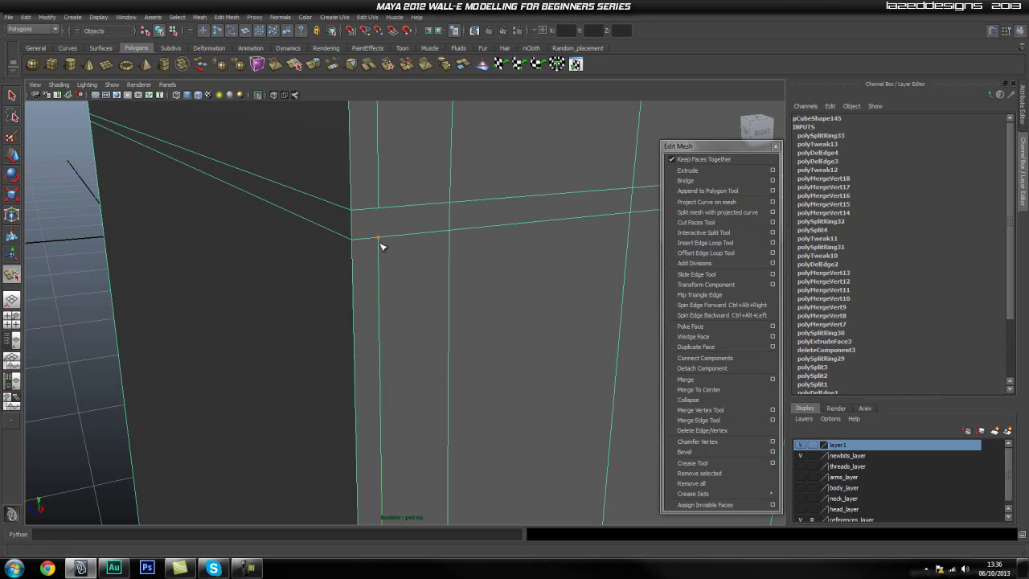
{"action": "right_click", "coordinate": [379, 209]}
Step: Insert a vertical edge loop down the upright close to its inner edge, in line with the edge above the band
{"action": "middle_click_drag", "start_coordinate": [546, 198], "coordinate": [500, 235], "text": "alt"}
{"action": "left_click_drag", "start_coordinate": [551, 248], "coordinate": [626, 268], "text": "alt"}
{"action": "middle_click_drag", "start_coordinate": [627, 268], "coordinate": [561, 252], "text": "alt"}
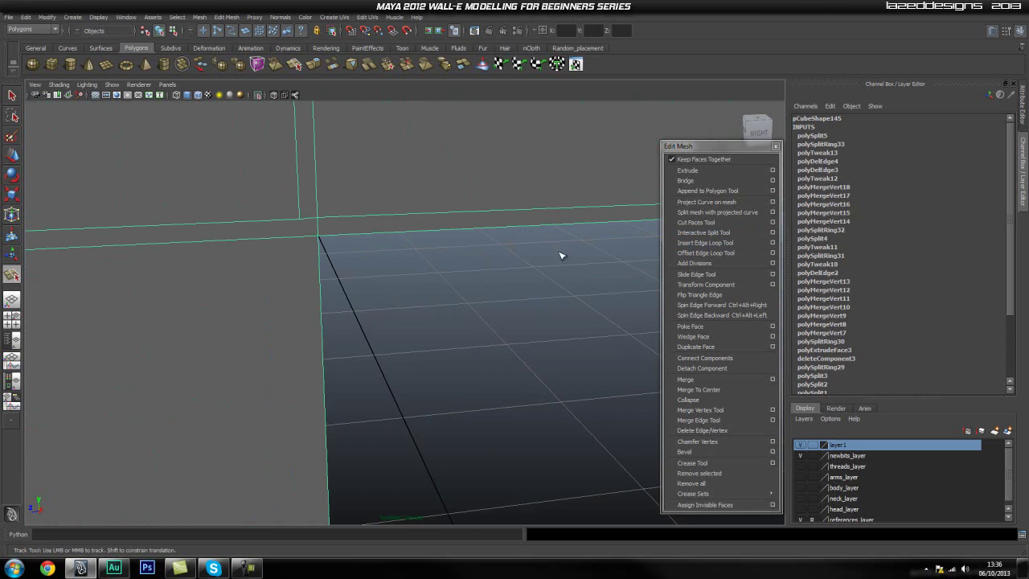
{"action": "left_click", "coordinate": [706, 243]}
{"action": "left_click_drag", "start_coordinate": [313, 240], "coordinate": [304, 240]}
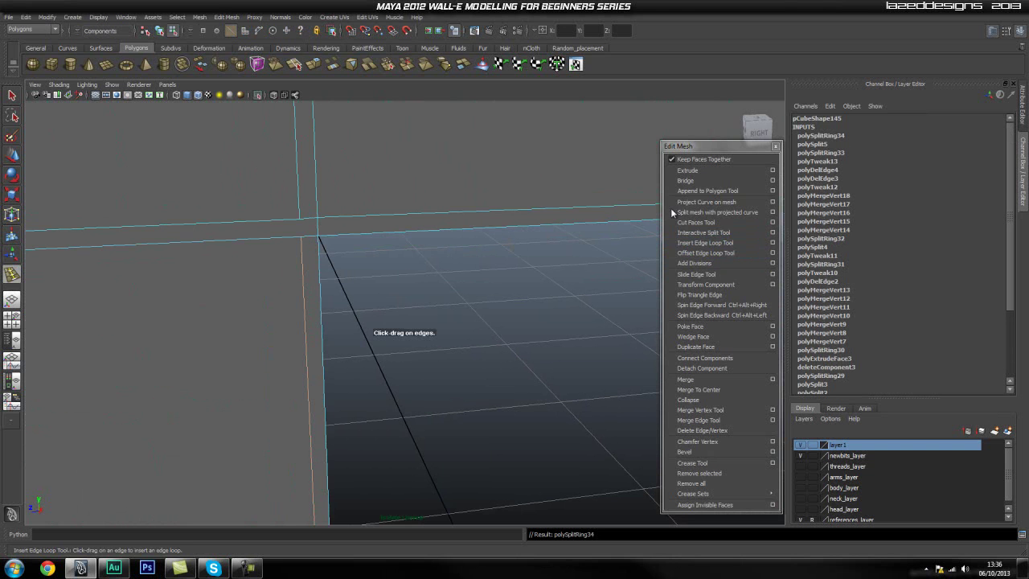
Step: Split across the band at the inner corner to join the inner vertical loop to the edge above
{"action": "left_click", "coordinate": [726, 236]}
{"action": "left_click", "coordinate": [302, 246]}
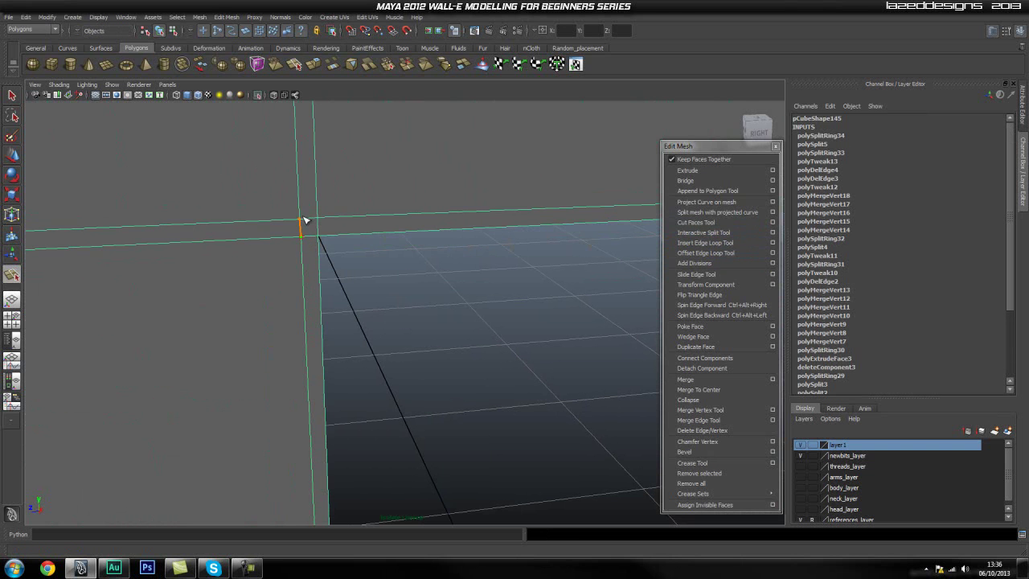
{"action": "key", "text": "Return"}
Step: Insert supporting edge loops close to the upper arm's free end and around the bracket's profile near its side face
{"action": "left_click_drag", "start_coordinate": [463, 230], "coordinate": [561, 242], "text": "alt"}
{"action": "middle_click_drag", "start_coordinate": [561, 243], "coordinate": [479, 313], "text": "alt"}
{"action": "left_click_drag", "start_coordinate": [414, 244], "coordinate": [413, 261], "text": "alt"}
{"action": "middle_click_drag", "start_coordinate": [413, 189], "coordinate": [389, 243], "text": "alt"}
{"action": "left_click", "coordinate": [704, 242]}
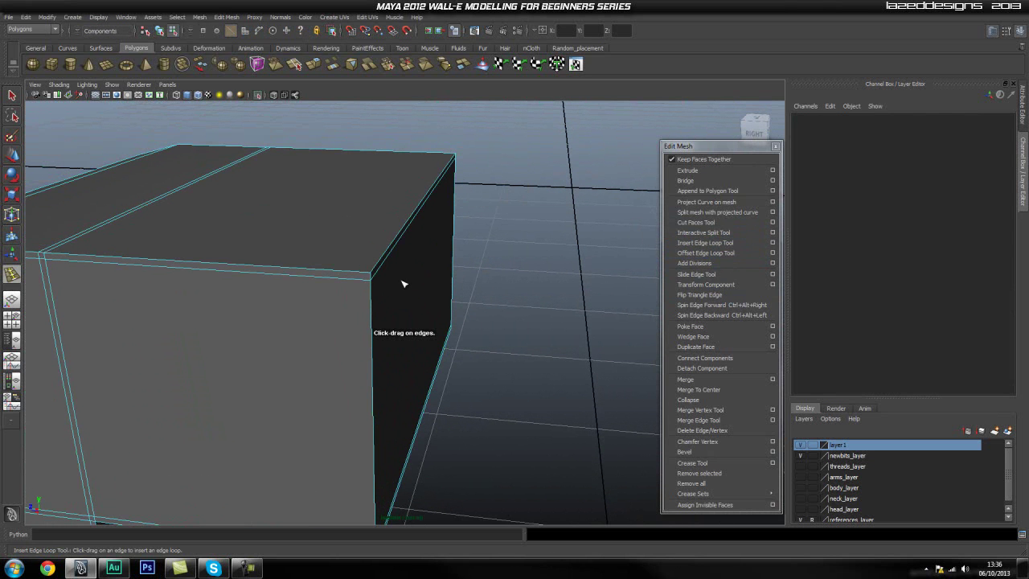
{"action": "left_click_drag", "start_coordinate": [367, 280], "coordinate": [367, 280]}
{"action": "left_click_drag", "start_coordinate": [426, 241], "coordinate": [344, 262], "text": "alt"}
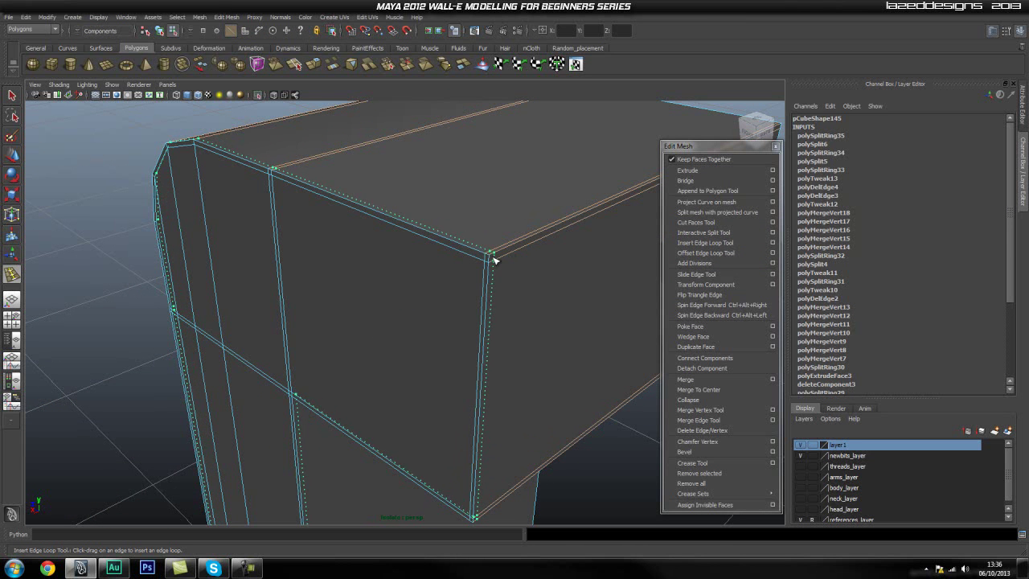
{"action": "left_click", "coordinate": [491, 256]}
Step: Insert supporting loops on both sides of the upper inner corner, through the arm and around the upright just beneath it
{"action": "left_click_drag", "start_coordinate": [484, 294], "coordinate": [356, 249], "text": "alt"}
{"action": "scroll", "coordinate": [345, 266], "scroll_direction": "up", "scroll_amount": 5}
{"action": "middle_click_drag", "start_coordinate": [329, 292], "coordinate": [373, 275], "text": "alt"}
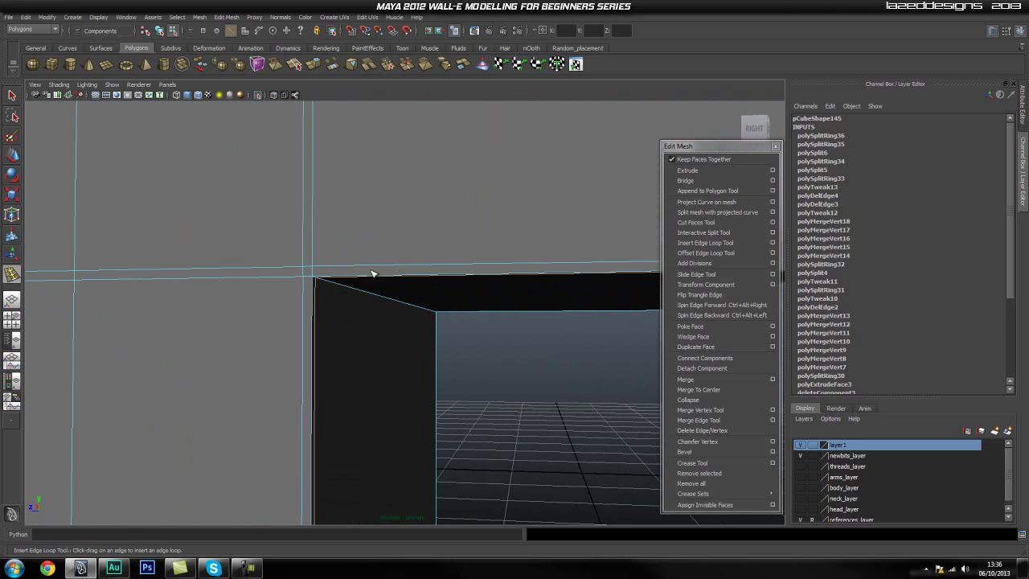
{"action": "left_click", "coordinate": [322, 278]}
{"action": "scroll", "coordinate": [392, 314], "scroll_direction": "down", "scroll_amount": 2}
{"action": "mouse_move", "coordinate": [395, 316]}
{"action": "middle_mouse_down", "text": "alt"}
{"action": "mouse_move", "coordinate": [386, 264]}
{"action": "mouse_move", "coordinate": [391, 310]}
{"action": "middle_mouse_up", "text": "alt"}
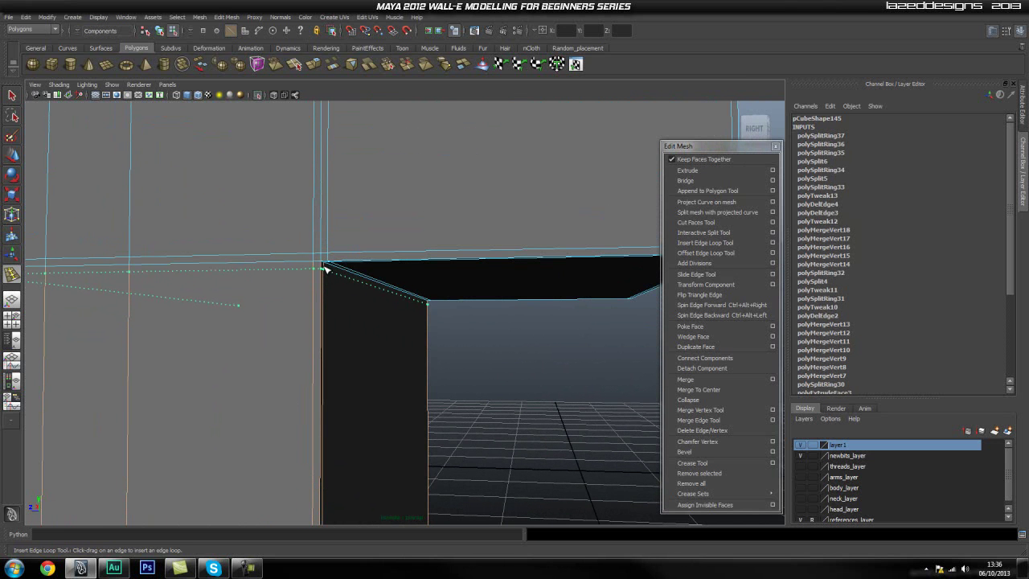
Step: Insert supporting loops on both sides of the lower inner corner, around the upright and through the lower arm
{"action": "scroll", "coordinate": [372, 342], "scroll_direction": "down", "scroll_amount": 4}
{"action": "middle_click_drag", "start_coordinate": [372, 342], "coordinate": [362, 150], "text": "alt"}
{"action": "scroll", "coordinate": [378, 228], "scroll_direction": "up", "scroll_amount": 2}
{"action": "middle_click_drag", "start_coordinate": [375, 227], "coordinate": [387, 246], "text": "alt"}
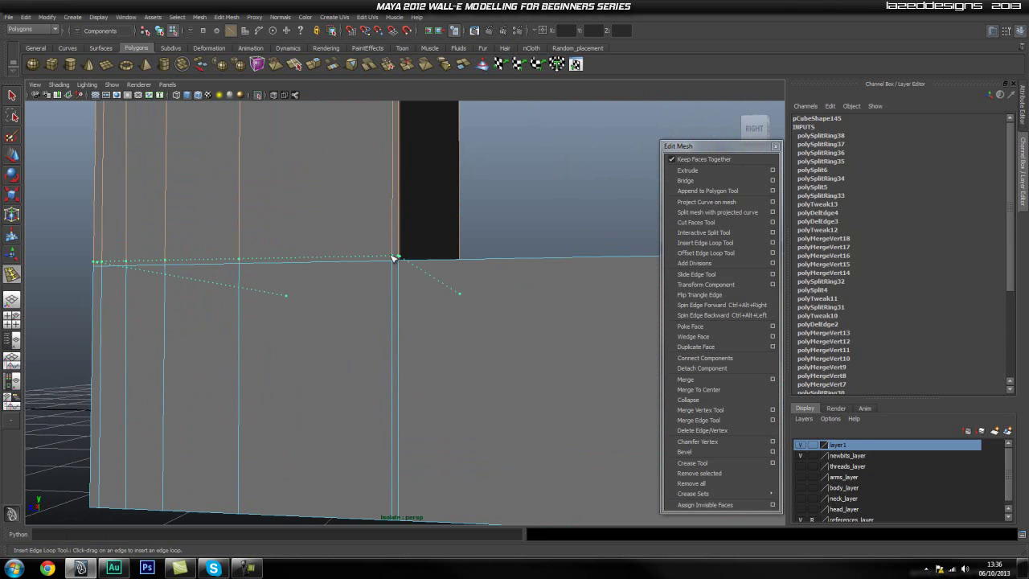
{"action": "left_click", "coordinate": [389, 255]}
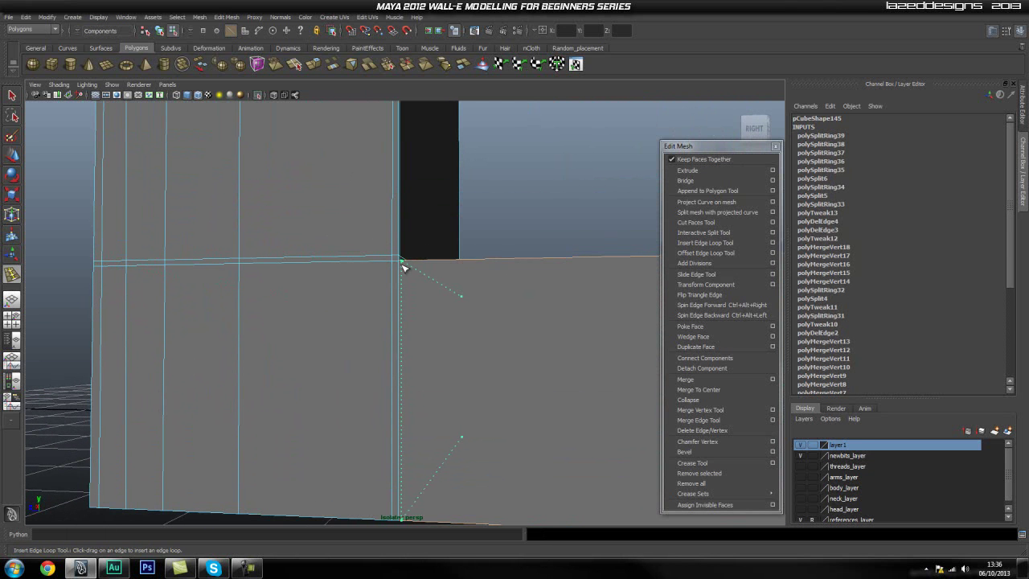
{"action": "left_click", "coordinate": [405, 269]}
Step: Insert an edge loop around the lower arm and upright just below the arm's top face
{"action": "middle_click_drag", "start_coordinate": [489, 284], "coordinate": [314, 276], "text": "alt"}
{"action": "left_click_drag", "start_coordinate": [314, 276], "coordinate": [352, 287], "text": "alt"}
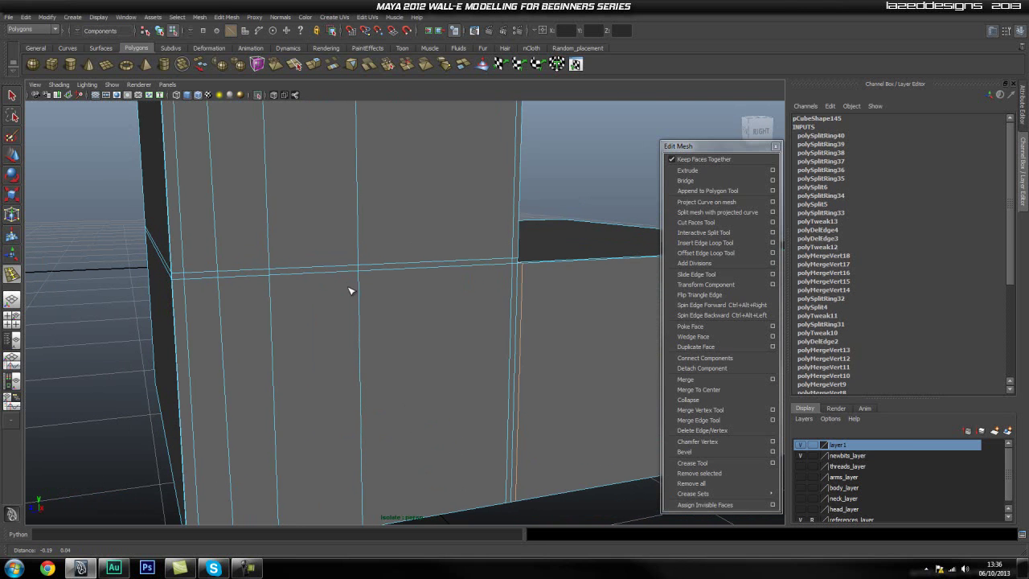
{"action": "left_click", "coordinate": [186, 289]}
Step: Insert a vertical edge loop around the lower arm close to its free end
{"action": "middle_click_drag", "start_coordinate": [566, 272], "coordinate": [351, 283], "text": "alt"}
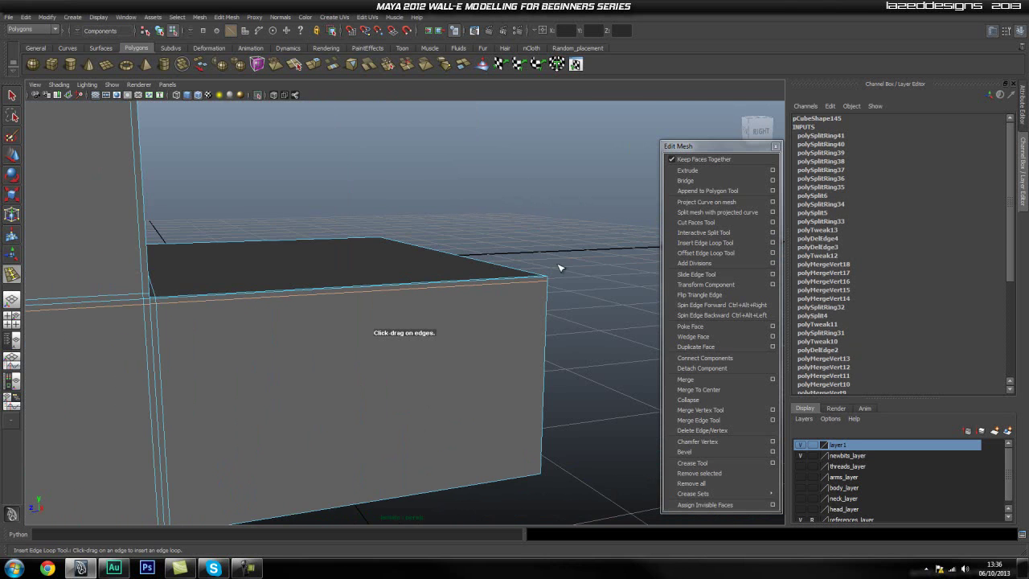
{"action": "left_click_drag", "start_coordinate": [590, 273], "coordinate": [544, 276], "text": "alt"}
{"action": "middle_click_drag", "start_coordinate": [545, 276], "coordinate": [438, 272], "text": "alt"}
{"action": "right_click_drag", "start_coordinate": [438, 272], "coordinate": [475, 274], "text": "alt"}
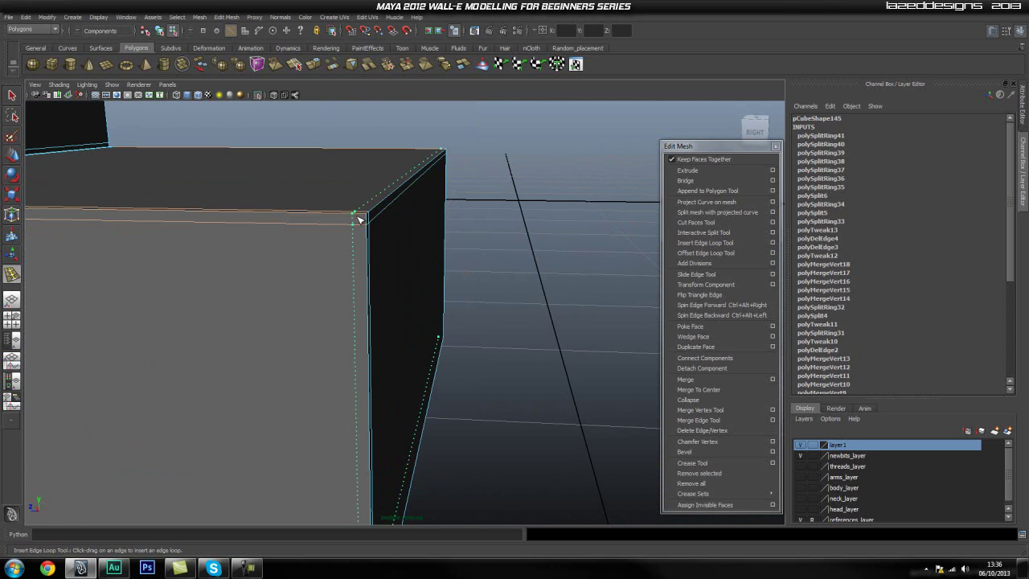
{"action": "left_click", "coordinate": [361, 219]}
Step: Insert an edge loop around the bracket's base just above its bottom edge
{"action": "right_click_drag", "start_coordinate": [379, 228], "coordinate": [305, 202], "text": "alt"}
{"action": "middle_click_drag", "start_coordinate": [306, 202], "coordinate": [329, 170], "text": "alt"}
{"action": "left_click_drag", "start_coordinate": [289, 247], "coordinate": [311, 243], "text": "alt"}
{"action": "left_click_drag", "start_coordinate": [339, 295], "coordinate": [356, 249], "text": "alt"}
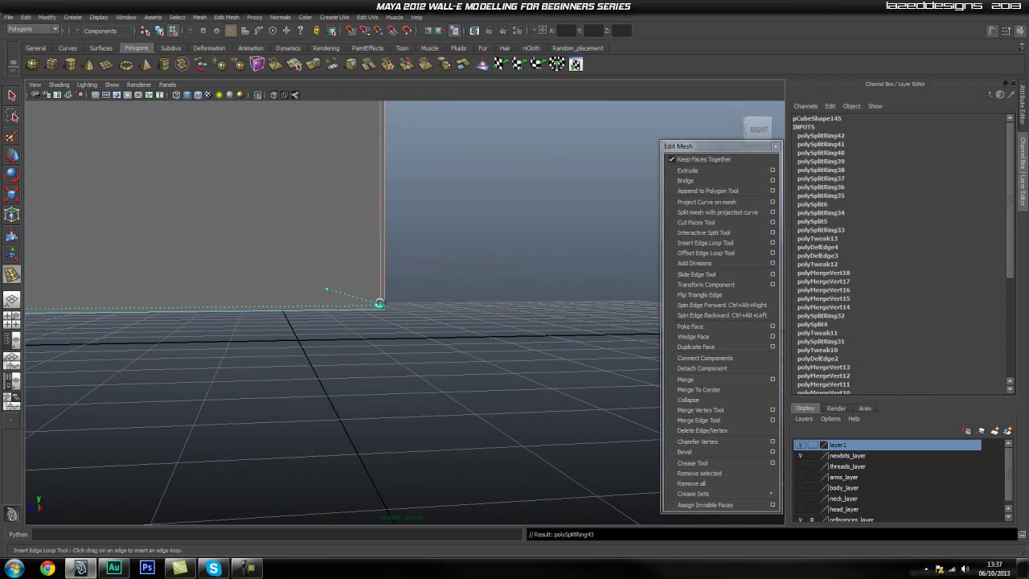
{"action": "left_click", "coordinate": [381, 305]}
Step: Examine the supporting loops around the lower arm and the upright's base from several sides
{"action": "middle_click_drag", "start_coordinate": [332, 196], "coordinate": [501, 239], "text": "alt"}
{"action": "left_click_drag", "start_coordinate": [501, 238], "coordinate": [326, 275], "text": "alt"}
{"action": "right_click_drag", "start_coordinate": [326, 276], "coordinate": [380, 272], "text": "alt"}
{"action": "left_click_drag", "start_coordinate": [380, 271], "coordinate": [276, 278], "text": "alt"}
{"action": "right_click_drag", "start_coordinate": [275, 278], "coordinate": [313, 340], "text": "alt"}
{"action": "middle_click_drag", "start_coordinate": [429, 265], "coordinate": [418, 332], "text": "alt"}
{"action": "left_click_drag", "start_coordinate": [418, 333], "coordinate": [402, 248], "text": "alt"}
{"action": "middle_click_drag", "start_coordinate": [402, 249], "coordinate": [372, 492], "text": "alt"}
{"action": "left_click_drag", "start_coordinate": [365, 323], "coordinate": [384, 290], "text": "alt"}
{"action": "middle_click_drag", "start_coordinate": [384, 265], "coordinate": [361, 298], "text": "alt"}
Step: Move the front loop's vertices at the upright's bottom corner closer to the front edge
{"action": "key", "text": "q"}
{"action": "right_click_drag", "start_coordinate": [352, 383], "coordinate": [312, 384]}
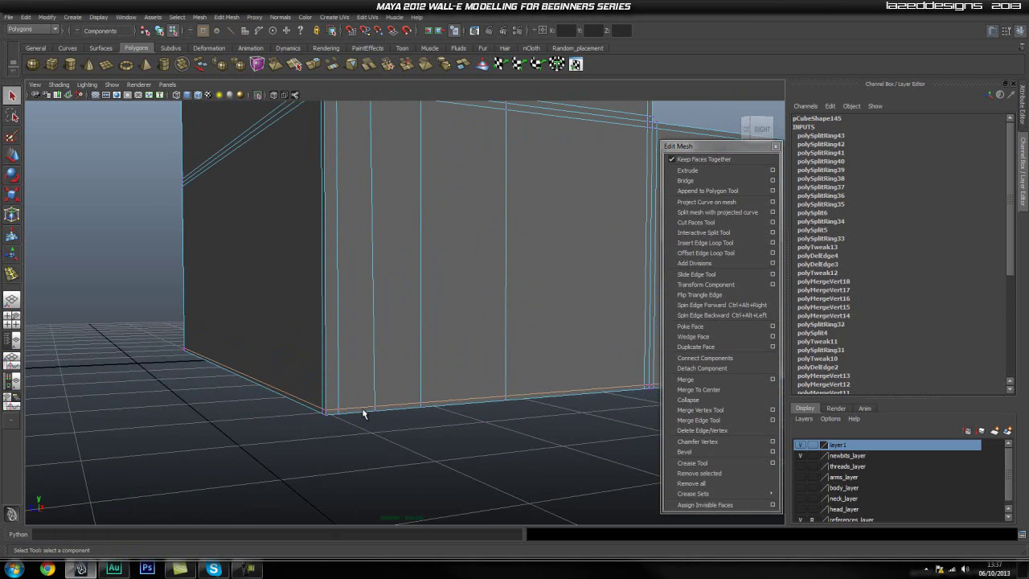
{"action": "left_click_drag", "start_coordinate": [331, 430], "coordinate": [320, 406]}
{"action": "key", "text": "w"}
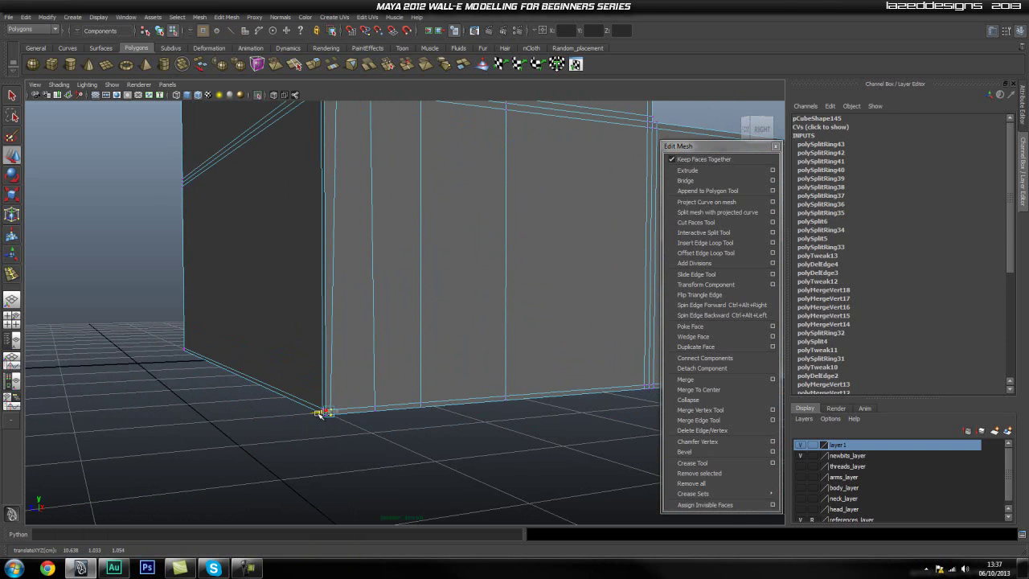
Step: Move the same front loop's vertices closer to the front edge where the lower and upper horizontal bands cross it
{"action": "key", "text": "f"}
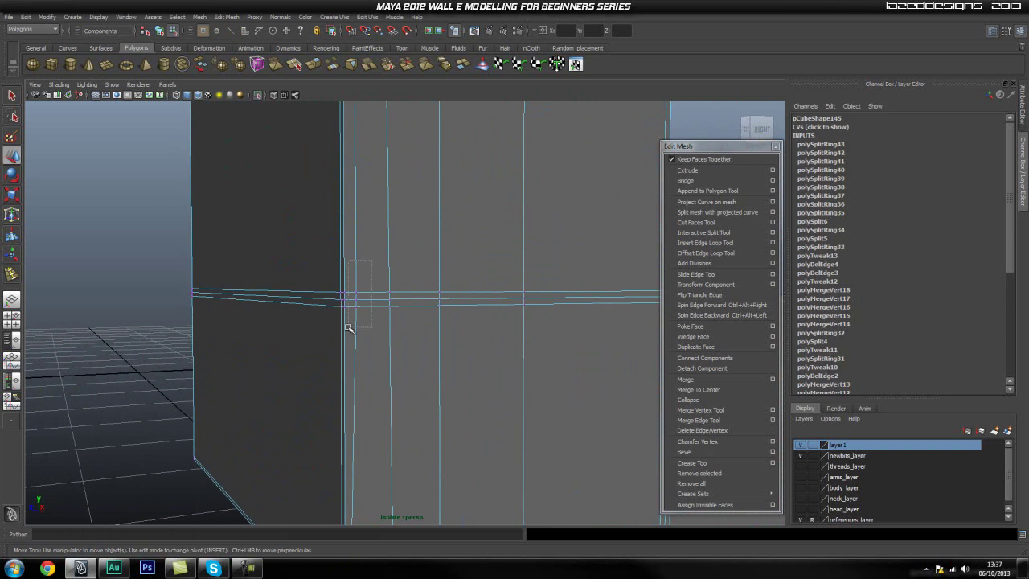
{"action": "left_click_drag", "start_coordinate": [344, 301], "coordinate": [344, 301]}
{"action": "middle_click_drag", "start_coordinate": [373, 170], "coordinate": [365, 378], "text": "alt"}
{"action": "middle_click_drag", "start_coordinate": [391, 204], "coordinate": [397, 370], "text": "alt"}
{"action": "middle_click_drag", "start_coordinate": [397, 254], "coordinate": [402, 374], "text": "alt"}
{"action": "right_click_drag", "start_coordinate": [353, 310], "coordinate": [370, 316], "text": "alt"}
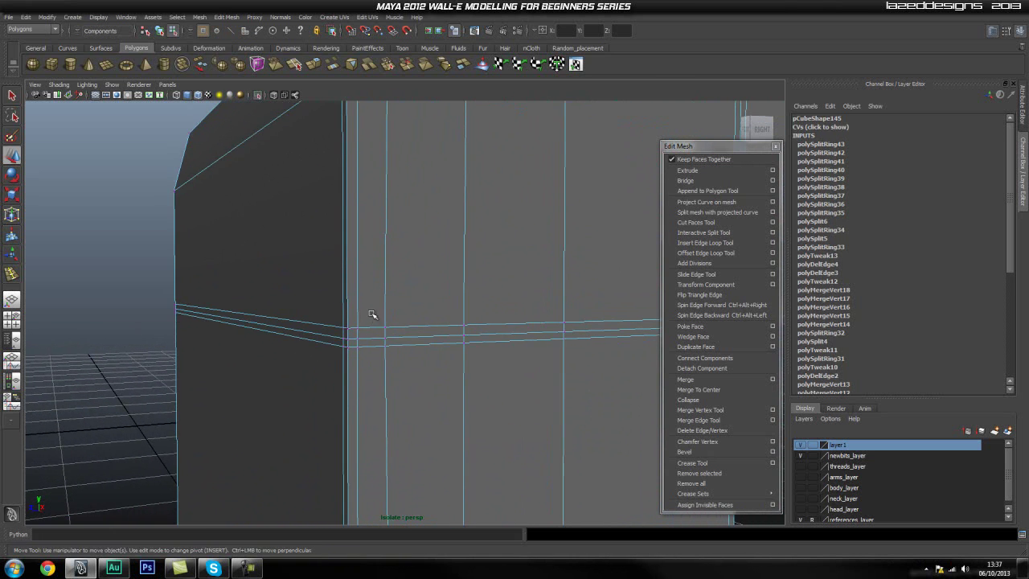
{"action": "left_click_drag", "start_coordinate": [345, 337], "coordinate": [344, 338]}
{"action": "right_click_drag", "start_coordinate": [365, 218], "coordinate": [370, 295], "text": "alt"}
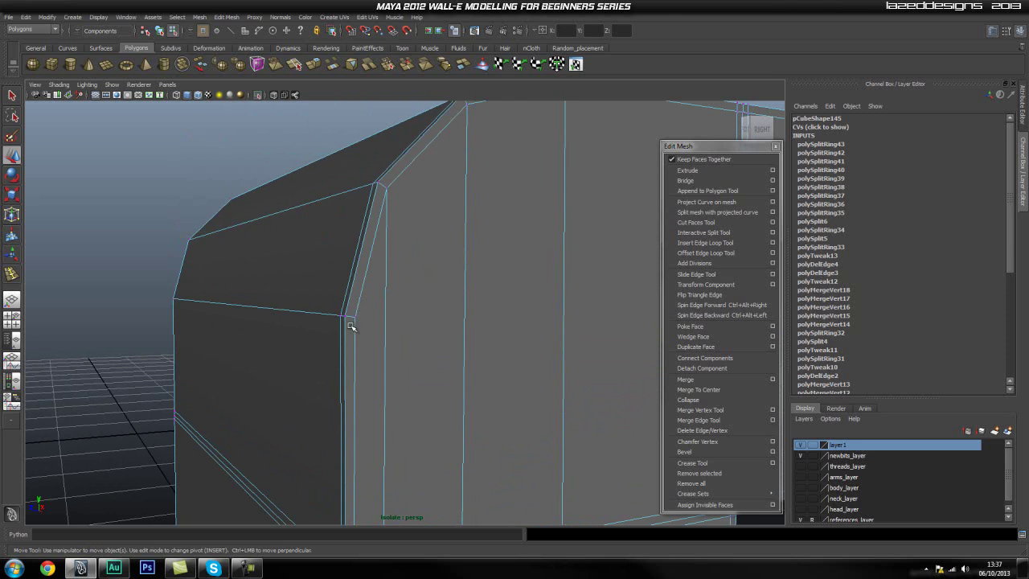
Step: Return the bracket to object mode and deselect it
{"action": "scroll", "coordinate": [385, 309], "scroll_direction": "down", "scroll_amount": 4}
{"action": "left_click_drag", "start_coordinate": [388, 308], "coordinate": [266, 308], "text": "alt"}
{"action": "scroll", "coordinate": [347, 301], "scroll_direction": "down", "scroll_amount": 5}
{"action": "left_click_drag", "start_coordinate": [346, 300], "coordinate": [307, 301], "text": "alt"}
{"action": "key", "text": "q"}
{"action": "right_click", "coordinate": [302, 304]}
{"action": "right_click_drag", "start_coordinate": [301, 303], "coordinate": [346, 289]}
{"action": "left_click", "coordinate": [292, 297]}
{"action": "left_click", "coordinate": [471, 316]}
Step: Examine the bracket's rounded top and hard edges in the smoothed preview
{"action": "left_click_drag", "start_coordinate": [502, 317], "coordinate": [448, 319], "text": "alt"}
{"action": "middle_click_drag", "start_coordinate": [492, 319], "coordinate": [434, 282], "text": "alt"}
{"action": "left_click_drag", "start_coordinate": [432, 282], "coordinate": [263, 238], "text": "alt"}
{"action": "left_click", "coordinate": [197, 95]}
{"action": "mouse_move", "coordinate": [385, 181]}
{"action": "left_mouse_down", "text": "alt"}
{"action": "mouse_move", "coordinate": [415, 193]}
{"action": "mouse_move", "coordinate": [448, 232]}
{"action": "mouse_move", "coordinate": [442, 251]}
{"action": "mouse_move", "coordinate": [541, 248]}
{"action": "mouse_move", "coordinate": [547, 269]}
{"action": "mouse_move", "coordinate": [510, 246]}
{"action": "mouse_move", "coordinate": [436, 266]}
{"action": "mouse_move", "coordinate": [557, 273]}
{"action": "mouse_move", "coordinate": [418, 274]}
{"action": "mouse_move", "coordinate": [487, 285]}
{"action": "mouse_move", "coordinate": [599, 273]}
{"action": "mouse_move", "coordinate": [381, 278]}
{"action": "left_mouse_up", "text": "alt"}
{"action": "left_click", "coordinate": [424, 266]}
{"action": "left_click", "coordinate": [546, 268]}
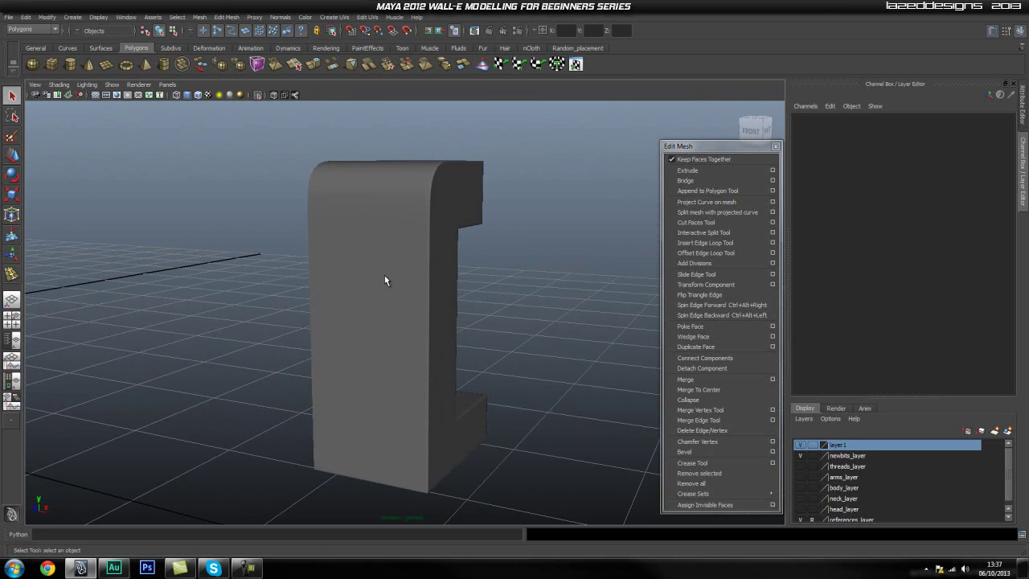
Step: Show the bracket among the surrounding parts for comparison, and isolate it again
{"action": "left_click", "coordinate": [382, 279]}
{"action": "left_click", "coordinate": [261, 95]}
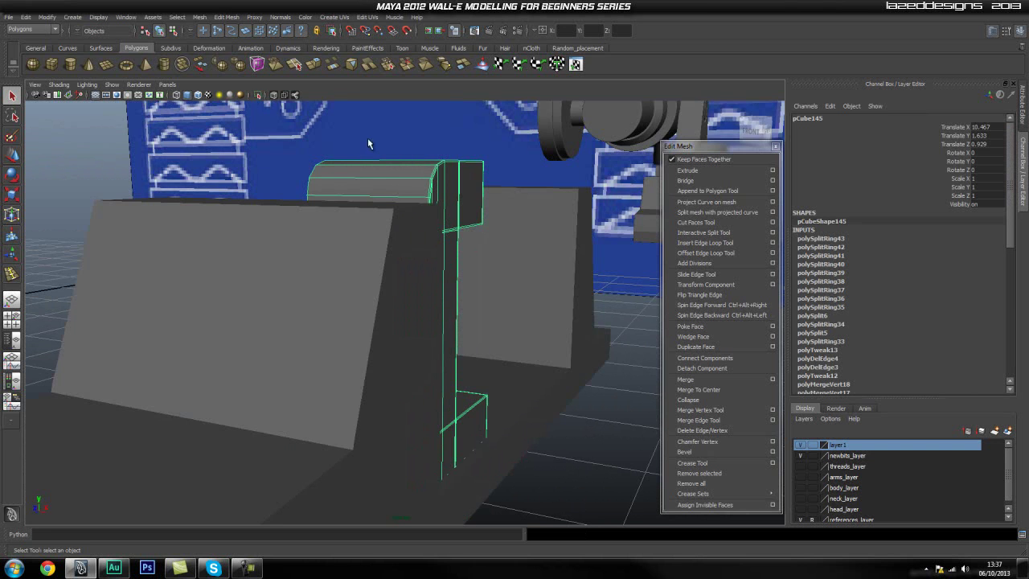
{"action": "left_click", "coordinate": [256, 94]}
{"action": "left_click_drag", "start_coordinate": [392, 135], "coordinate": [405, 190], "text": "alt"}
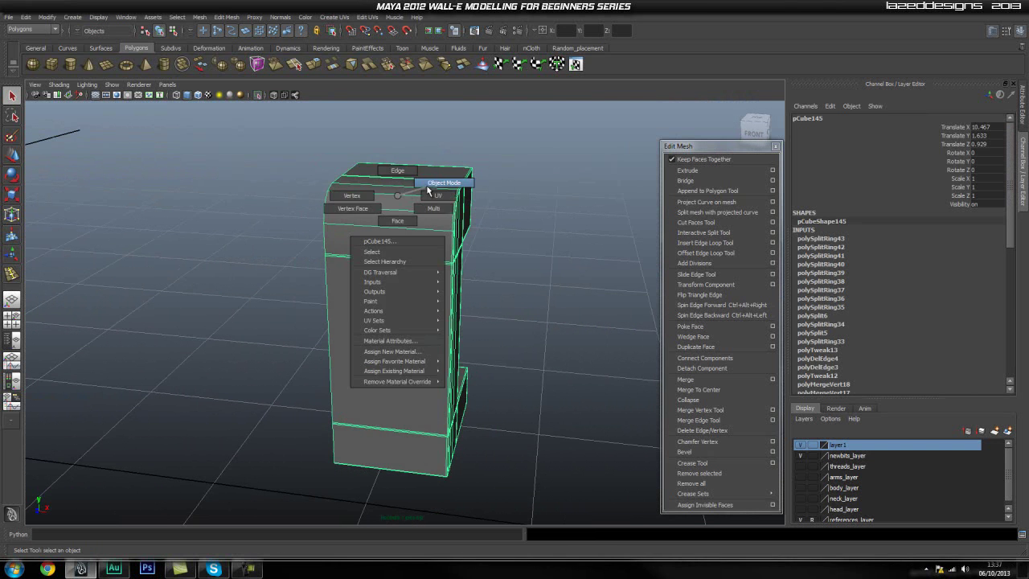
Step: Duplicate the bracket half and mirror the copy by setting its Scale X to -1
{"action": "key", "text": "ctrl+d"}
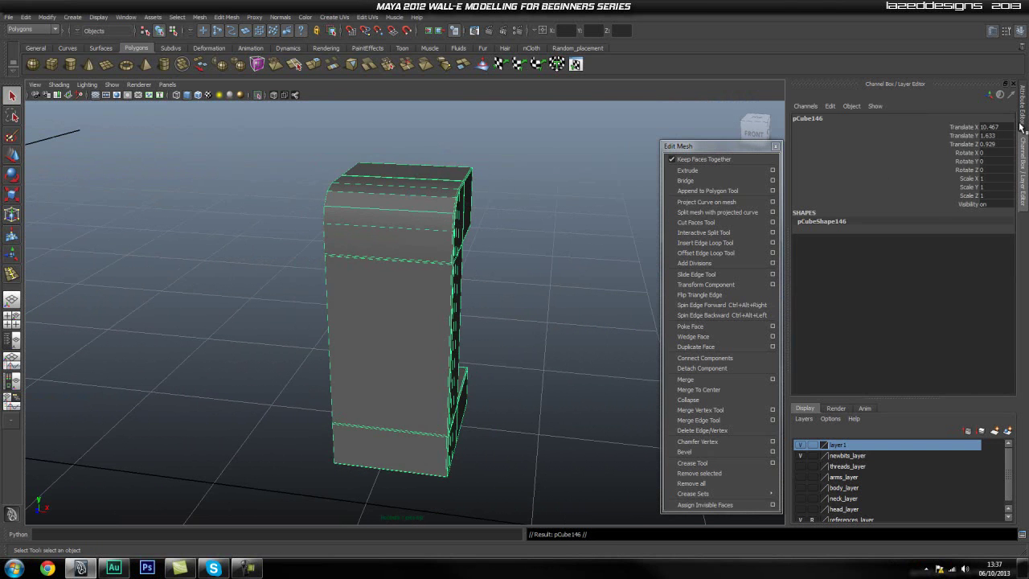
{"action": "key", "text": "r"}
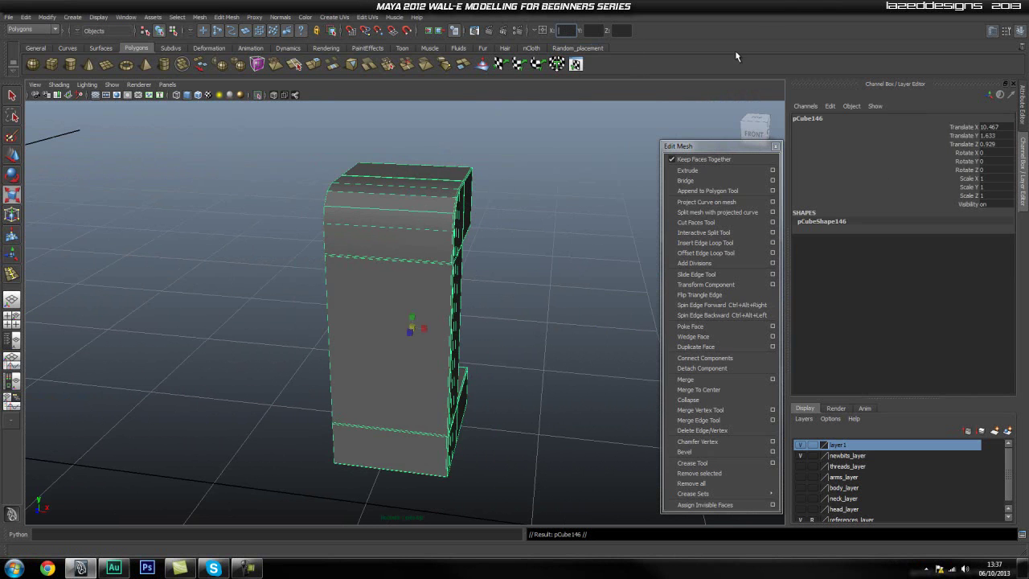
{"action": "key", "text": "Return"}
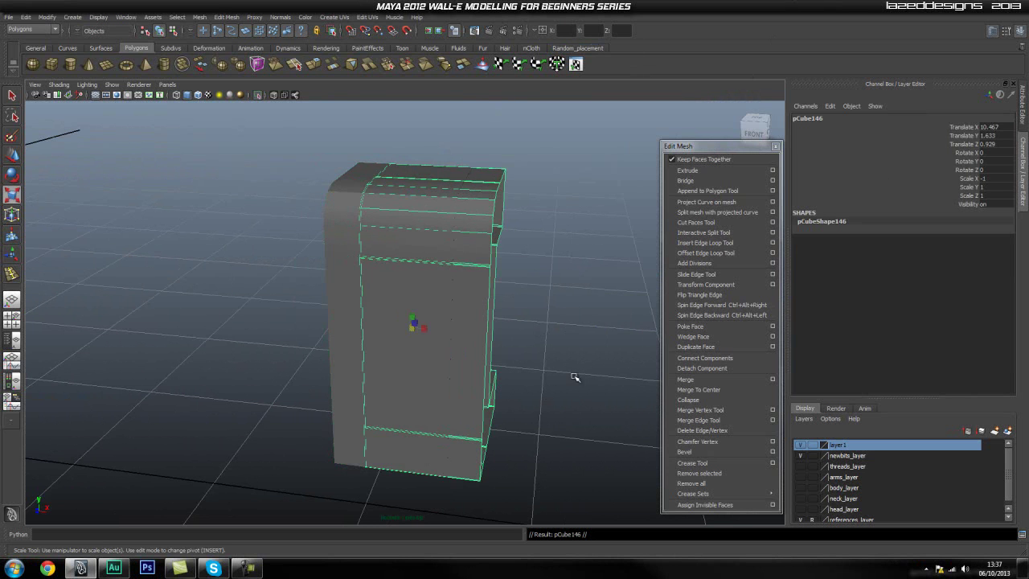
Step: Move the mirrored half along X to 9.848 so its inner edge meets the original half
{"action": "key", "text": "w"}
{"action": "middle_click_drag", "start_coordinate": [397, 326], "coordinate": [241, 311]}
{"action": "key", "text": "space"}
{"action": "left_click_drag", "start_coordinate": [285, 312], "coordinate": [301, 314]}
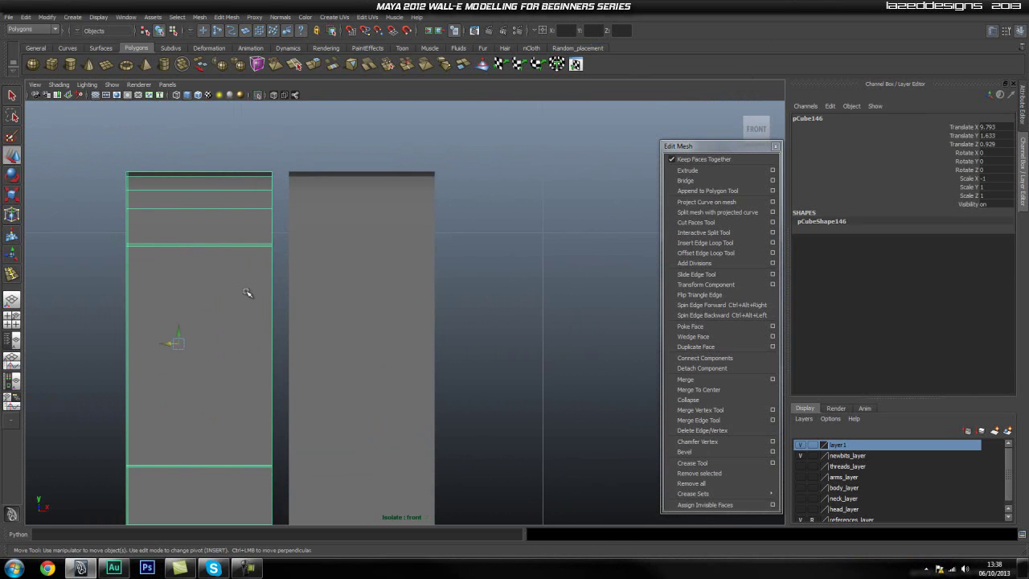
{"action": "left_click_drag", "start_coordinate": [170, 345], "coordinate": [182, 346]}
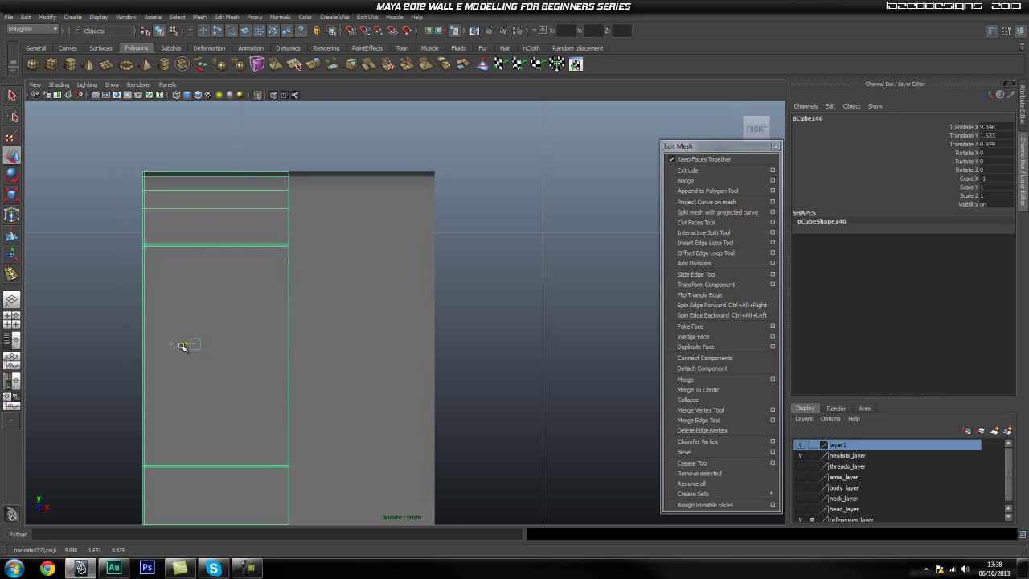
Step: Combine the two bracket halves into one mesh and isolate the combined bracket
{"action": "left_click", "coordinate": [348, 302]}
{"action": "middle_click_drag", "start_coordinate": [322, 245], "coordinate": [351, 287], "text": "alt"}
{"action": "key", "text": "space"}
{"action": "left_click_drag", "start_coordinate": [363, 316], "coordinate": [365, 296]}
{"action": "left_click", "coordinate": [366, 296]}
{"action": "left_click", "coordinate": [273, 276], "text": "shift"}
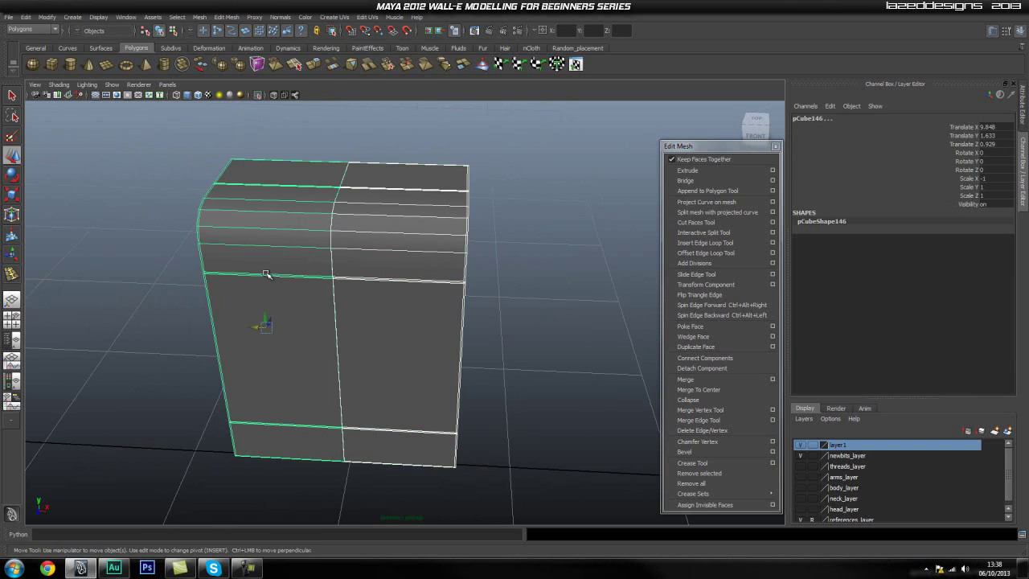
{"action": "left_click", "coordinate": [199, 17]}
{"action": "left_click", "coordinate": [202, 32]}
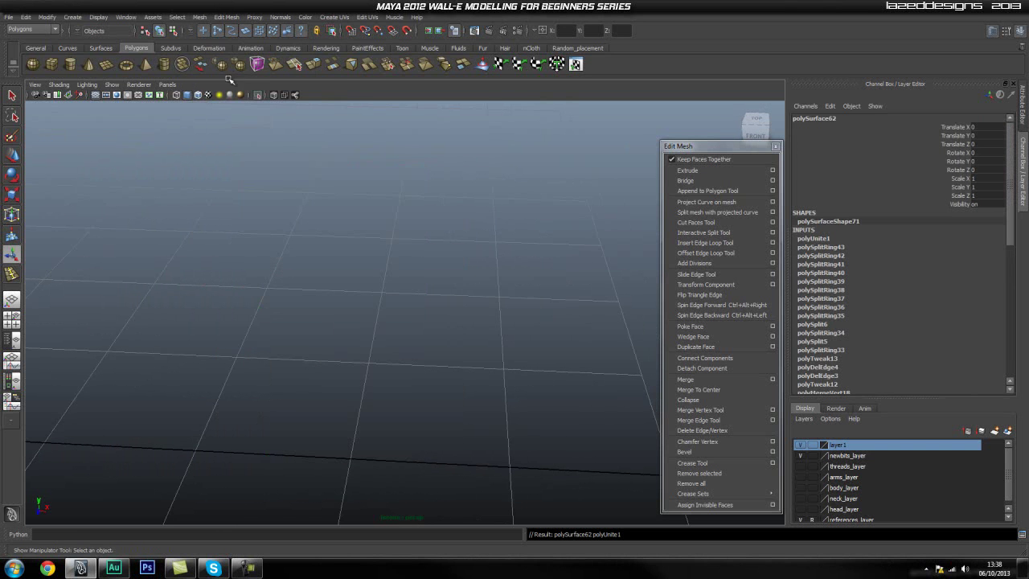
{"action": "left_click", "coordinate": [257, 96]}
{"action": "left_click", "coordinate": [257, 95]}
{"action": "left_click_drag", "start_coordinate": [361, 227], "coordinate": [367, 230], "text": "alt"}
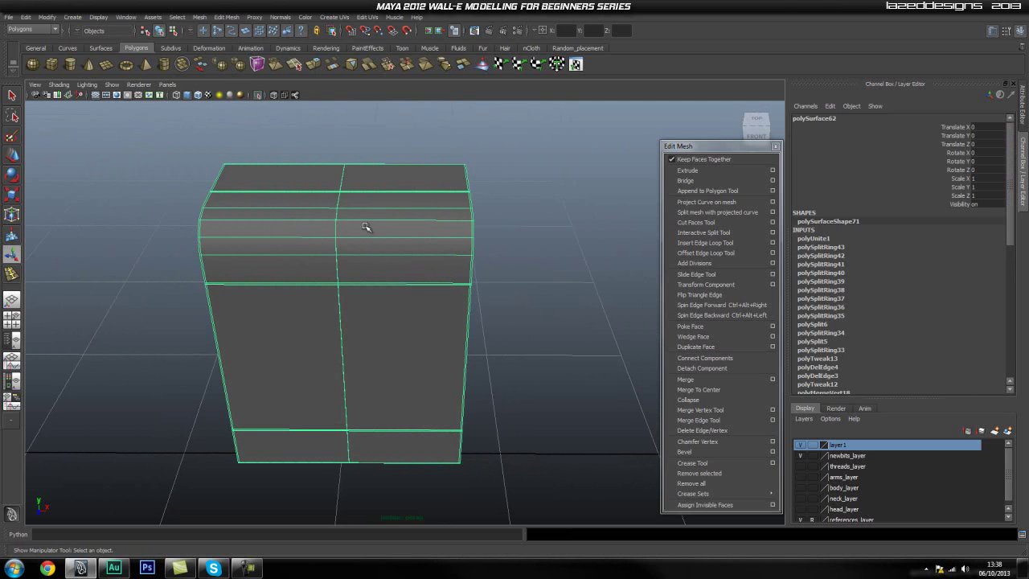
Step: Merge the vertices along the combined bracket's centre seam with a threshold of 0.0010
{"action": "middle_click_drag", "start_coordinate": [367, 204], "coordinate": [376, 248], "text": "alt"}
{"action": "right_click_drag", "start_coordinate": [378, 289], "coordinate": [332, 289]}
{"action": "key", "text": "space"}
{"action": "mouse_move", "coordinate": [378, 269]}
{"action": "left_mouse_down"}
{"action": "mouse_move", "coordinate": [378, 285]}
{"action": "mouse_move", "coordinate": [317, 284]}
{"action": "mouse_move", "coordinate": [368, 294]}
{"action": "mouse_move", "coordinate": [326, 273]}
{"action": "mouse_move", "coordinate": [379, 289]}
{"action": "left_mouse_up"}
{"action": "scroll", "coordinate": [349, 280], "scroll_direction": "down", "scroll_amount": 5}
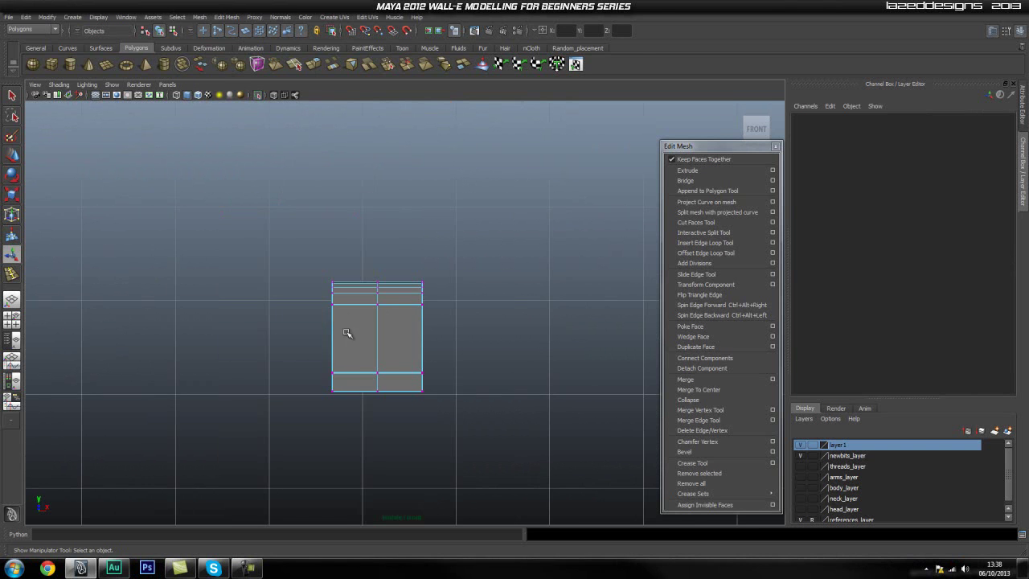
{"action": "left_click_drag", "start_coordinate": [347, 388], "coordinate": [347, 389]}
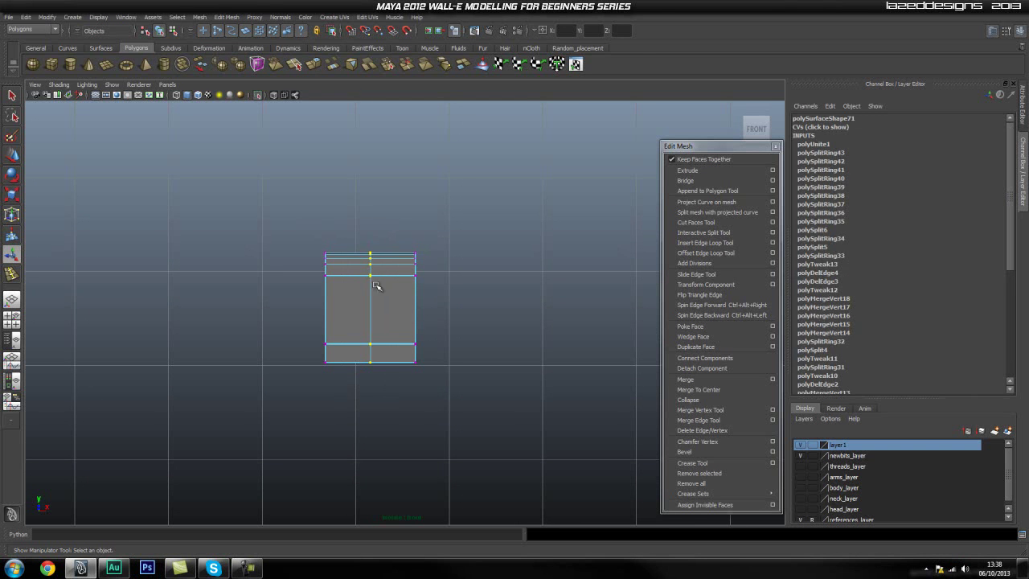
{"action": "right_click_drag", "start_coordinate": [379, 287], "coordinate": [449, 242], "text": "shift"}
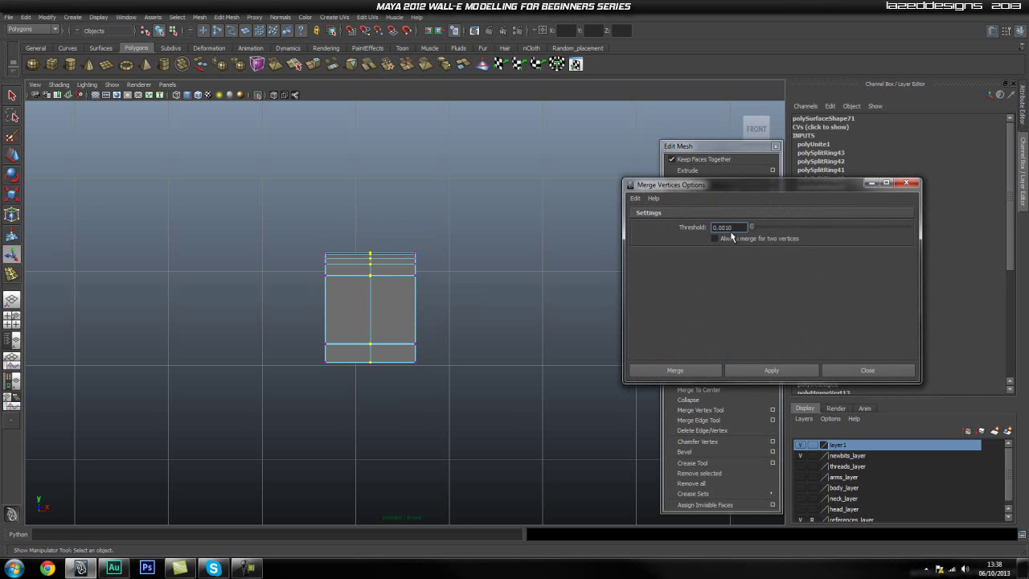
{"action": "left_click", "coordinate": [741, 372]}
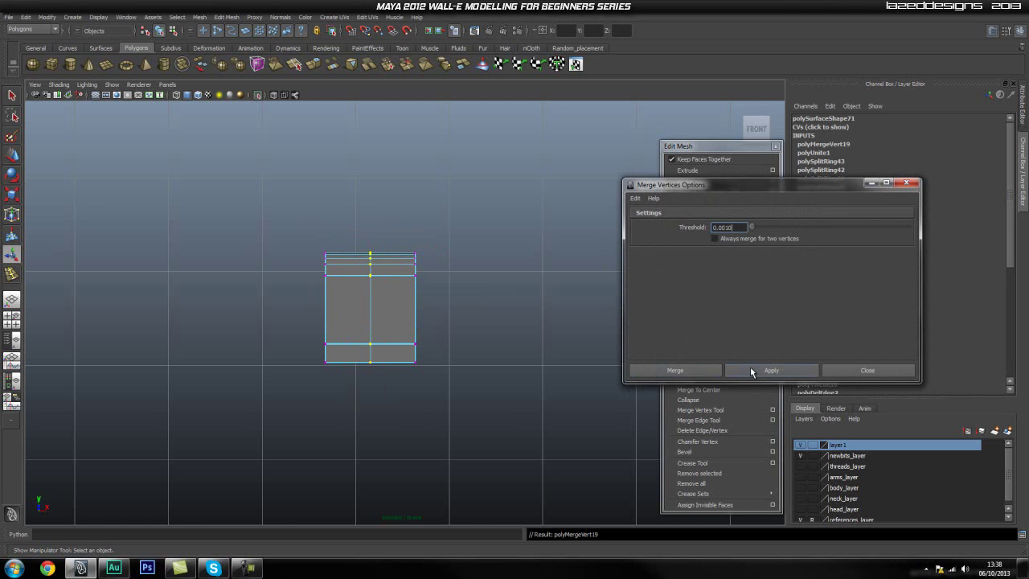
{"action": "left_click", "coordinate": [858, 367]}
Step: Examine the merged vertices along the bracket's centre seam up close
{"action": "key", "text": "space"}
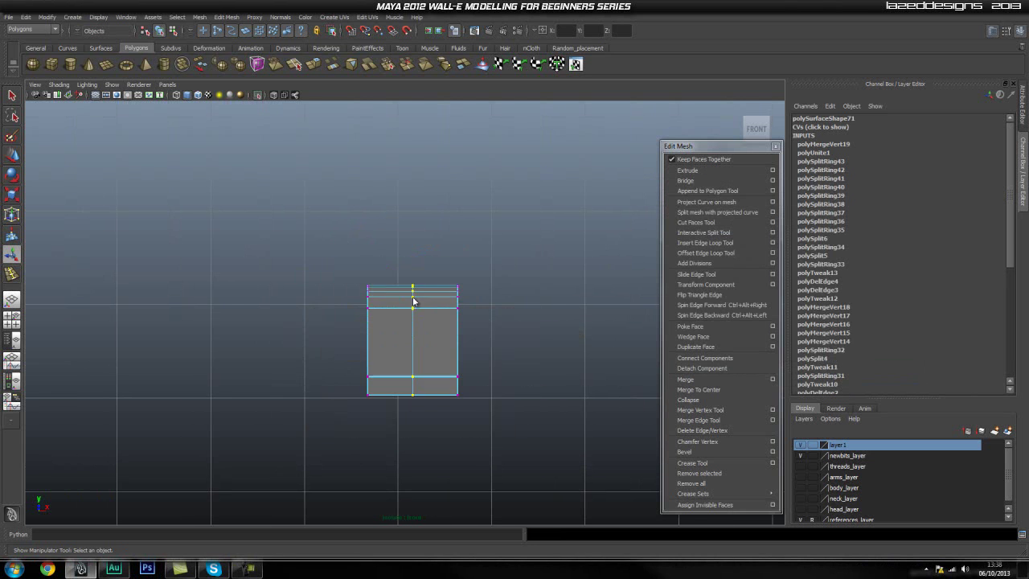
{"action": "left_click_drag", "start_coordinate": [417, 307], "coordinate": [416, 289]}
{"action": "right_click_drag", "start_coordinate": [406, 300], "coordinate": [594, 311], "text": "alt"}
{"action": "middle_click_drag", "start_coordinate": [289, 215], "coordinate": [324, 254], "text": "alt"}
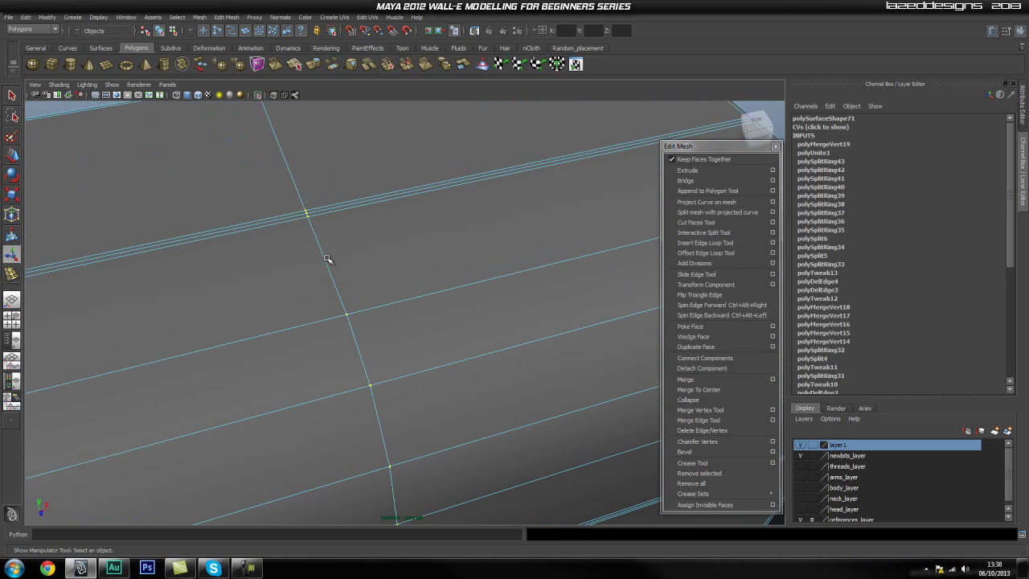
{"action": "left_click_drag", "start_coordinate": [324, 254], "coordinate": [314, 276], "text": "alt"}
{"action": "middle_click_drag", "start_coordinate": [426, 402], "coordinate": [373, 191], "text": "alt"}
{"action": "left_click_drag", "start_coordinate": [417, 310], "coordinate": [314, 327], "text": "alt"}
Step: Select the edge loop running along the bracket's centre seam
{"action": "right_click", "coordinate": [324, 323]}
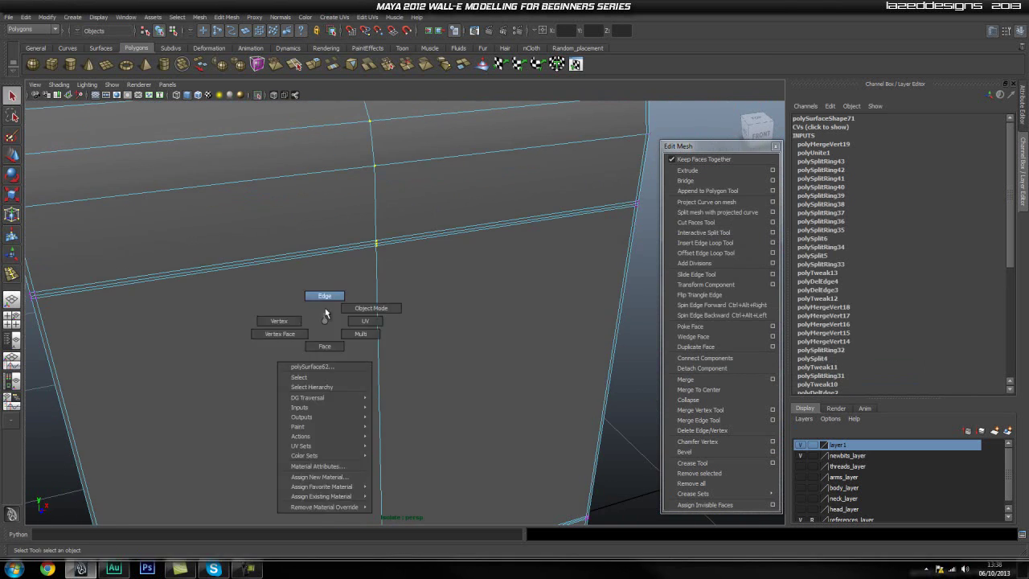
{"action": "left_click", "coordinate": [369, 308]}
{"action": "left_click", "coordinate": [451, 313]}
{"action": "right_click_drag", "start_coordinate": [452, 307], "coordinate": [427, 314]}
{"action": "double_click", "coordinate": [378, 288]}
{"action": "right_click_drag", "start_coordinate": [519, 299], "coordinate": [241, 301], "text": "alt"}
{"action": "left_click_drag", "start_coordinate": [241, 300], "coordinate": [404, 260], "text": "alt"}
Step: Return the bracket to object mode, deselect it and show the surrounding parts again
{"action": "key", "text": "q"}
{"action": "right_click_drag", "start_coordinate": [404, 257], "coordinate": [454, 241]}
{"action": "left_click", "coordinate": [569, 257]}
{"action": "left_click_drag", "start_coordinate": [569, 258], "coordinate": [450, 256], "text": "alt"}
{"action": "left_click", "coordinate": [258, 95]}
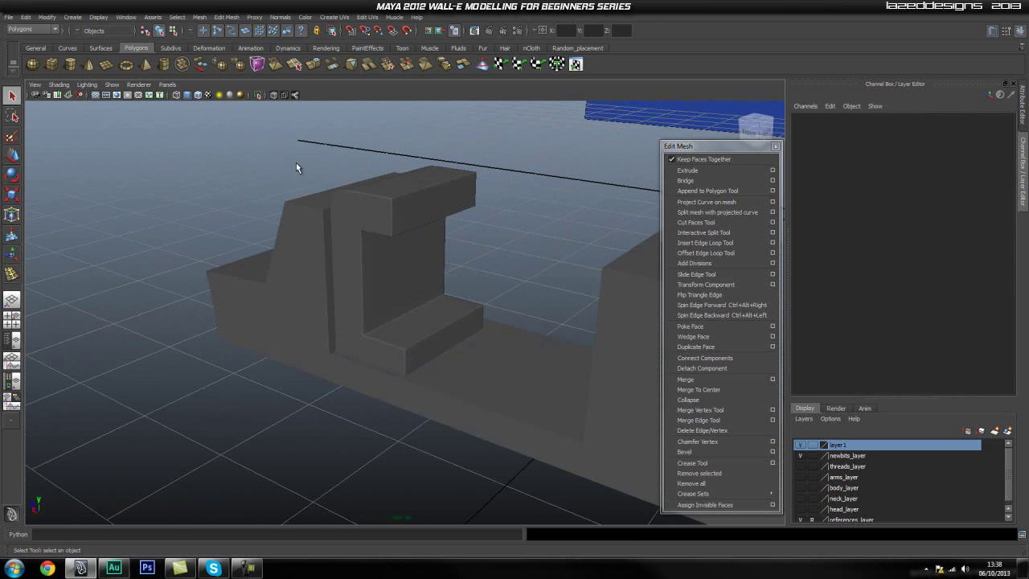
Step: Examine the small pipe rings on the finished suspension brackets on the opposite side of the model
{"action": "right_click_drag", "start_coordinate": [517, 222], "coordinate": [399, 227], "text": "alt"}
{"action": "left_click_drag", "start_coordinate": [399, 227], "coordinate": [434, 217], "text": "alt"}
{"action": "middle_click_drag", "start_coordinate": [434, 217], "coordinate": [341, 246], "text": "alt"}
{"action": "left_click_drag", "start_coordinate": [430, 241], "coordinate": [382, 233], "text": "alt"}
{"action": "middle_click_drag", "start_coordinate": [381, 233], "coordinate": [254, 214], "text": "alt"}
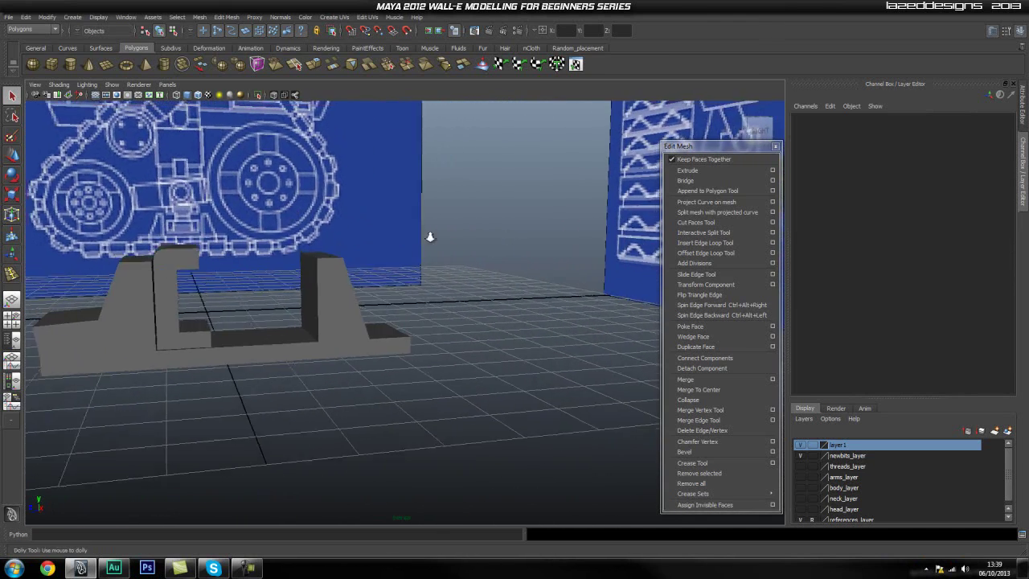
{"action": "middle_click_drag", "start_coordinate": [505, 231], "coordinate": [210, 254], "text": "alt"}
{"action": "middle_click_drag", "start_coordinate": [371, 243], "coordinate": [200, 244], "text": "alt"}
{"action": "right_click_drag", "start_coordinate": [410, 275], "coordinate": [552, 298], "text": "alt"}
{"action": "middle_click_drag", "start_coordinate": [553, 298], "coordinate": [389, 282], "text": "alt"}
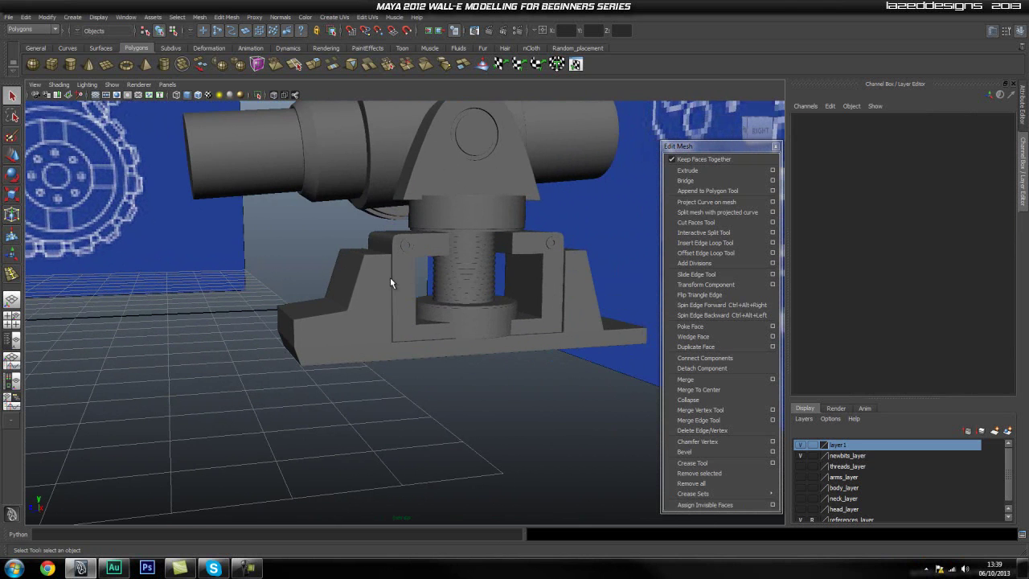
{"action": "left_click", "coordinate": [551, 243]}
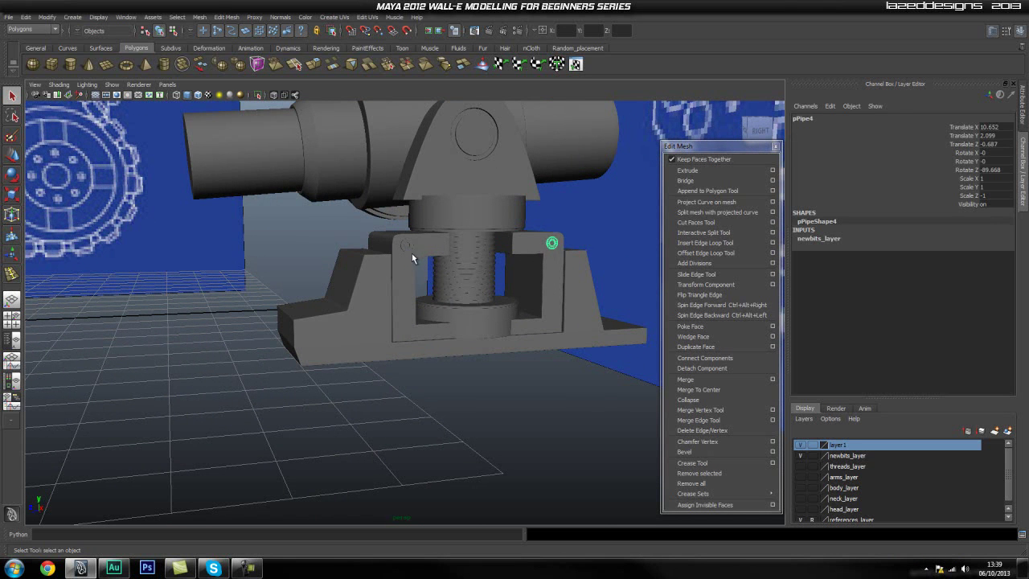
{"action": "left_click", "coordinate": [406, 244]}
{"action": "middle_click_drag", "start_coordinate": [407, 245], "coordinate": [673, 268], "text": "alt"}
{"action": "middle_click_drag", "start_coordinate": [237, 251], "coordinate": [530, 251], "text": "alt"}
{"action": "middle_click_drag", "start_coordinate": [273, 247], "coordinate": [575, 244], "text": "alt"}
Step: Make the combined bracket a live surface in preparation for drawing on its side in the side view
{"action": "left_click", "coordinate": [299, 257]}
{"action": "key", "text": "space"}
{"action": "left_click_drag", "start_coordinate": [298, 256], "coordinate": [346, 260]}
{"action": "middle_click_drag", "start_coordinate": [268, 266], "coordinate": [206, 263], "text": "alt"}
{"action": "scroll", "coordinate": [311, 283], "scroll_direction": "up", "scroll_amount": 6}
{"action": "middle_click_drag", "start_coordinate": [348, 209], "coordinate": [371, 189], "text": "alt"}
{"action": "key", "text": "space"}
{"action": "left_click_drag", "start_coordinate": [240, 197], "coordinate": [268, 287]}
{"action": "scroll", "coordinate": [269, 244], "scroll_direction": "up", "scroll_amount": 3}
{"action": "middle_click_drag", "start_coordinate": [261, 178], "coordinate": [295, 214], "text": "alt"}
Step: Draw a polygon pipe of about 0.058 radius and 0.092 height on the bracket's side near its rounded top corner
{"action": "left_click", "coordinate": [167, 63]}
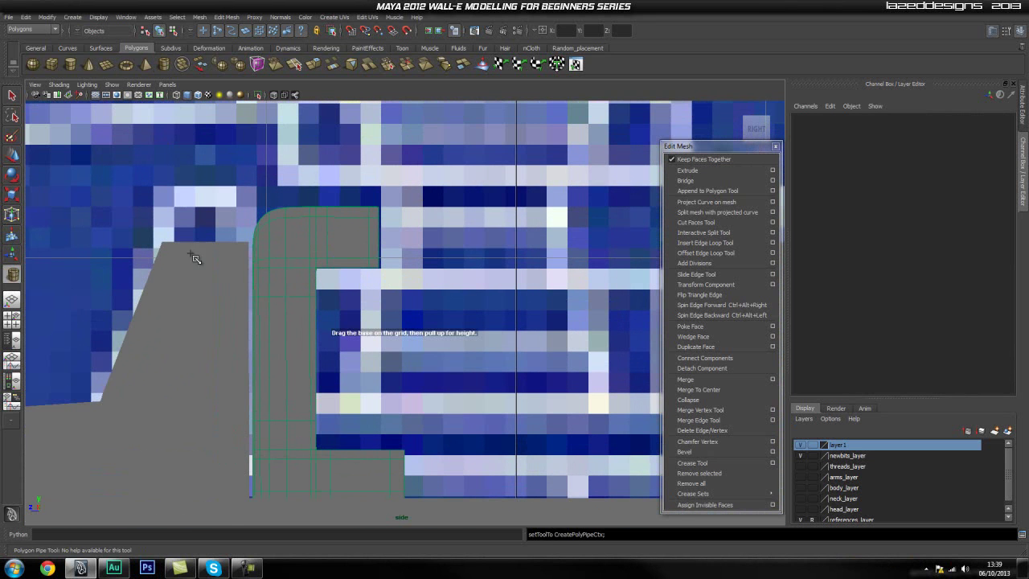
{"action": "scroll", "coordinate": [305, 260], "scroll_direction": "up", "scroll_amount": 3}
{"action": "left_click", "coordinate": [232, 211]}
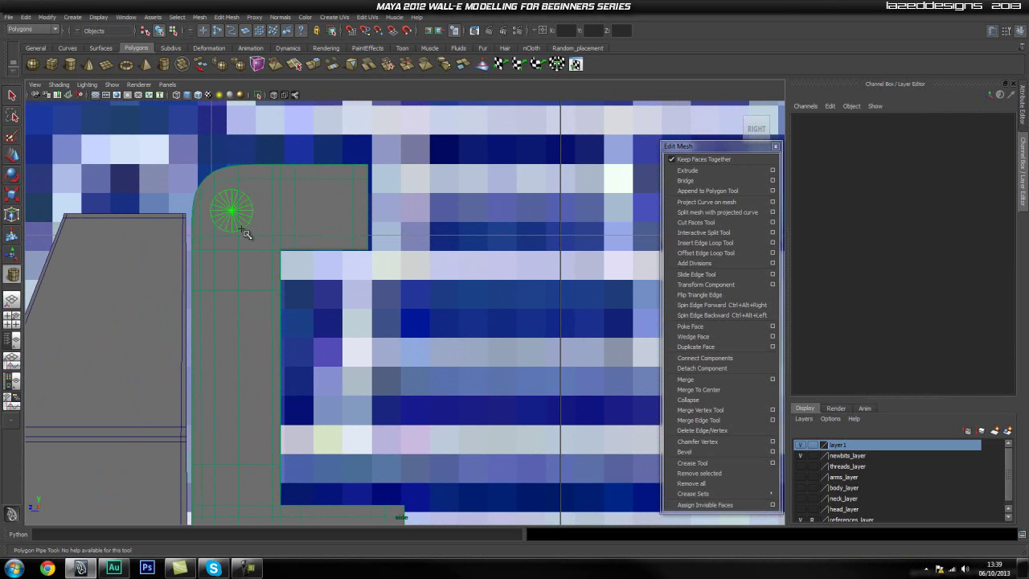
{"action": "left_click_drag", "start_coordinate": [242, 228], "coordinate": [242, 229]}
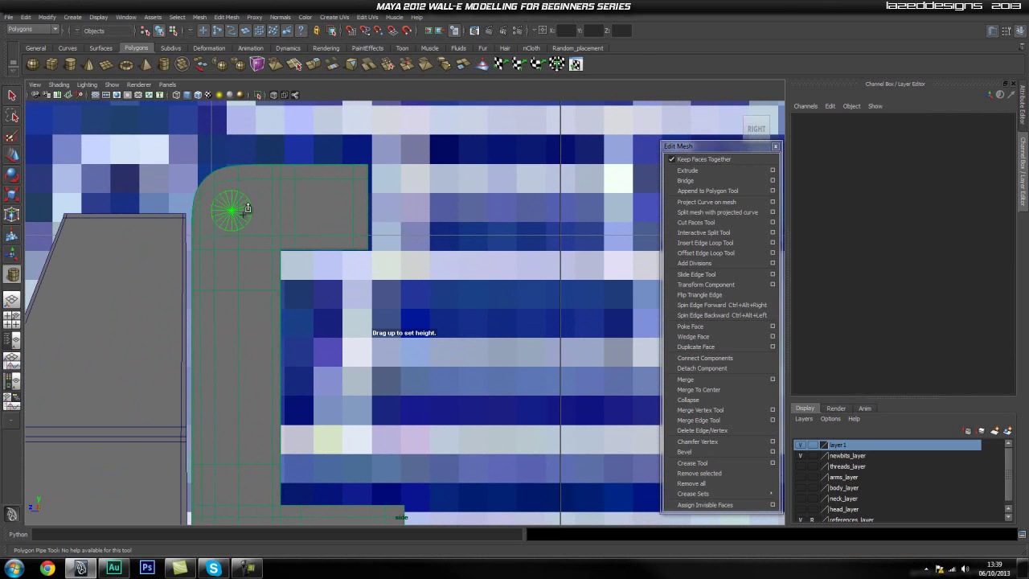
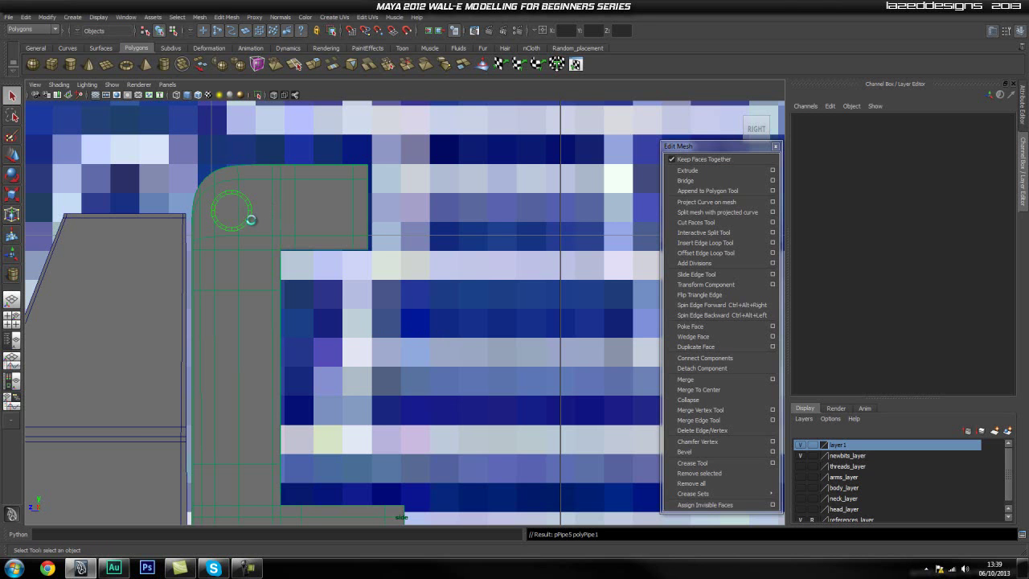
Step: Increase the pipe's wall thickness to leave a hole about half the outer diameter
{"action": "left_click_drag", "start_coordinate": [241, 198], "coordinate": [291, 219], "text": "alt"}
{"action": "right_click_drag", "start_coordinate": [233, 230], "coordinate": [587, 242], "text": "alt"}
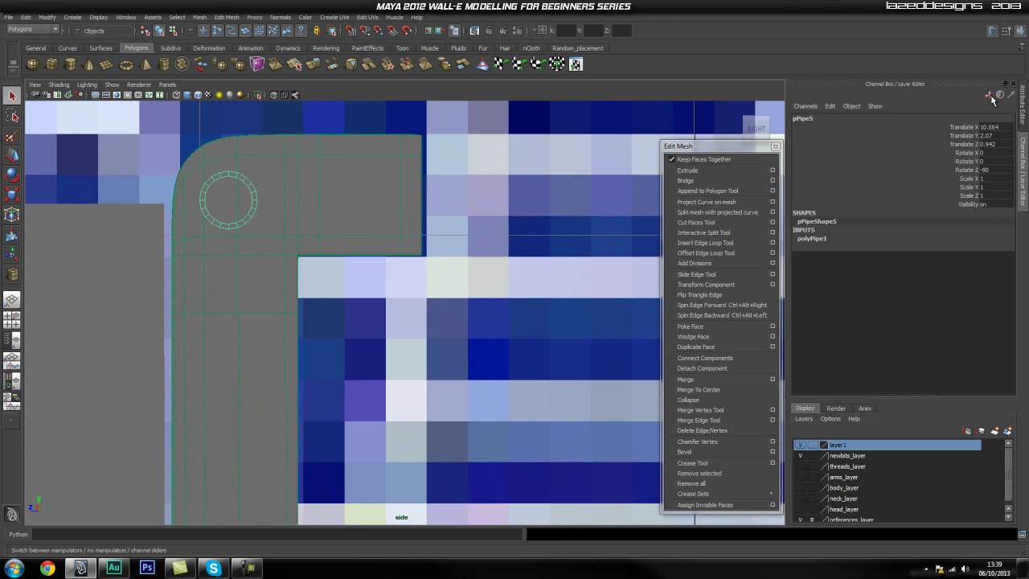
{"action": "left_click", "coordinate": [816, 238]}
{"action": "left_click", "coordinate": [971, 248]}
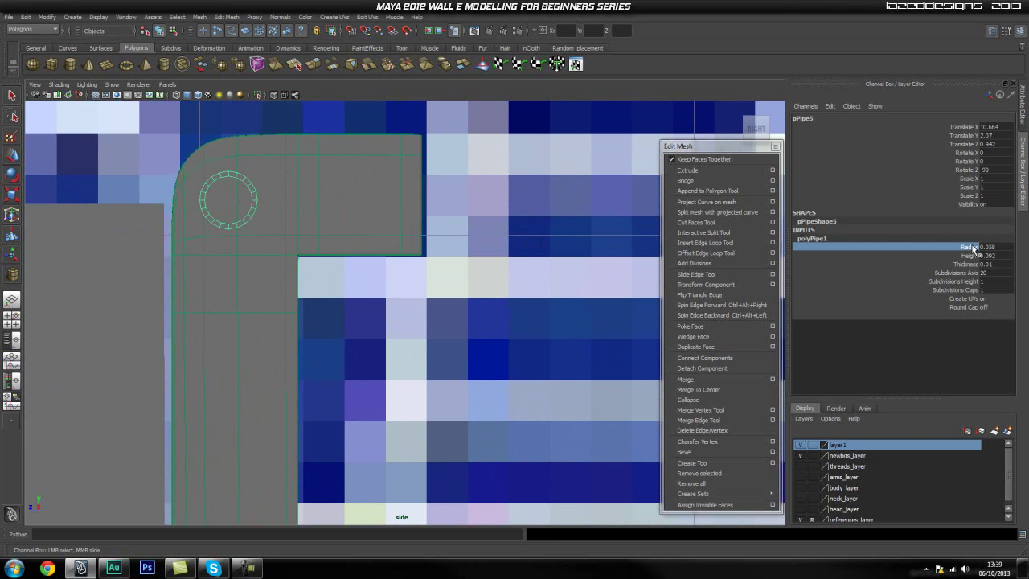
{"action": "left_click", "coordinate": [967, 265]}
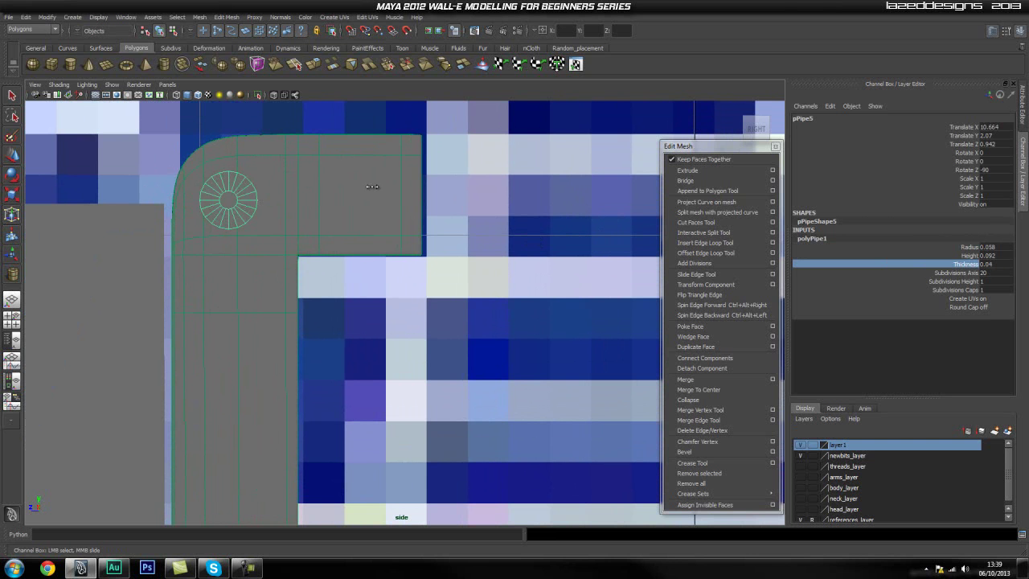
{"action": "middle_click_drag", "start_coordinate": [370, 187], "coordinate": [370, 188]}
Step: Make the bracket no longer live and return to the perspective view
{"action": "middle_click_drag", "start_coordinate": [324, 196], "coordinate": [356, 209], "text": "alt"}
{"action": "key", "text": "space"}
{"action": "left_click_drag", "start_coordinate": [272, 228], "coordinate": [306, 241]}
{"action": "scroll", "coordinate": [306, 240], "scroll_direction": "up", "scroll_amount": 5}
{"action": "middle_click_drag", "start_coordinate": [302, 240], "coordinate": [287, 257], "text": "alt"}
{"action": "right_click_drag", "start_coordinate": [287, 258], "coordinate": [330, 245]}
{"action": "left_click", "coordinate": [292, 246]}
{"action": "key", "text": "space"}
{"action": "left_click", "coordinate": [222, 206]}
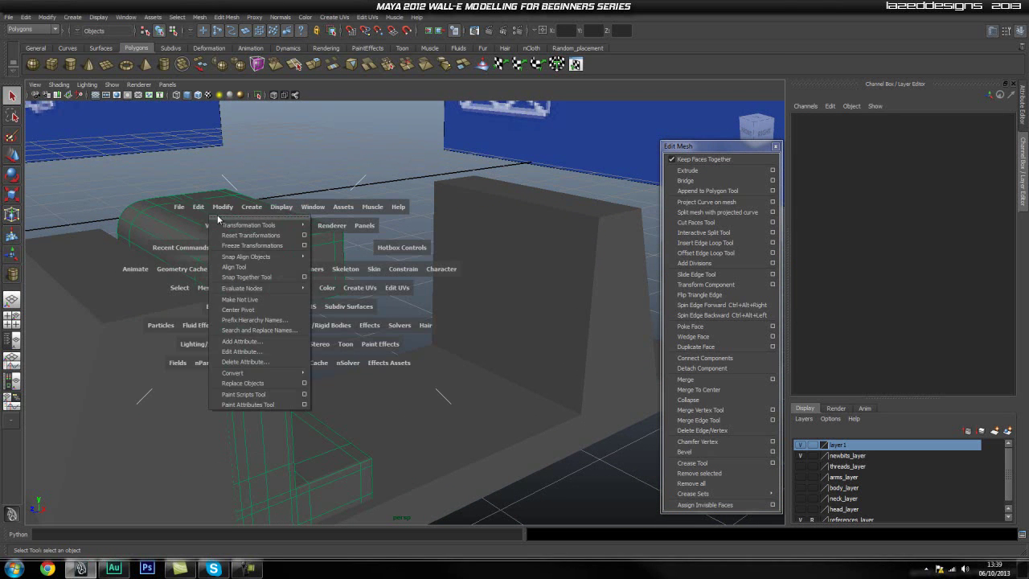
{"action": "left_click", "coordinate": [254, 300]}
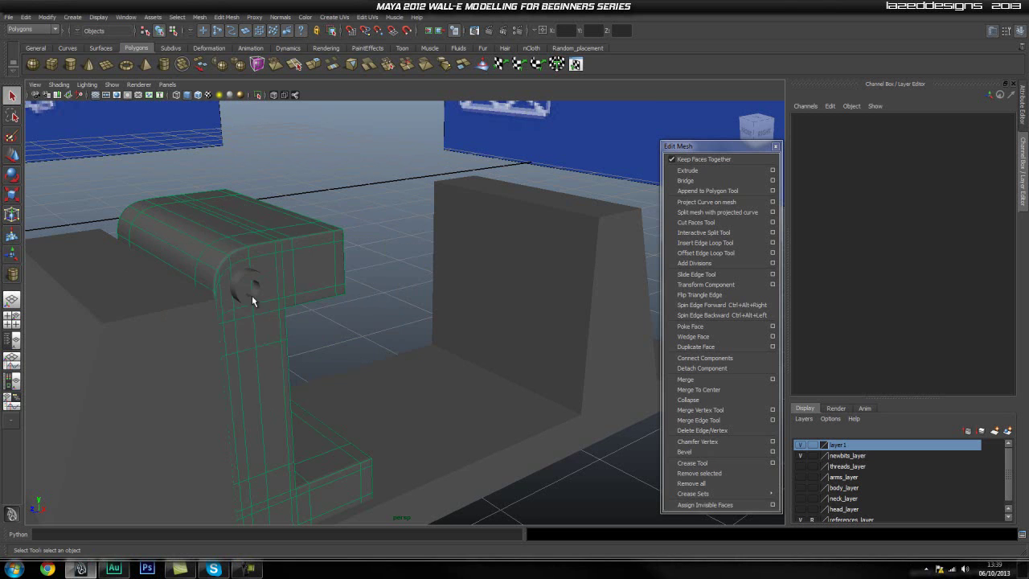
Step: Isolate the new pipe from the bracket and surrounding parts
{"action": "scroll", "coordinate": [208, 232], "scroll_direction": "up", "scroll_amount": 2}
{"action": "middle_click_drag", "start_coordinate": [208, 232], "coordinate": [230, 250], "text": "alt"}
{"action": "scroll", "coordinate": [230, 251], "scroll_direction": "up", "scroll_amount": 1}
{"action": "scroll", "coordinate": [230, 252], "scroll_direction": "up", "scroll_amount": 2}
{"action": "left_click", "coordinate": [230, 230]}
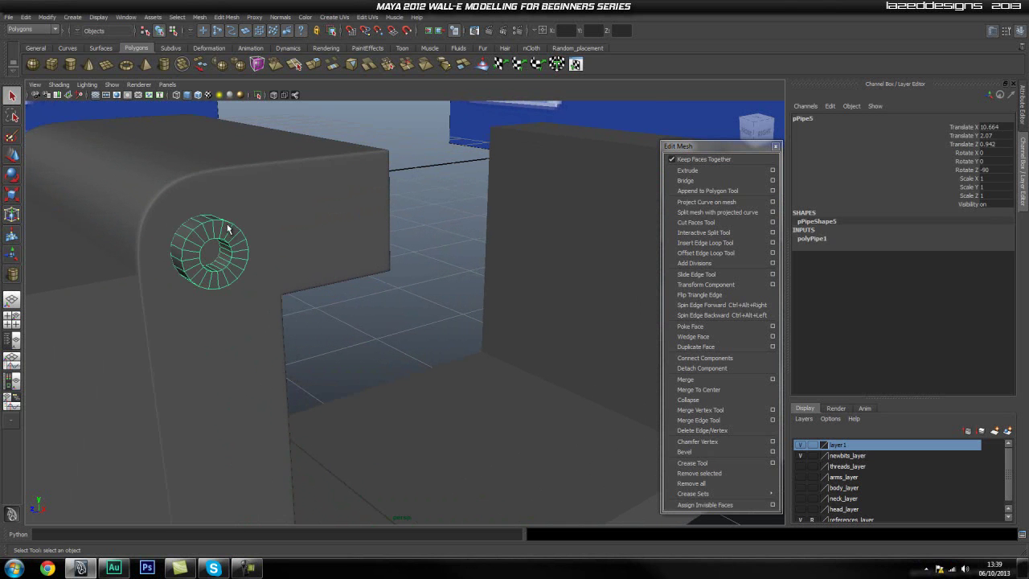
{"action": "left_click", "coordinate": [260, 95]}
{"action": "left_click_drag", "start_coordinate": [163, 209], "coordinate": [331, 200], "text": "alt"}
{"action": "scroll", "coordinate": [331, 200], "scroll_direction": "up", "scroll_amount": 1}
{"action": "scroll", "coordinate": [331, 201], "scroll_direction": "up", "scroll_amount": 2}
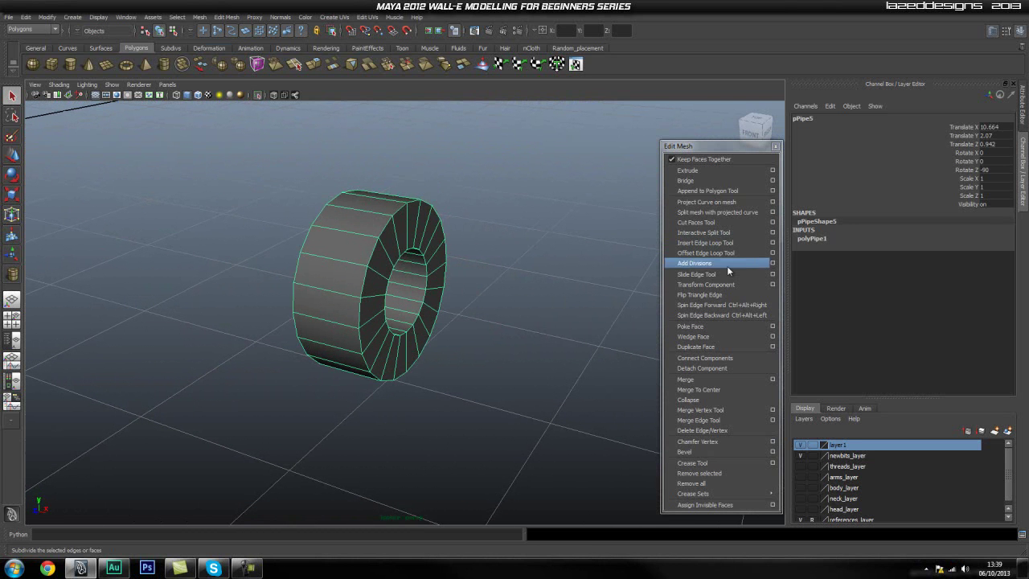
Step: Insert supporting edge loops close to the inner and outer rims at the pipe's outward-facing end
{"action": "left_click", "coordinate": [701, 243]}
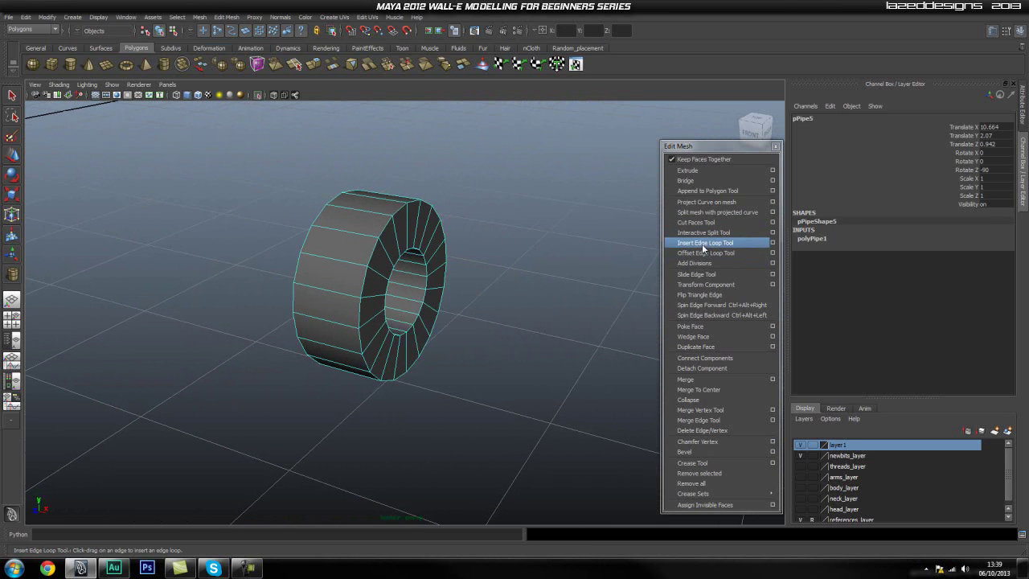
{"action": "left_click", "coordinate": [419, 266]}
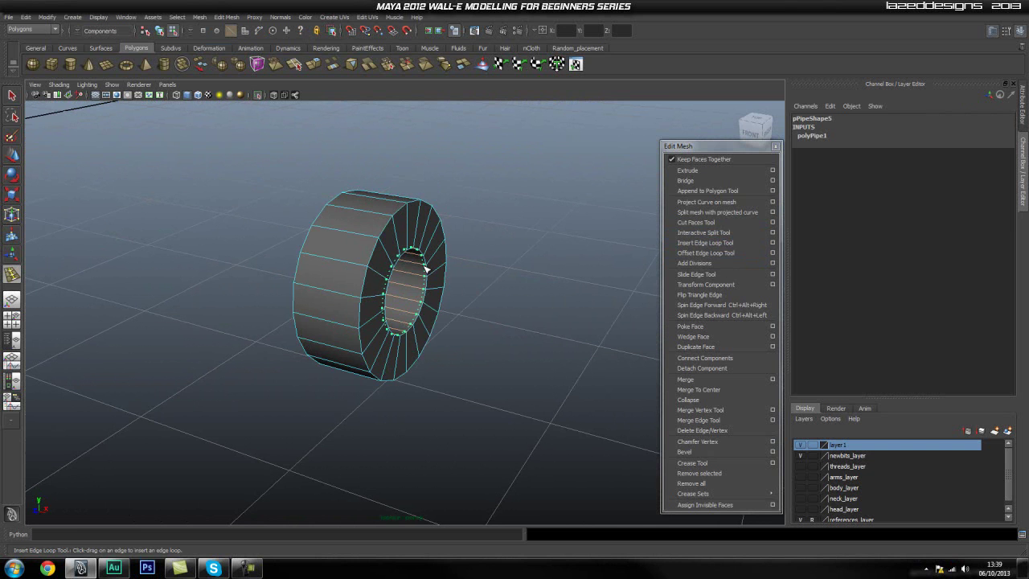
{"action": "scroll", "coordinate": [380, 259], "scroll_direction": "up", "scroll_amount": 4}
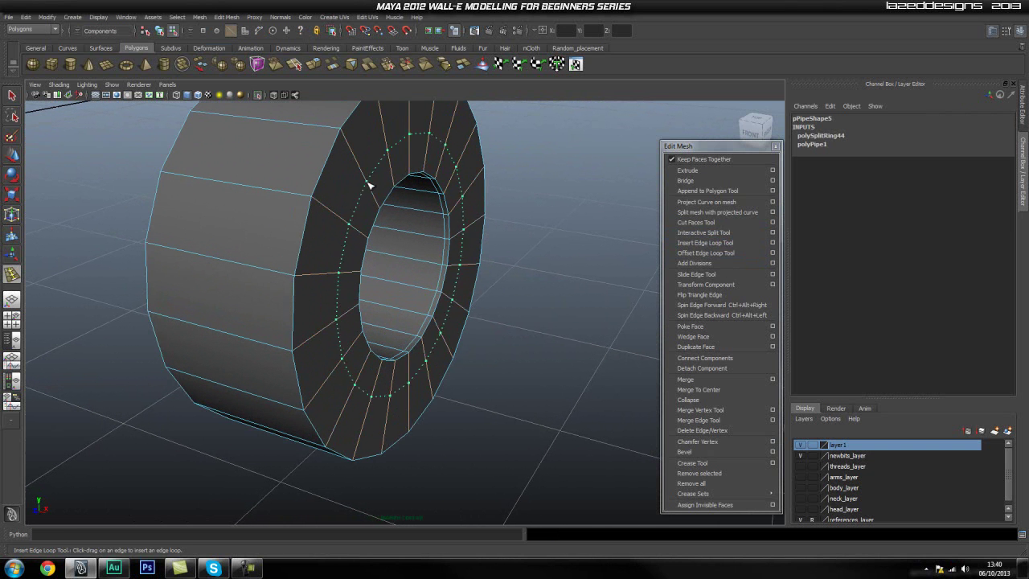
{"action": "left_click_drag", "start_coordinate": [382, 207], "coordinate": [307, 200]}
{"action": "left_click", "coordinate": [319, 210]}
{"action": "left_click", "coordinate": [302, 200]}
Step: Insert matching supporting edge loops close to the inner and outer rims at the pipe's opposite end
{"action": "left_click_drag", "start_coordinate": [241, 201], "coordinate": [377, 230], "text": "alt"}
{"action": "middle_click_drag", "start_coordinate": [377, 230], "coordinate": [118, 224], "text": "alt"}
{"action": "left_click_drag", "start_coordinate": [459, 167], "coordinate": [505, 228], "text": "alt"}
{"action": "scroll", "coordinate": [469, 198], "scroll_direction": "up", "scroll_amount": 5}
{"action": "left_click", "coordinate": [482, 189]}
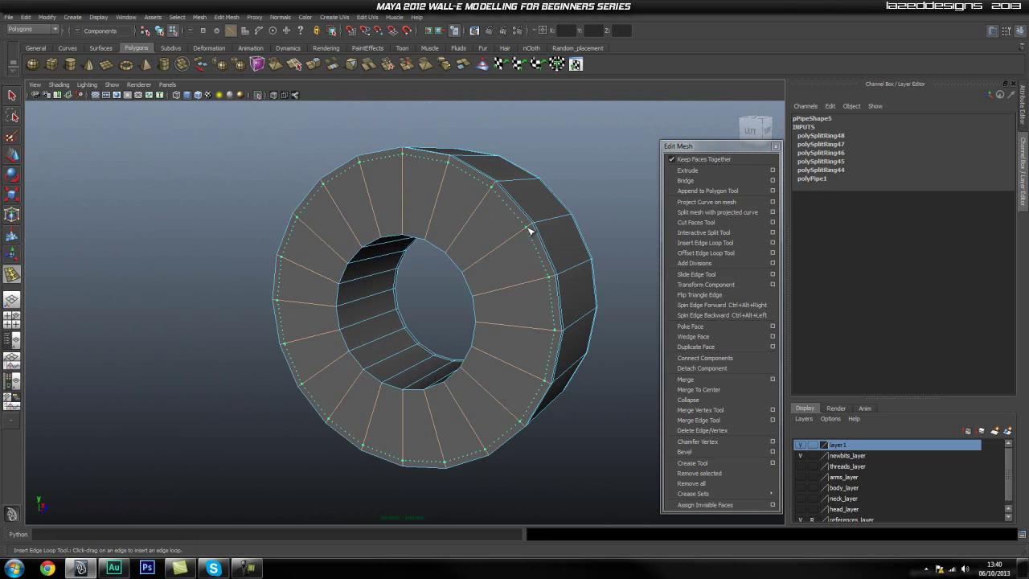
{"action": "left_click", "coordinate": [531, 230]}
{"action": "left_click_drag", "start_coordinate": [472, 270], "coordinate": [518, 281]}
{"action": "mouse_move", "coordinate": [466, 303]}
{"action": "right_mouse_down", "text": "alt"}
{"action": "mouse_move", "coordinate": [523, 297]}
{"action": "mouse_move", "coordinate": [423, 297]}
{"action": "mouse_move", "coordinate": [492, 302]}
{"action": "mouse_move", "coordinate": [459, 305]}
{"action": "mouse_move", "coordinate": [468, 306]}
{"action": "right_mouse_up", "text": "alt"}
{"action": "left_click", "coordinate": [485, 256]}
{"action": "left_click_drag", "start_coordinate": [496, 251], "coordinate": [361, 280]}
Step: Return the pipe to object mode, deselect it and check its smoothed shape
{"action": "key", "text": "q"}
{"action": "right_click_drag", "start_coordinate": [182, 165], "coordinate": [196, 155]}
{"action": "left_click", "coordinate": [195, 156]}
{"action": "left_click", "coordinate": [375, 180]}
{"action": "left_click_drag", "start_coordinate": [375, 181], "coordinate": [324, 189], "text": "alt"}
{"action": "middle_click_drag", "start_coordinate": [447, 232], "coordinate": [331, 183], "text": "alt"}
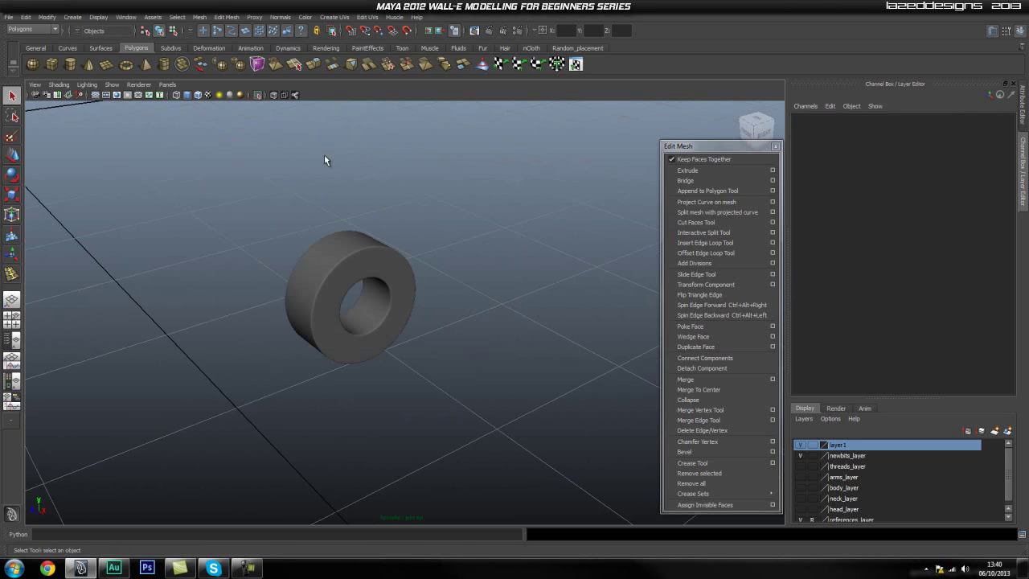
Step: Bring the surrounding parts back into view and sink the pipe ring into the bracket's side so only its outer end protrudes
{"action": "left_click", "coordinate": [262, 95]}
{"action": "left_click_drag", "start_coordinate": [413, 233], "coordinate": [391, 310], "text": "alt"}
{"action": "left_click", "coordinate": [393, 303]}
{"action": "key", "text": "w"}
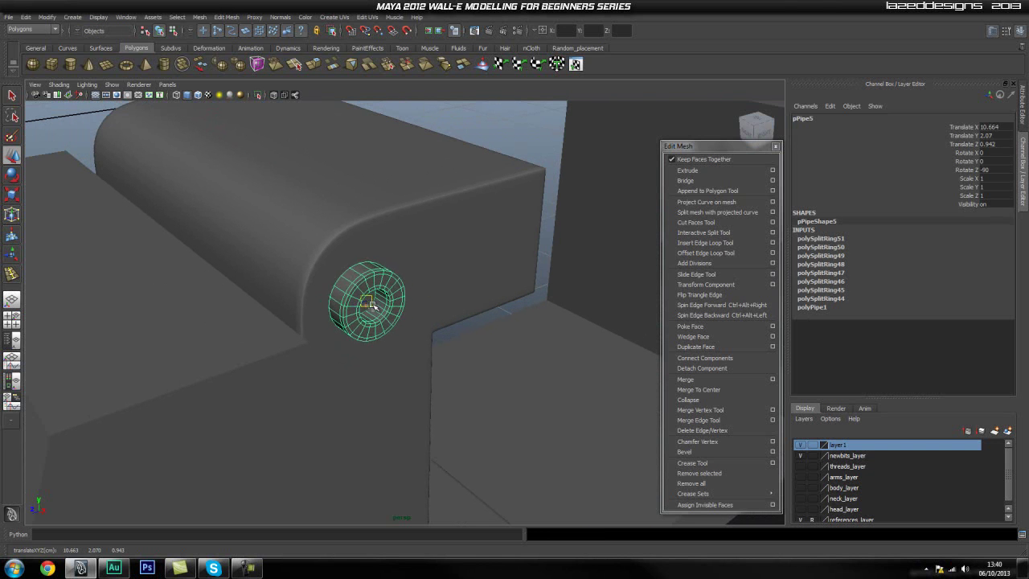
{"action": "left_click_drag", "start_coordinate": [544, 301], "coordinate": [402, 296], "text": "alt"}
{"action": "left_click_drag", "start_coordinate": [466, 333], "coordinate": [486, 328]}
{"action": "left_click", "coordinate": [400, 198]}
Step: Group the bracket with its pipe ring and duplicate the group
{"action": "right_click_drag", "start_coordinate": [399, 199], "coordinate": [310, 258], "text": "alt"}
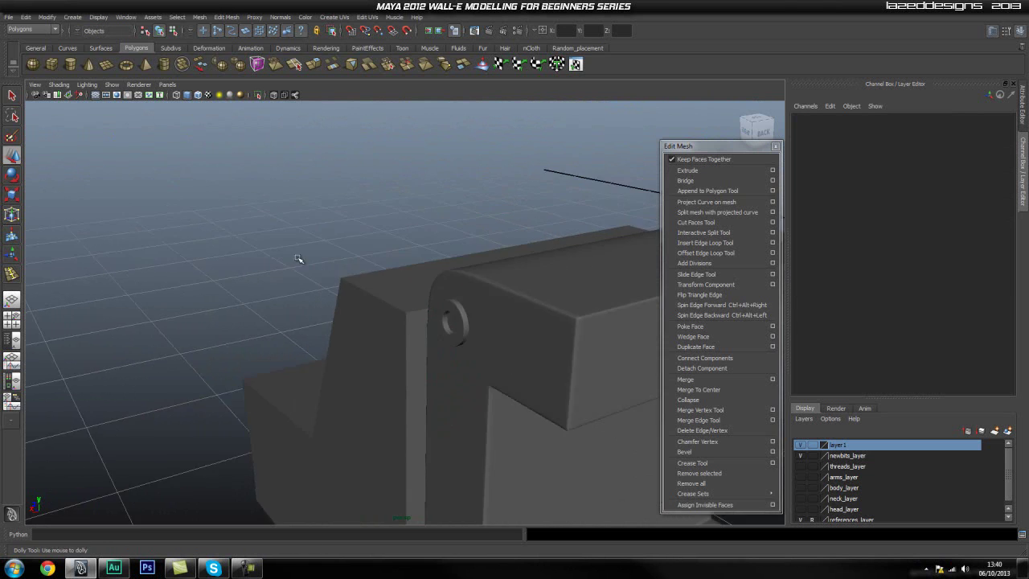
{"action": "left_click_drag", "start_coordinate": [310, 257], "coordinate": [447, 282], "text": "alt"}
{"action": "right_click_drag", "start_coordinate": [447, 282], "coordinate": [455, 264], "text": "alt"}
{"action": "middle_click_drag", "start_coordinate": [455, 265], "coordinate": [374, 206], "text": "alt"}
{"action": "right_click_drag", "start_coordinate": [373, 207], "coordinate": [338, 215], "text": "alt"}
{"action": "left_click", "coordinate": [350, 244]}
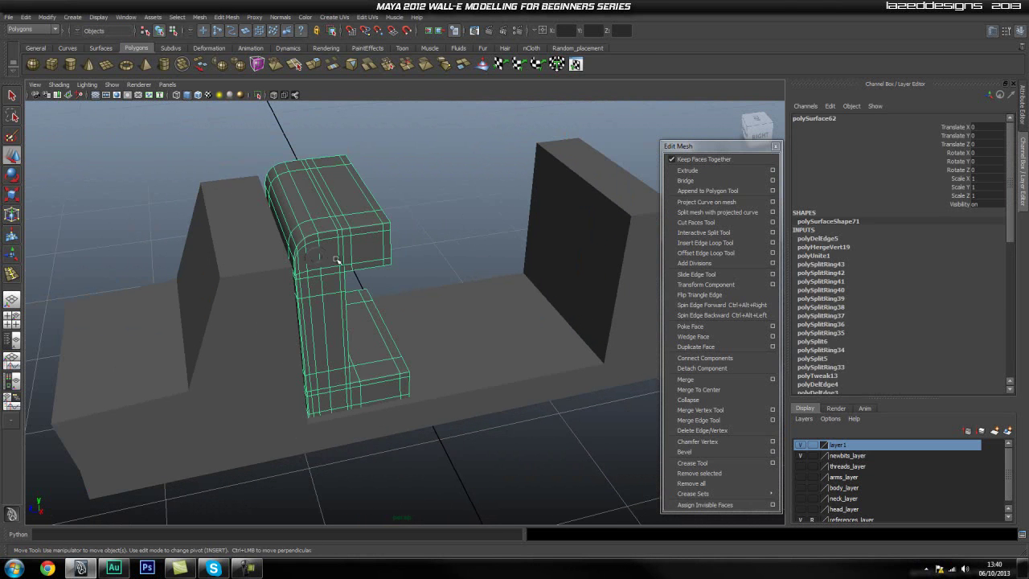
{"action": "key", "text": "ctrl+g"}
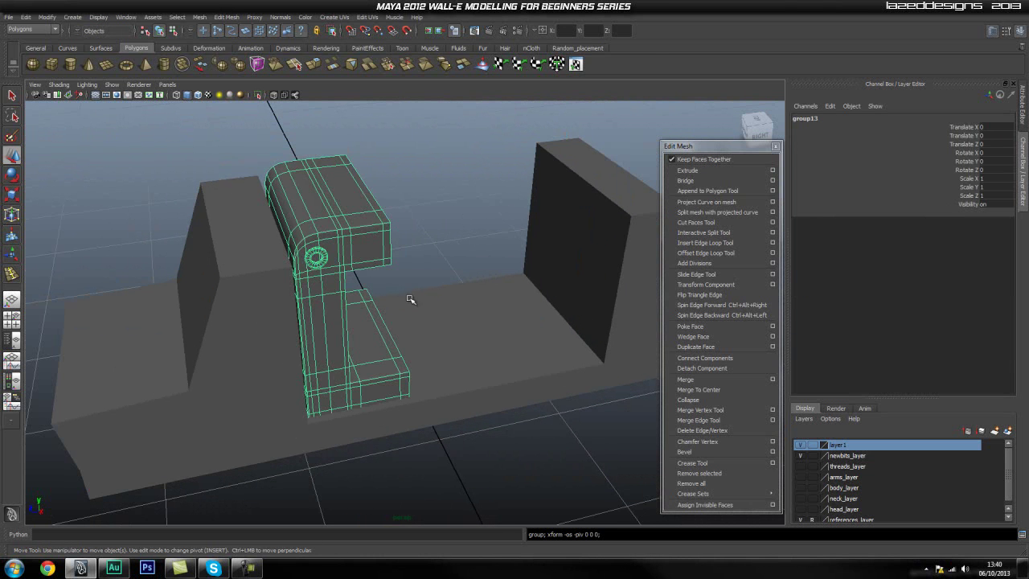
{"action": "left_click_drag", "start_coordinate": [514, 316], "coordinate": [464, 265], "text": "alt"}
{"action": "key", "text": "r"}
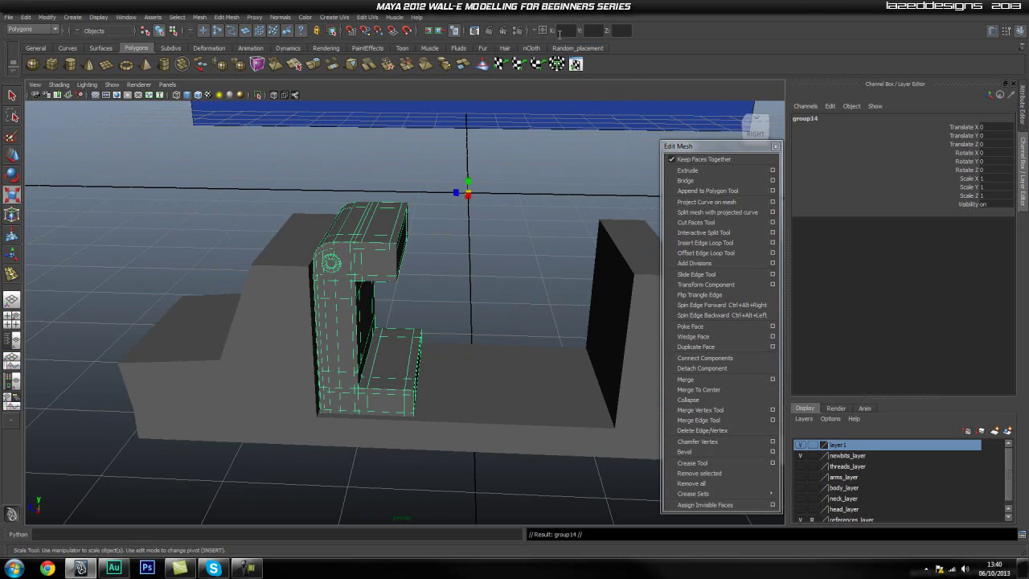
{"action": "type", "text": "-1"}
{"action": "key", "text": "Return"}
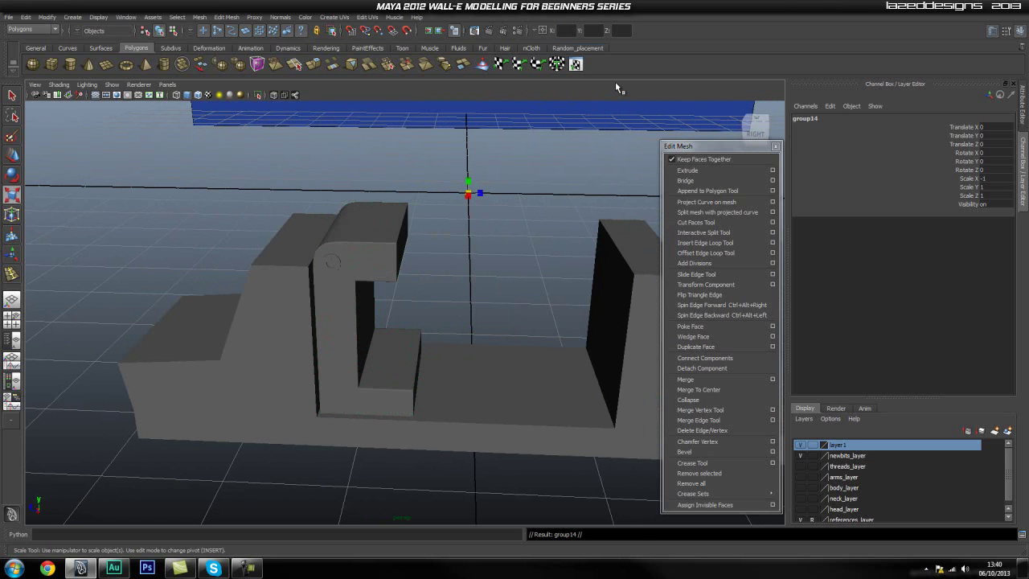
{"action": "key", "text": "ctrl+z"}
{"action": "left_click_drag", "start_coordinate": [452, 198], "coordinate": [474, 191]}
{"action": "key", "text": "ctrl+z"}
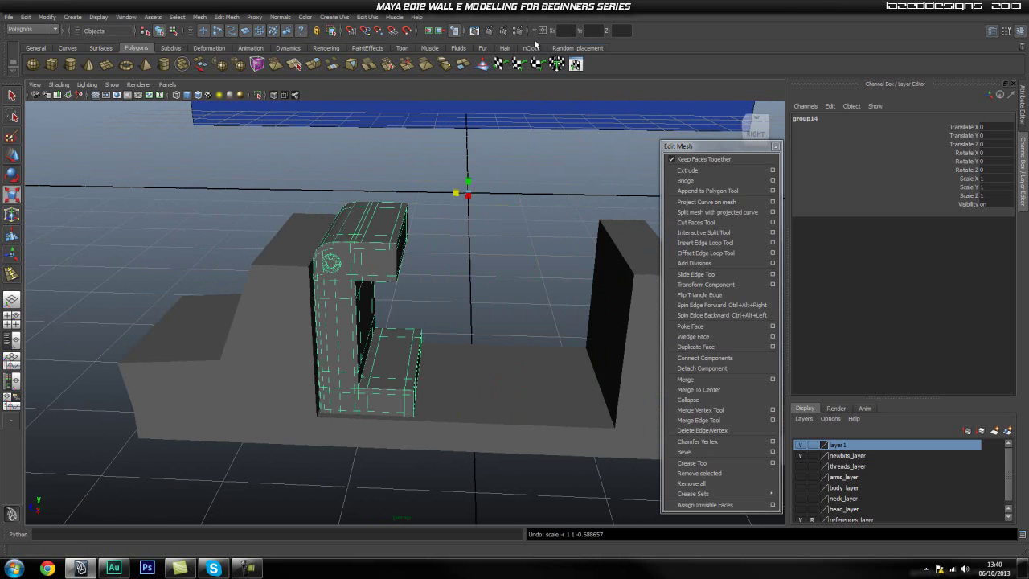
Step: Mirror the duplicated group with a Z scale of -1 and move it about 0.239 along Z beside the opposite support block
{"action": "type", "text": "-1"}
{"action": "key", "text": "Return"}
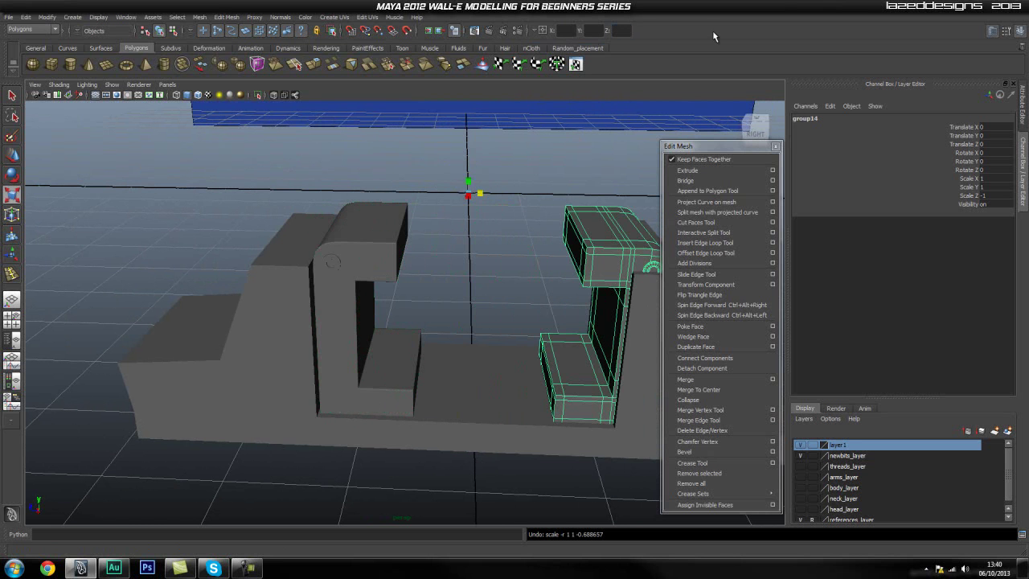
{"action": "key", "text": "w"}
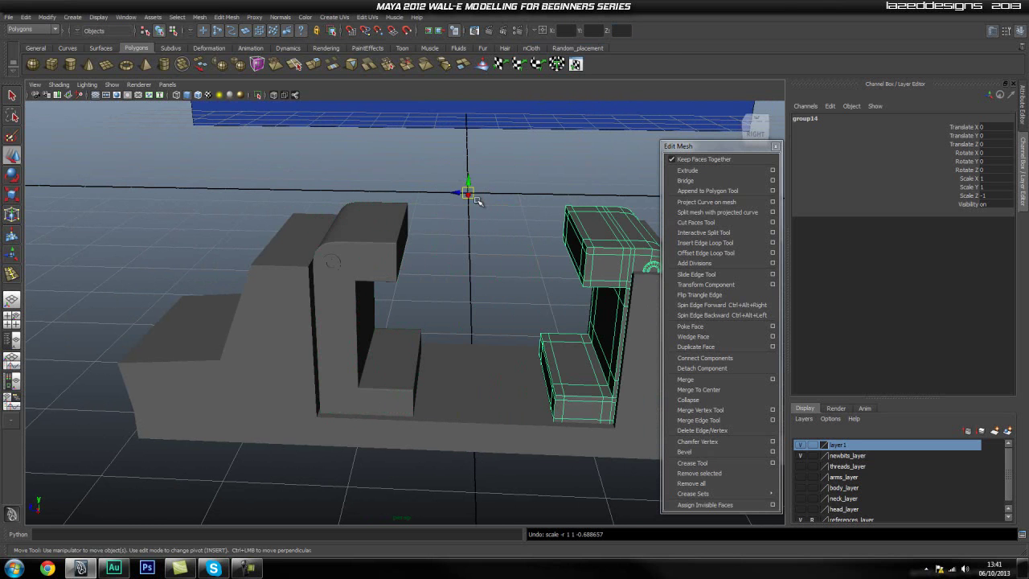
{"action": "left_click_drag", "start_coordinate": [457, 195], "coordinate": [445, 195]}
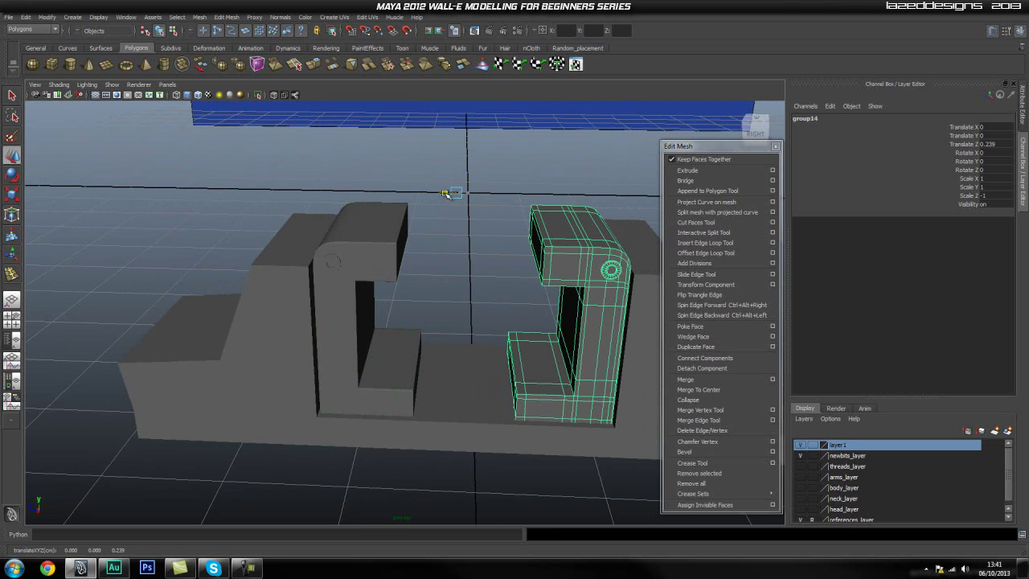
Step: Fine-tune the mirrored bracket's position in the side view with wireframe on shaded displayed, setting its Z translation to about 0.245
{"action": "key", "text": "space"}
{"action": "left_click_drag", "start_coordinate": [484, 224], "coordinate": [530, 225]}
{"action": "scroll", "coordinate": [438, 295], "scroll_direction": "down", "scroll_amount": 10}
{"action": "middle_click_drag", "start_coordinate": [512, 284], "coordinate": [490, 279], "text": "alt"}
{"action": "scroll", "coordinate": [499, 271], "scroll_direction": "up", "scroll_amount": 3}
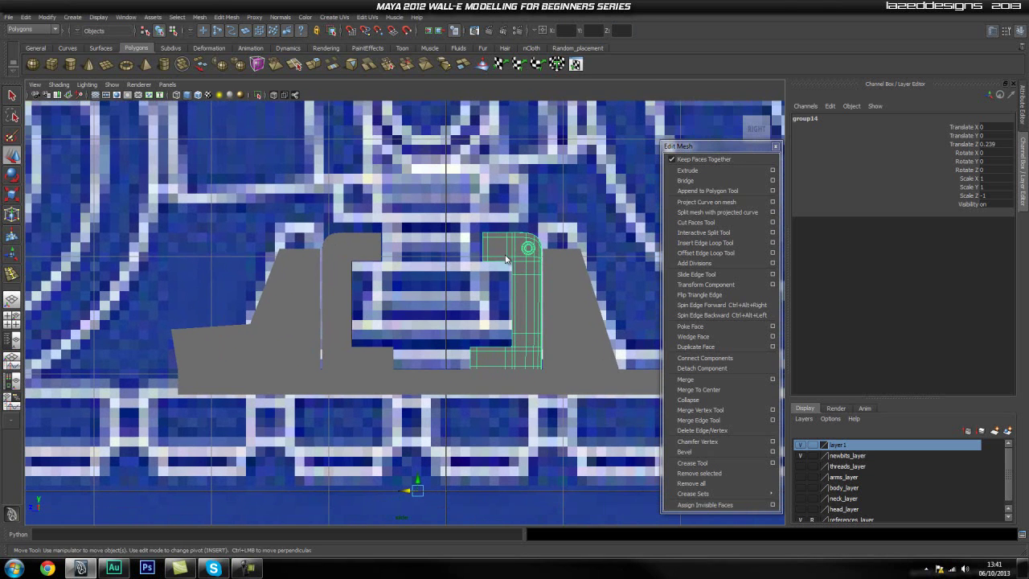
{"action": "key", "text": "space"}
{"action": "left_click", "coordinate": [434, 213]}
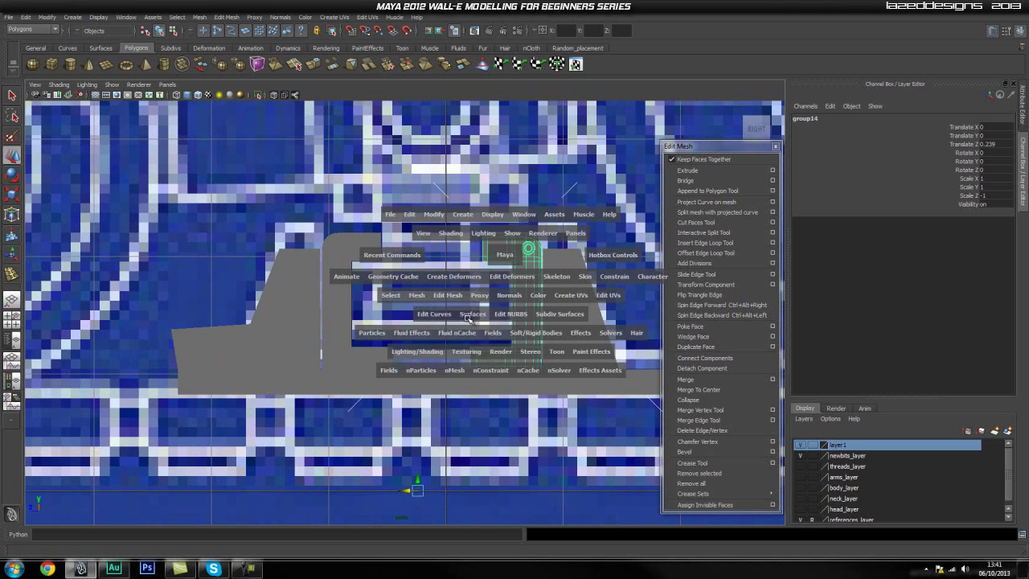
{"action": "left_click", "coordinate": [469, 322]}
{"action": "scroll", "coordinate": [450, 306], "scroll_direction": "up", "scroll_amount": 8}
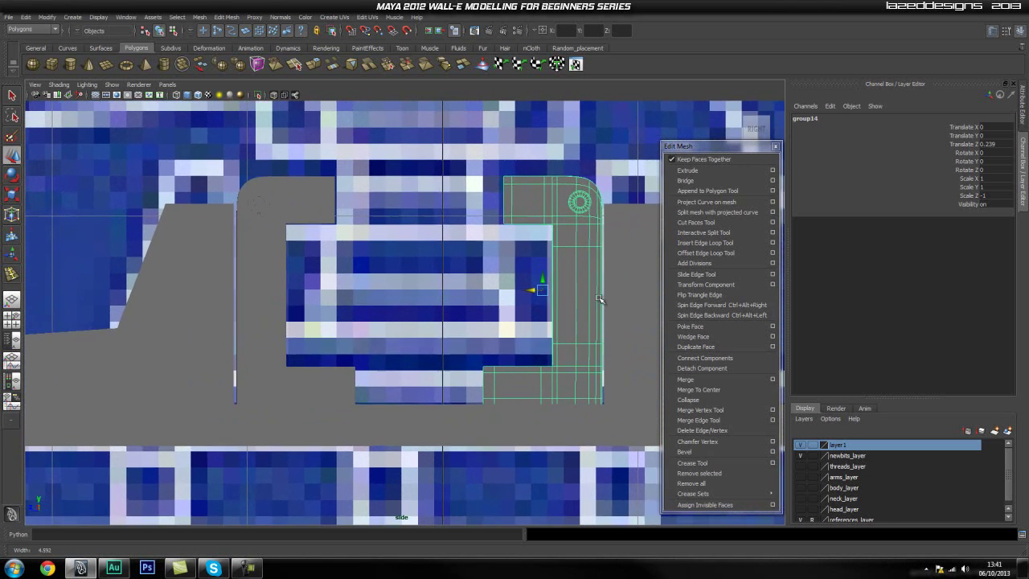
{"action": "middle_click_drag", "start_coordinate": [592, 300], "coordinate": [551, 294], "text": "alt"}
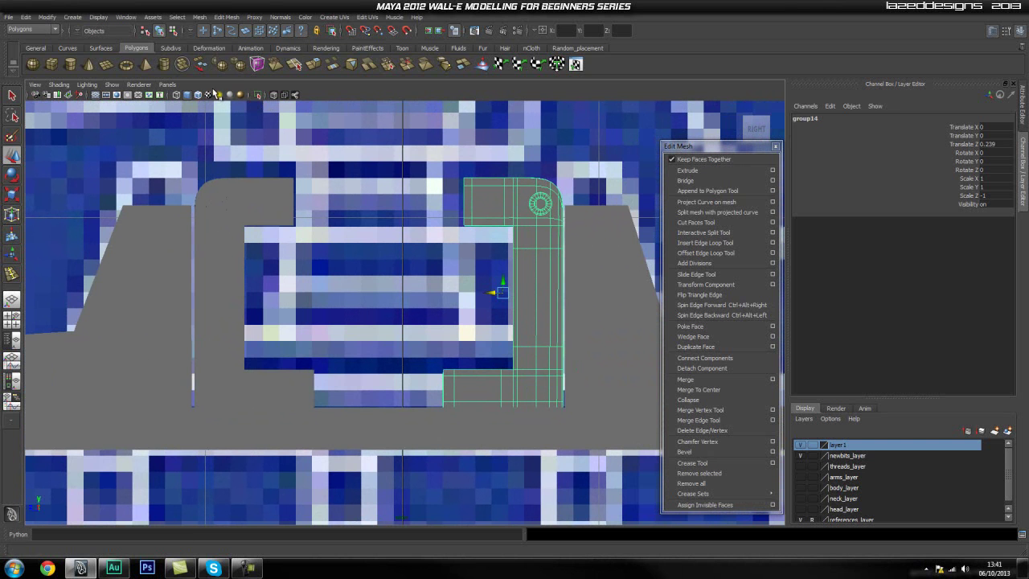
{"action": "left_click", "coordinate": [204, 95]}
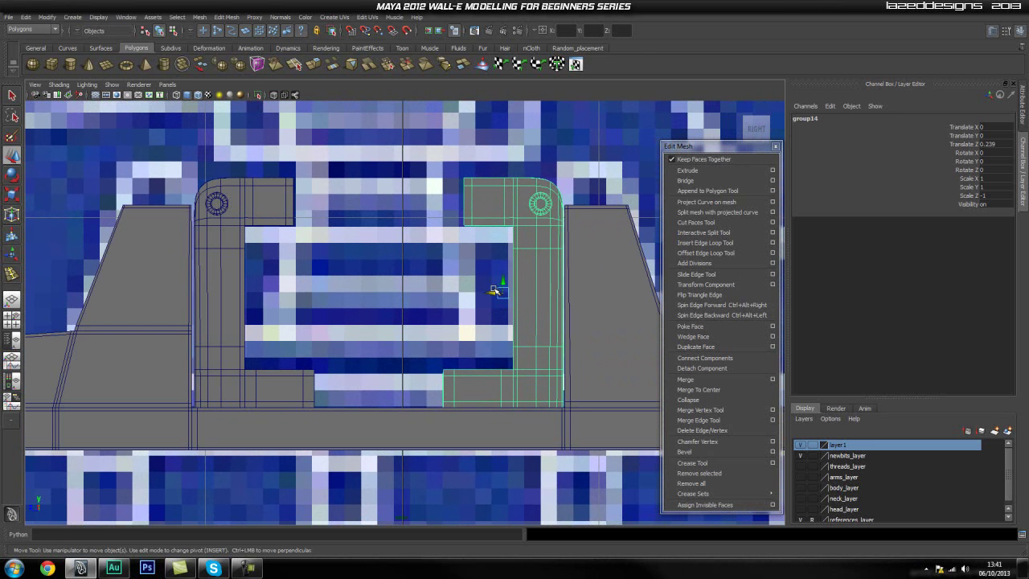
{"action": "left_click_drag", "start_coordinate": [493, 293], "coordinate": [492, 295]}
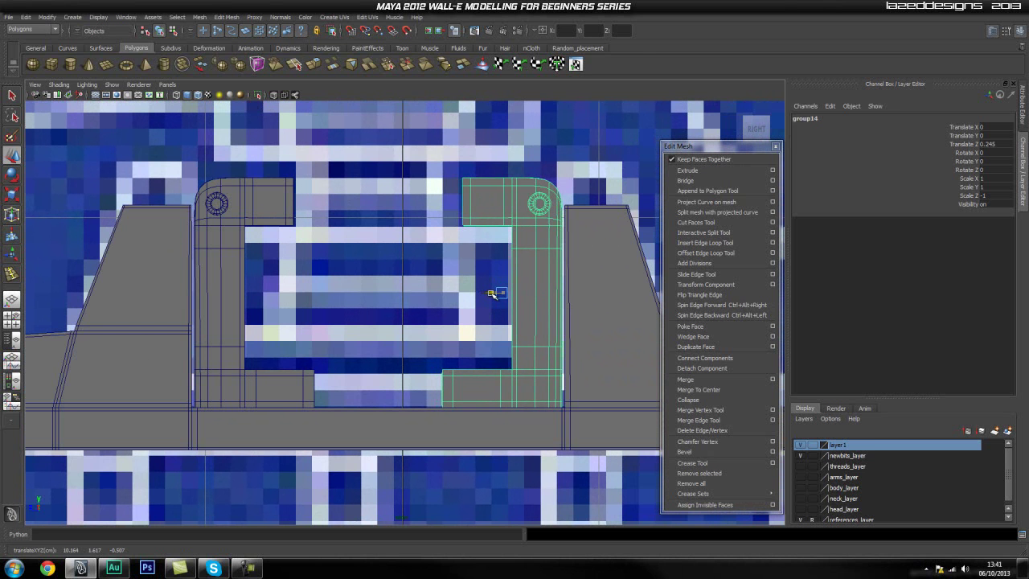
Step: Deselect the mirrored bracket and examine both brackets on the base plate in the perspective view
{"action": "left_click", "coordinate": [413, 205]}
{"action": "scroll", "coordinate": [450, 281], "scroll_direction": "down", "scroll_amount": 2}
{"action": "key", "text": "space"}
{"action": "left_click_drag", "start_coordinate": [428, 255], "coordinate": [427, 244]}
{"action": "left_click_drag", "start_coordinate": [406, 281], "coordinate": [448, 292], "text": "alt"}
{"action": "right_click_drag", "start_coordinate": [447, 292], "coordinate": [344, 275], "text": "alt"}
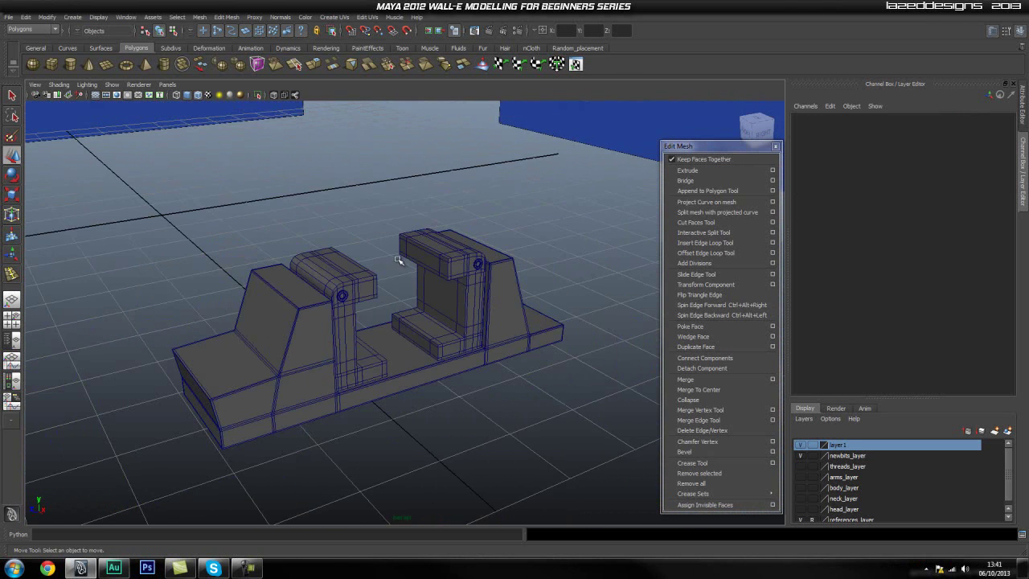
{"action": "middle_click_drag", "start_coordinate": [420, 257], "coordinate": [416, 216], "text": "alt"}
{"action": "left_click_drag", "start_coordinate": [504, 184], "coordinate": [241, 109], "text": "alt"}
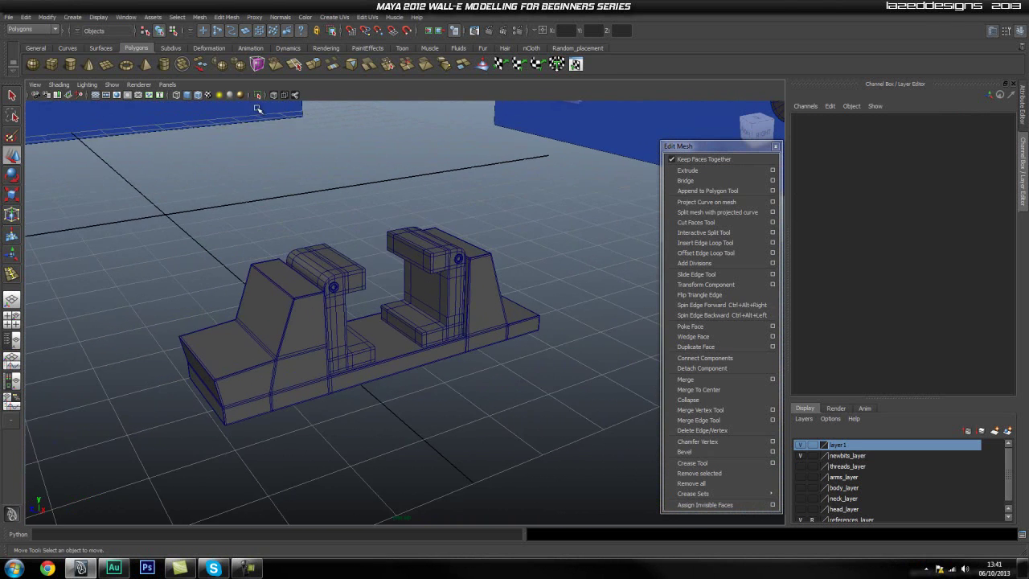
{"action": "right_click_drag", "start_coordinate": [561, 185], "coordinate": [526, 230], "text": "alt"}
{"action": "left_click_drag", "start_coordinate": [525, 230], "coordinate": [528, 230], "text": "alt"}
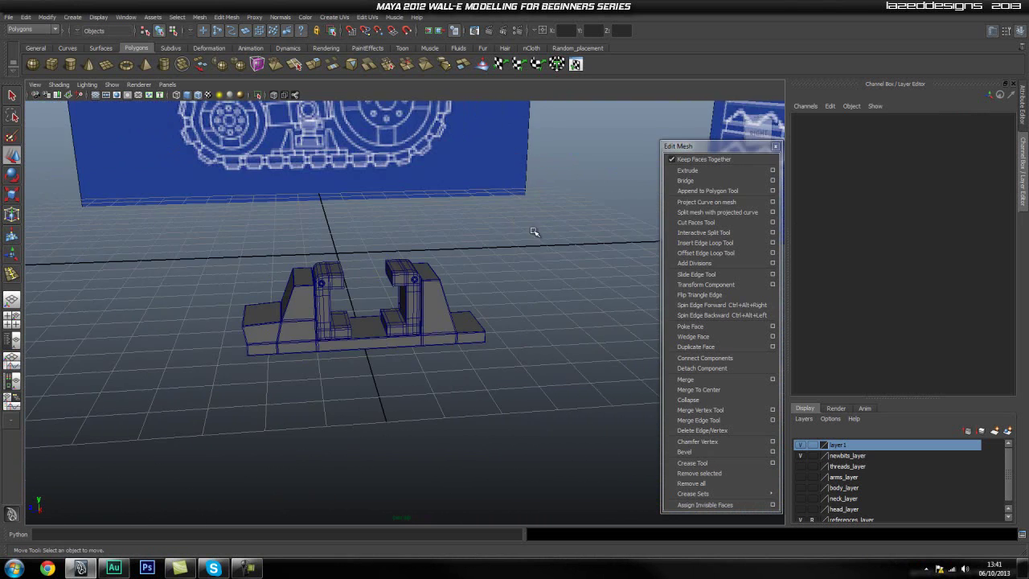
Step: Examine the finished suspension assembly, selecting its bottom spring's middle part, and compare it with the new bracket base
{"action": "middle_click_drag", "start_coordinate": [528, 229], "coordinate": [233, 279], "text": "alt"}
{"action": "left_click_drag", "start_coordinate": [233, 278], "coordinate": [450, 273], "text": "alt"}
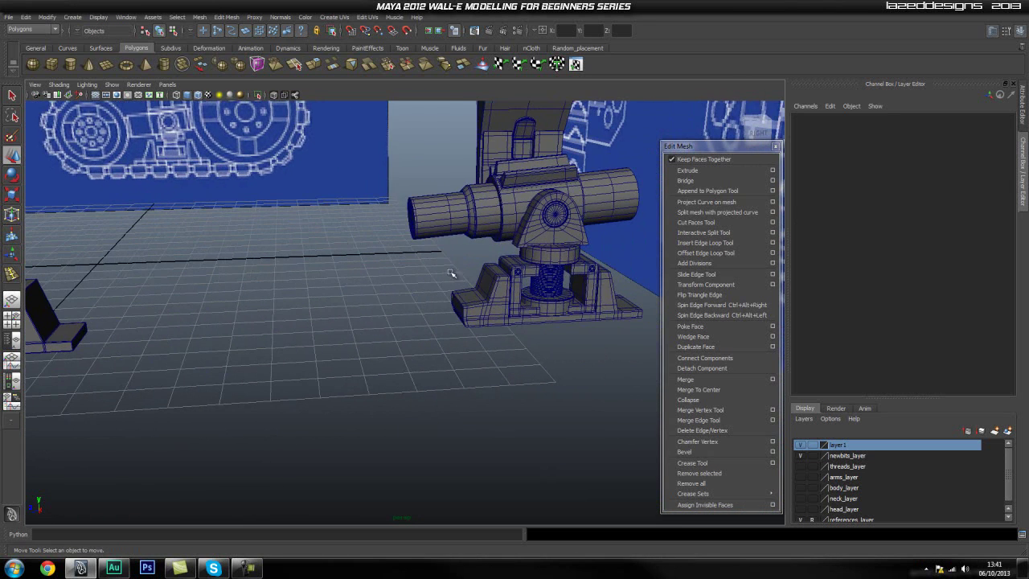
{"action": "left_click", "coordinate": [553, 296]}
{"action": "left_click", "coordinate": [558, 266]}
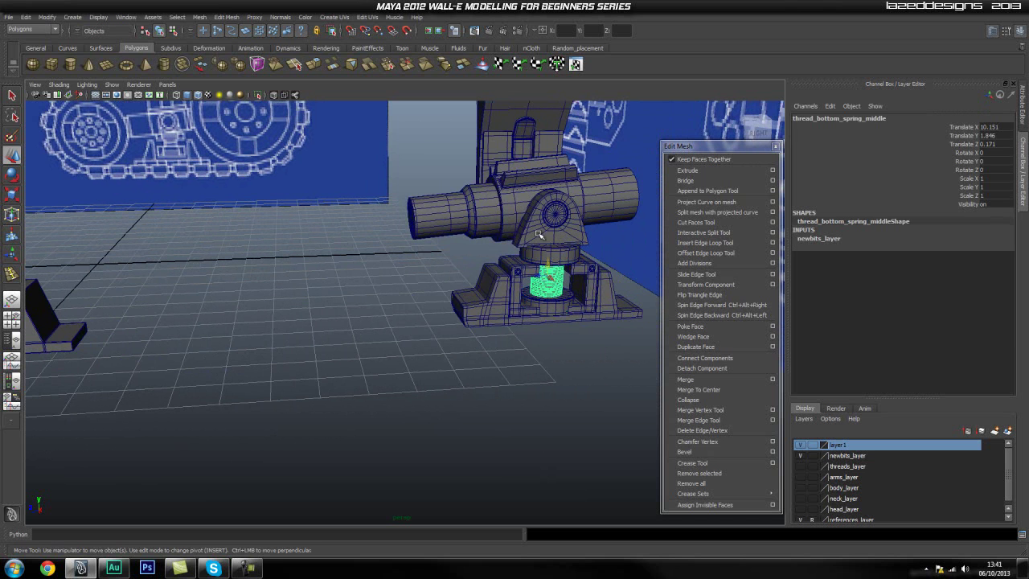
{"action": "mouse_move", "coordinate": [499, 195]}
{"action": "left_mouse_down", "text": "alt"}
{"action": "mouse_move", "coordinate": [519, 201]}
{"action": "mouse_move", "coordinate": [501, 203]}
{"action": "left_mouse_up", "text": "alt"}
{"action": "left_click_drag", "start_coordinate": [434, 261], "coordinate": [395, 243], "text": "alt"}
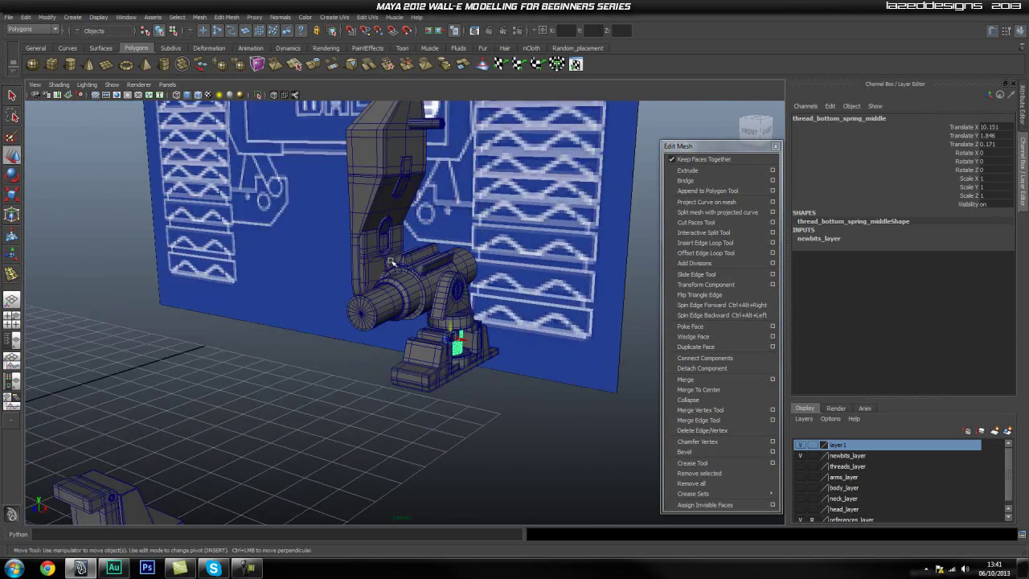
{"action": "right_click_drag", "start_coordinate": [395, 243], "coordinate": [257, 233], "text": "alt"}
{"action": "middle_click_drag", "start_coordinate": [257, 233], "coordinate": [270, 178], "text": "alt"}
{"action": "left_click_drag", "start_coordinate": [387, 238], "coordinate": [354, 262], "text": "alt"}
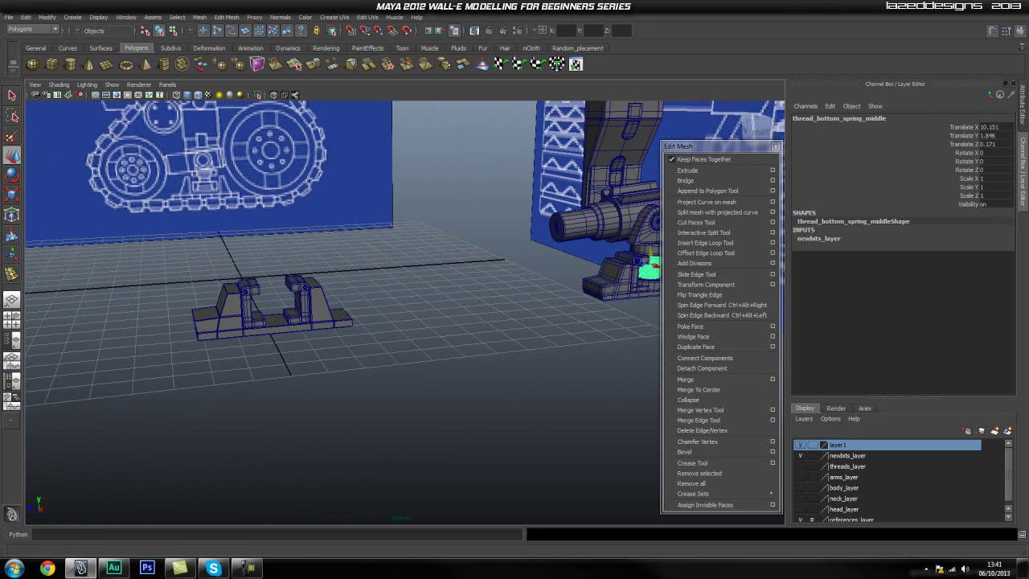